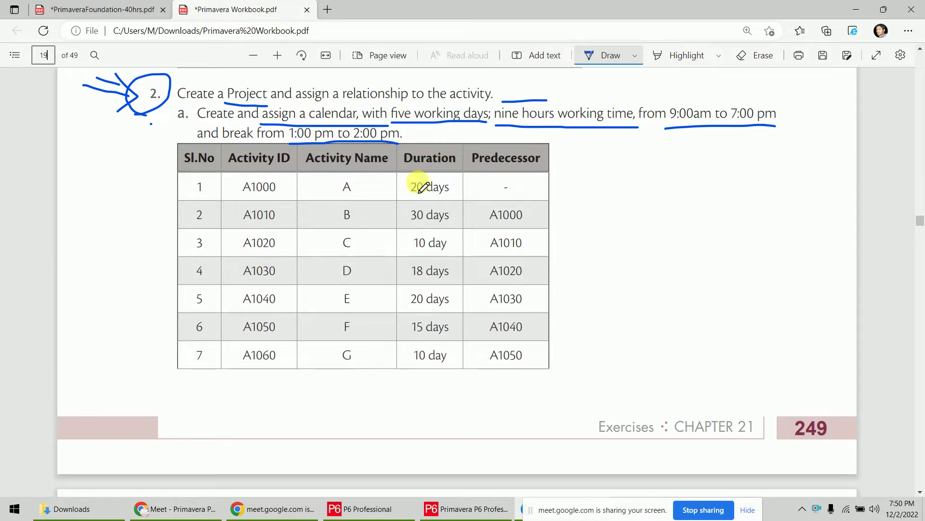
# - In Primavera P6, add a global calendar named RR copied from 5x10 and make it the default calendar
pyautogui.click(462, 510)
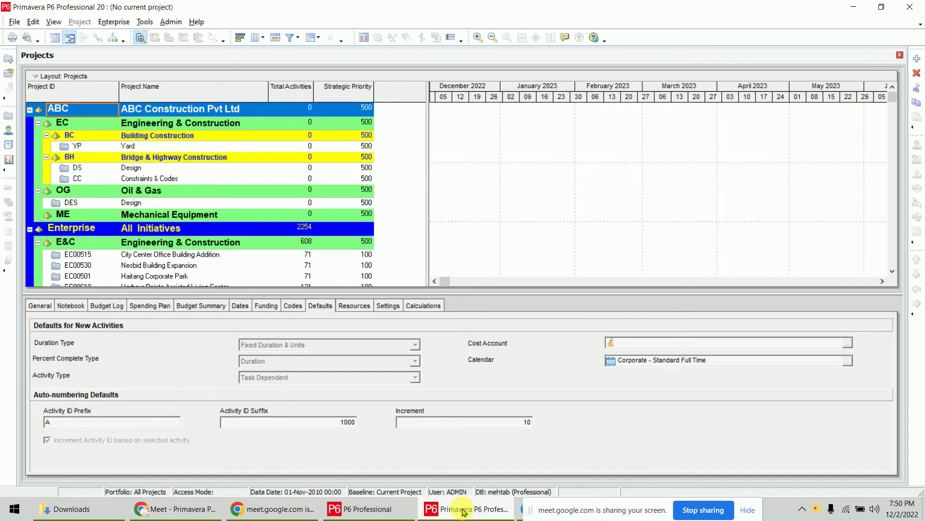
pyautogui.click(114, 22)
pyautogui.click(130, 139)
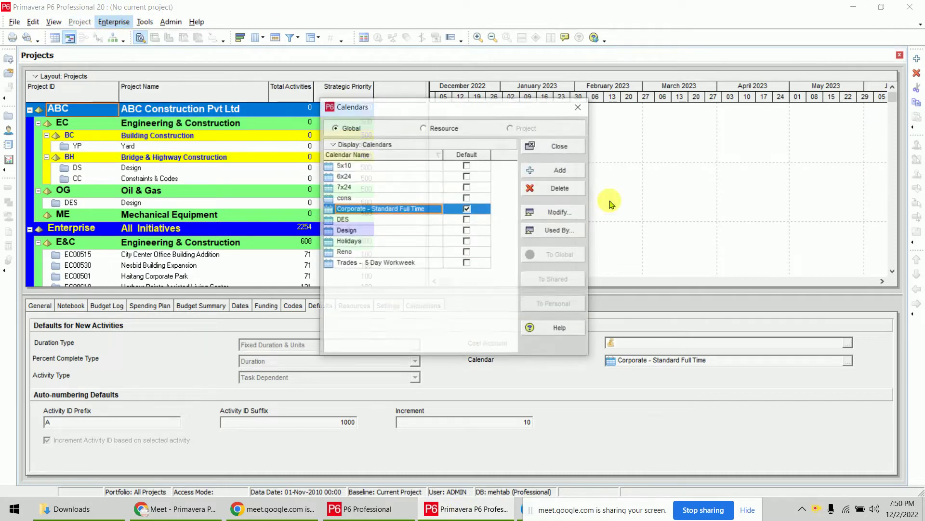
pyautogui.click(576, 173)
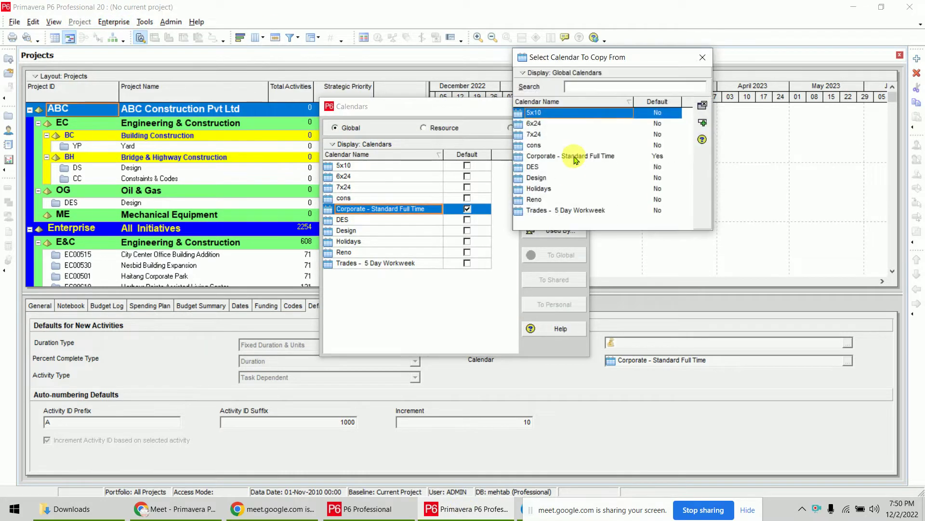
pyautogui.click(703, 123)
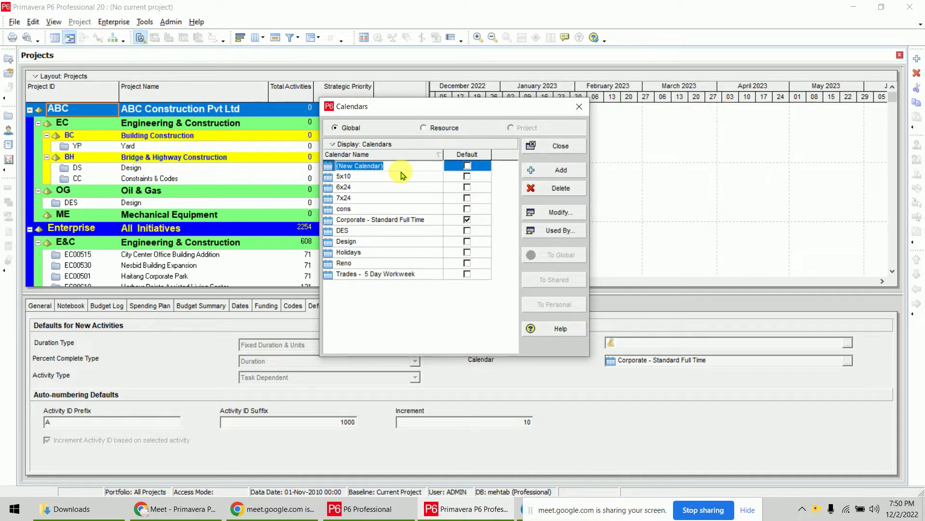
pyautogui.write('RR')
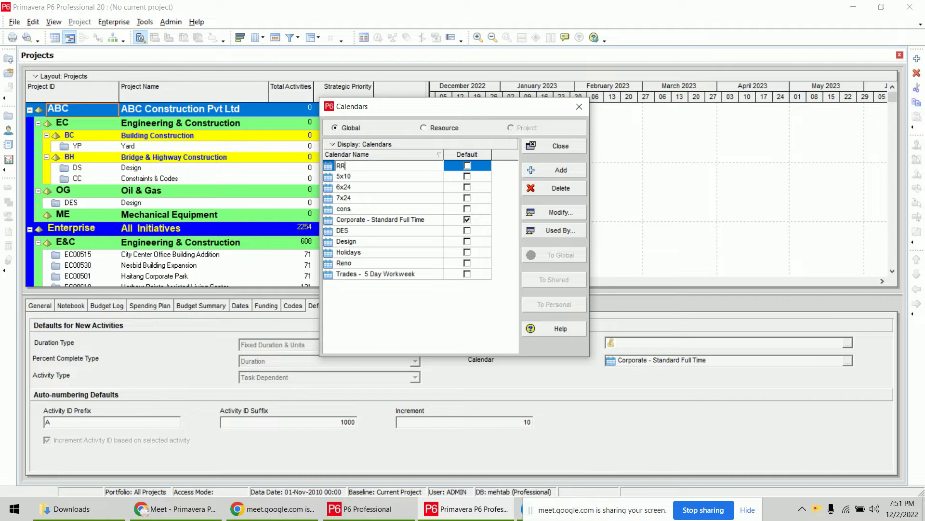
pyautogui.press('Return')
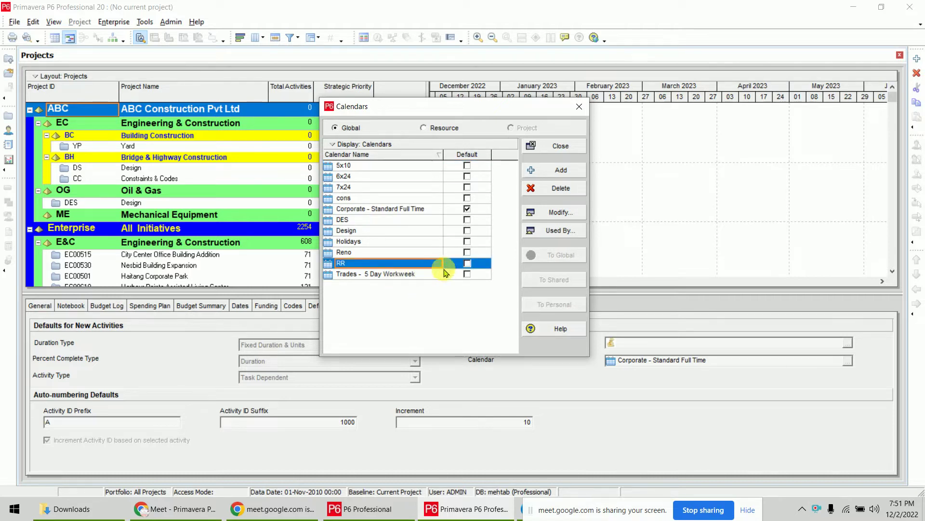
pyautogui.click(467, 263)
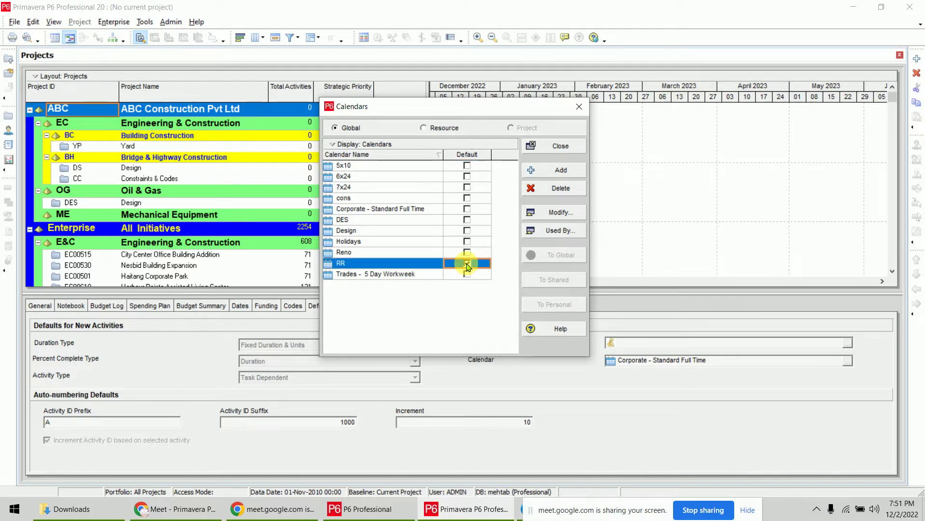
# - Set the RR calendar's standard work hours to 9 for Monday to Friday and switch it to detailed work hours per day
pyautogui.click(581, 211)
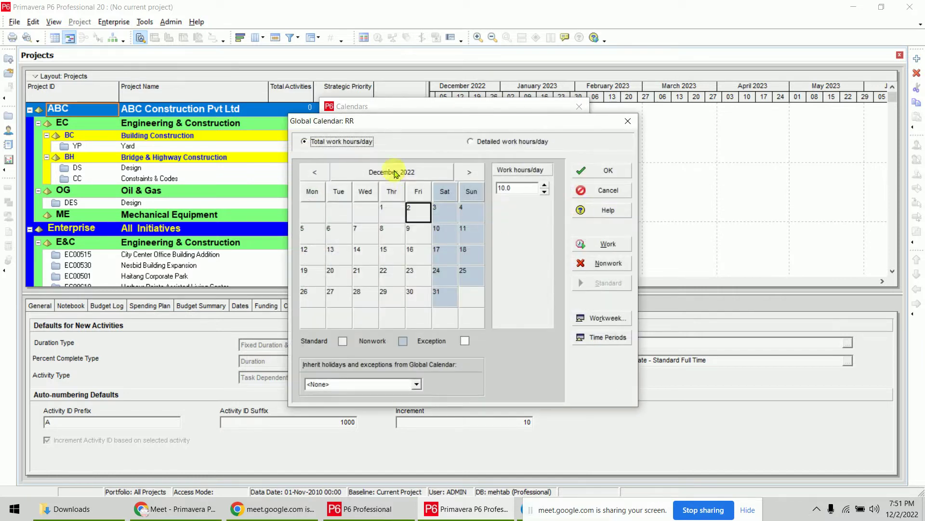
pyautogui.click(602, 317)
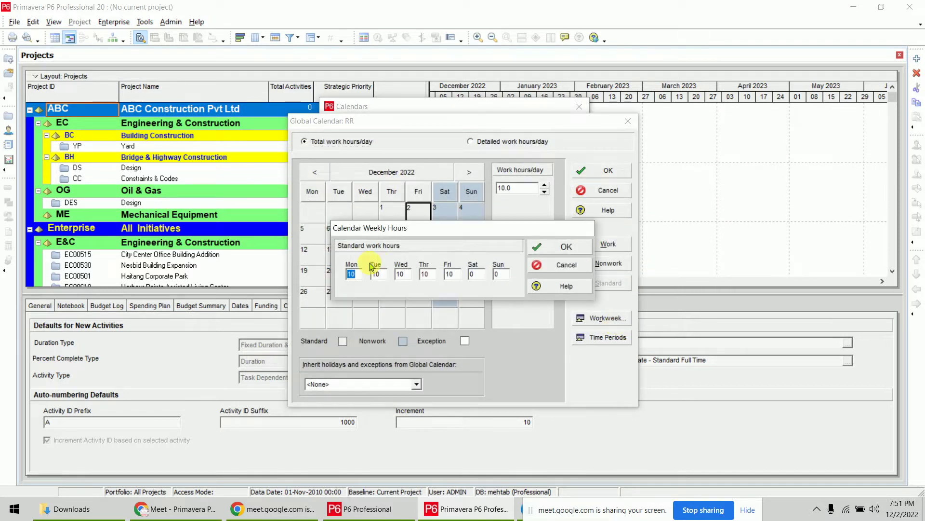
pyautogui.write('9')
pyautogui.click(555, 248)
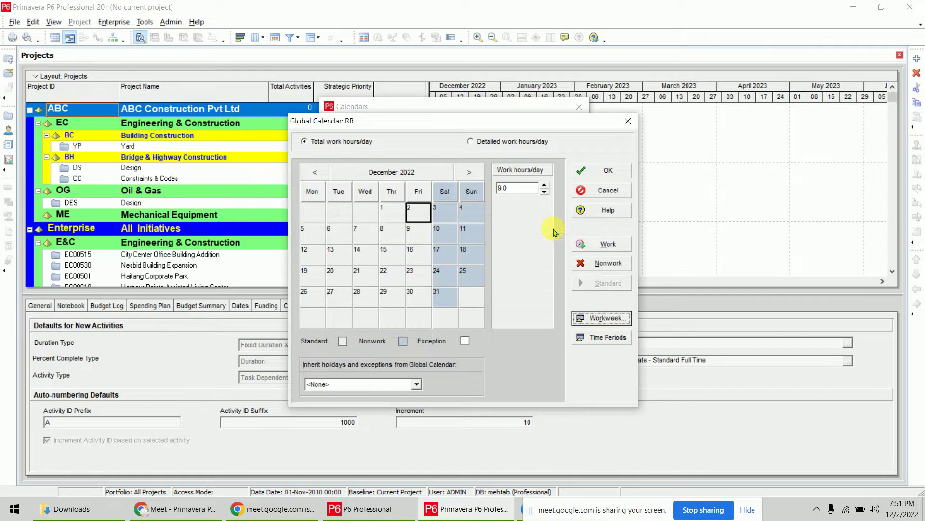
pyautogui.click(520, 142)
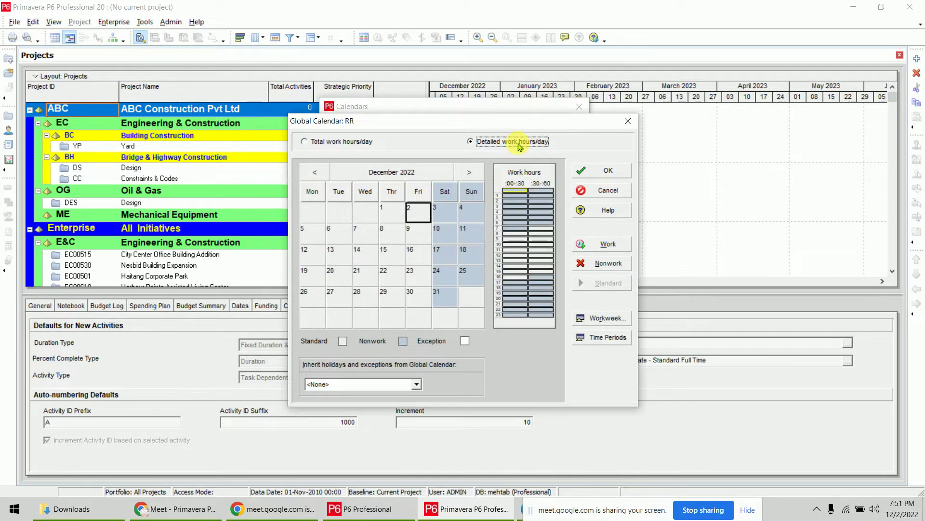
# - Check the calendar's required working times in exercise 2 of the Primavera Workbook PDF and return to Primavera P6
pyautogui.moveTo(543, 504); pyautogui.dragTo(678, 509)
pyautogui.click(557, 507)
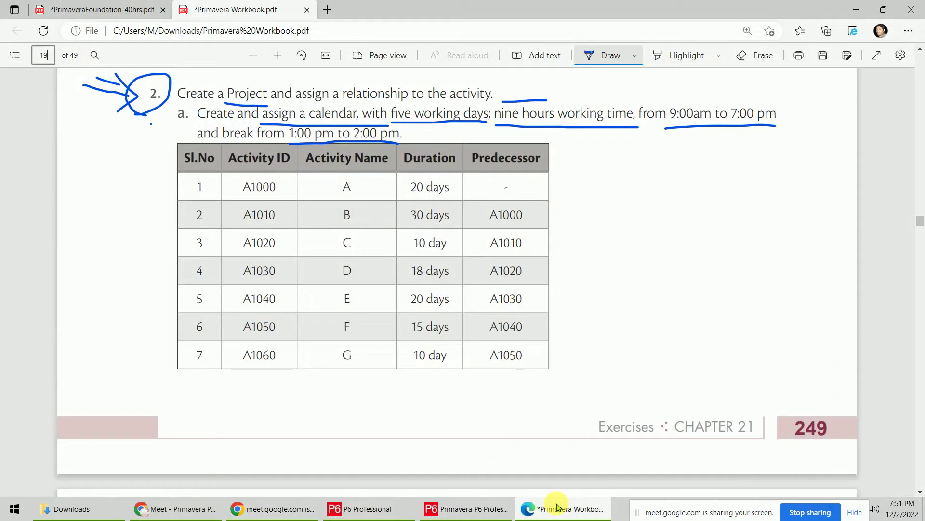
pyautogui.click(122, 9)
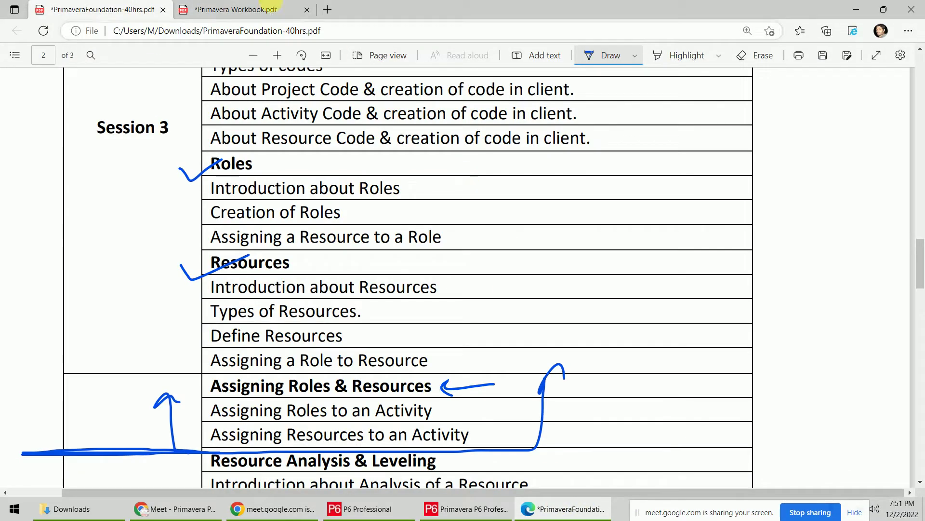
pyautogui.hotkey('ctrl', 'Tab')
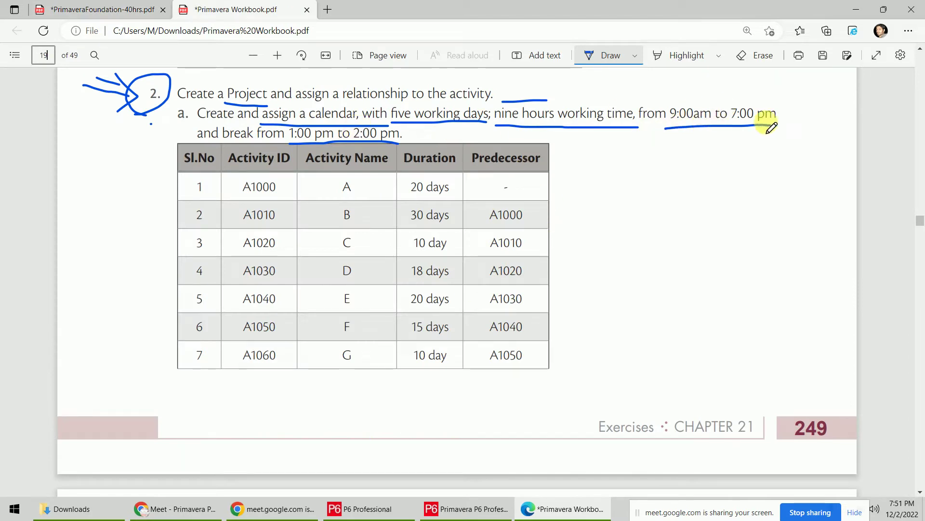
pyautogui.click(471, 510)
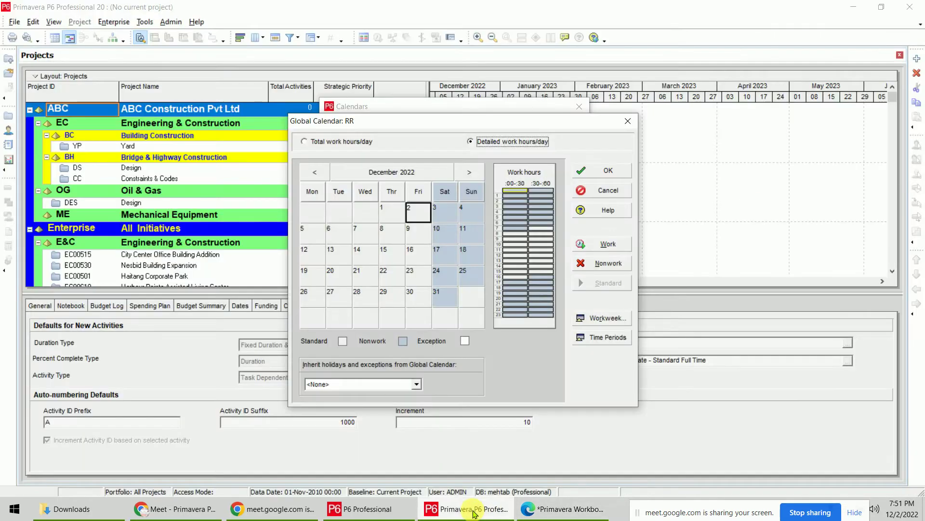
# - In the RR calendar's workweek, clear all Monday-to-Friday hours to nonwork and mark 9:00 to 19:00 as work time
pyautogui.click(603, 318)
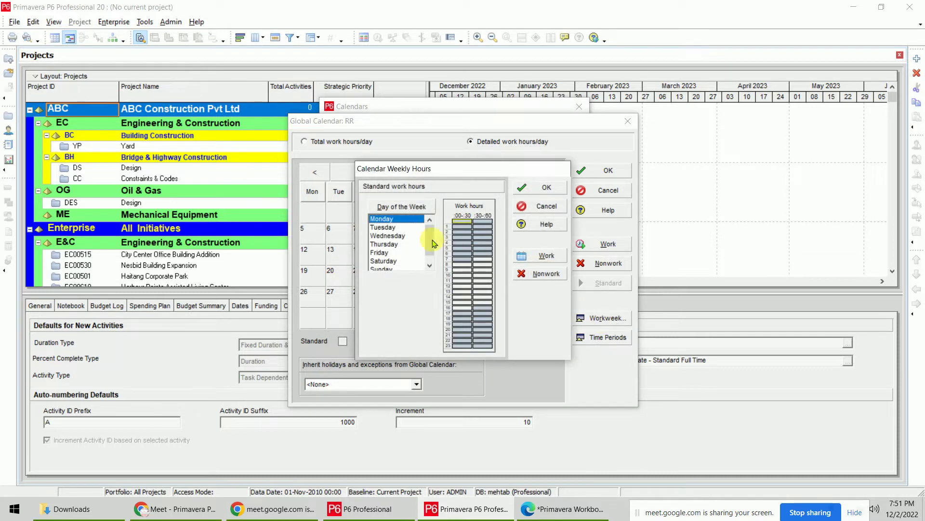
pyautogui.click(395, 252)
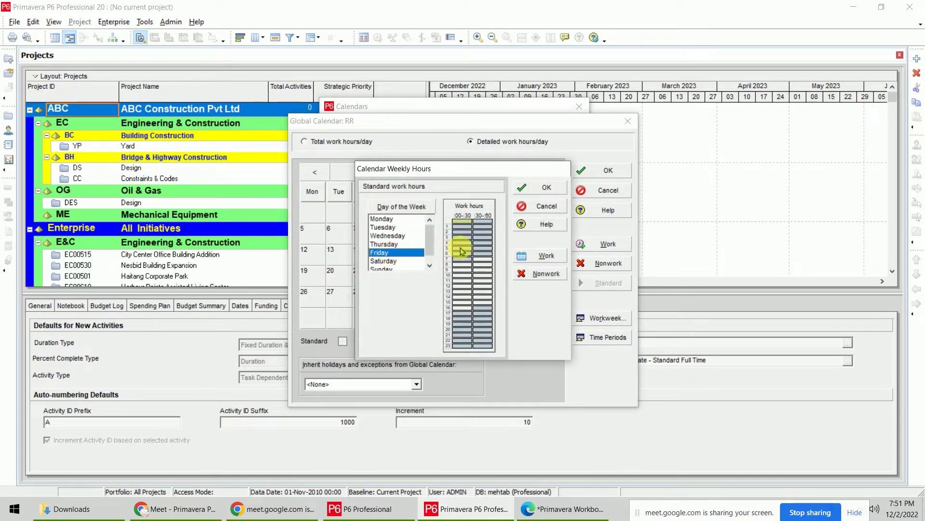
pyautogui.keyDown('shift'); pyautogui.click(400, 219); pyautogui.keyUp('shift')
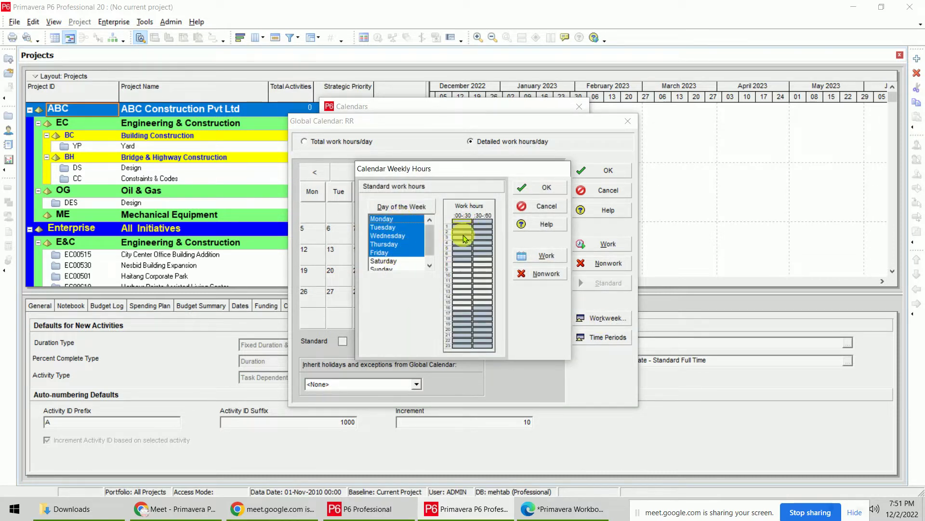
pyautogui.moveTo(461, 222); pyautogui.dragTo(489, 355)
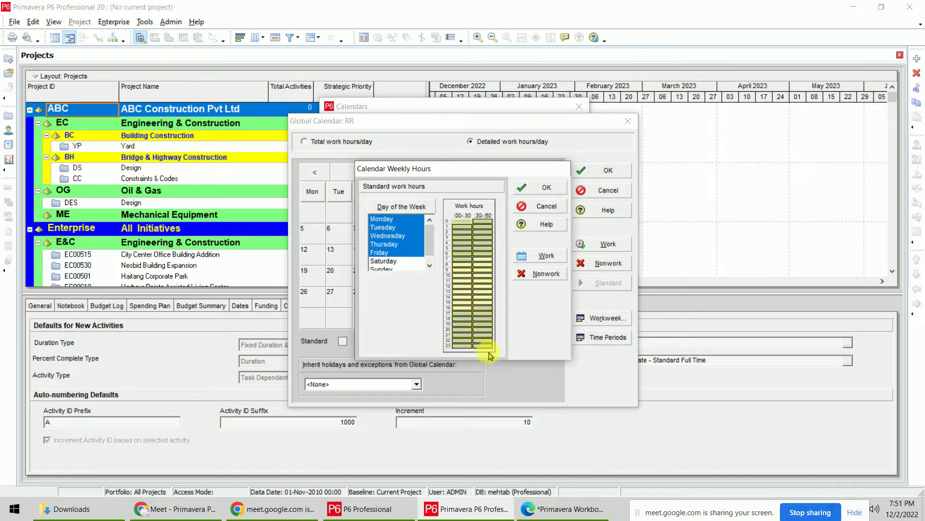
pyautogui.click(542, 273)
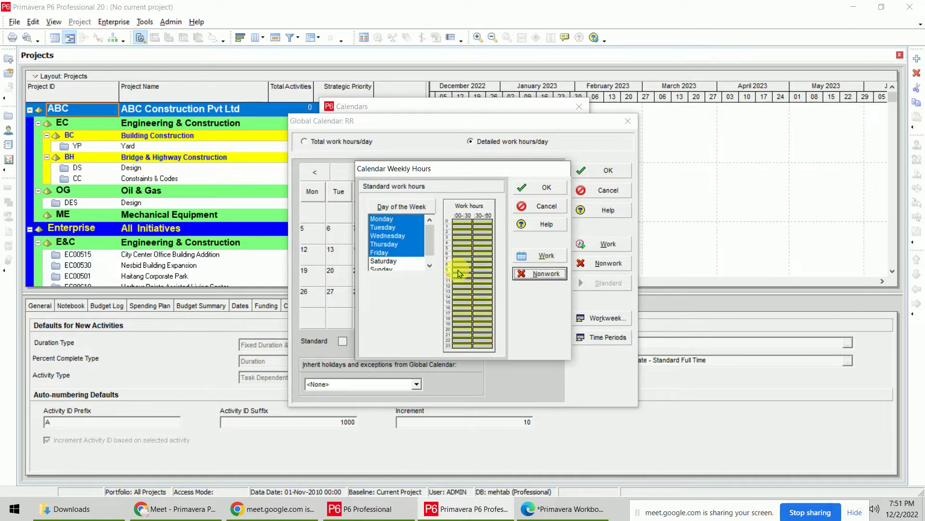
pyautogui.moveTo(460, 273); pyautogui.dragTo(471, 319)
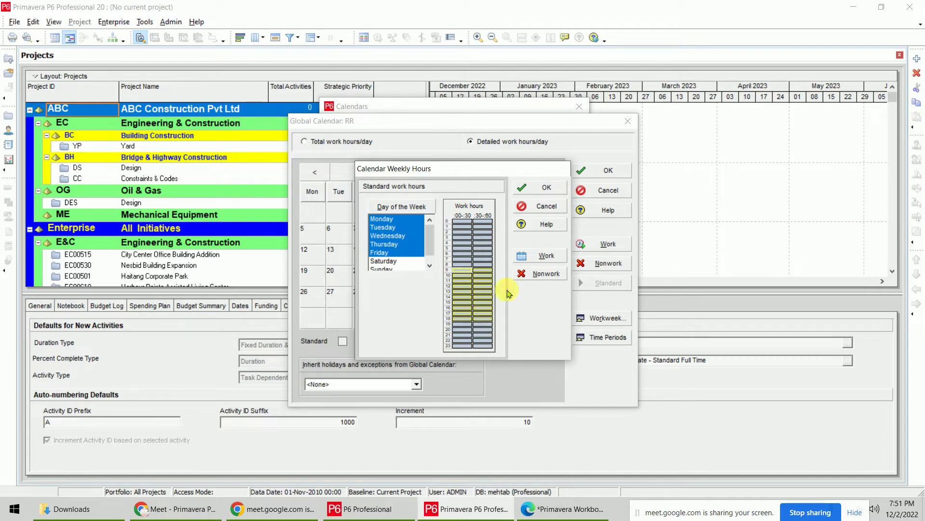
pyautogui.click(543, 258)
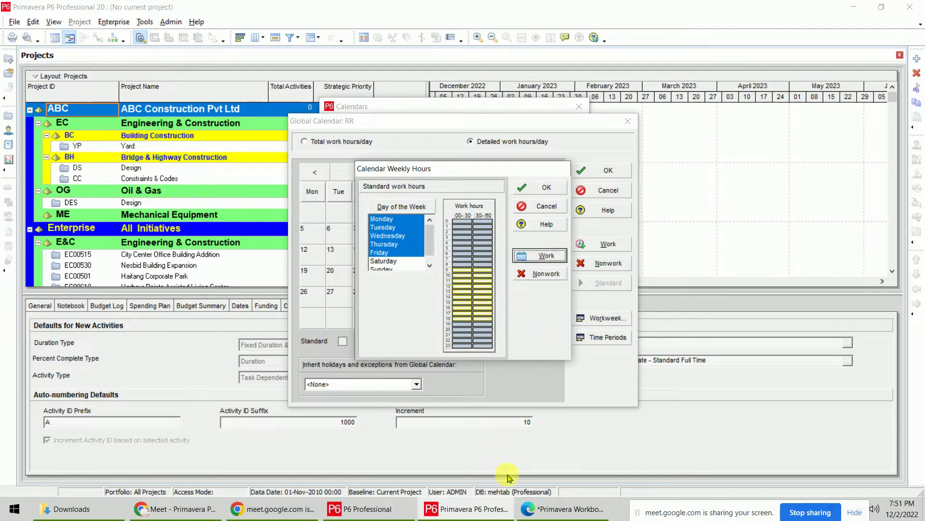
# - Check the break time in the workbook, make 13:00 to 14:00 nonwork for Monday to Friday and accept the weekly hours
pyautogui.click(569, 509)
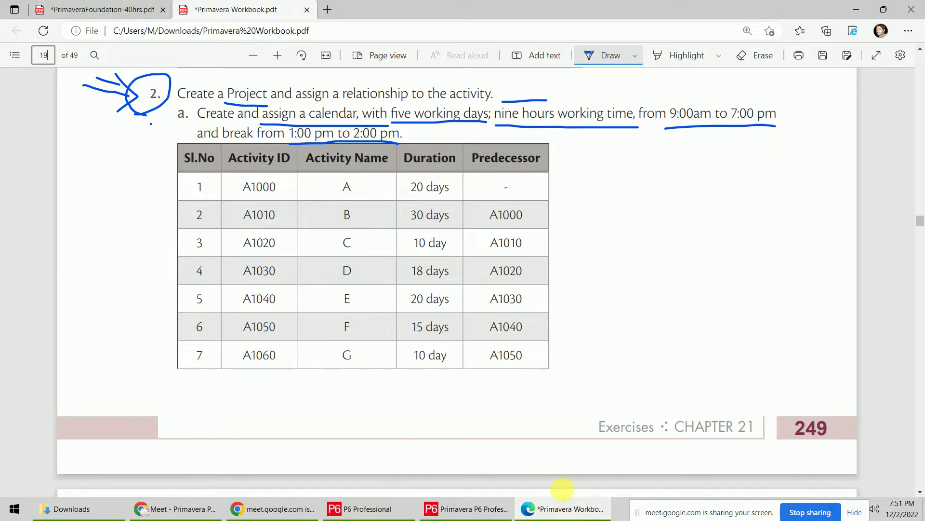
pyautogui.click(563, 508)
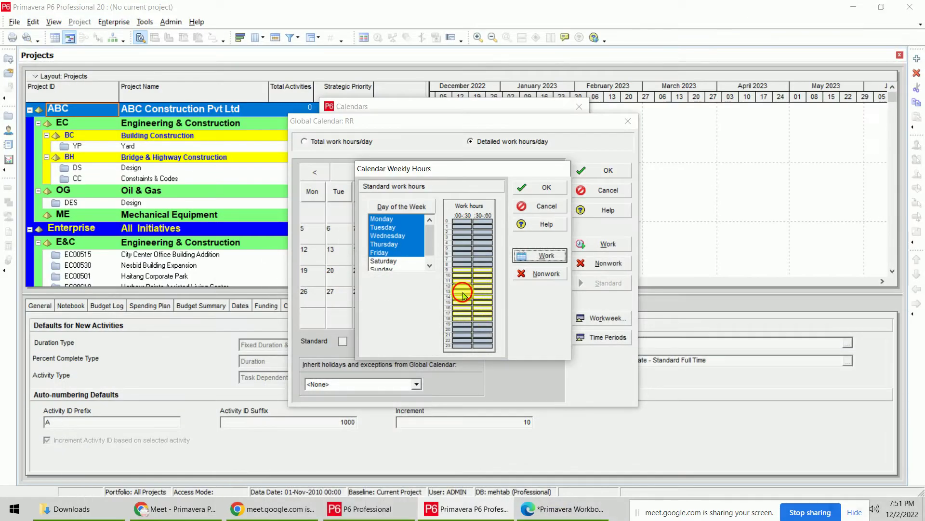
pyautogui.moveTo(461, 291); pyautogui.dragTo(487, 292)
pyautogui.click(519, 277)
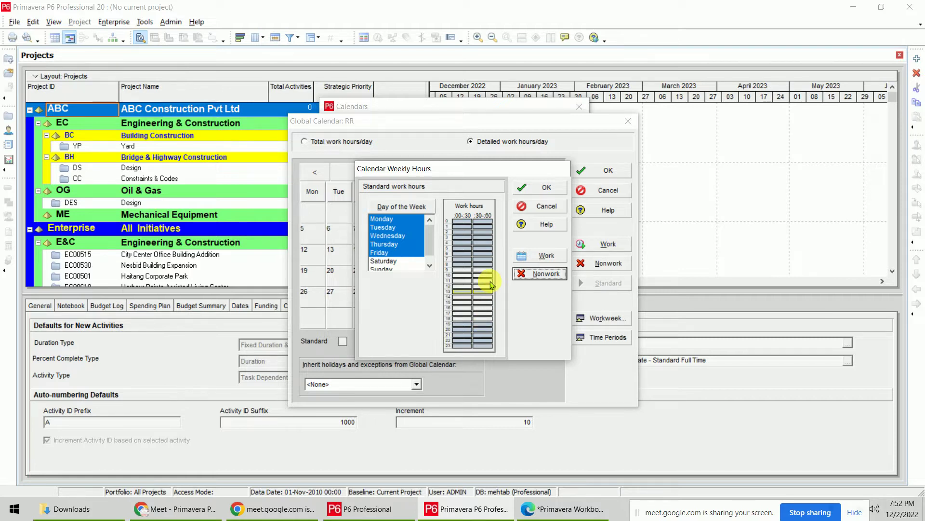
pyautogui.click(392, 261)
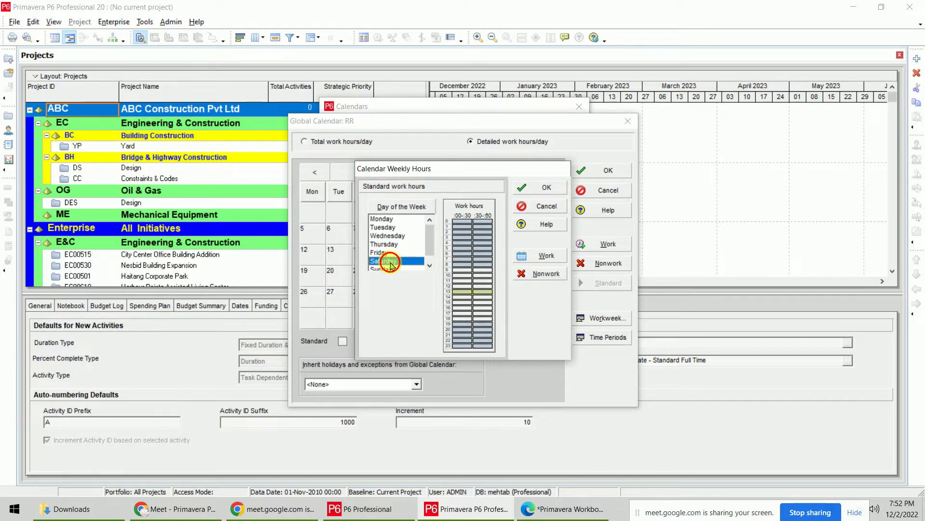
pyautogui.click(393, 268)
pyautogui.click(542, 187)
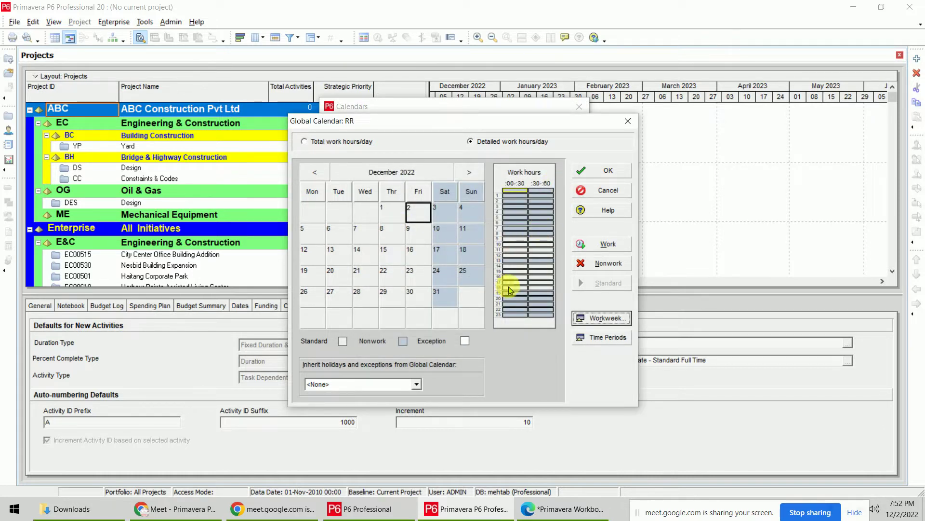
# - Set the RR calendar's hours per time period to 9 per day, 45 per week and 198 per month
pyautogui.click(617, 338)
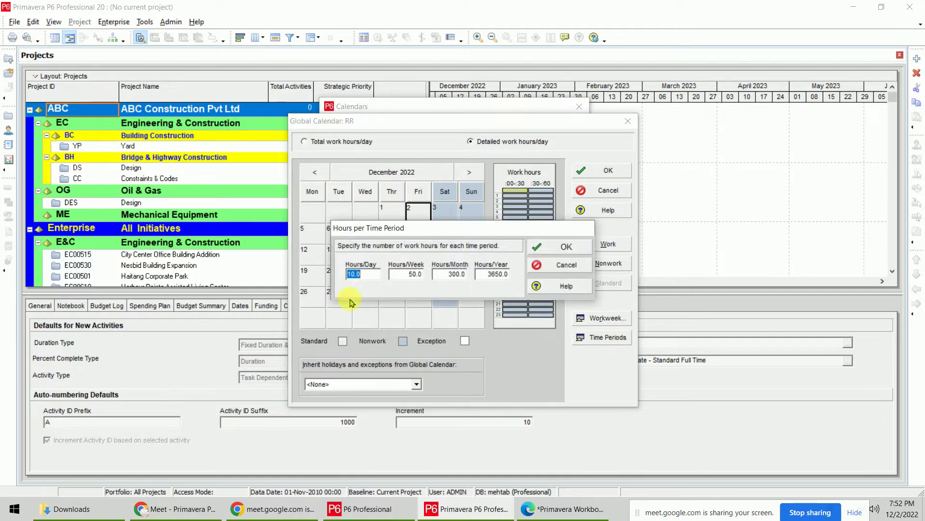
pyautogui.write('9')
pyautogui.press('Tab')
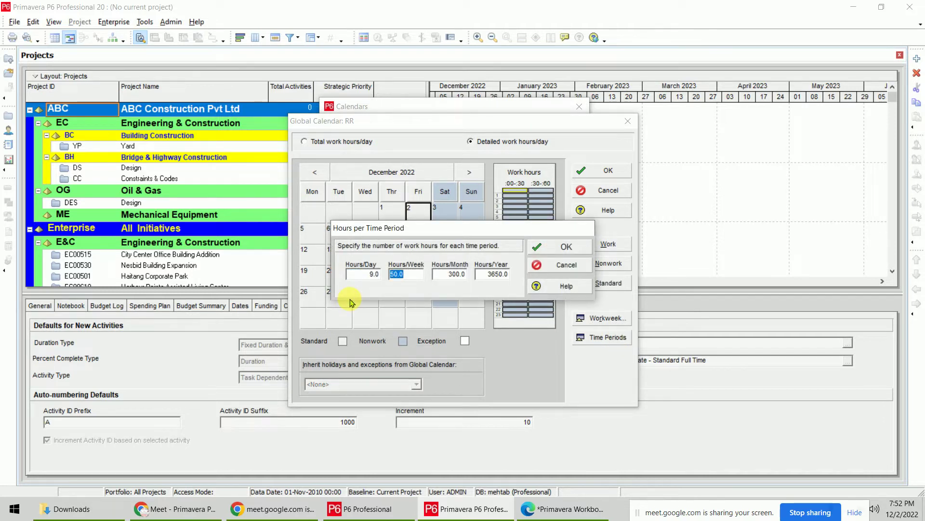
pyautogui.write('45')
pyautogui.press('Tab')
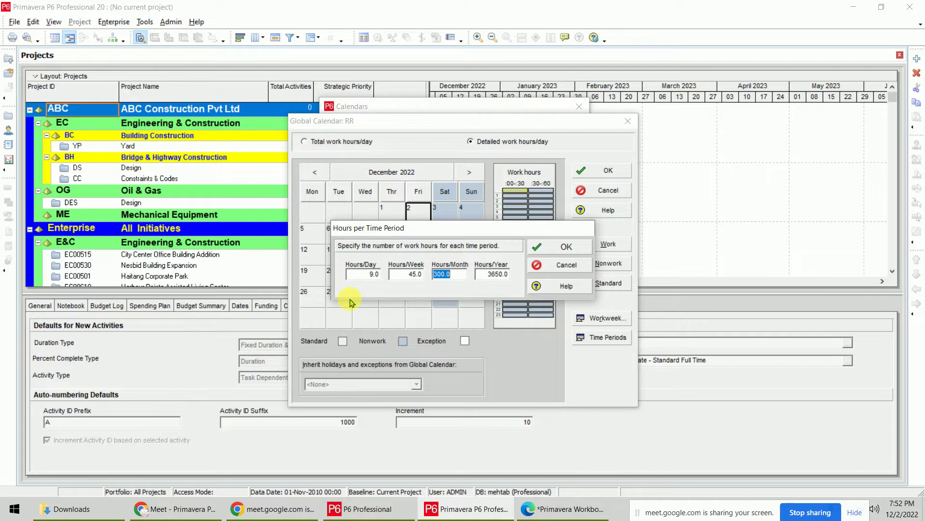
pyautogui.write('198')
pyautogui.press('Tab')
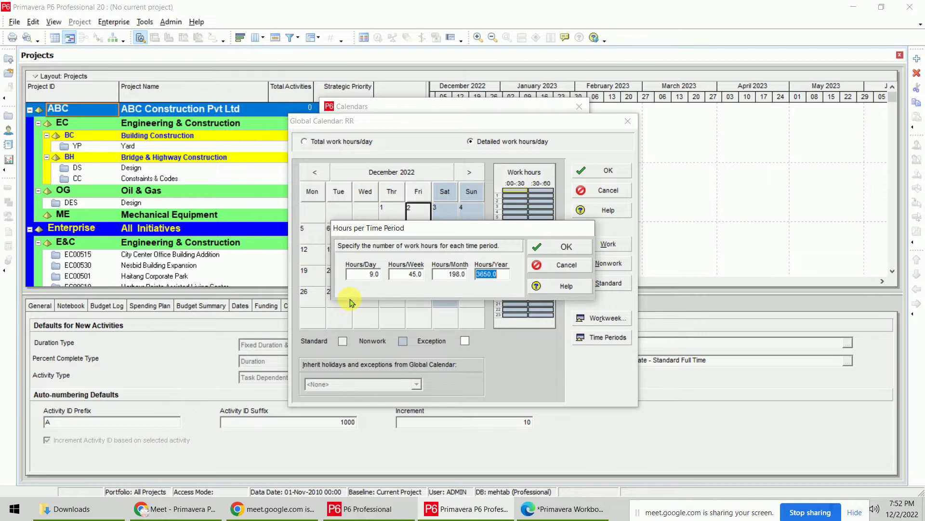
# - Calculate the yearly work hours as 198 × 12 in the Windows Calculator and close it
pyautogui.press('super')
pyautogui.write('calculator')
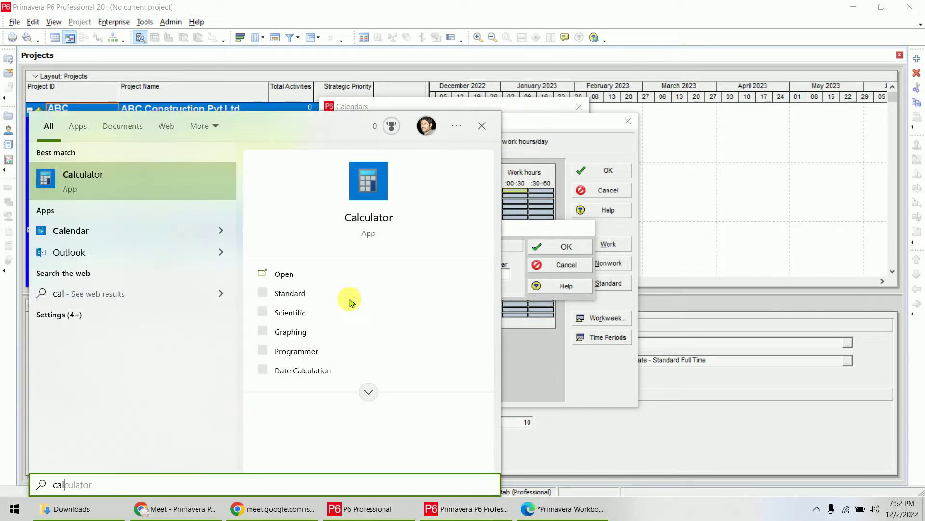
pyautogui.press('Return')
pyautogui.write('198/')
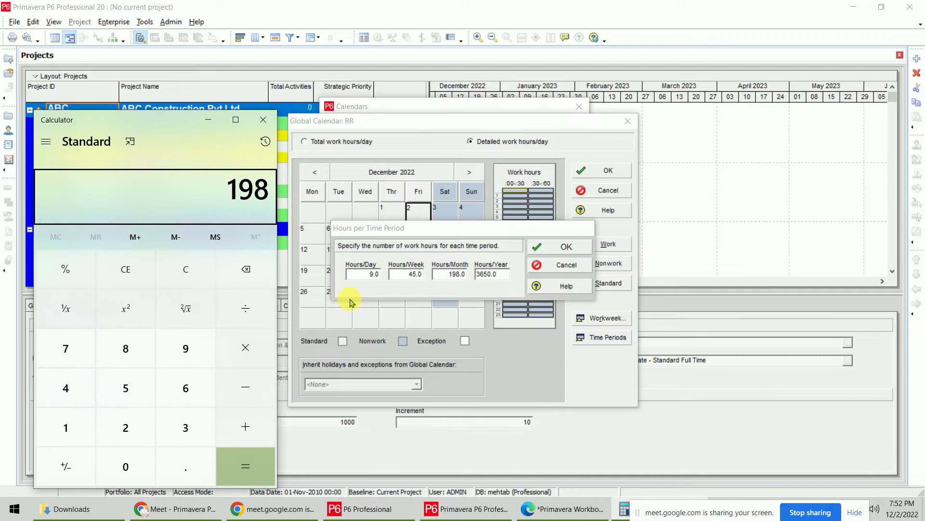
pyautogui.press('BackSpace')
pyautogui.write('*12')
pyautogui.press('Return')
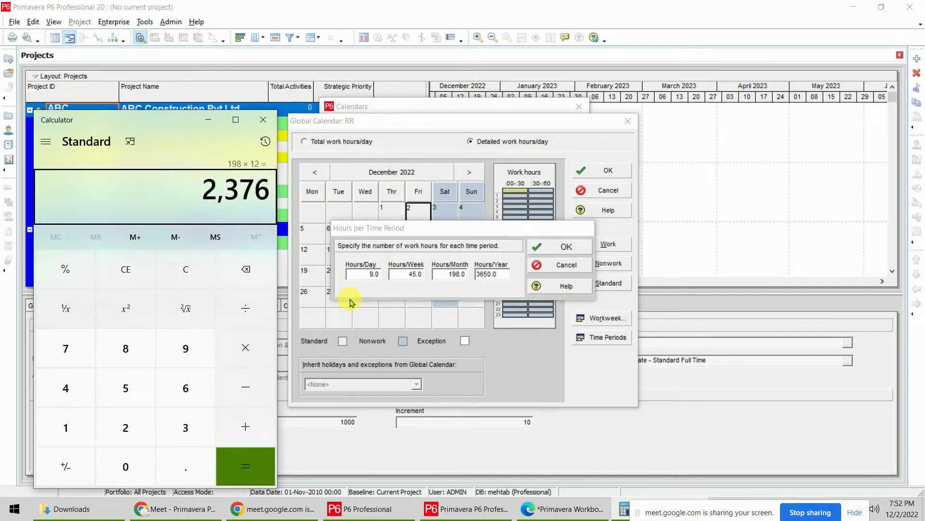
pyautogui.click(263, 119)
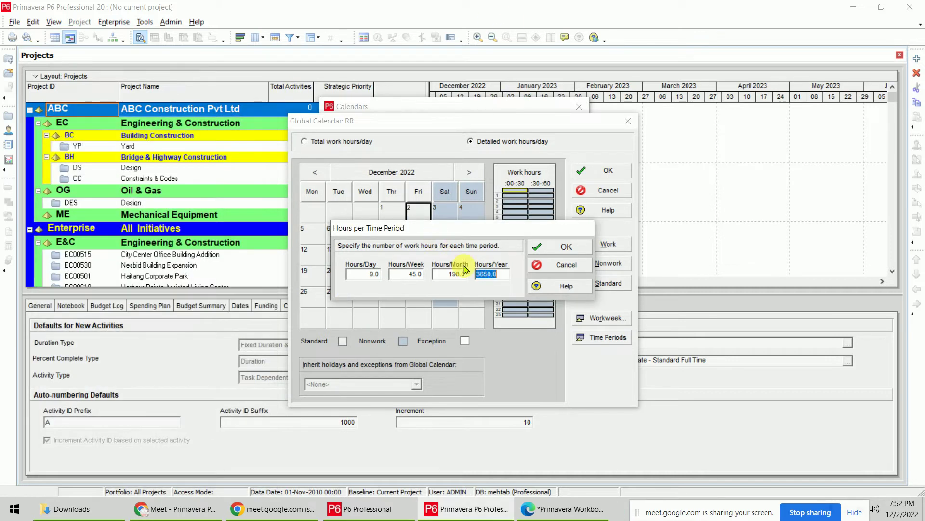
# - Set the RR calendar's hours per year to 2376, accept the calendar and close the calendar list
pyautogui.doubleClick(502, 275)
pyautogui.write('2376')
pyautogui.click(458, 276)
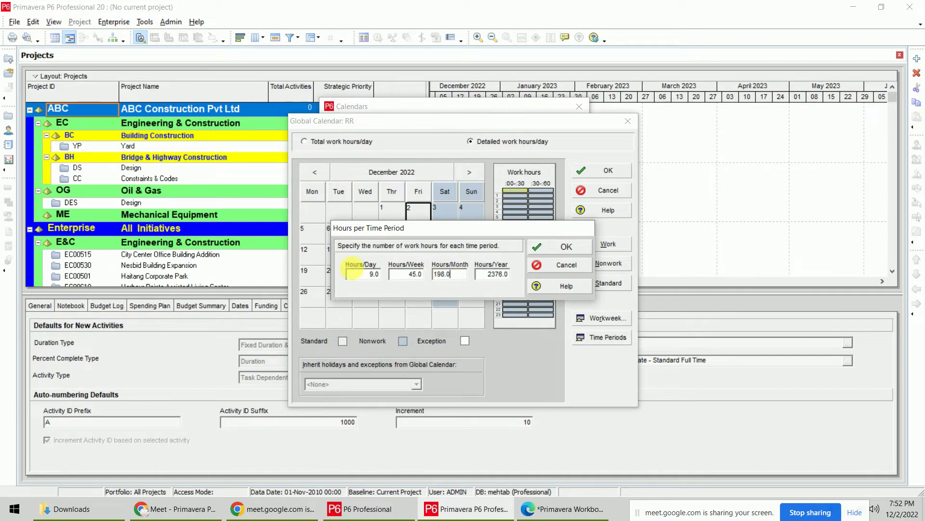
pyautogui.click(563, 250)
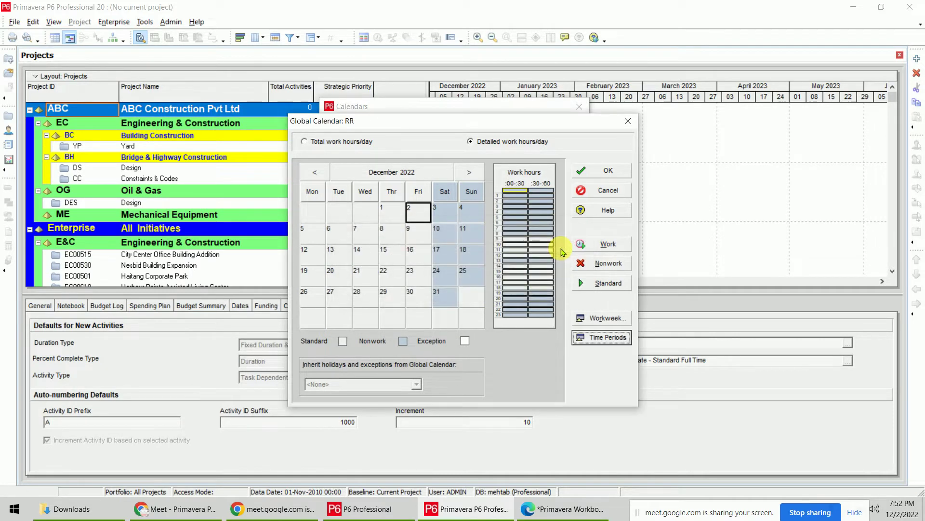
pyautogui.click(609, 171)
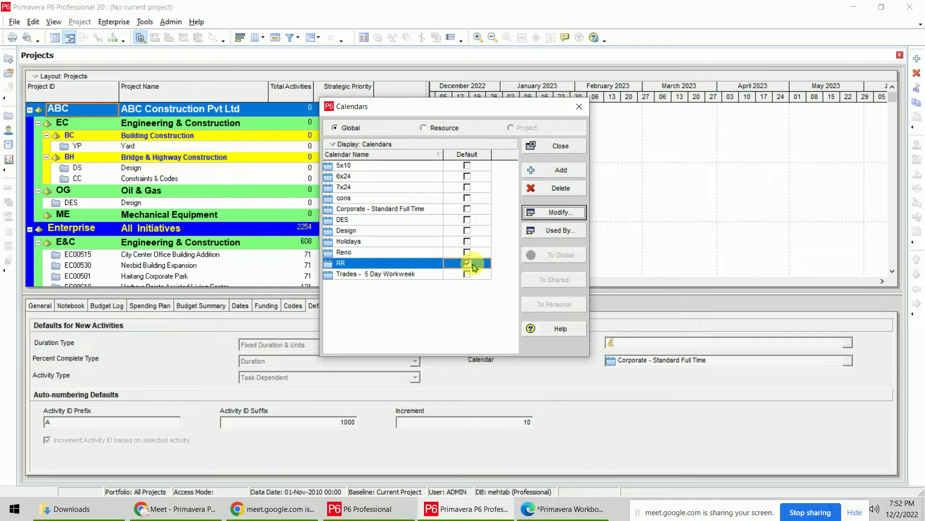
pyautogui.click(559, 146)
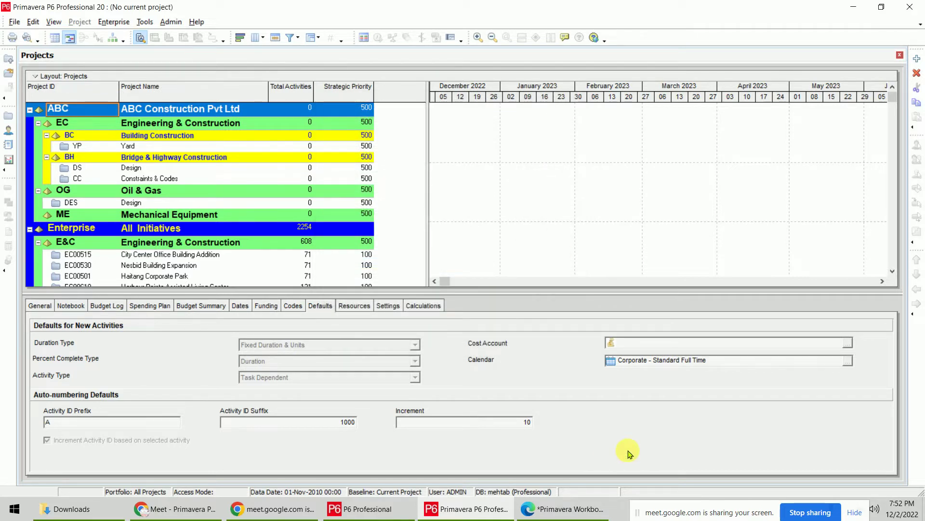
# - Start a new project and place it under the ME Mechanical Equipment node of the EPS
pyautogui.hotkey('ctrl', 'n')
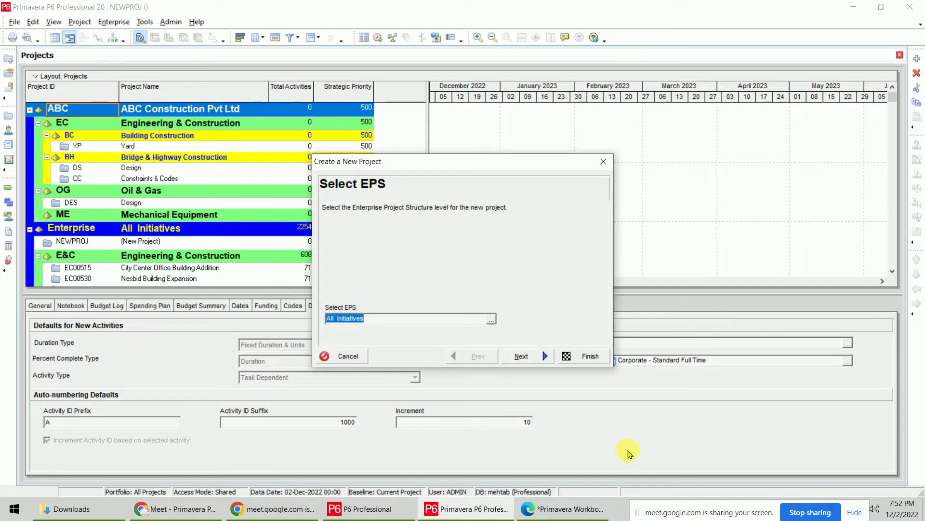
pyautogui.click(490, 320)
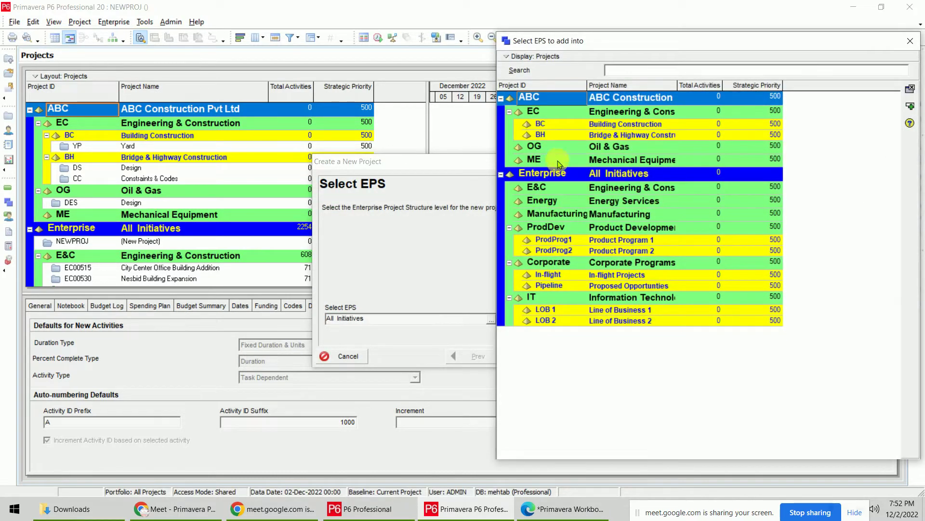
pyautogui.click(558, 161)
pyautogui.click(910, 106)
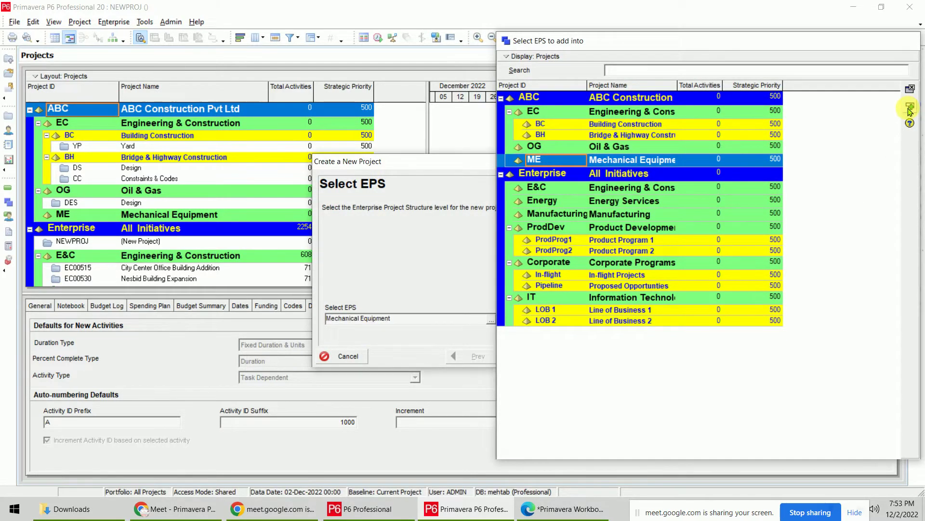
pyautogui.click(520, 366)
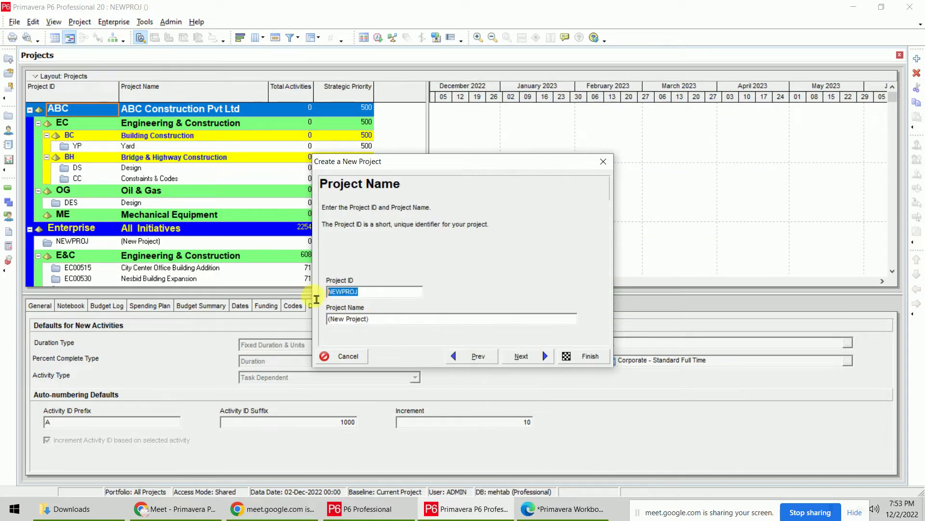
# - Give the new project the ID RR and the name Roles & Resources
pyautogui.write('RR')
pyautogui.click(382, 320)
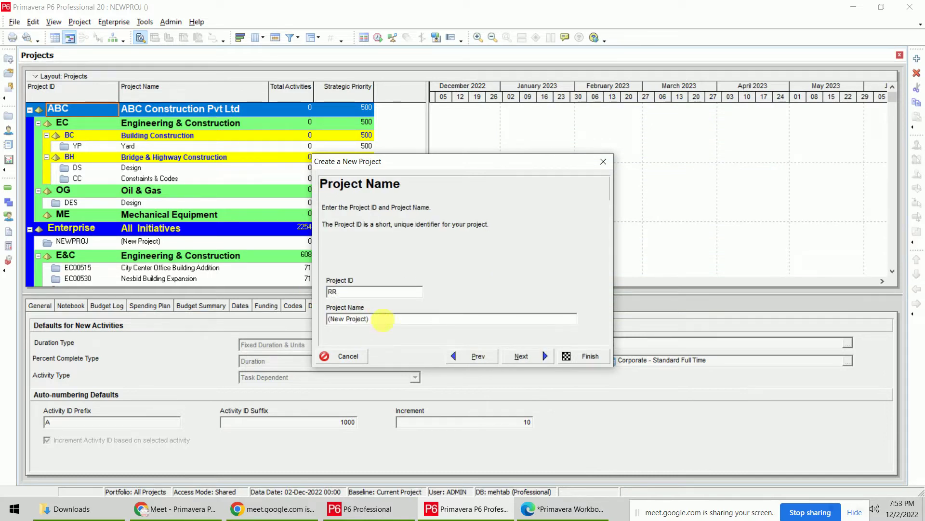
pyautogui.moveTo(388, 328); pyautogui.dragTo(308, 324)
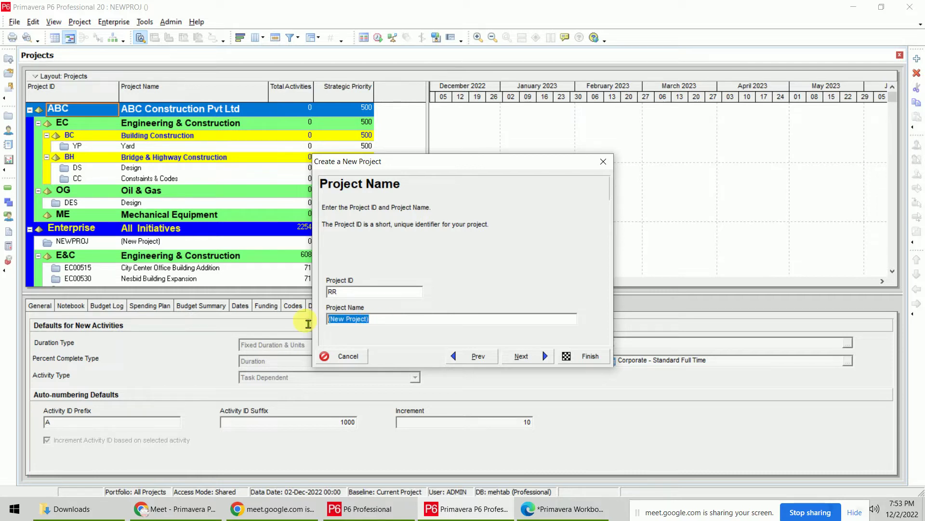
pyautogui.write('Roles & Resorces')
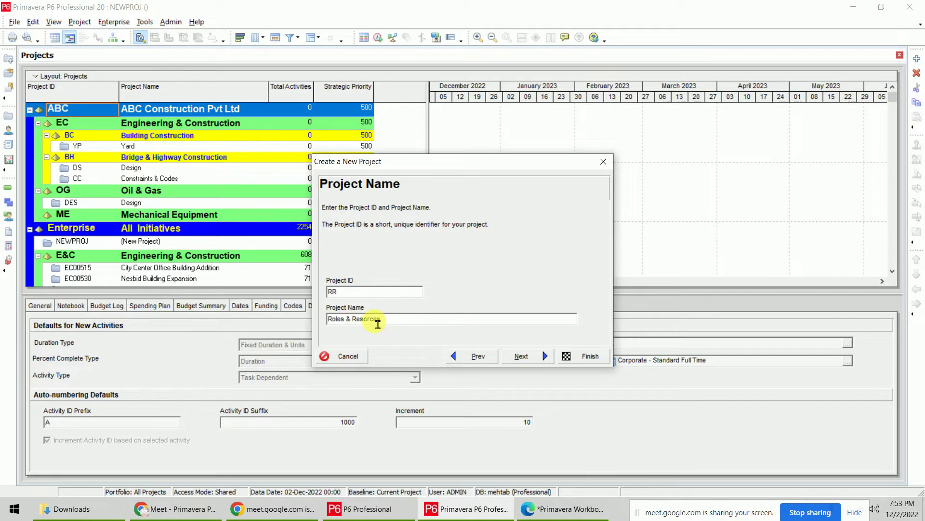
pyautogui.press('Left')
pyautogui.press('Left')
pyautogui.press('Left')
pyautogui.press('Left')
pyautogui.write('u')
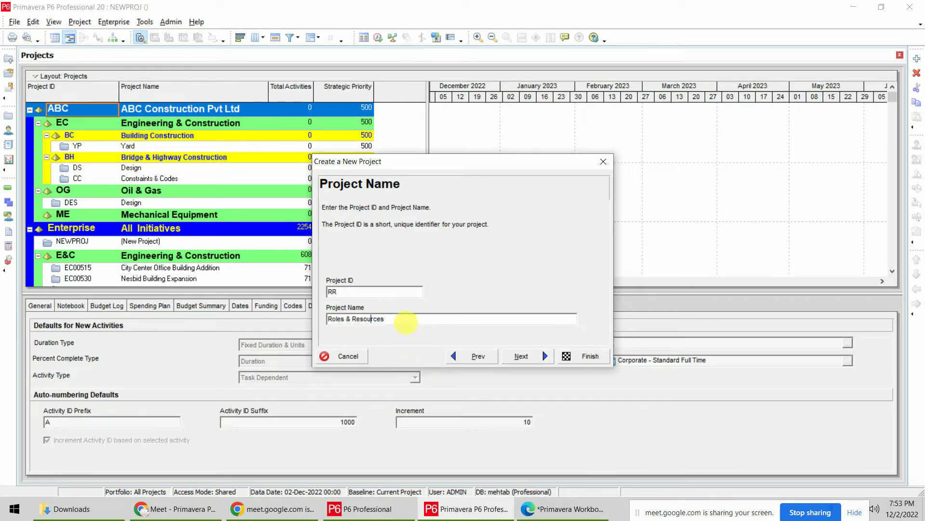
pyautogui.click(522, 356)
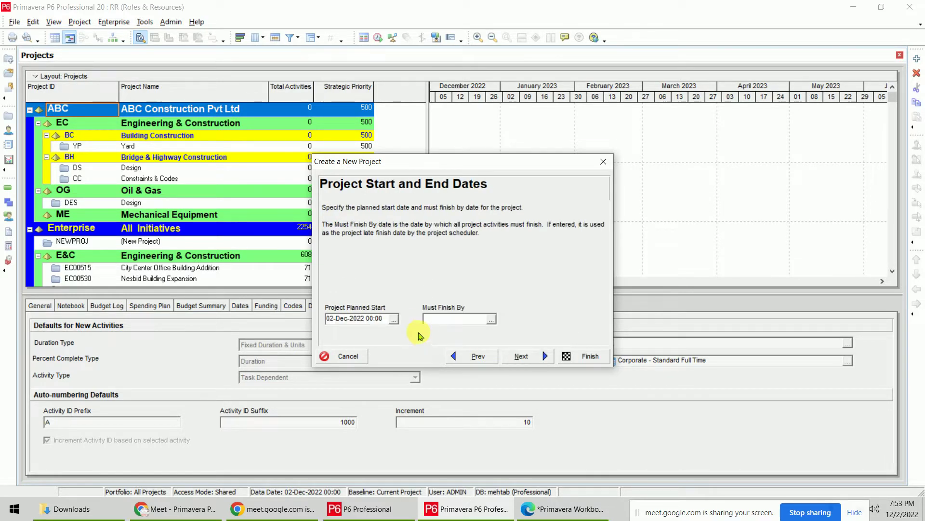
# - Set the project's planned start to 05-Dec-2022 09:00 and leave the must-finish-by date empty
pyautogui.click(394, 320)
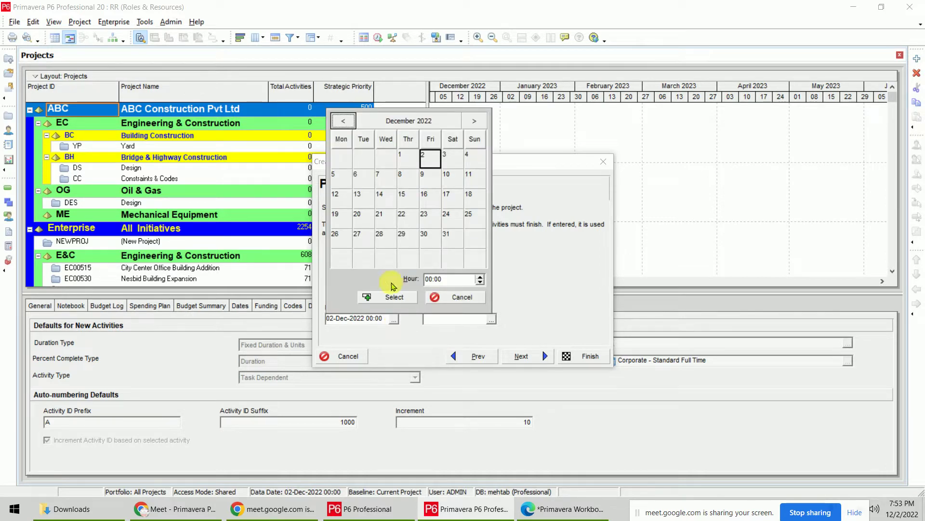
pyautogui.click(339, 182)
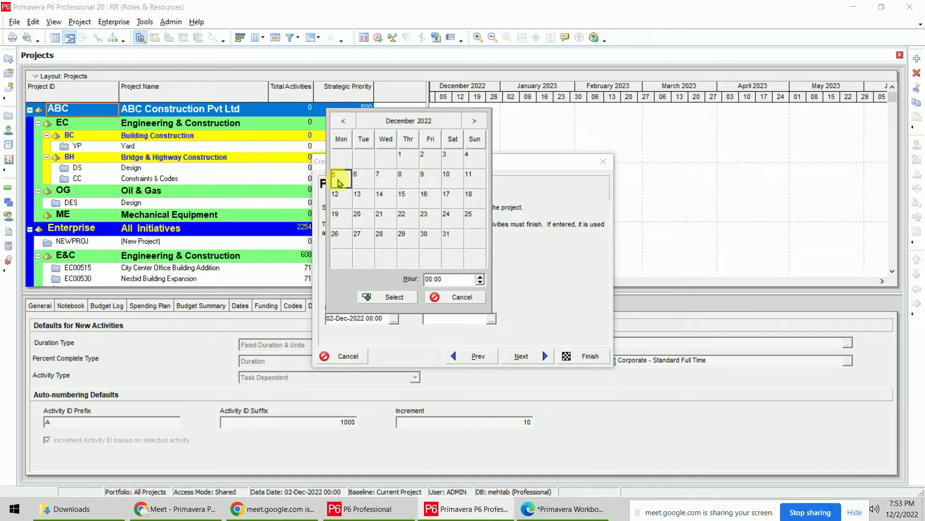
pyautogui.click(478, 285)
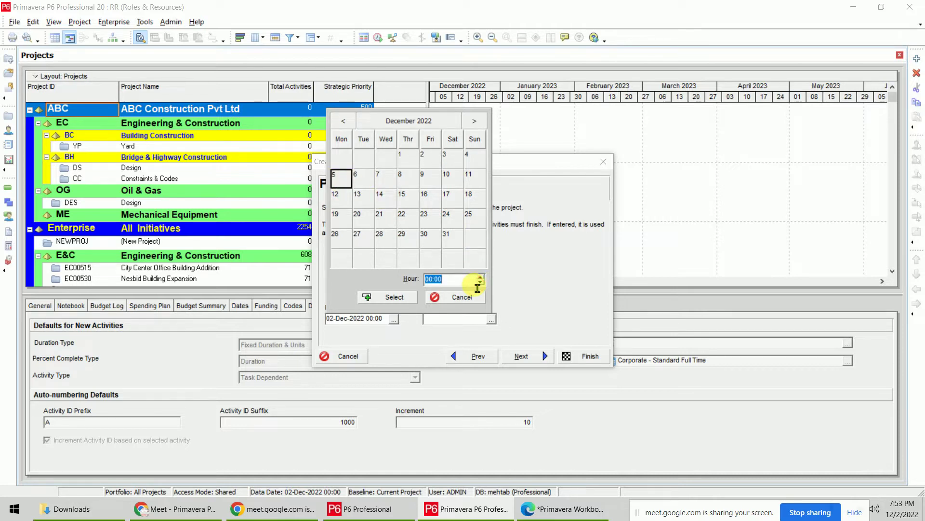
pyautogui.write('8')
pyautogui.click(393, 297)
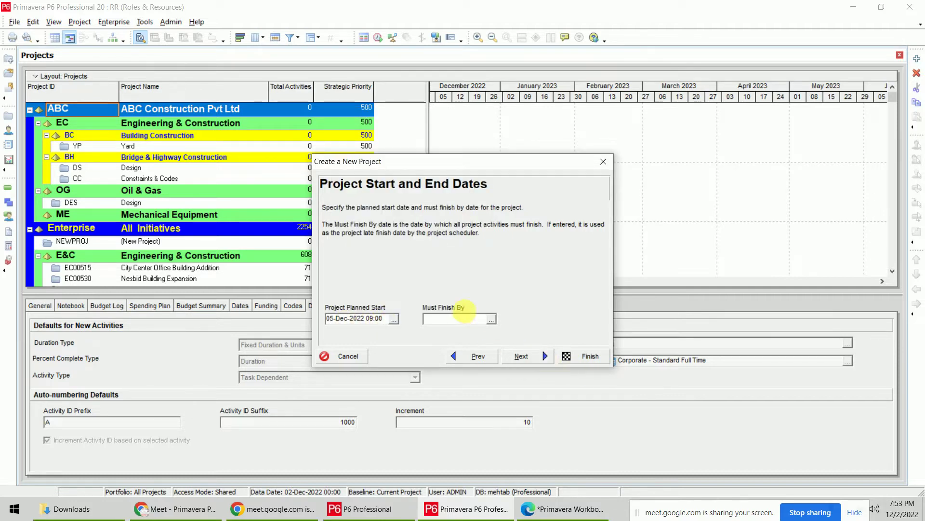
pyautogui.click(541, 356)
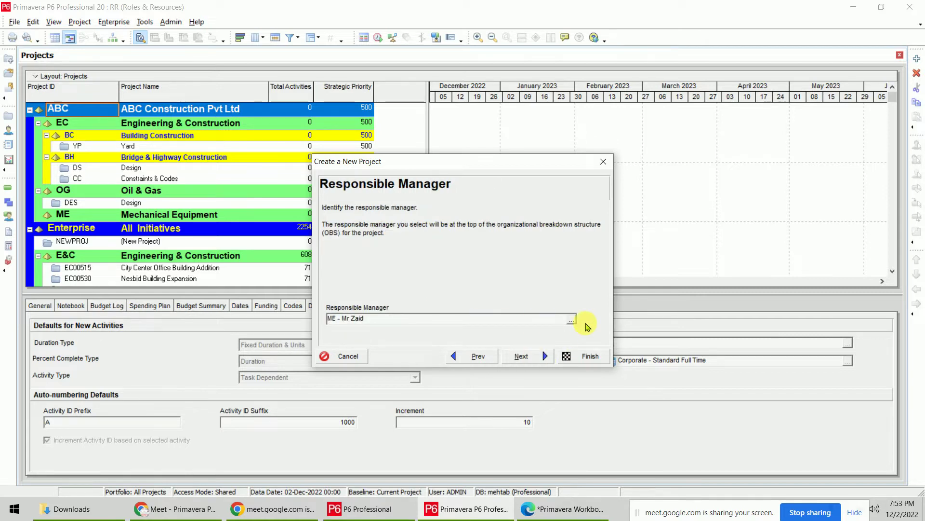
# - Assign the ME manager as responsible manager, keep Standard Rate as the rate type and finish creating the project
pyautogui.click(572, 319)
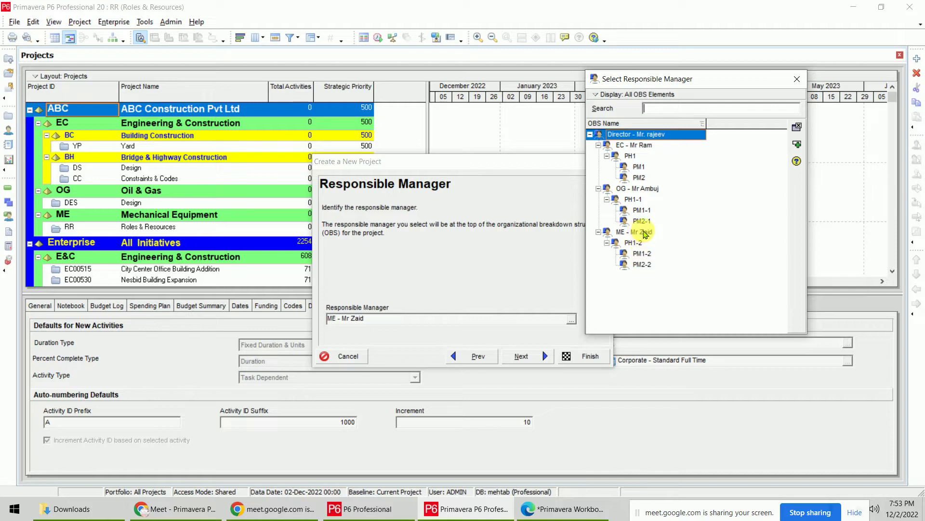
pyautogui.doubleClick(639, 232)
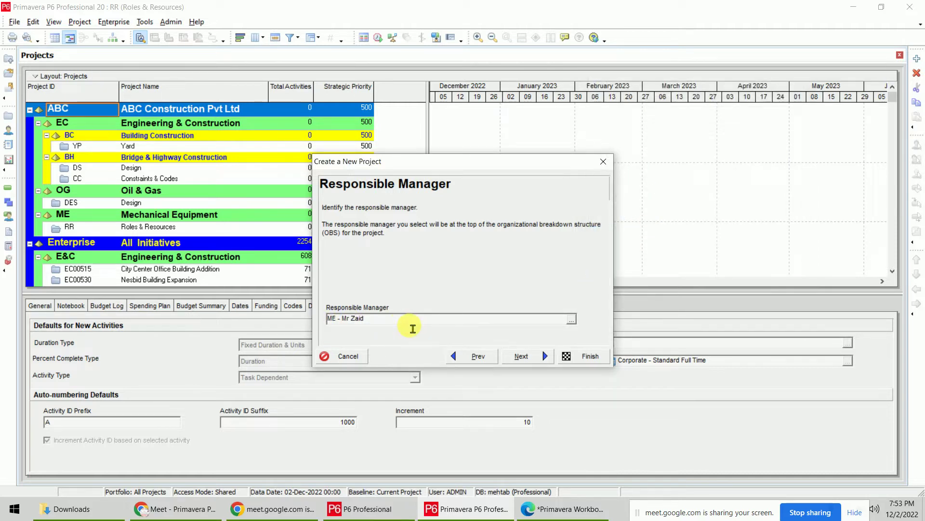
pyautogui.click(538, 356)
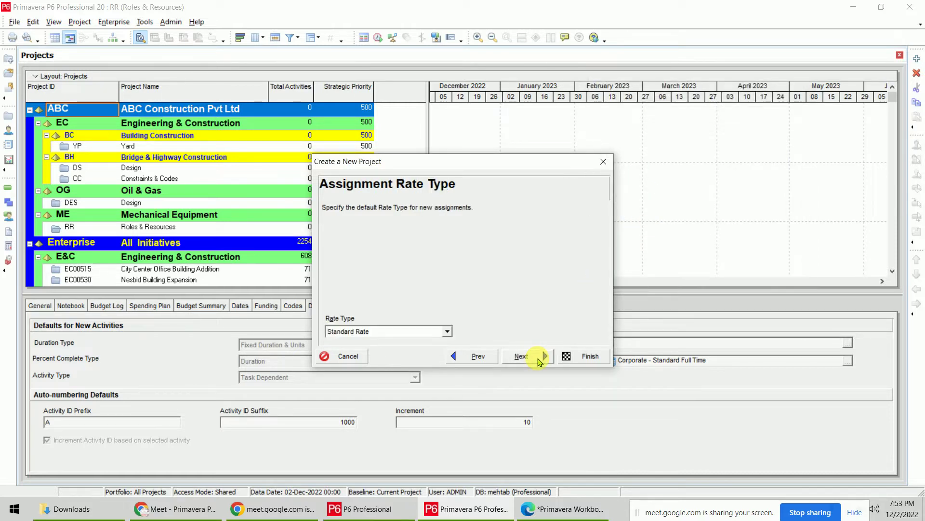
pyautogui.click(541, 356)
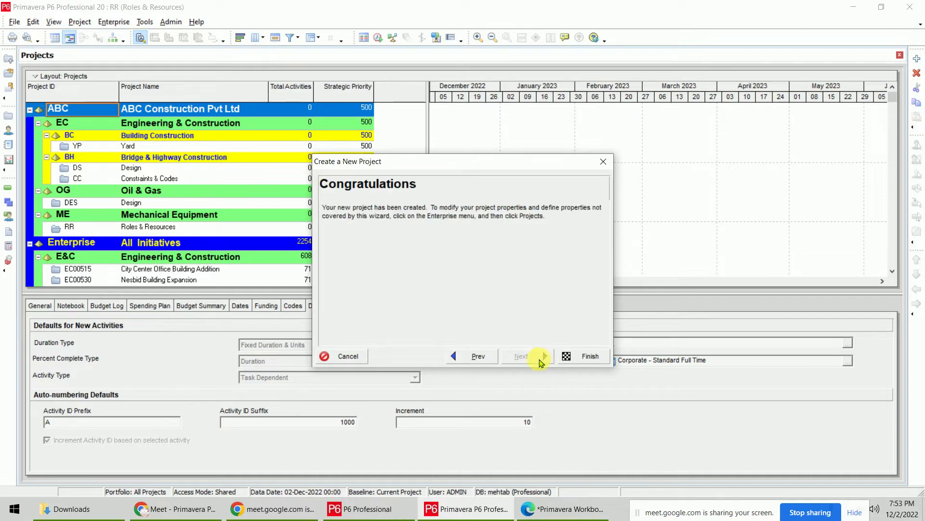
pyautogui.click(572, 357)
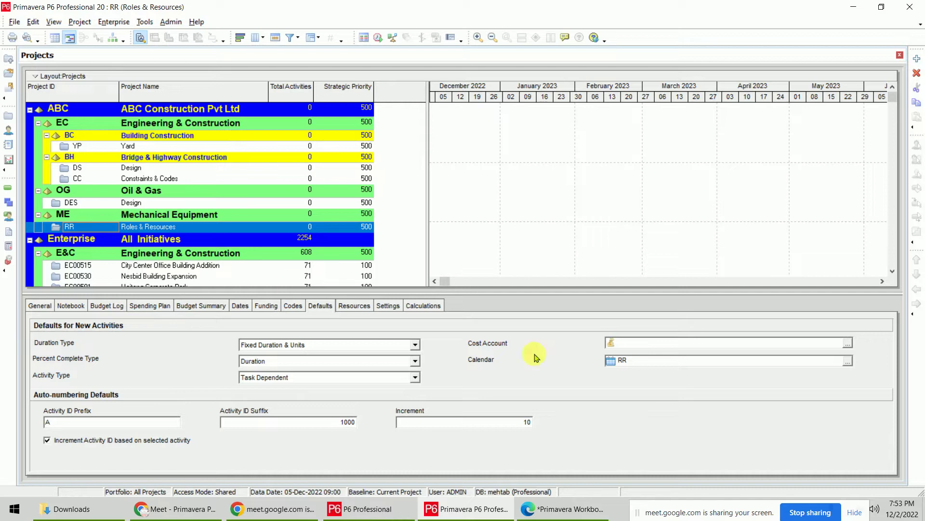
# - Check the RR project's default calendar, open the project and widen the activity table to include the Finish column
pyautogui.click(658, 366)
pyautogui.moveTo(658, 367); pyautogui.dragTo(548, 369)
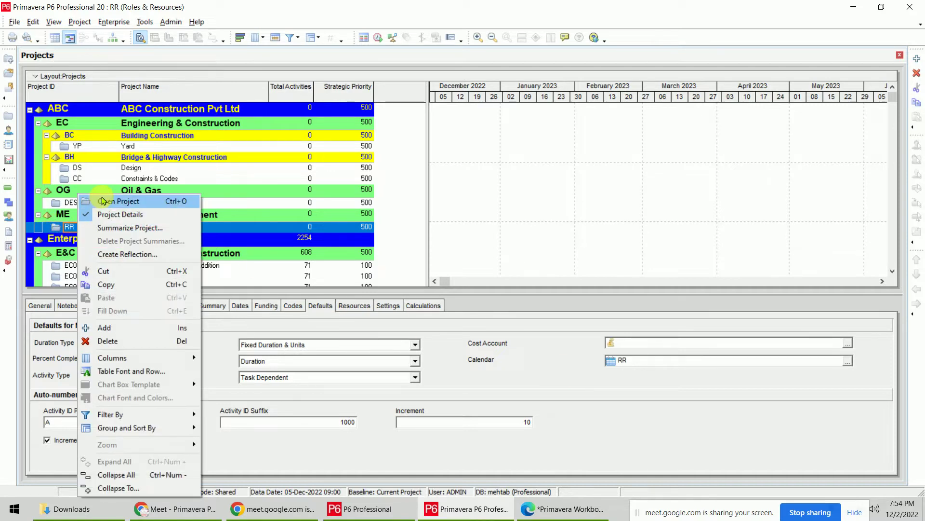
pyautogui.click(102, 201)
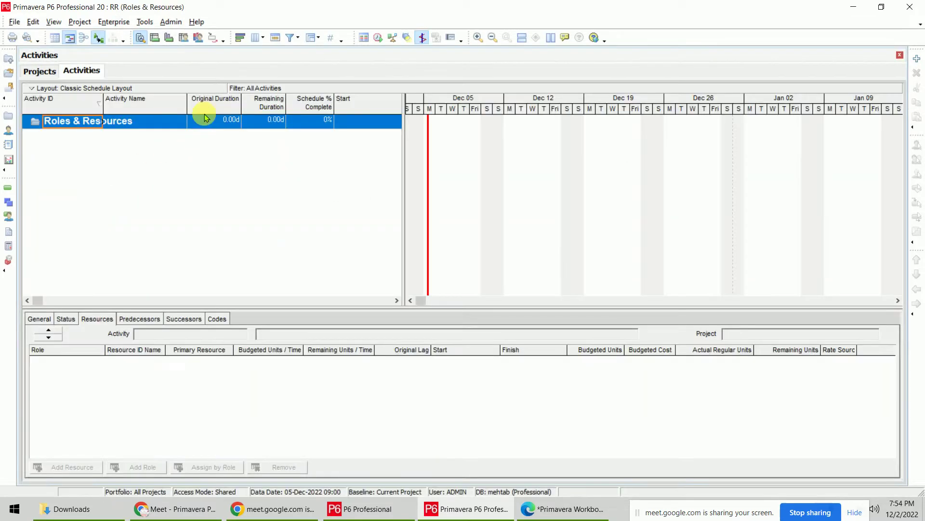
pyautogui.moveTo(429, 174); pyautogui.dragTo(458, 175)
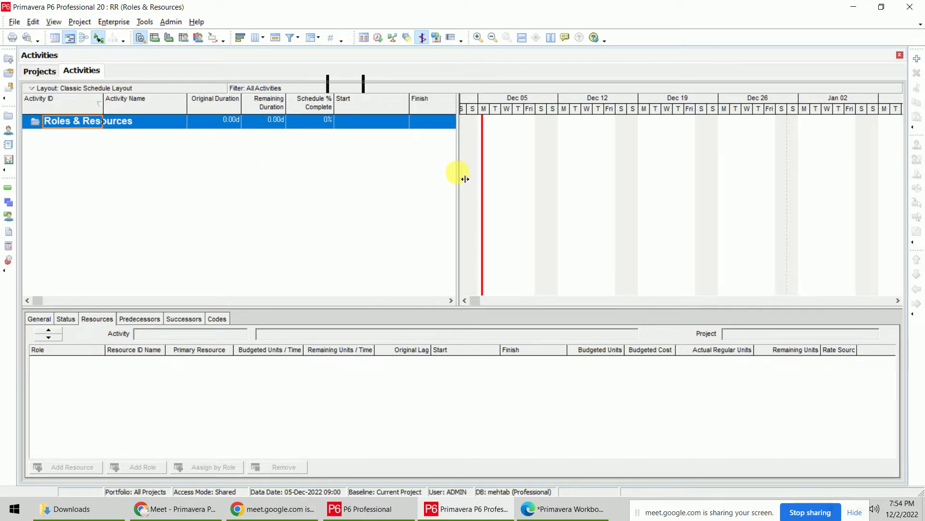
# - Check the activity list of exercise 2 in the workbook and add ten new activities to the Roles & Resources project
pyautogui.click(563, 510)
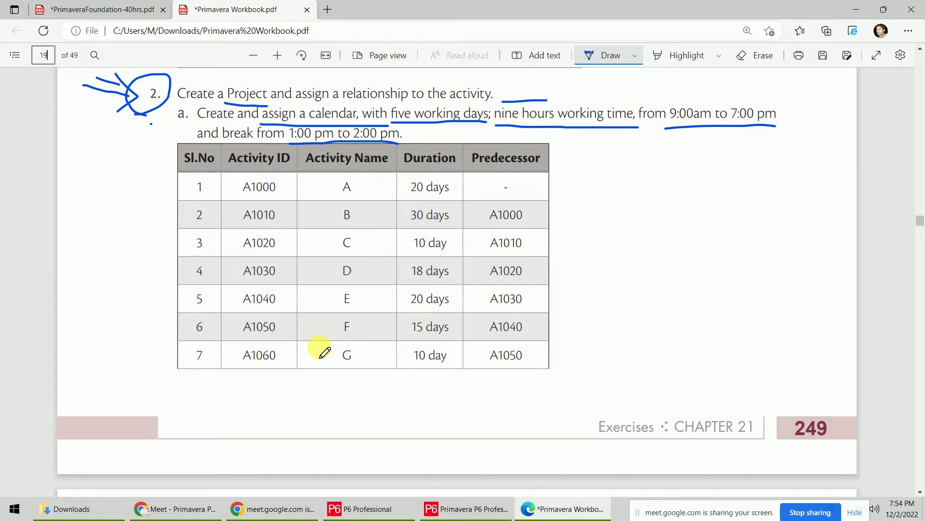
pyautogui.scroll(-7, 244, 269)
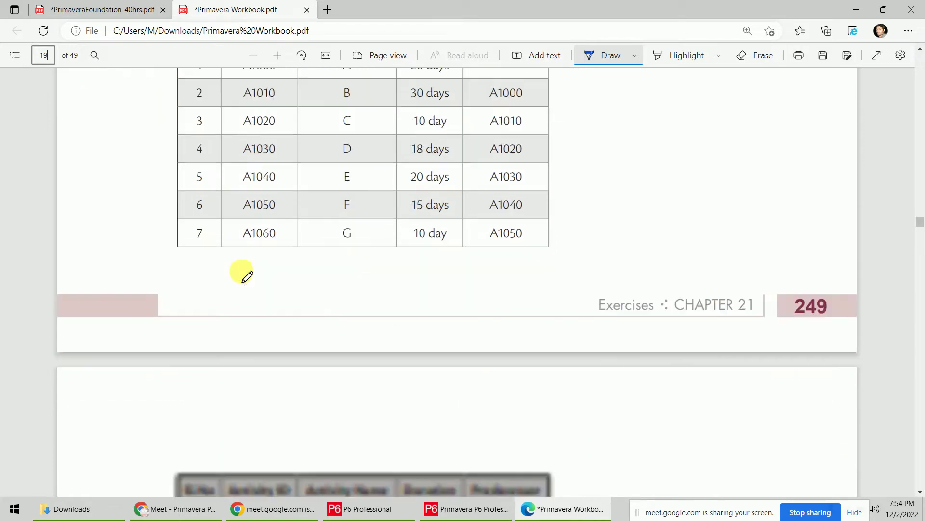
pyautogui.scroll(6, 350, 382)
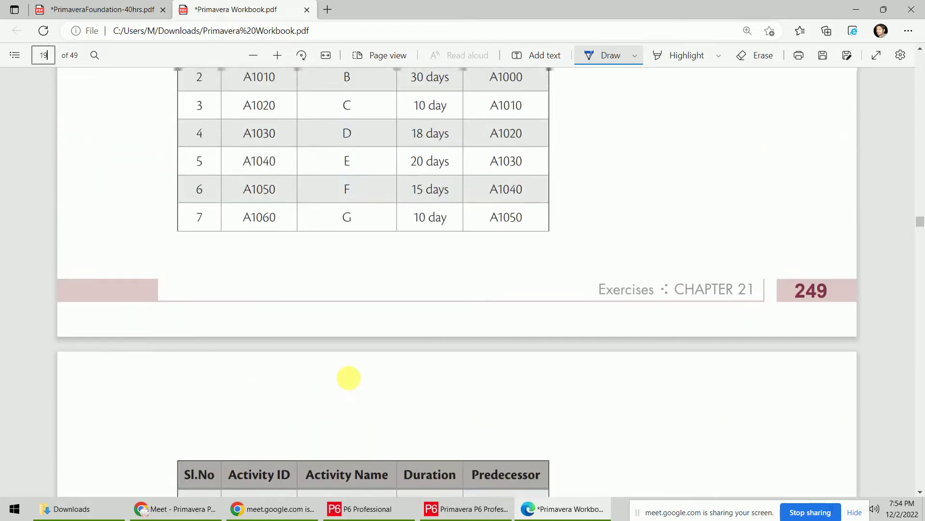
pyautogui.click(469, 509)
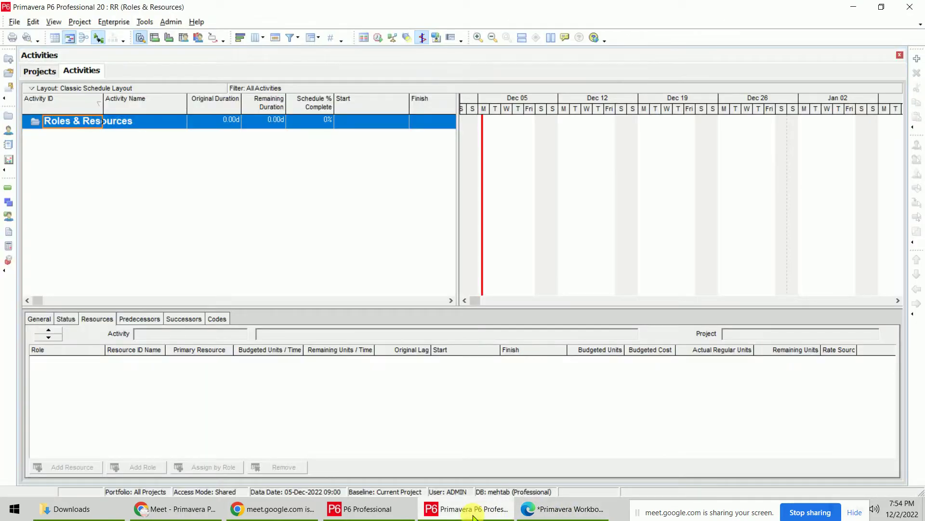
pyautogui.click(917, 60)
pyautogui.click(917, 59)
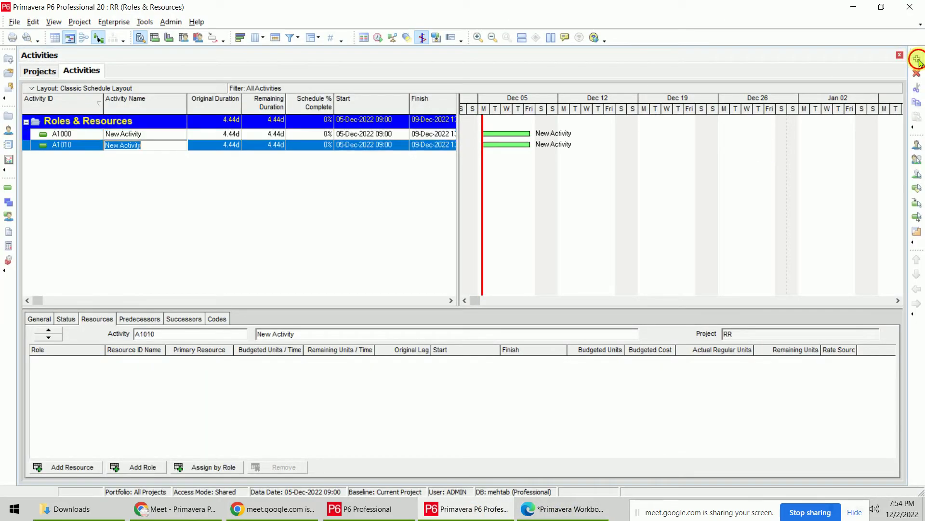
pyautogui.click(918, 59)
pyautogui.click(918, 59)
pyautogui.click(917, 59)
pyautogui.click(918, 59)
pyautogui.click(918, 59)
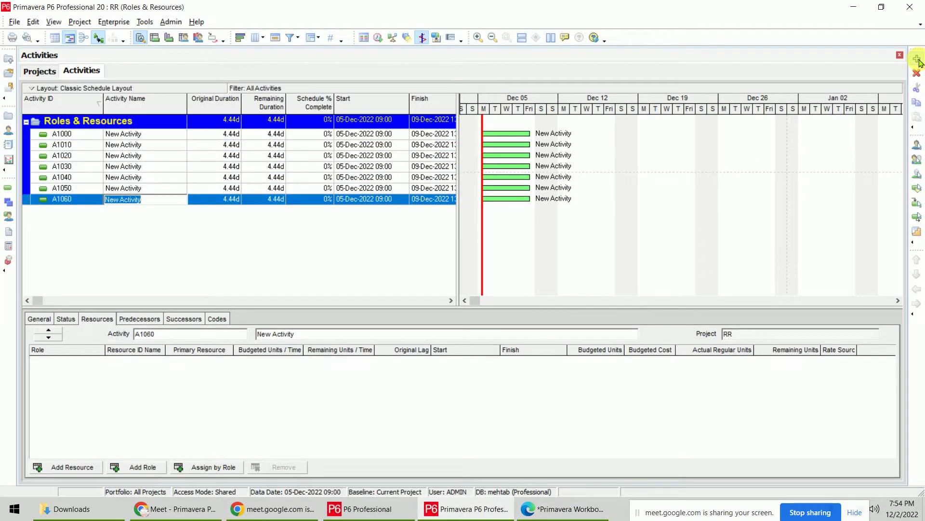
pyautogui.click(918, 59)
pyautogui.click(918, 60)
pyautogui.click(918, 60)
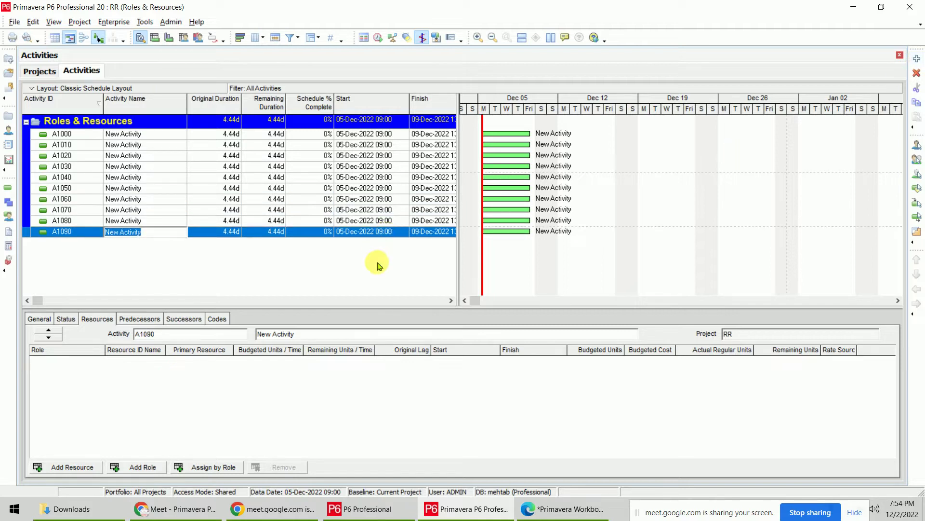
# - Select activity A1000 and narrow the Activity Name column so the full Finish column fits in the table
pyautogui.click(153, 134)
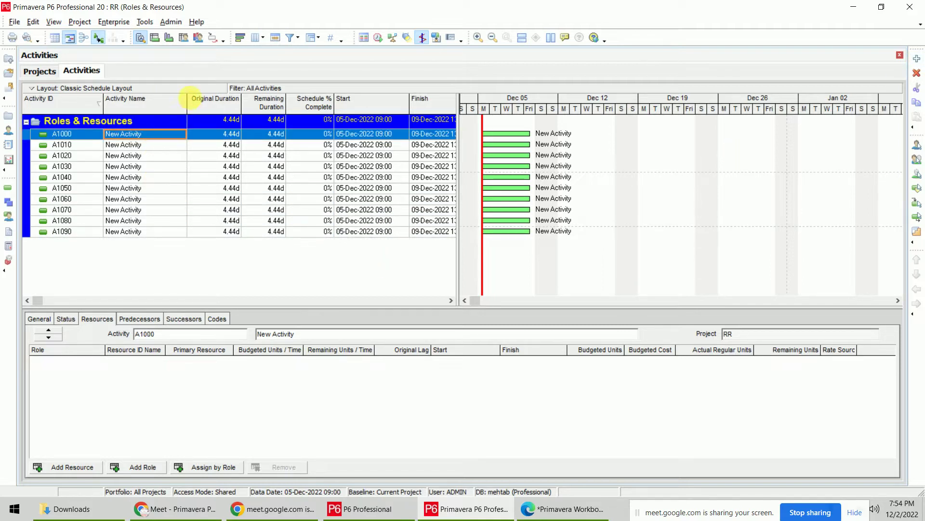
pyautogui.moveTo(192, 110); pyautogui.dragTo(164, 109)
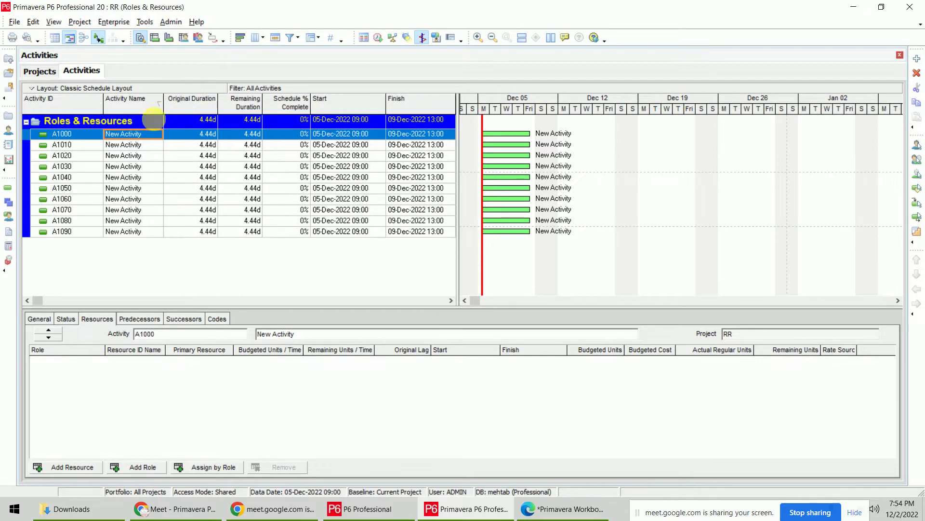
# - Name activities A1000 to A1040 with the letters A, B, C, D and E in order
pyautogui.click(149, 135)
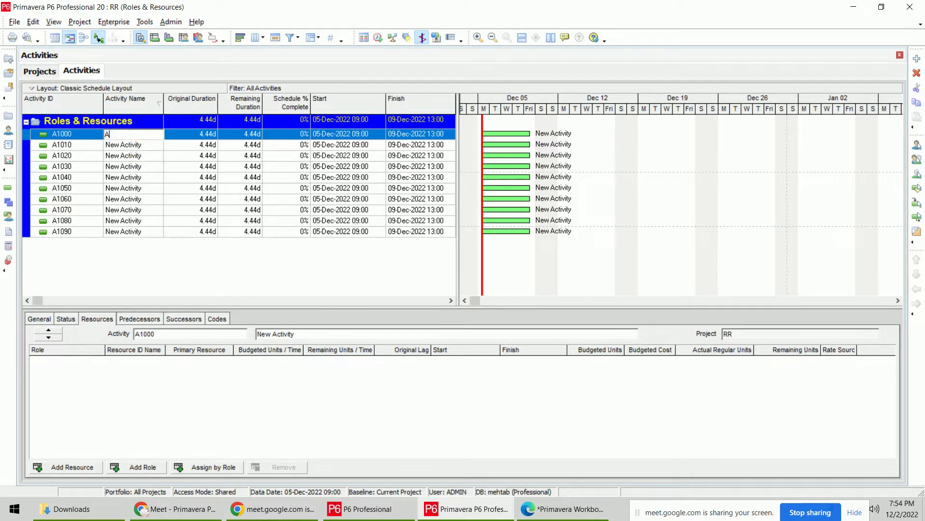
pyautogui.write('A')
pyautogui.press('Return')
pyautogui.write('B')
pyautogui.press('Return')
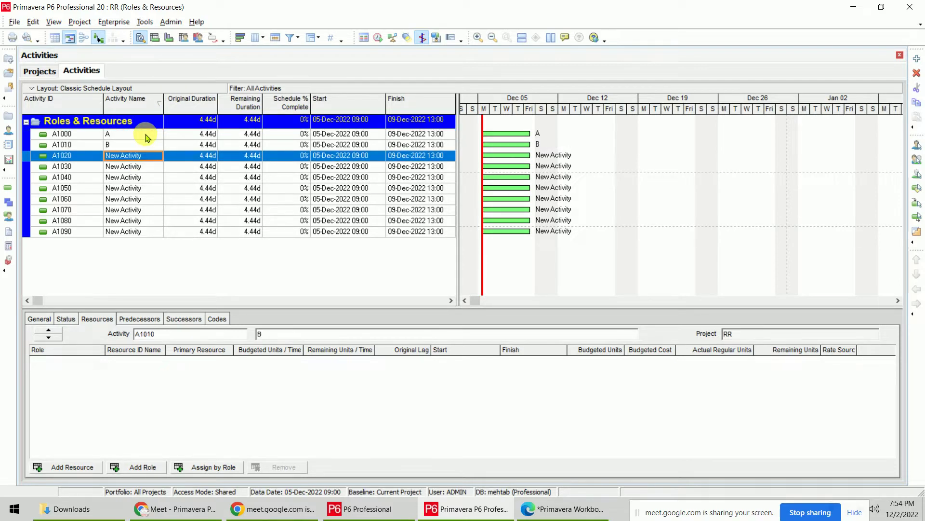
pyautogui.write('C')
pyautogui.press('Return')
pyautogui.write('D')
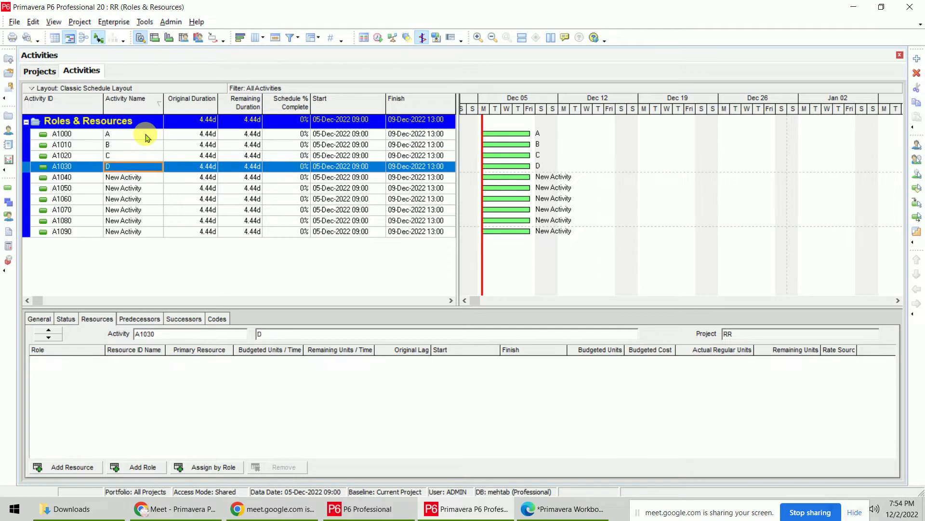
pyautogui.press('Return')
pyautogui.write('E')
pyautogui.press('Return')
# - Name activities A1050 to A1090 with the letters F, G, H, I and J, and narrow the Activity Name column
pyautogui.write('F')
pyautogui.press('Return')
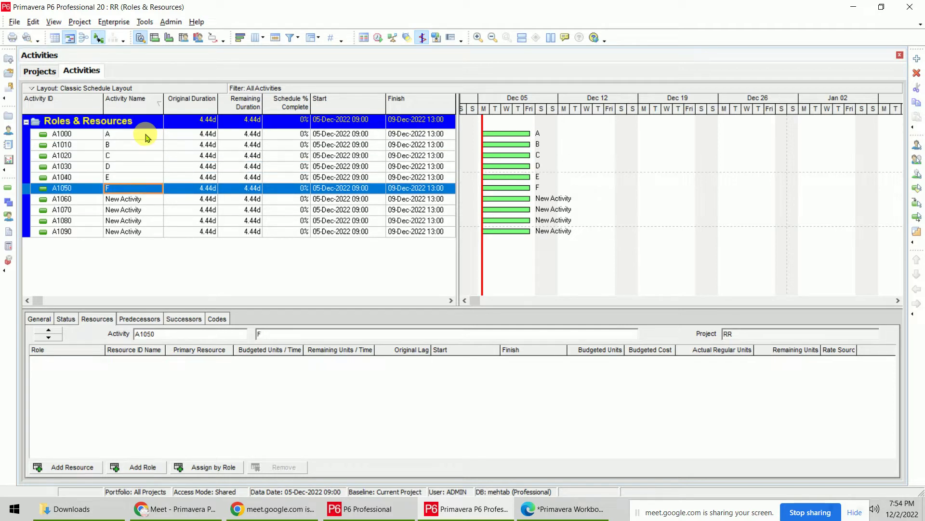
pyautogui.write('G')
pyautogui.press('Return')
pyautogui.write('H')
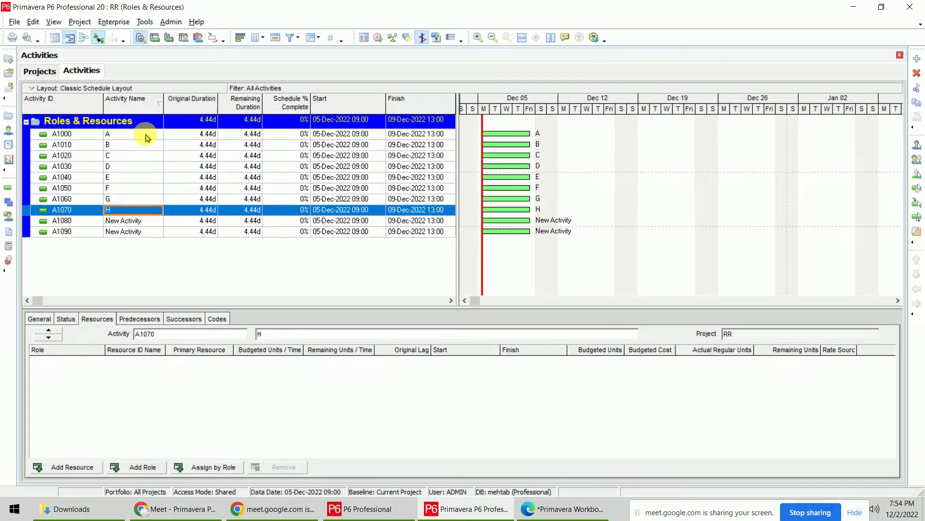
pyautogui.press('Return')
pyautogui.write('I')
pyautogui.press('Return')
pyautogui.hotkey('shift', 'Tab')
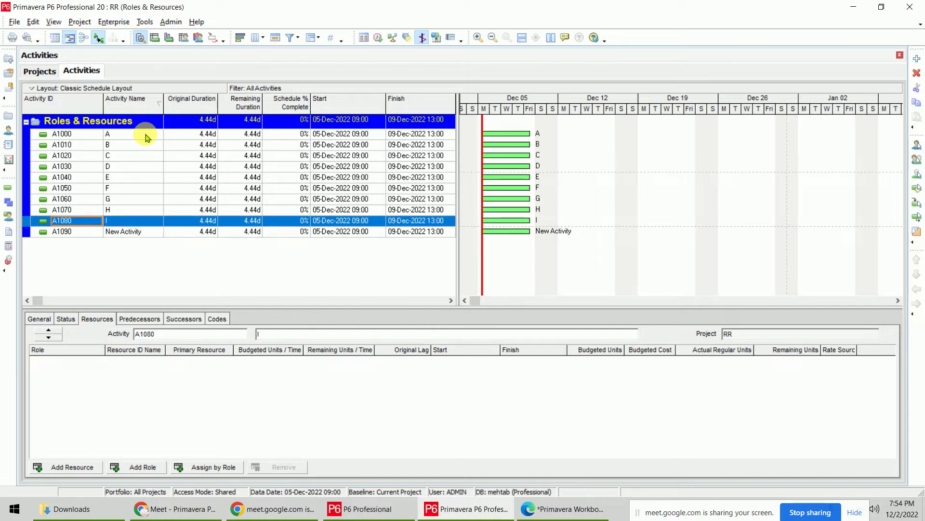
pyautogui.write('J')
pyautogui.click(140, 233)
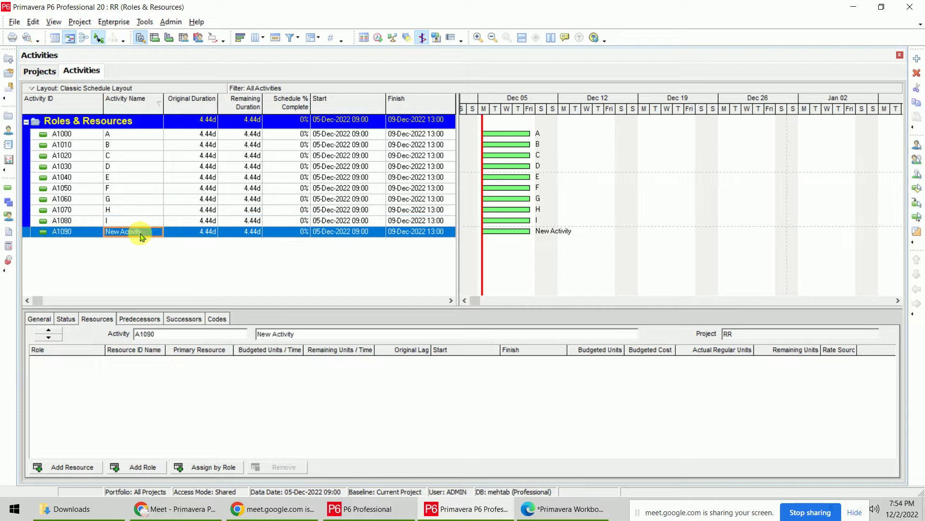
pyautogui.write('J')
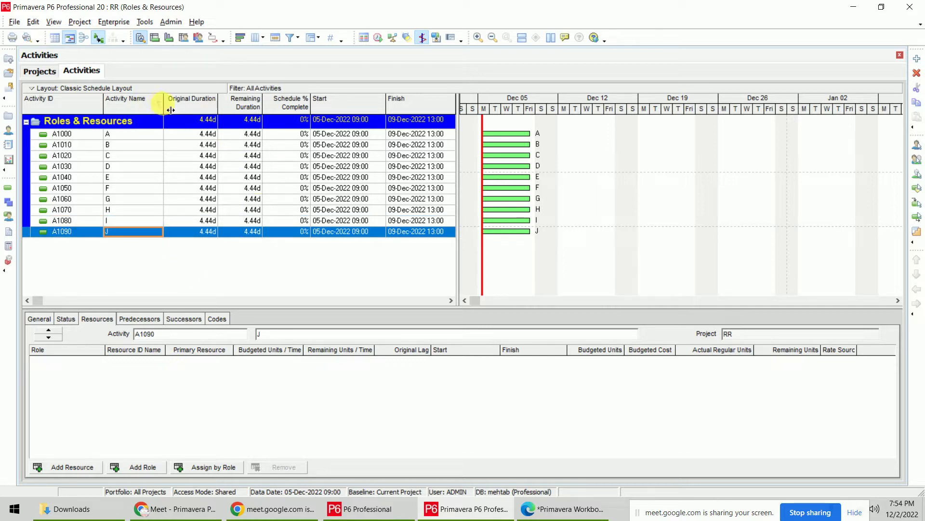
pyautogui.moveTo(157, 108); pyautogui.dragTo(156, 108)
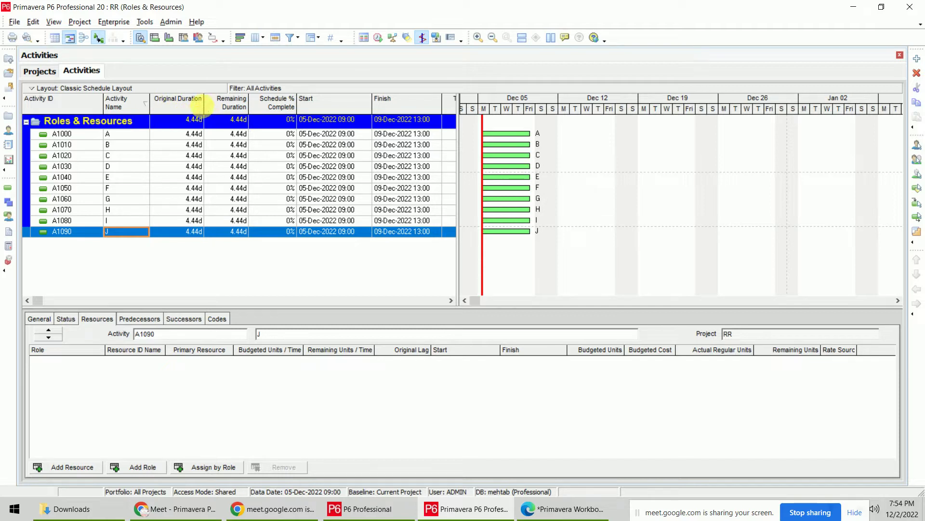
# - Underline activity A's duration in the Primavera Workbook PDF and set A1000's original duration to 20 days in Primavera P6
pyautogui.click(186, 135)
pyautogui.hotkey('alt', 'Tab')
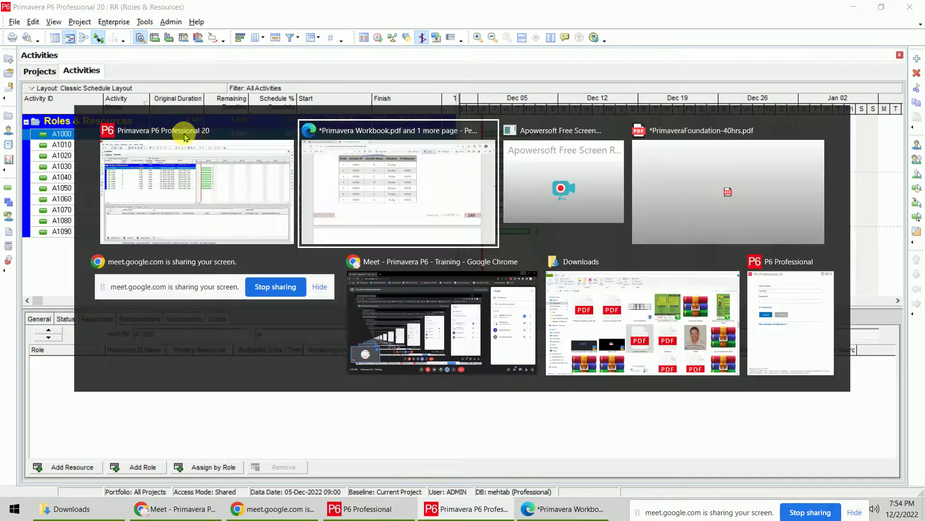
pyautogui.moveTo(407, 126); pyautogui.dragTo(426, 127)
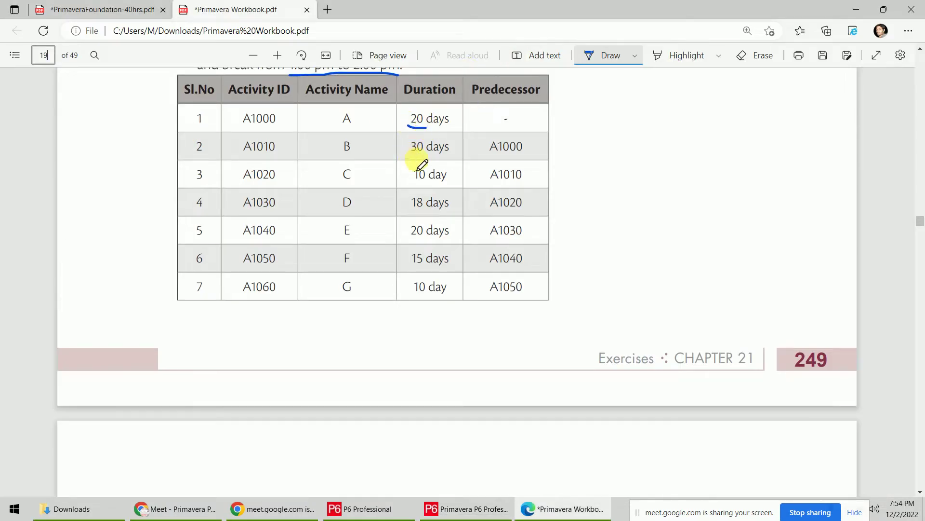
pyautogui.hotkey('alt', 'Tab')
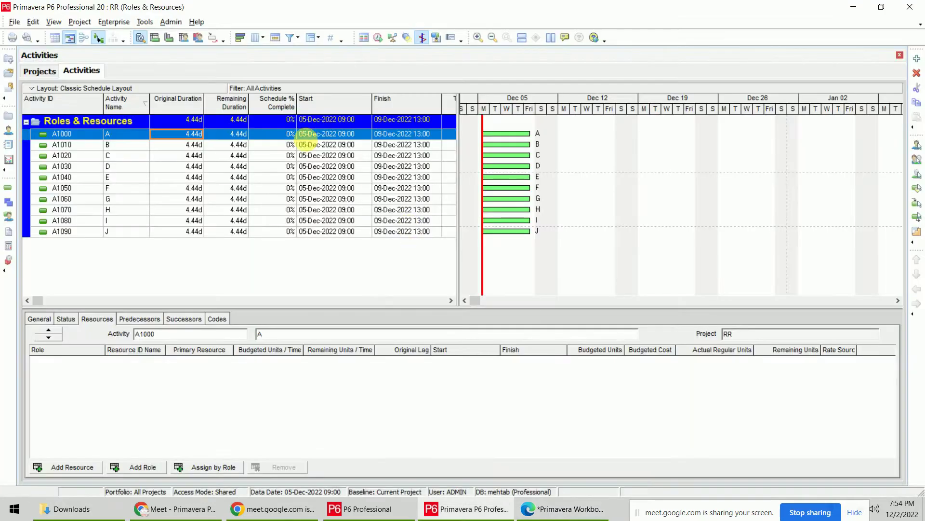
pyautogui.write('20')
pyautogui.press('Return')
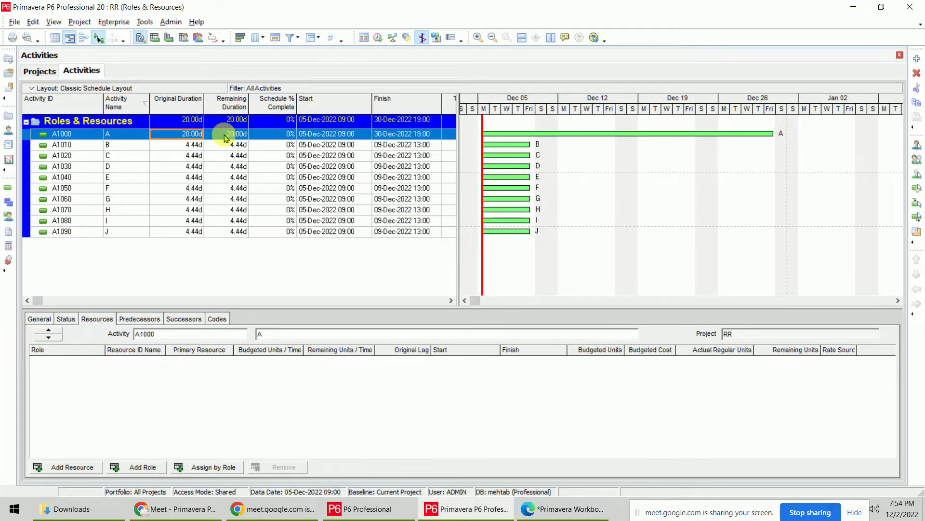
# - Set the original durations of A1010 to 30 days, A1020 to 10 days and A1030 to 18 days
pyautogui.press('Down')
pyautogui.write('30')
pyautogui.press('Return')
pyautogui.press('Down')
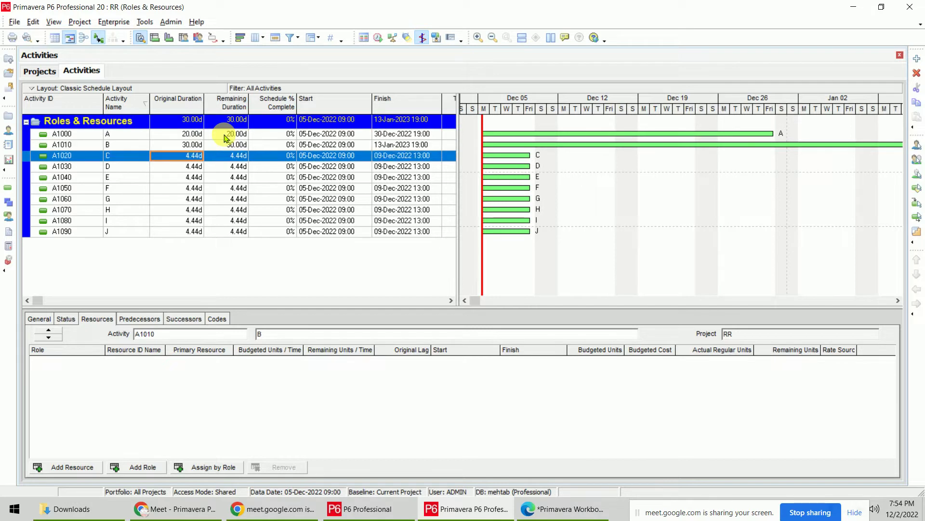
pyautogui.write('10')
pyautogui.press('Return')
pyautogui.press('Down')
pyautogui.write('18')
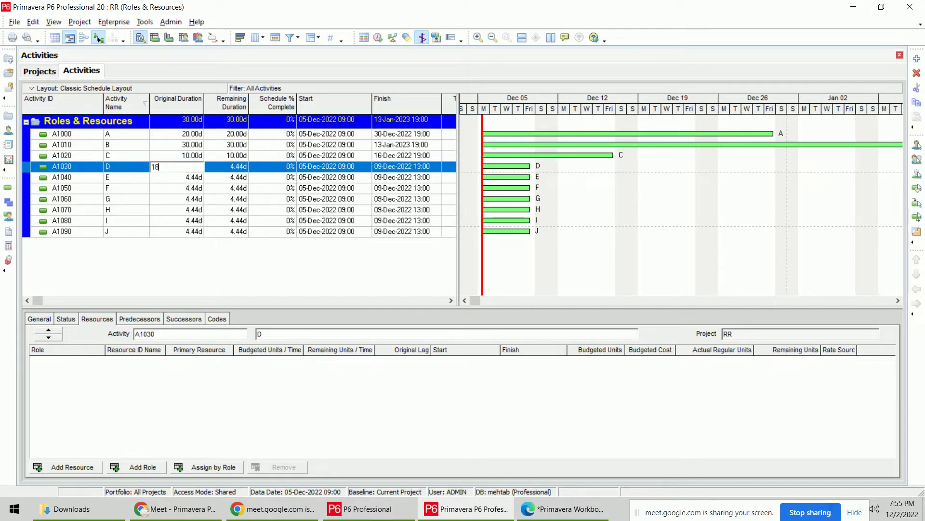
pyautogui.press('Return')
# - Set the original durations of A1040 to 20 days, A1050 to 15 days and A1060 to 10 days
pyautogui.press('Down')
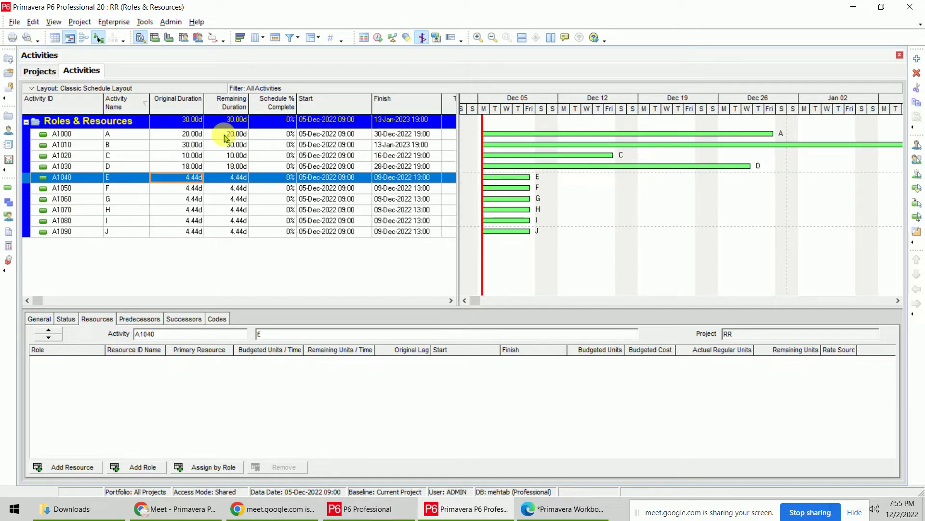
pyautogui.write('20')
pyautogui.press('Return')
pyautogui.press('Down')
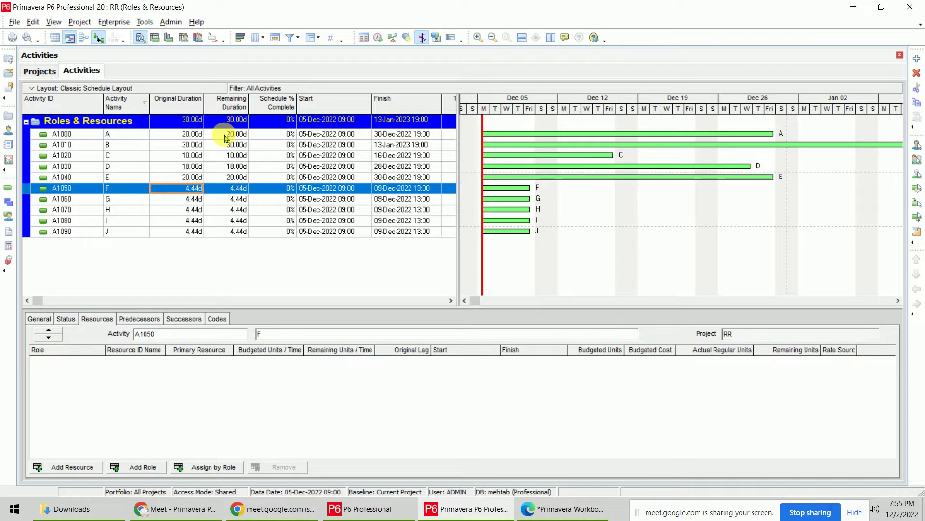
pyautogui.write('15')
pyautogui.press('Return')
pyautogui.press('Down')
pyautogui.write('10')
pyautogui.press('Return')
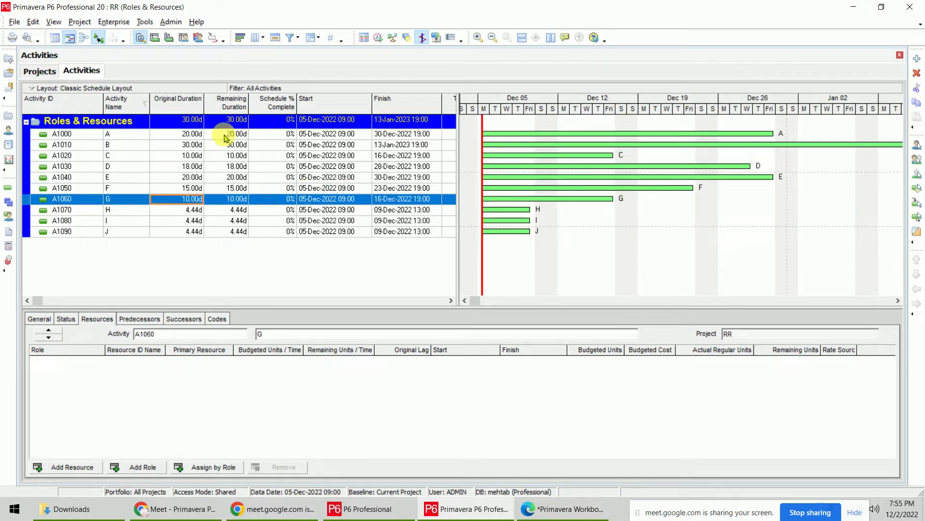
# - Check the remaining durations in the workbook and set A1070 to 10 days, A1080 to 20 days and A1090 to 10 days
pyautogui.press('Down')
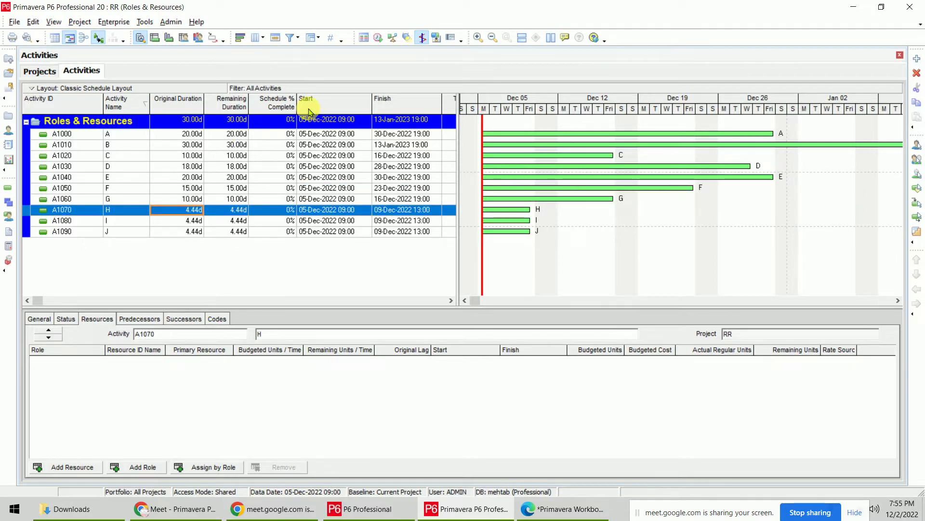
pyautogui.hotkey('alt', 'Tab')
pyautogui.scroll(-8, 328, 106)
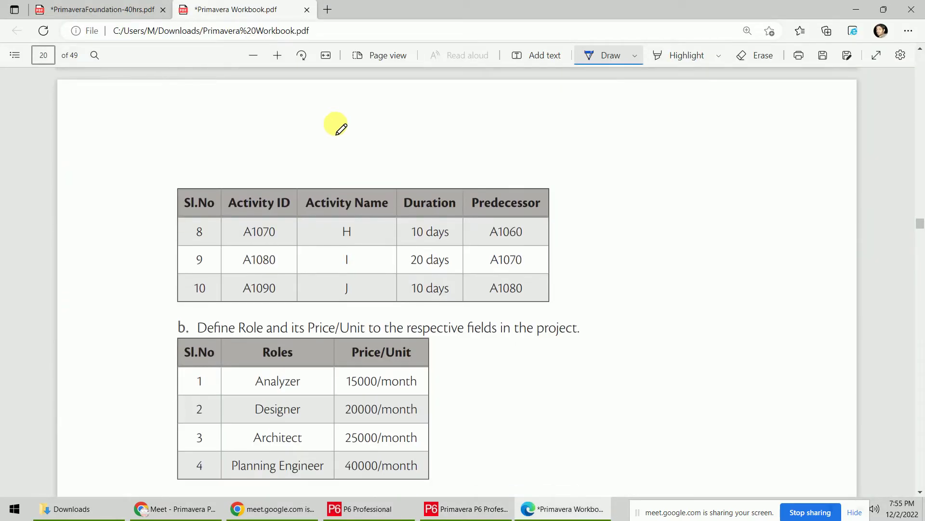
pyautogui.hotkey('alt', 'Tab')
pyautogui.write('10')
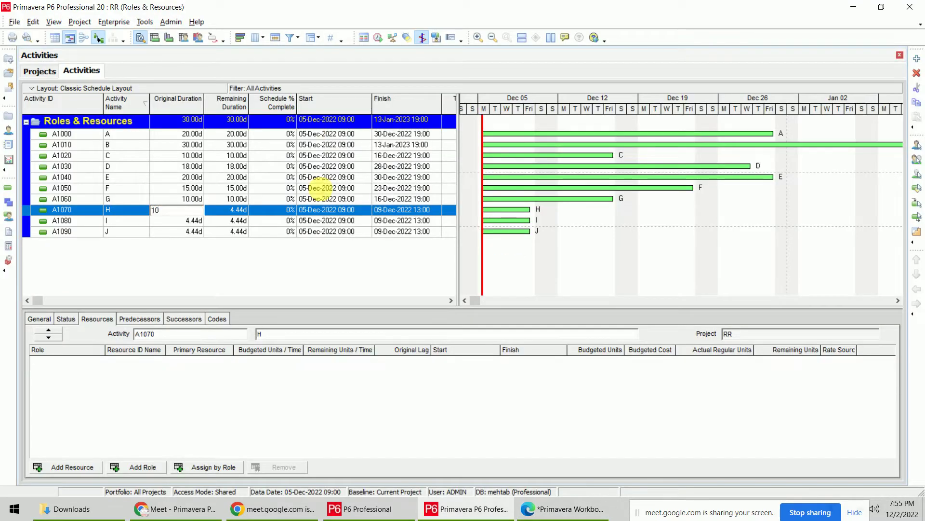
pyautogui.press('Return')
pyautogui.press('Down')
pyautogui.write('20')
pyautogui.press('Return')
pyautogui.press('Down')
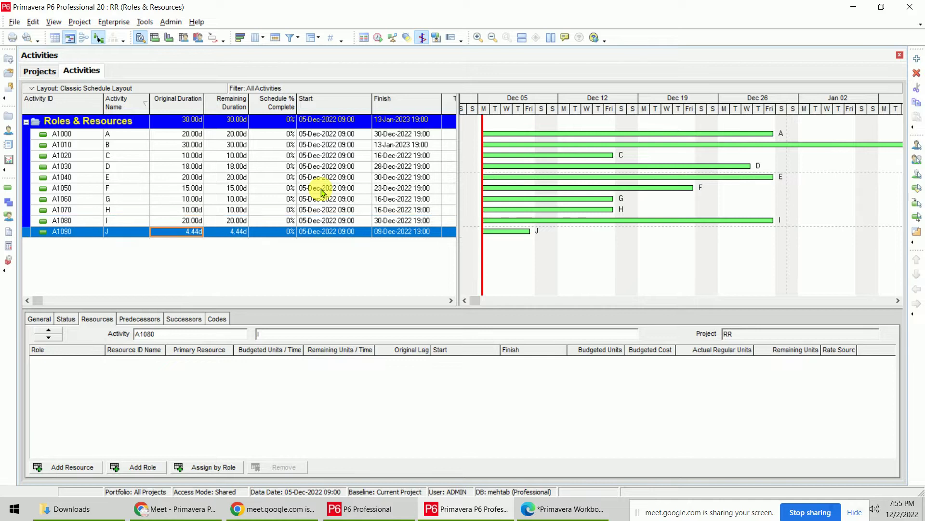
pyautogui.write('10')
pyautogui.press('Return')
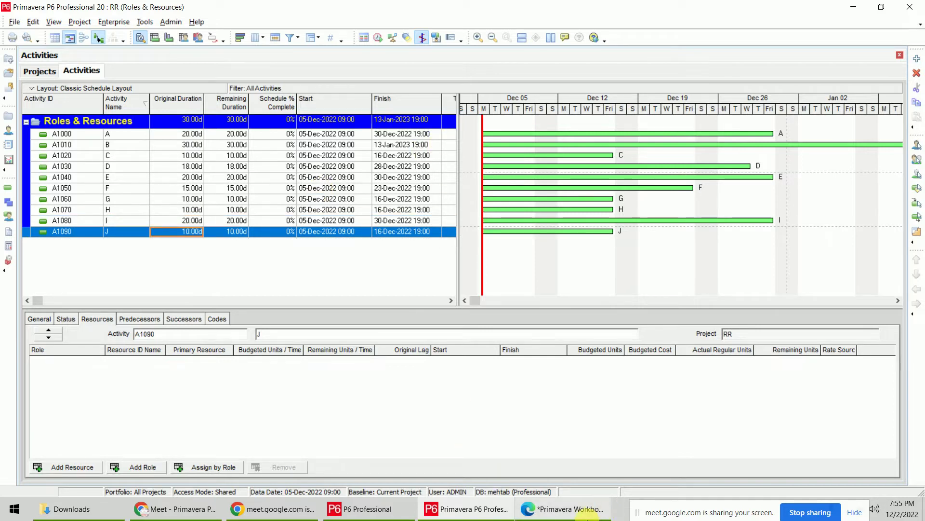
# - Review the predecessors in the workbook's activity table, drawing pen lines from A1000, A1010 and A1020 to their matching predecessor entries
pyautogui.click(573, 508)
pyautogui.scroll(10, 502, 200)
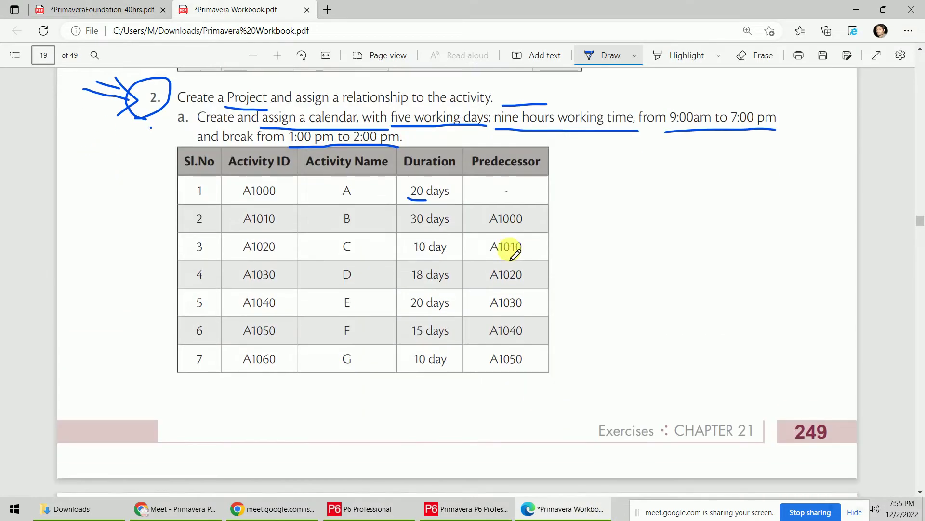
pyautogui.moveTo(292, 187); pyautogui.dragTo(462, 217)
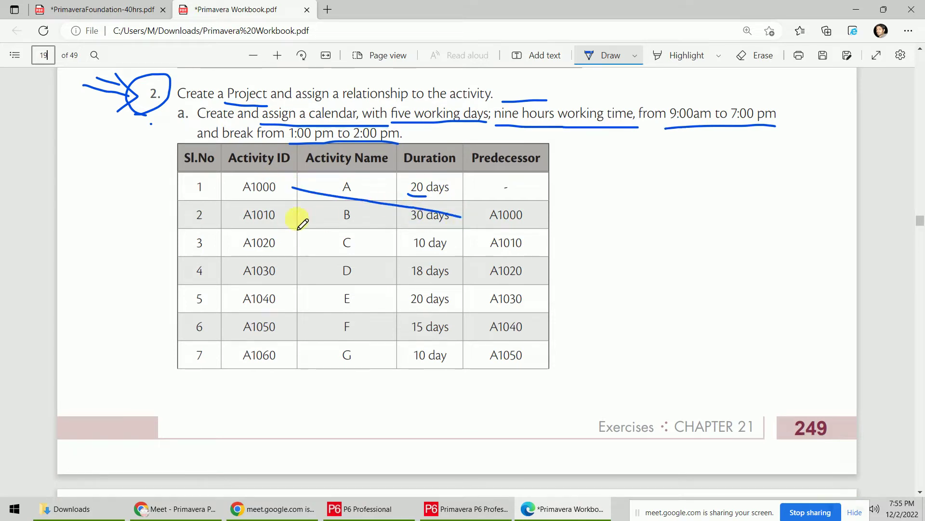
pyautogui.moveTo(293, 219); pyautogui.dragTo(466, 247)
pyautogui.moveTo(325, 254); pyautogui.dragTo(476, 279)
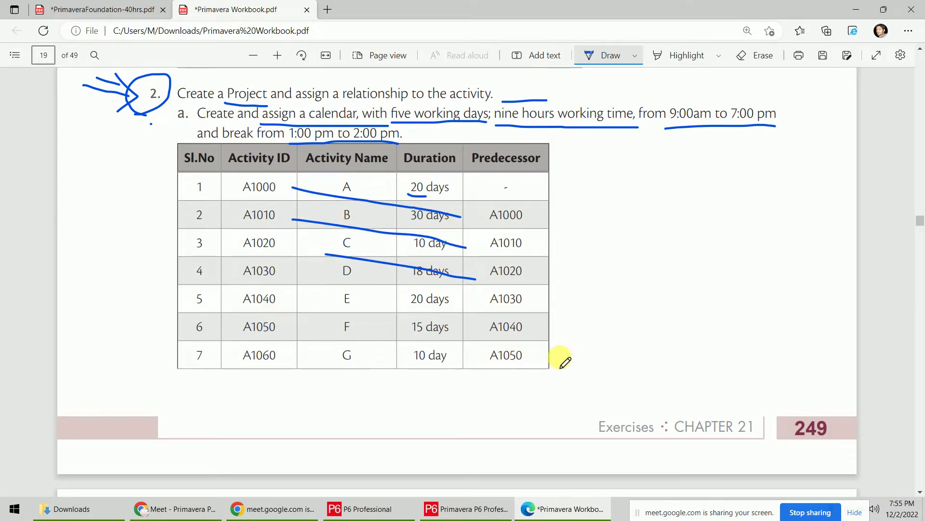
pyautogui.scroll(-7, 293, 363)
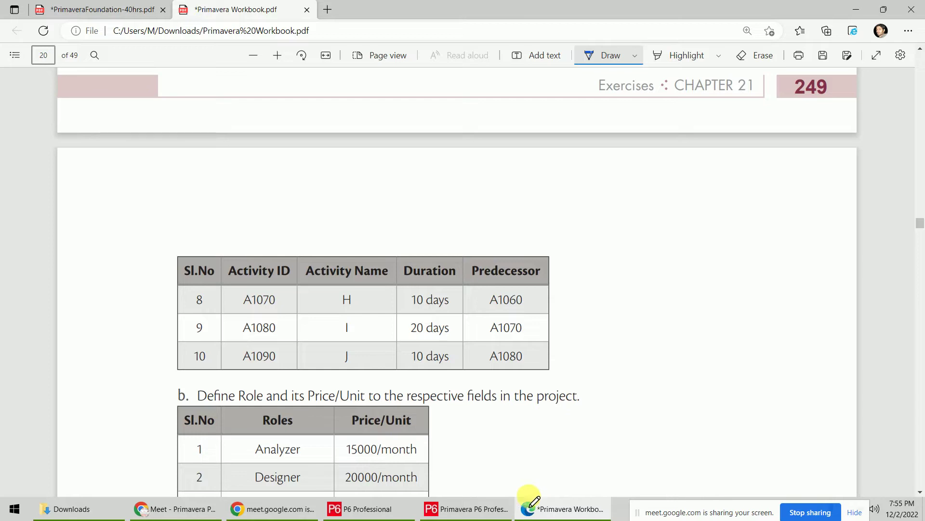
# - Return to Primavera P6 and link activities A1000 through A1090 together in sequence
pyautogui.click(489, 508)
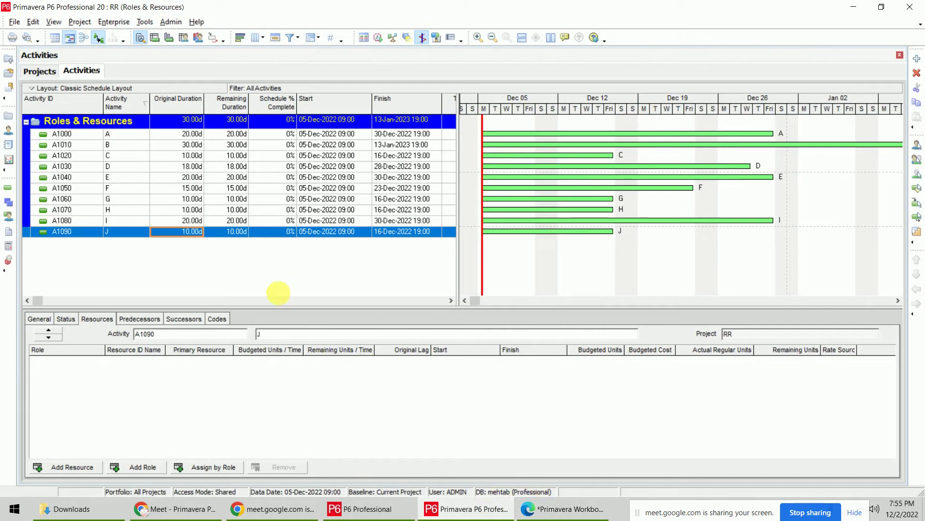
pyautogui.click(227, 134)
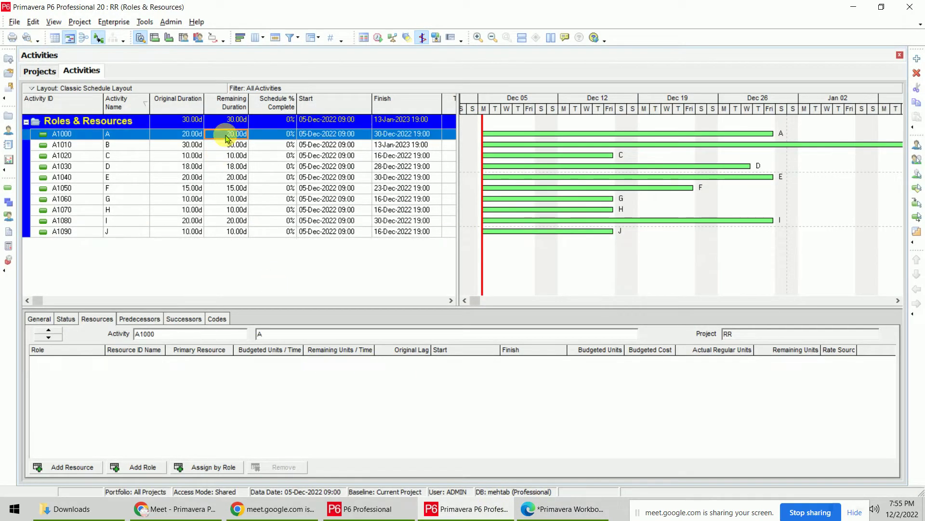
pyautogui.keyDown('shift'); pyautogui.click(227, 232); pyautogui.keyUp('shift')
pyautogui.rightClick(219, 234)
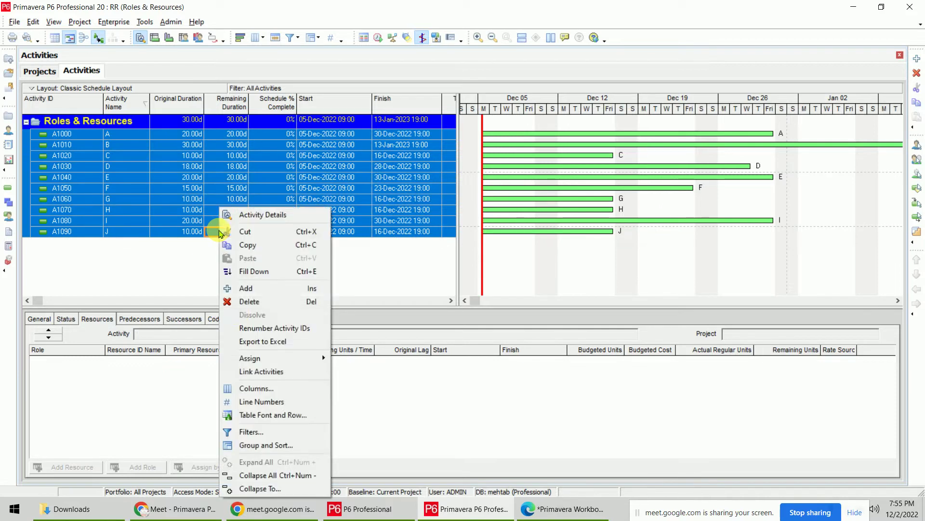
pyautogui.click(286, 372)
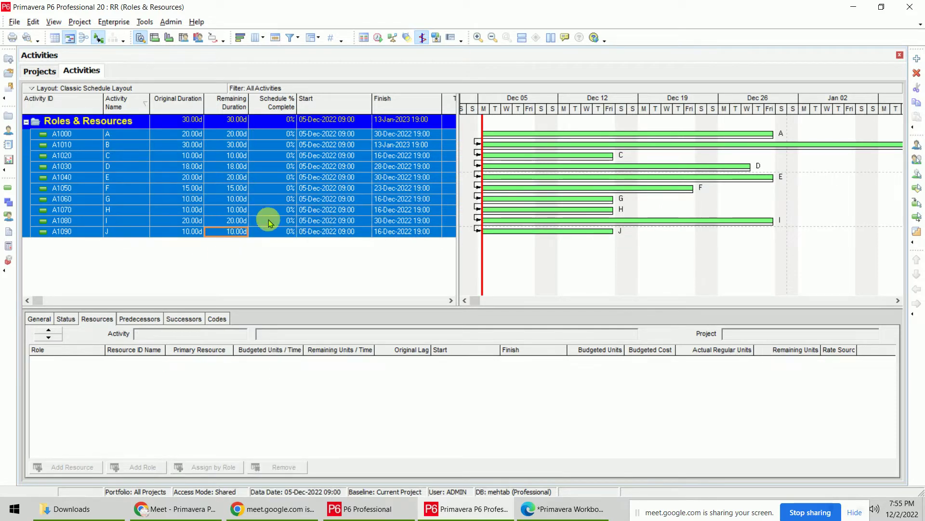
# - Schedule the project using its own data date and compress the Gantt chart's timescale to show more weeks
pyautogui.press('F9')
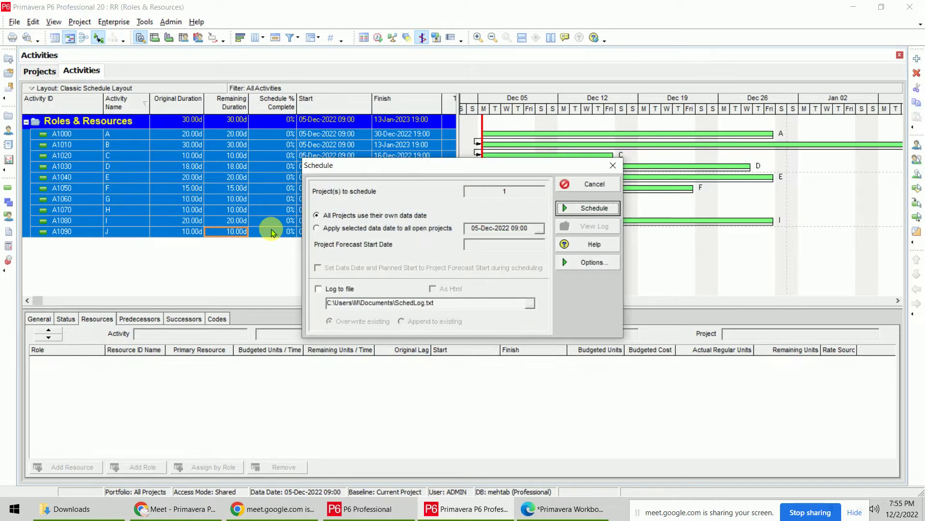
pyautogui.press('Return')
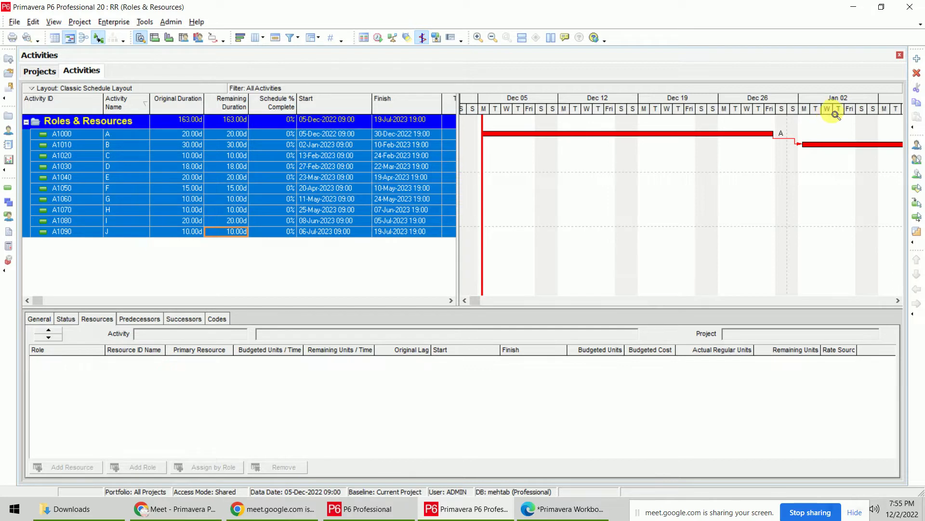
pyautogui.moveTo(836, 114); pyautogui.dragTo(582, 121)
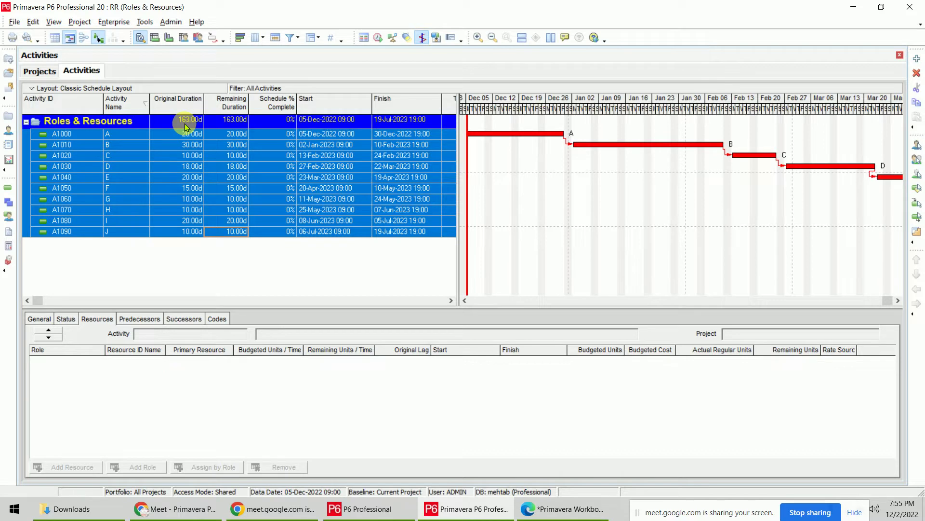
# - Set the Gantt chart timescale's date interval to Month/Week and compress it until all activity bars fit
pyautogui.rightClick(564, 203)
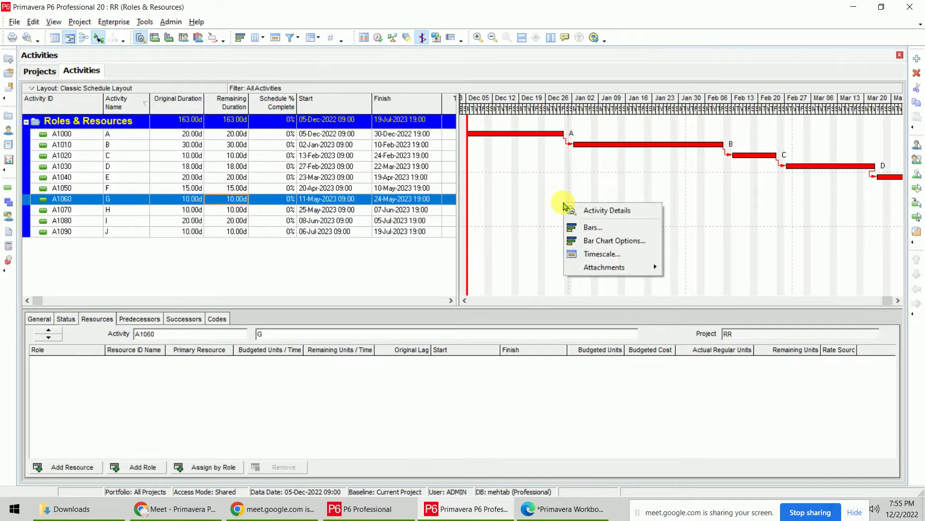
pyautogui.click(621, 253)
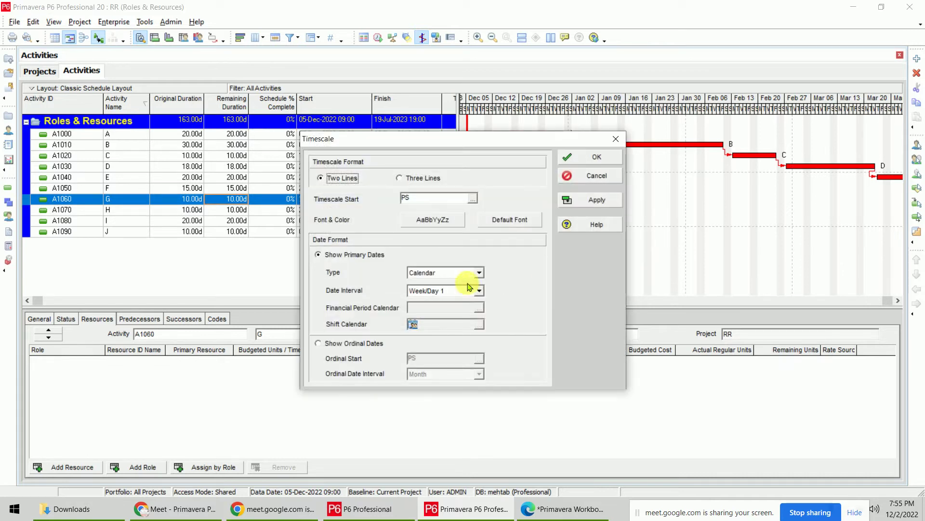
pyautogui.click(470, 290)
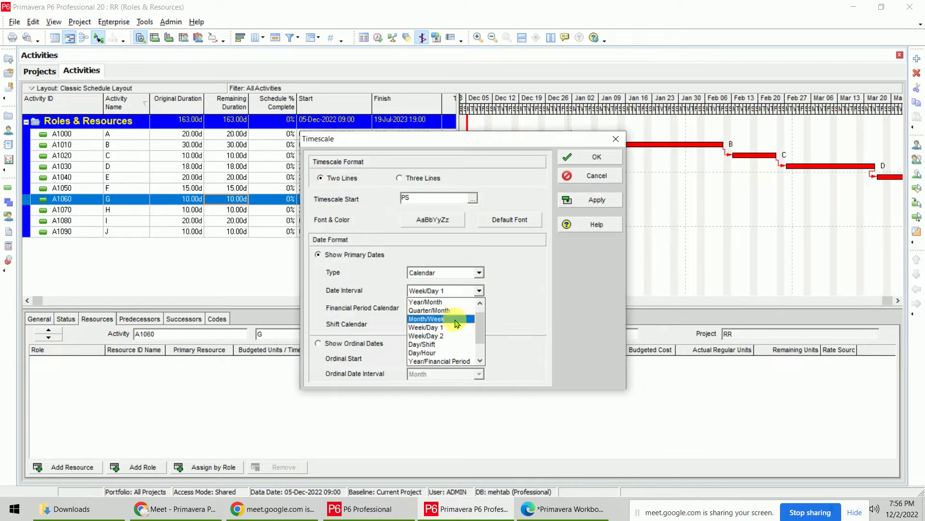
pyautogui.click(456, 318)
pyautogui.click(573, 200)
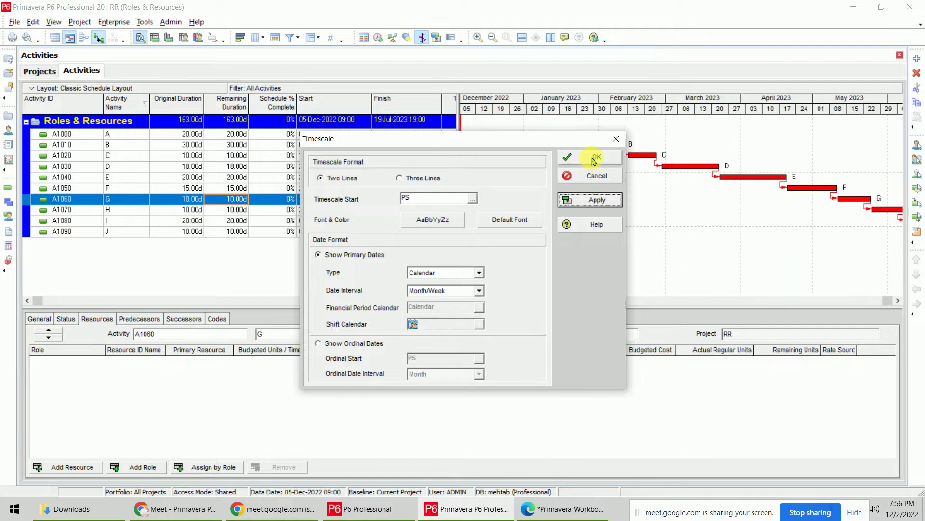
pyautogui.click(594, 157)
pyautogui.moveTo(868, 109); pyautogui.dragTo(767, 110)
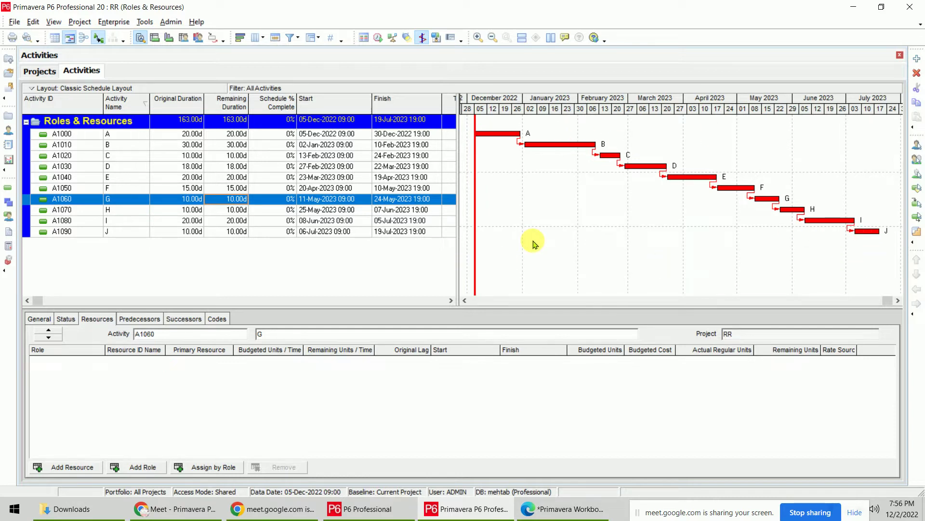
# - Switch to the workbook PDF, box the "Define Role and its Price/Unit" heading and tick the Analyzer, Designer, Architect and Planning Engineer rows with the pen
pyautogui.click(135, 135)
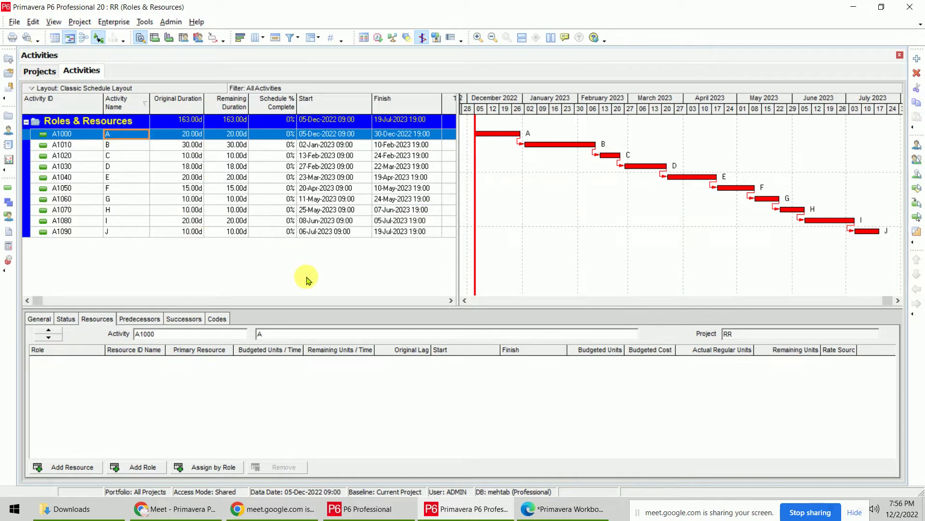
pyautogui.click(474, 508)
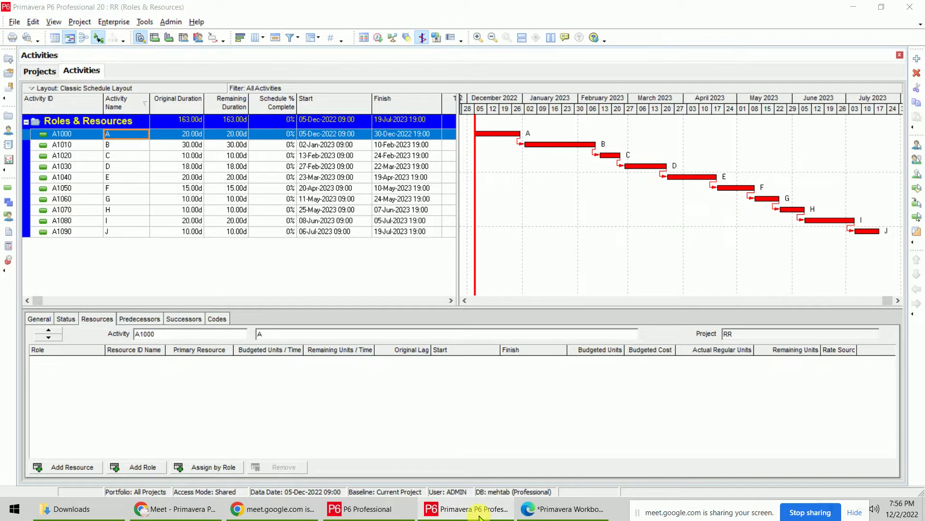
pyautogui.scroll(-5, 540, 239)
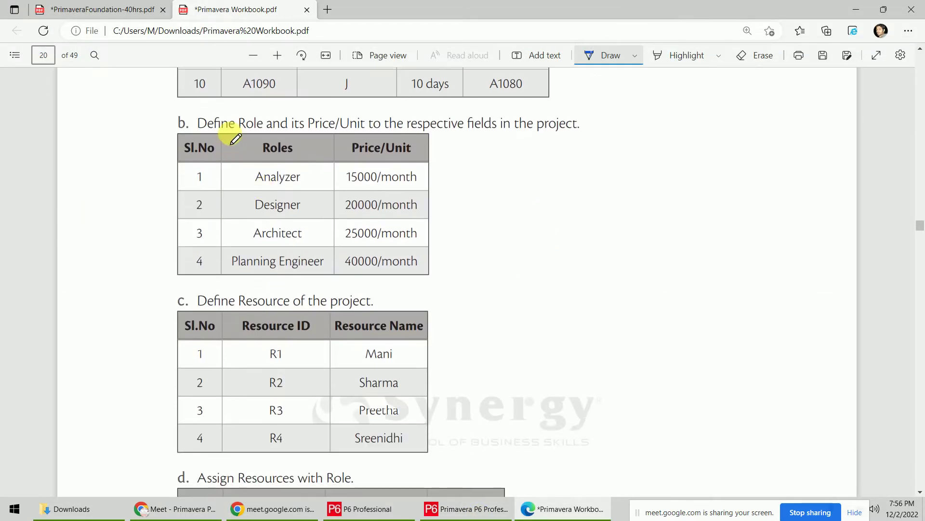
pyautogui.moveTo(205, 131)
pyautogui.mouseDown()
pyautogui.moveTo(372, 135)
pyautogui.moveTo(366, 114)
pyautogui.moveTo(185, 118)
pyautogui.moveTo(218, 138)
pyautogui.mouseUp()
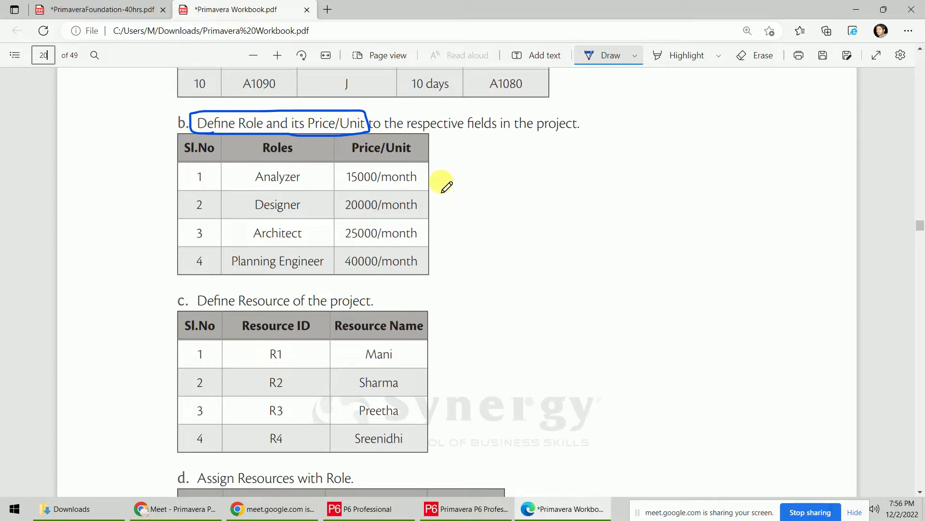
pyautogui.moveTo(439, 177); pyautogui.dragTo(464, 173)
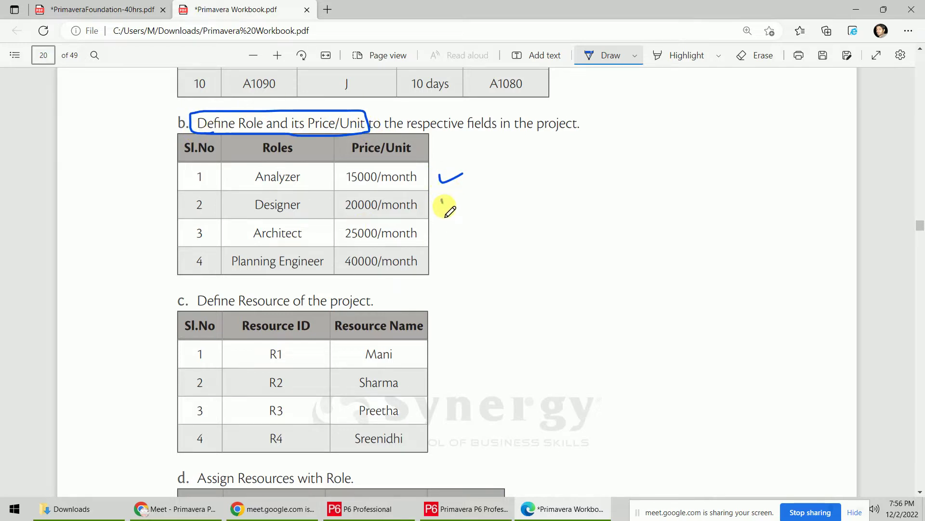
pyautogui.moveTo(443, 206); pyautogui.dragTo(466, 196)
pyautogui.moveTo(440, 235); pyautogui.dragTo(463, 229)
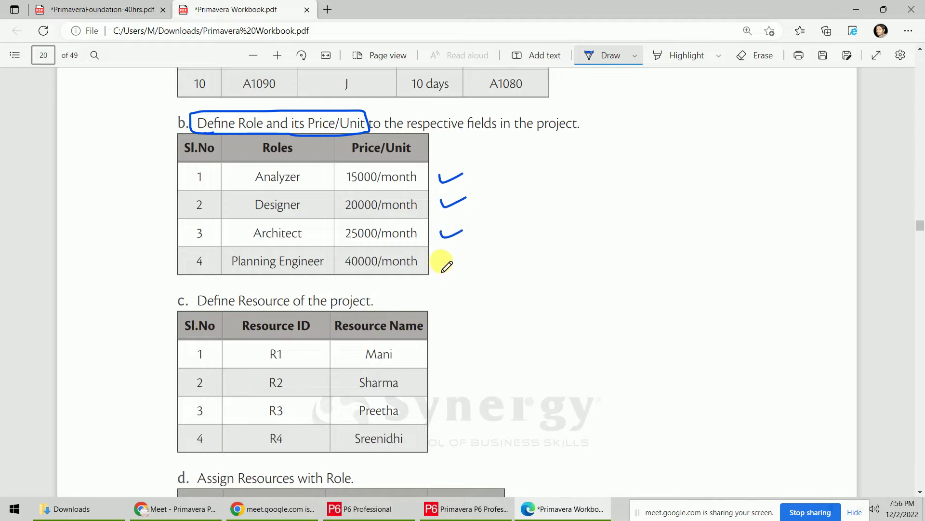
pyautogui.moveTo(440, 263); pyautogui.dragTo(464, 253)
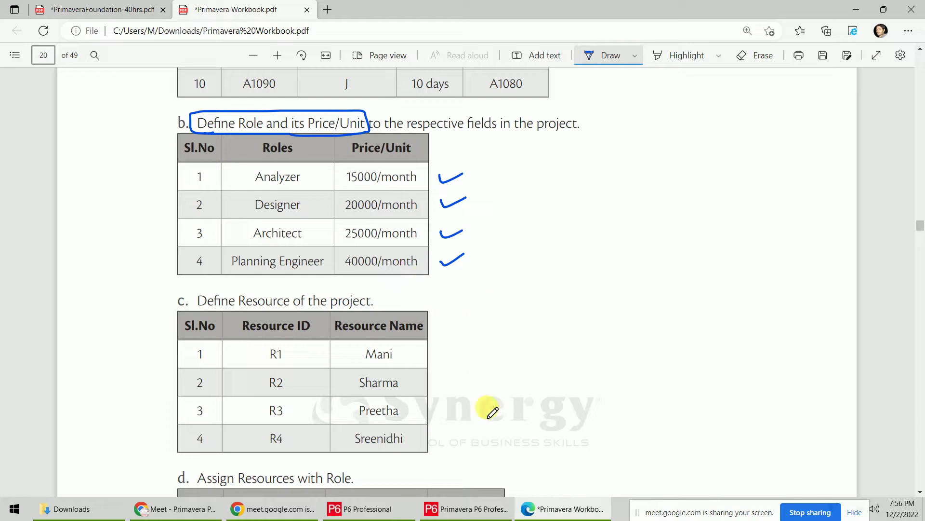
# - Return to Primavera P6, open the enterprise roles dictionary and filter it to show all roles
pyautogui.click(488, 514)
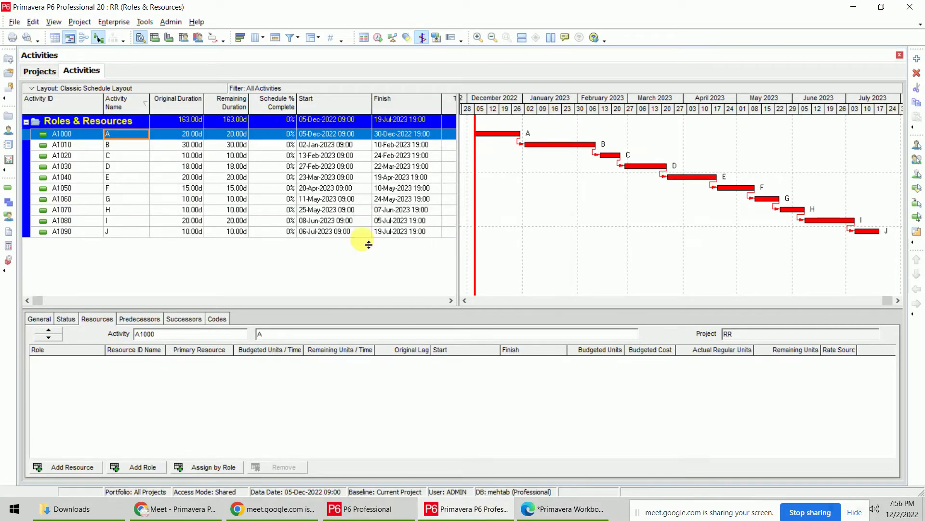
pyautogui.click(113, 22)
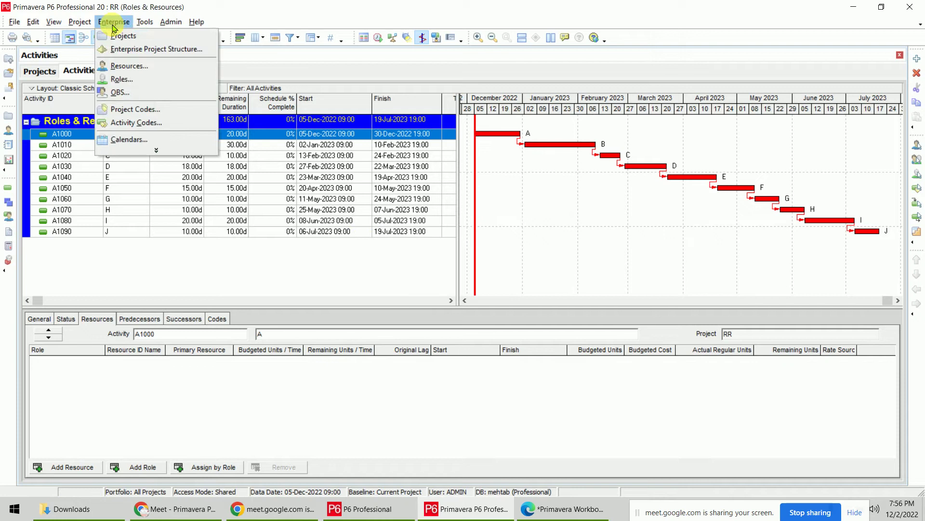
pyautogui.click(140, 80)
pyautogui.moveTo(421, 72); pyautogui.dragTo(446, 60)
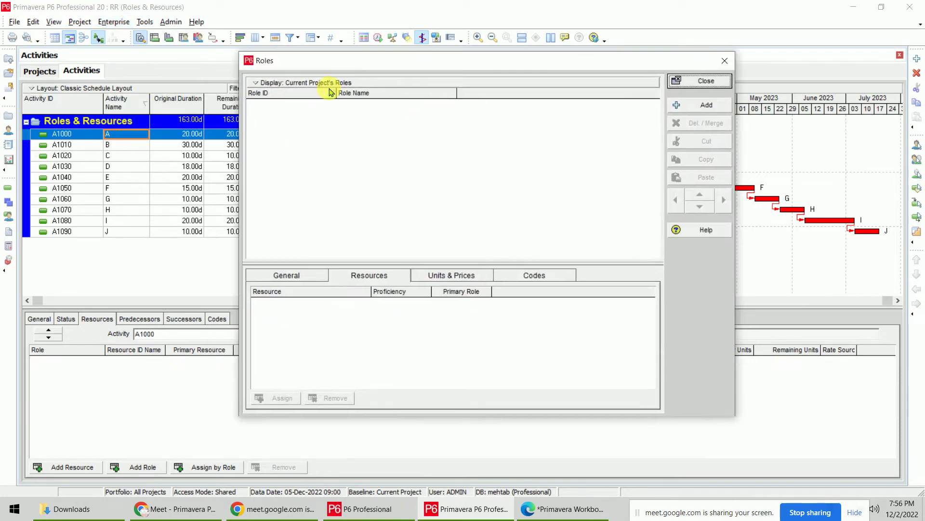
pyautogui.click(296, 83)
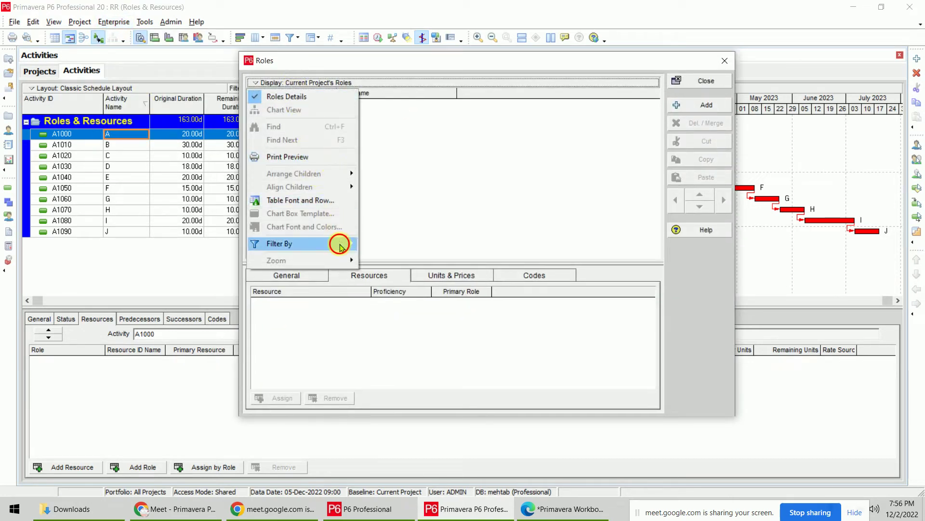
pyautogui.moveTo(339, 243)
pyautogui.click(395, 245)
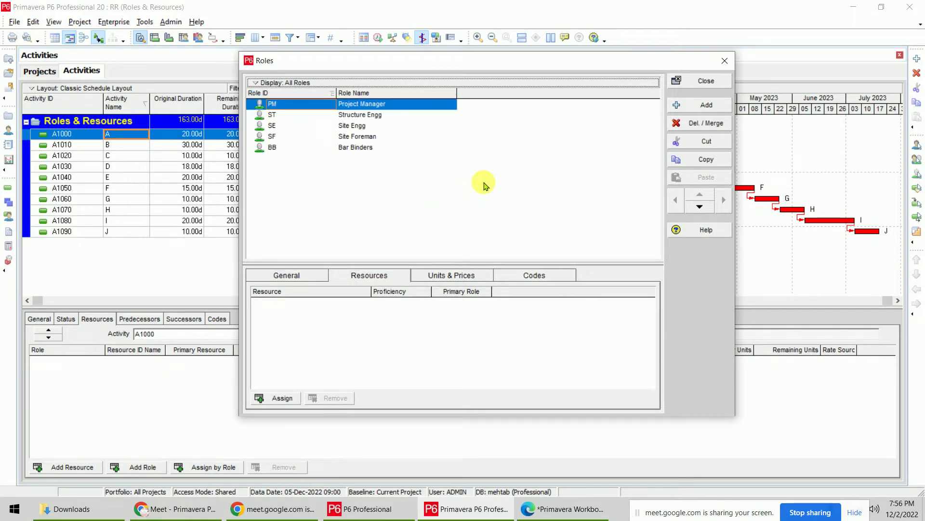
pyautogui.click(705, 124)
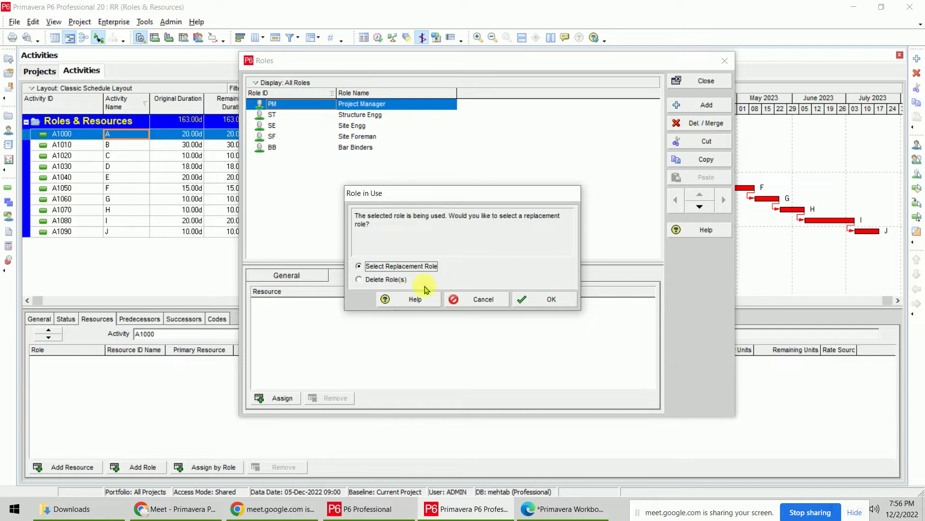
pyautogui.click(481, 309)
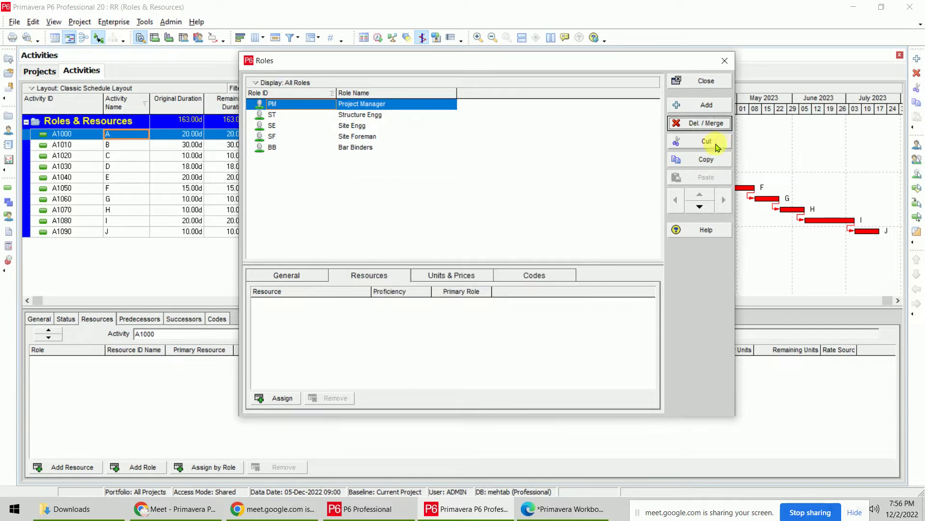
# - Add four new roles to the roles list
pyautogui.click(692, 105)
pyautogui.click(700, 195)
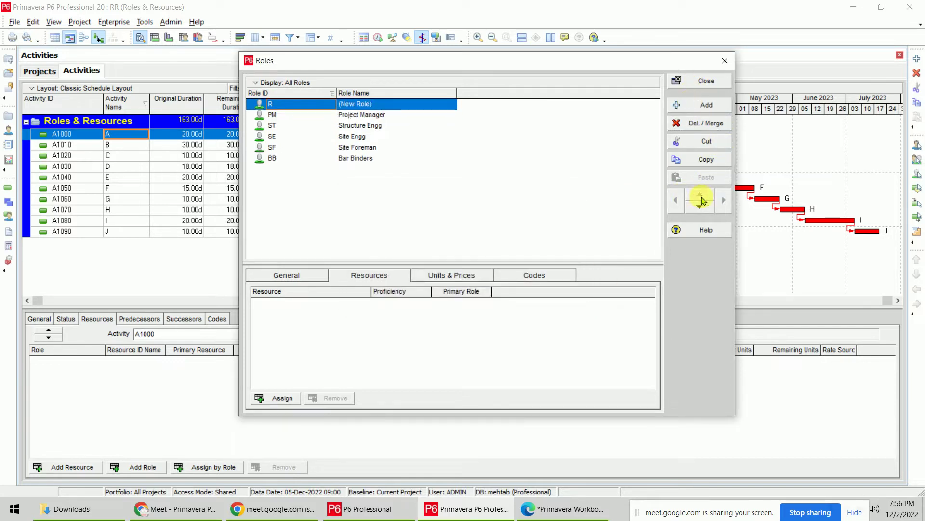
pyautogui.click(704, 105)
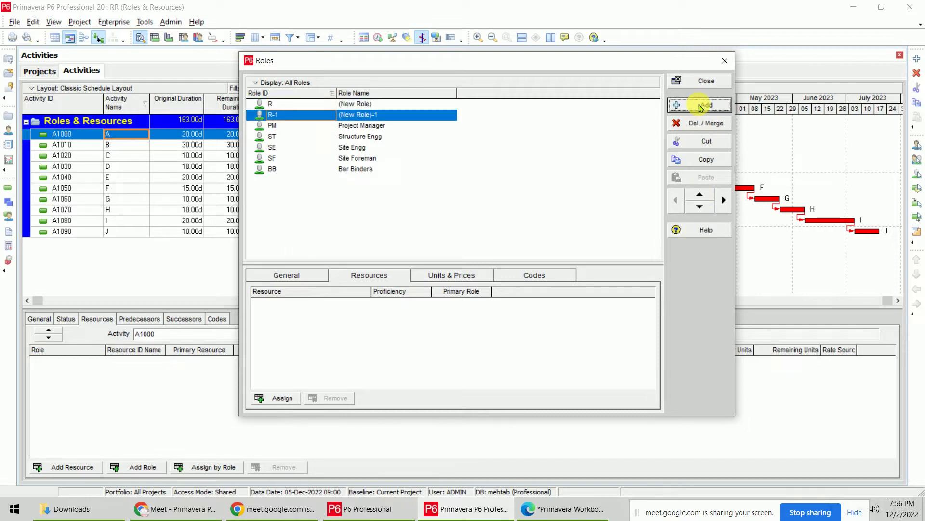
pyautogui.click(702, 106)
pyautogui.click(706, 104)
# - Set the role IDs of the four new roles to ANA, DES, ARC and PE
pyautogui.click(303, 102)
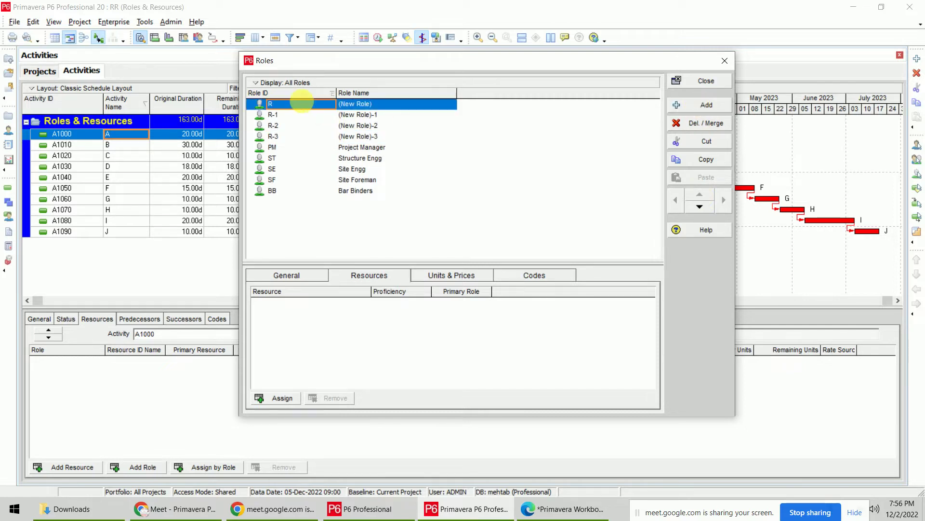
pyautogui.write('ANA')
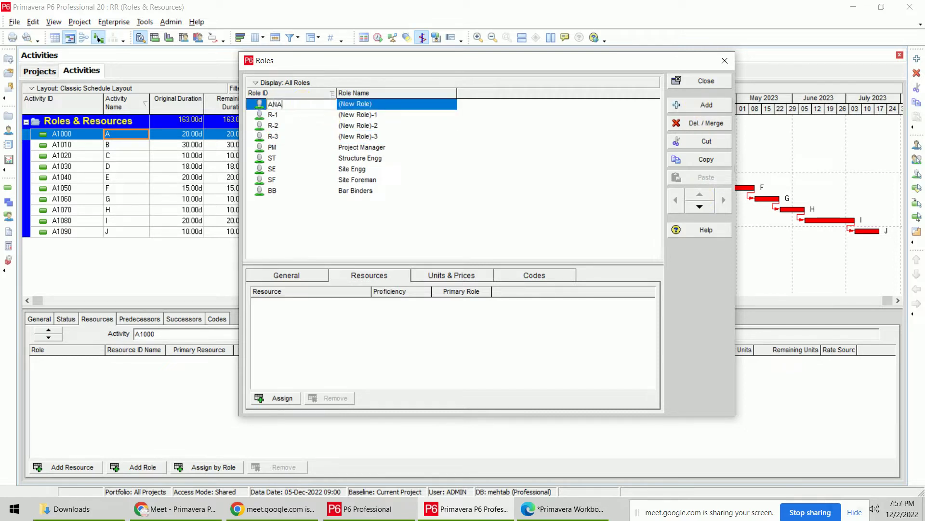
pyautogui.press('Return')
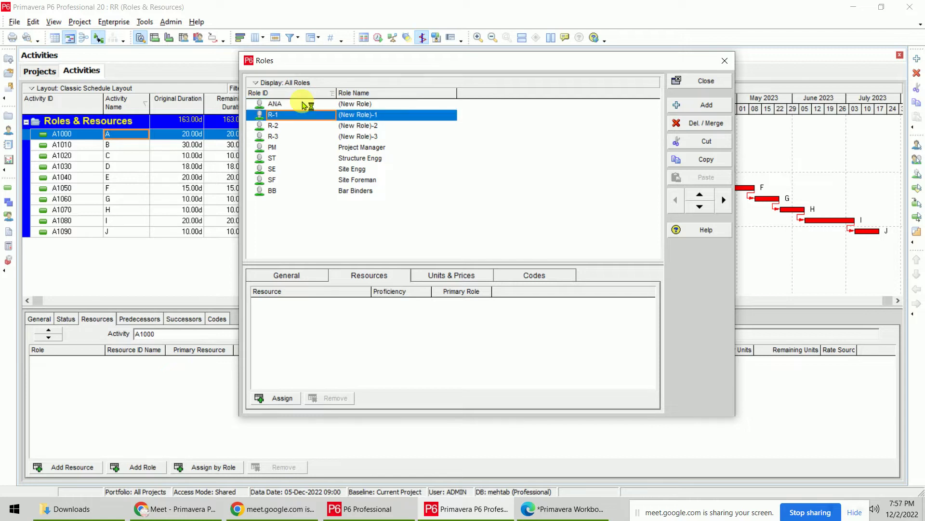
pyautogui.write('DES')
pyautogui.press('Return')
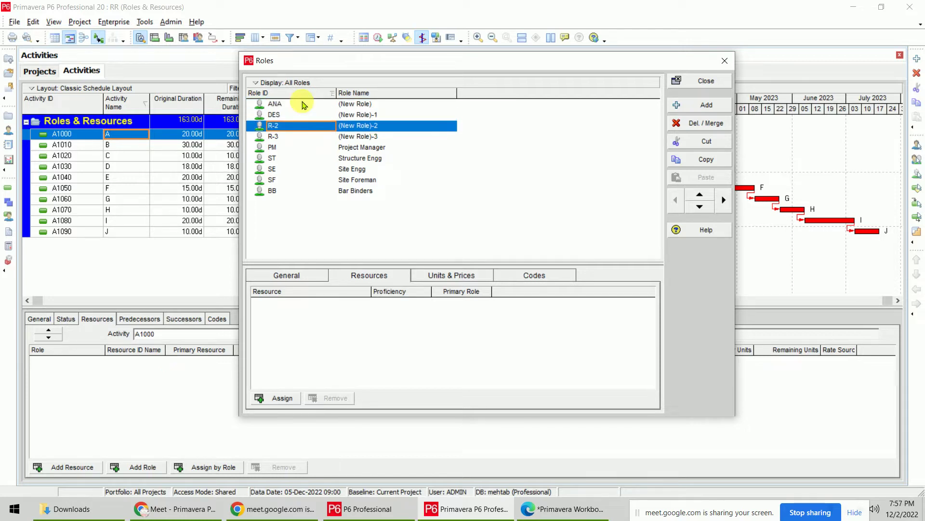
pyautogui.write('ARC')
pyautogui.press('Return')
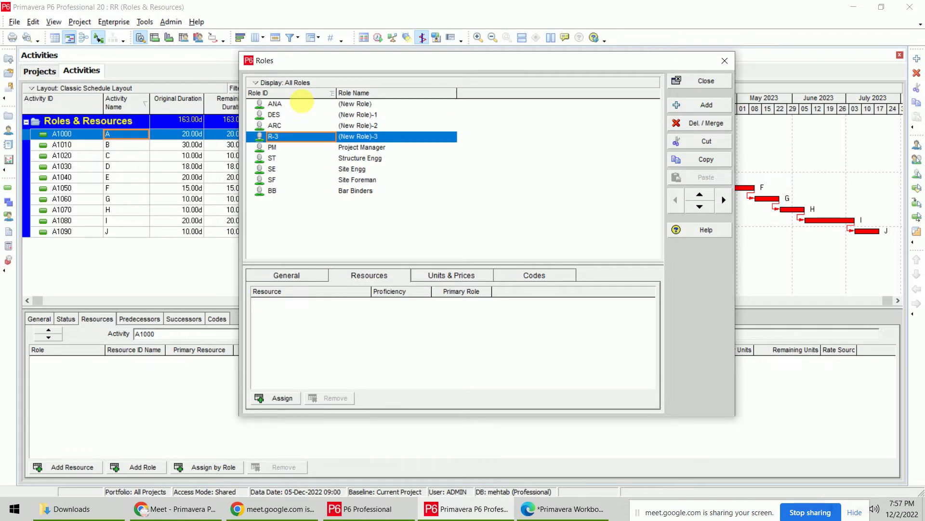
pyautogui.write('PE')
# - Name role ANA "Analyzer", DES "Designer", ARC "Architect" and PE "Planning Engg"
pyautogui.click(303, 105)
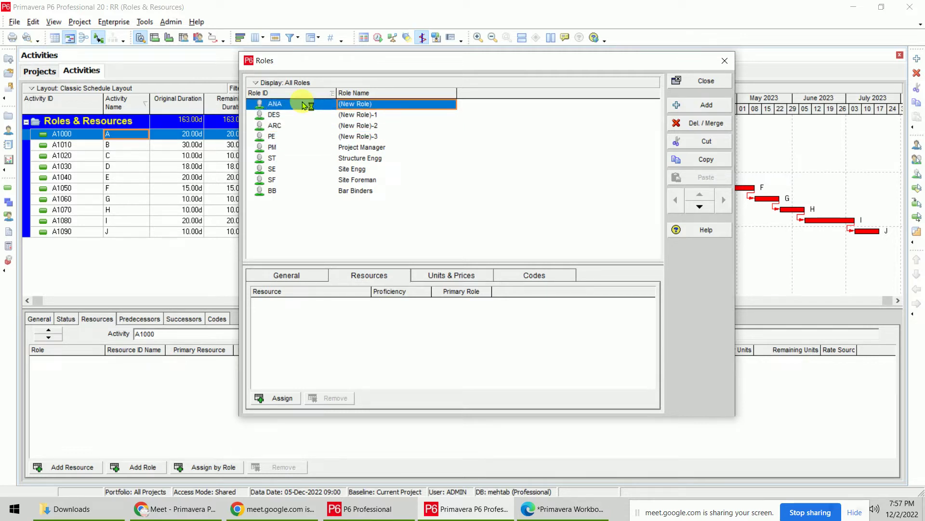
pyautogui.write('Analyzer')
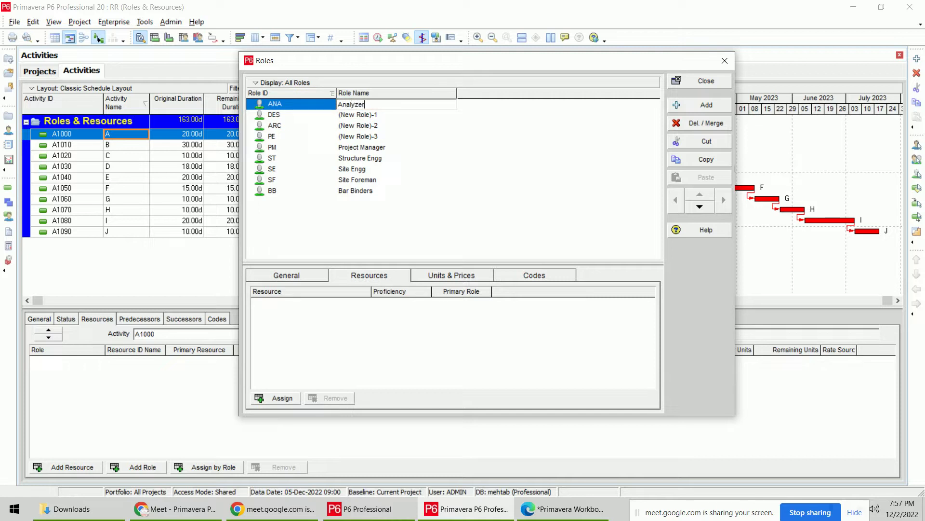
pyautogui.press('Return')
pyautogui.write('Desi')
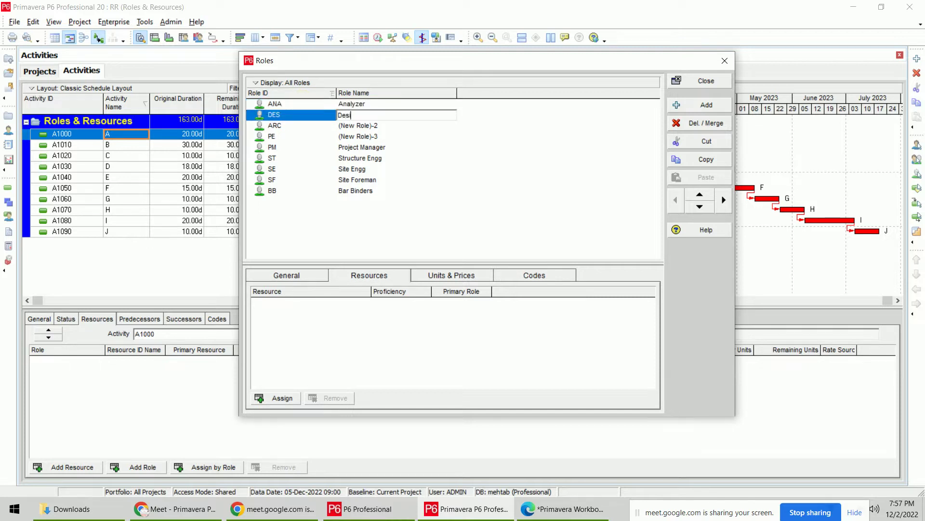
pyautogui.write('gner')
pyautogui.press('Return')
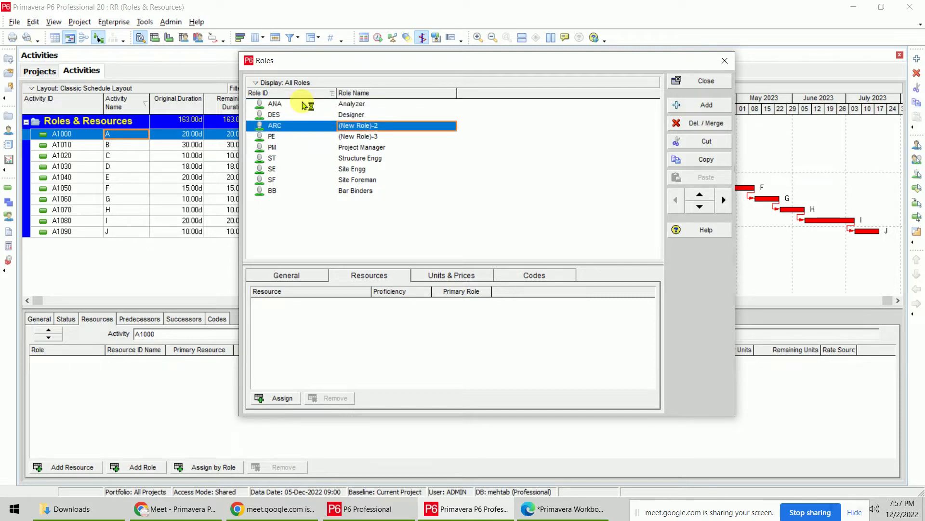
pyautogui.write('Architect')
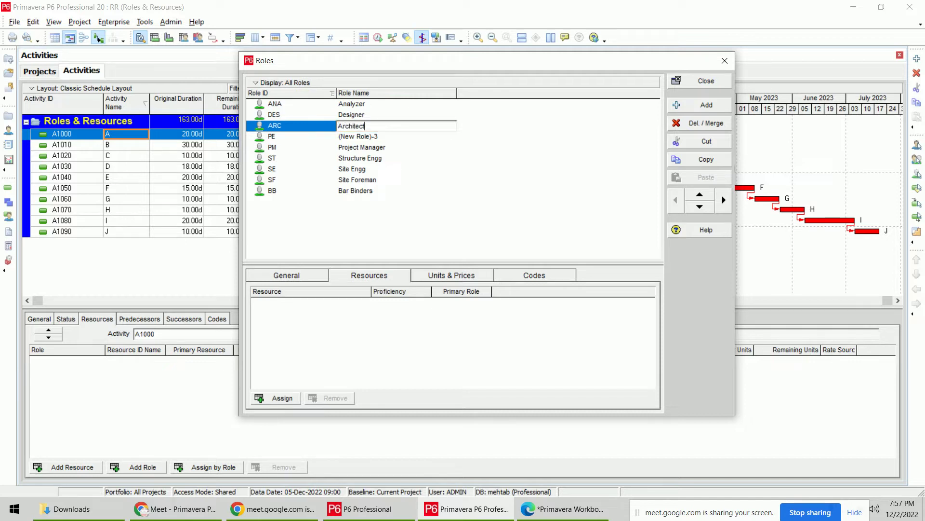
pyautogui.press('Return')
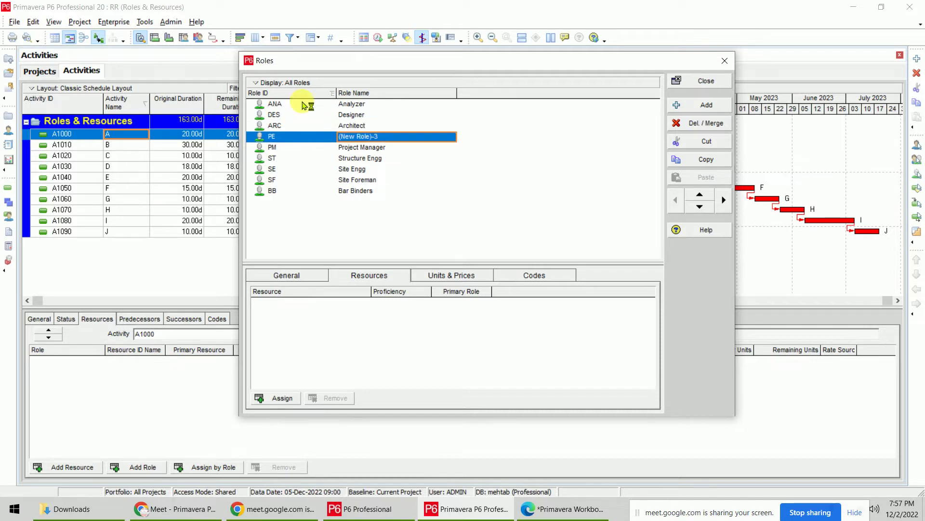
pyautogui.write('Plann')
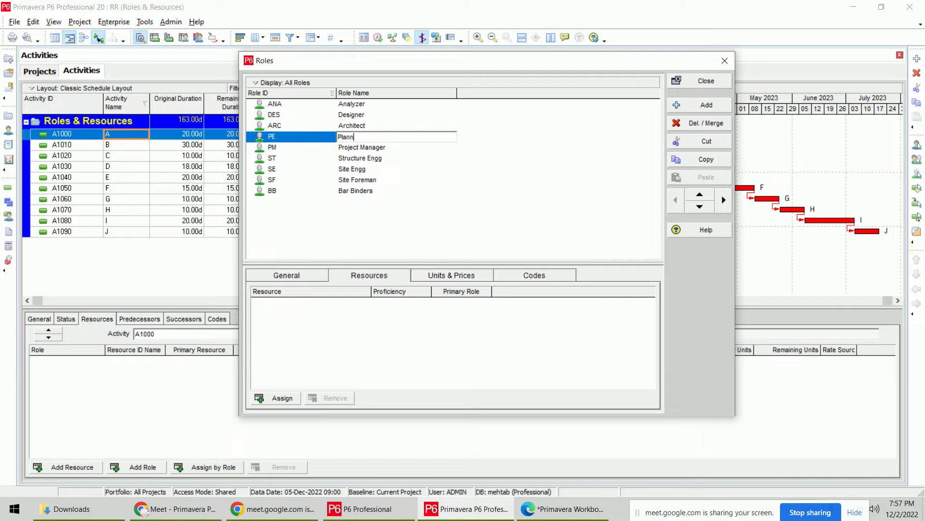
pyautogui.write('g Eng')
pyautogui.press('Return')
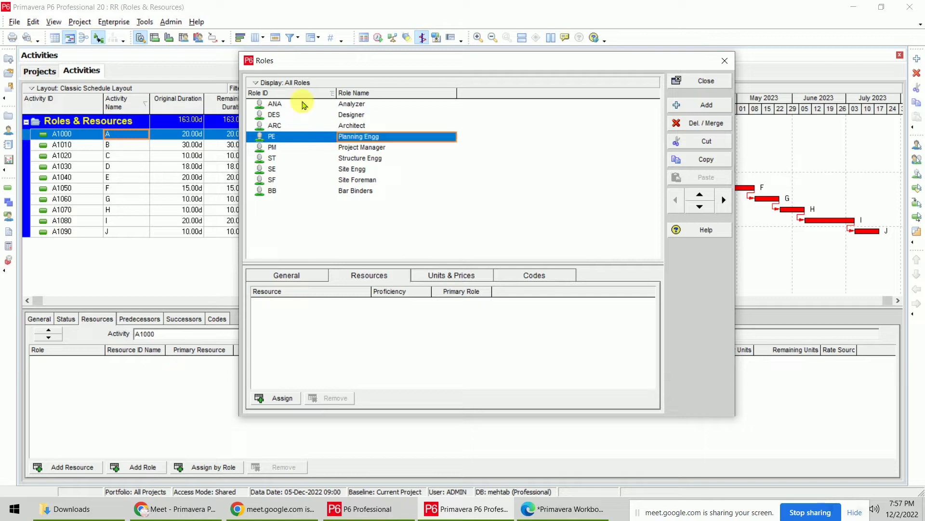
pyautogui.click(304, 104)
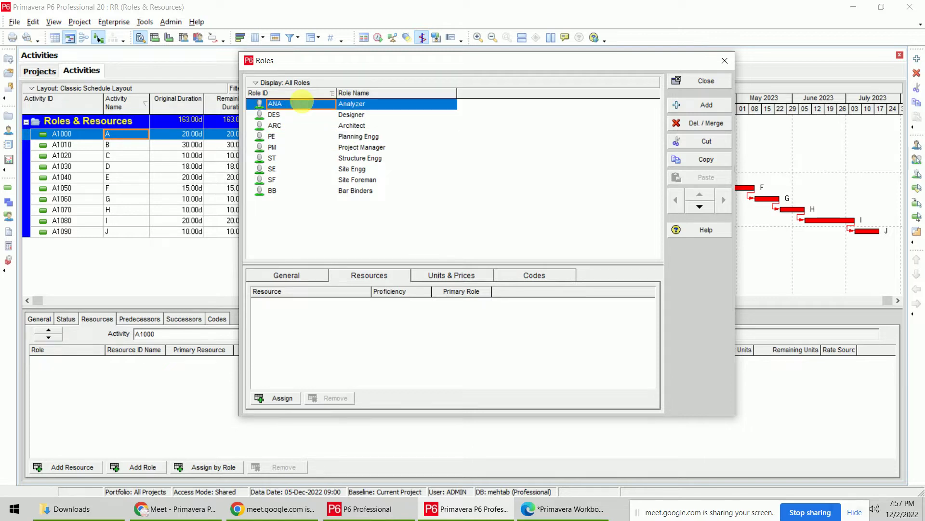
# - Set the standard rate of the Analyzer role to 15000/m and of the Designer role to 20000/m
pyautogui.click(436, 278)
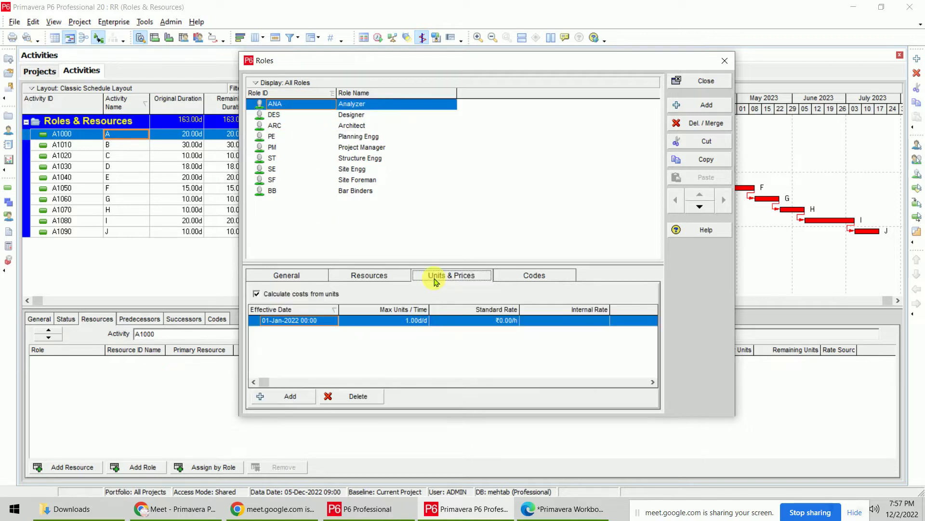
pyautogui.click(466, 323)
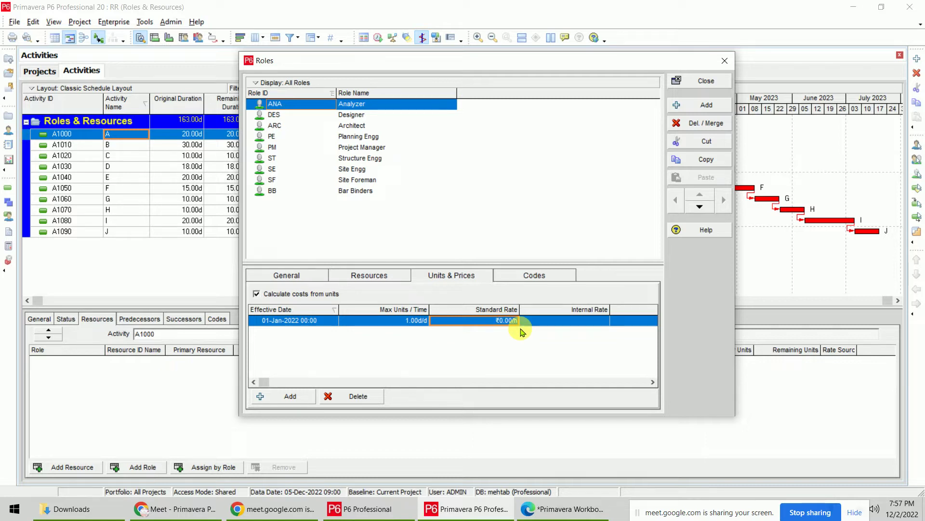
pyautogui.write('15')
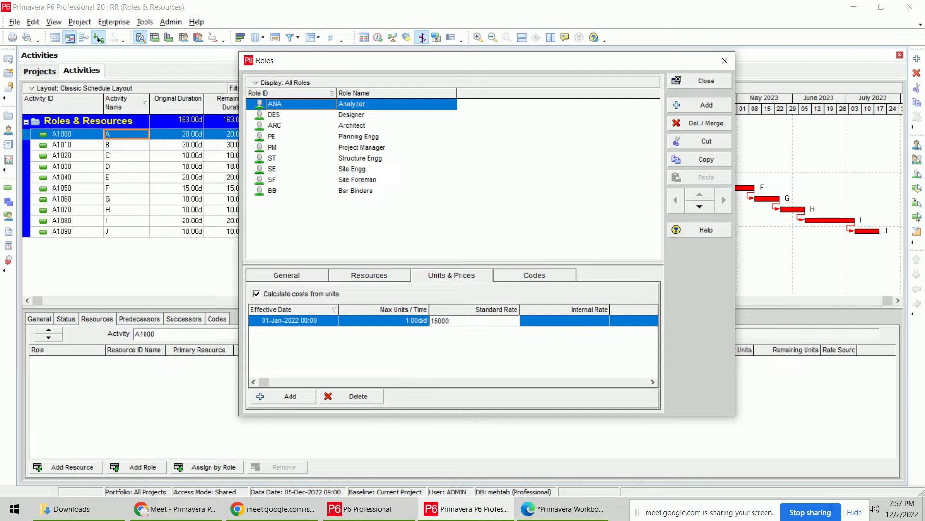
pyautogui.press('Return')
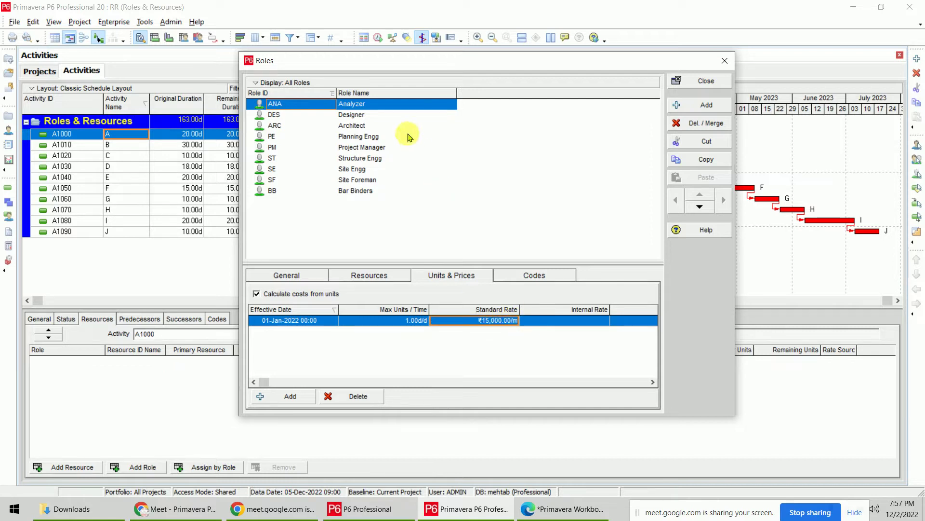
pyautogui.click(386, 114)
pyautogui.click(483, 320)
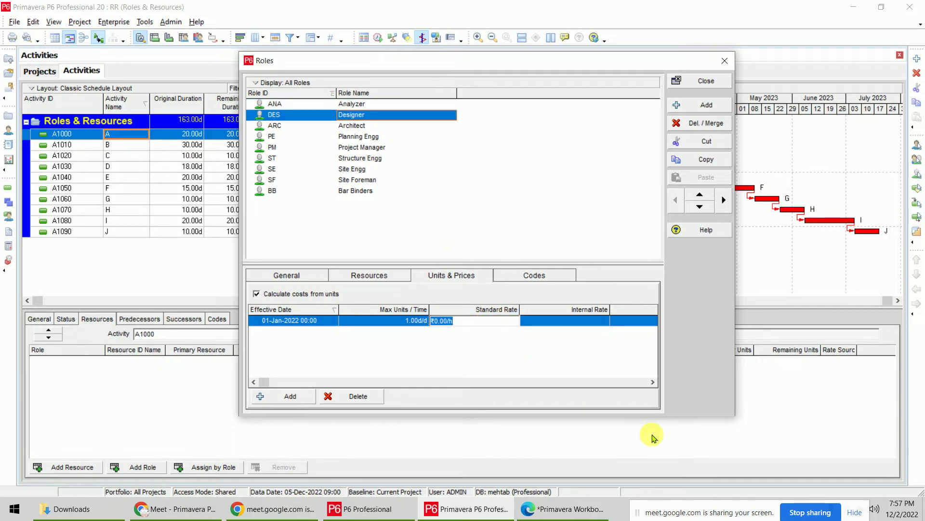
pyautogui.write('200')
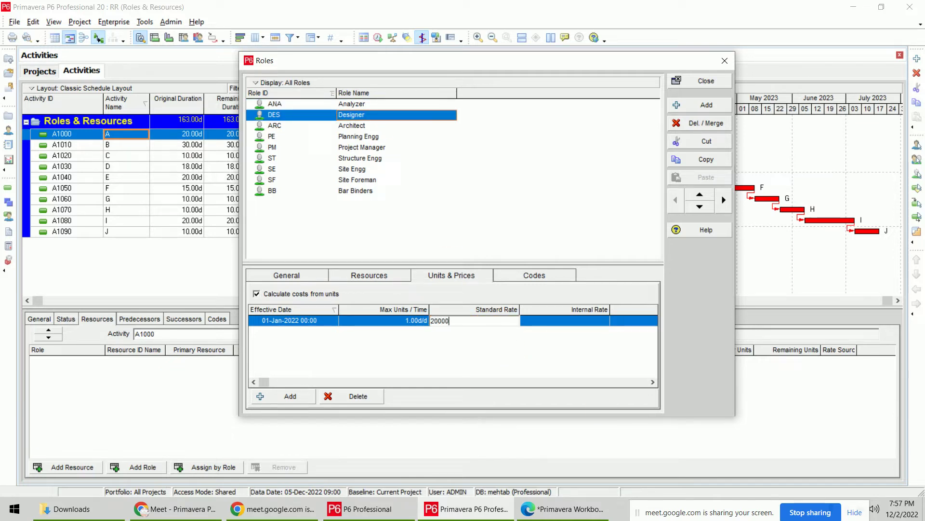
pyautogui.press('Return')
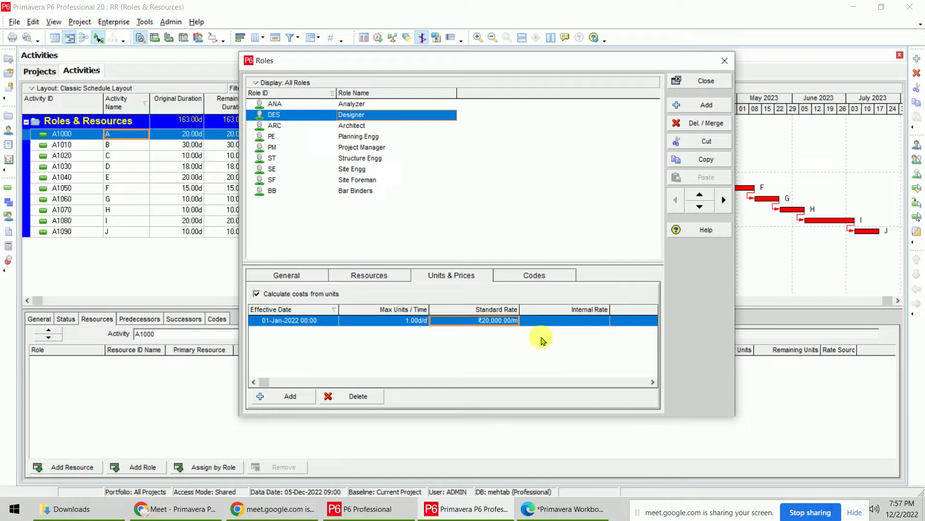
# - Set the standard rate of the Architect role to 25000/m and of Planning Engg to 40000/m, and close the roles dictionary
pyautogui.click(394, 119)
pyautogui.click(393, 125)
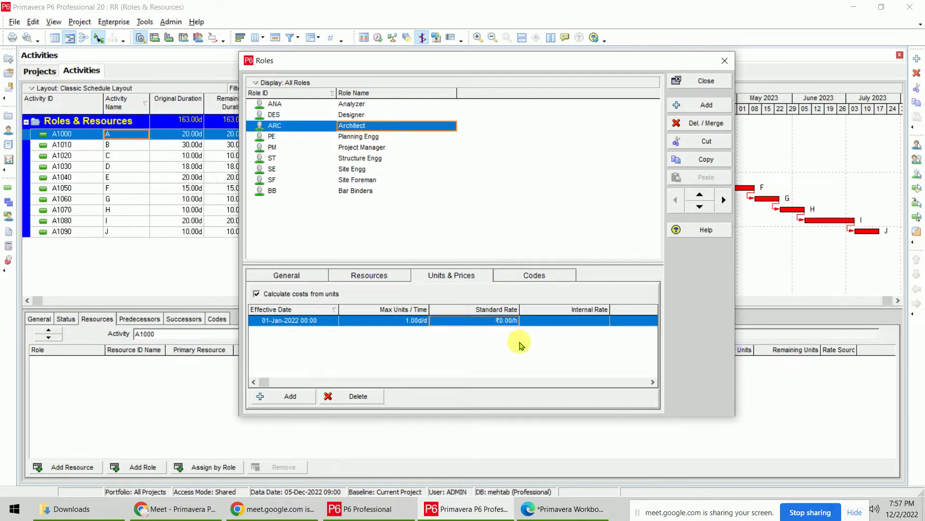
pyautogui.click(481, 321)
pyautogui.write('2')
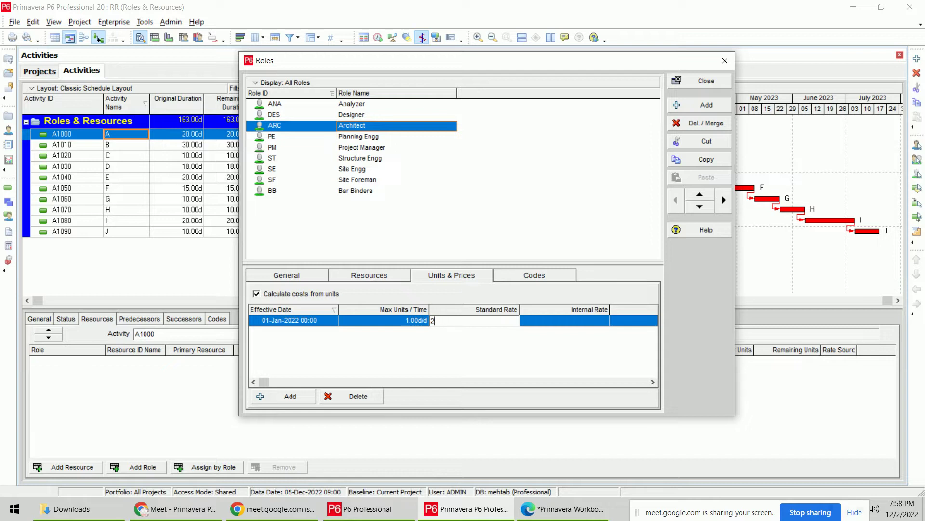
pyautogui.write('5,000.00/m')
pyautogui.press('Return')
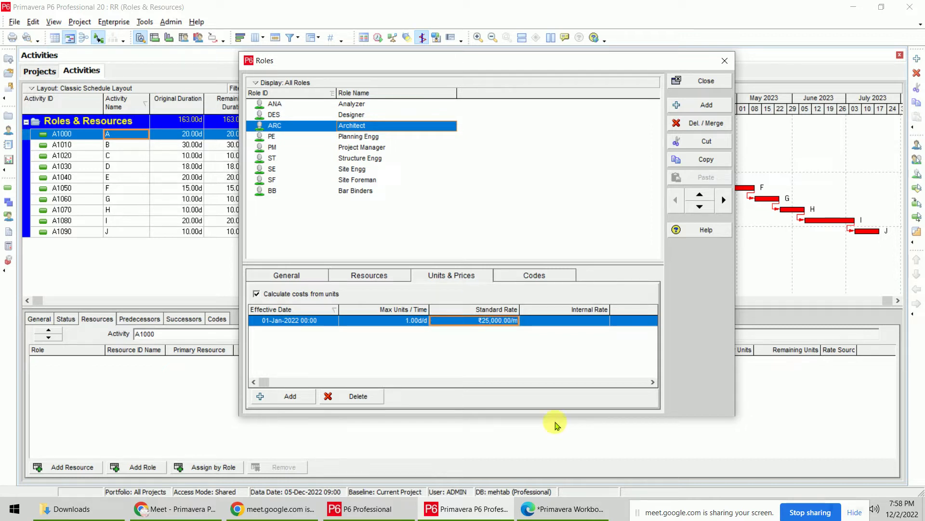
pyautogui.click(372, 138)
pyautogui.click(482, 321)
pyautogui.write('40000/m')
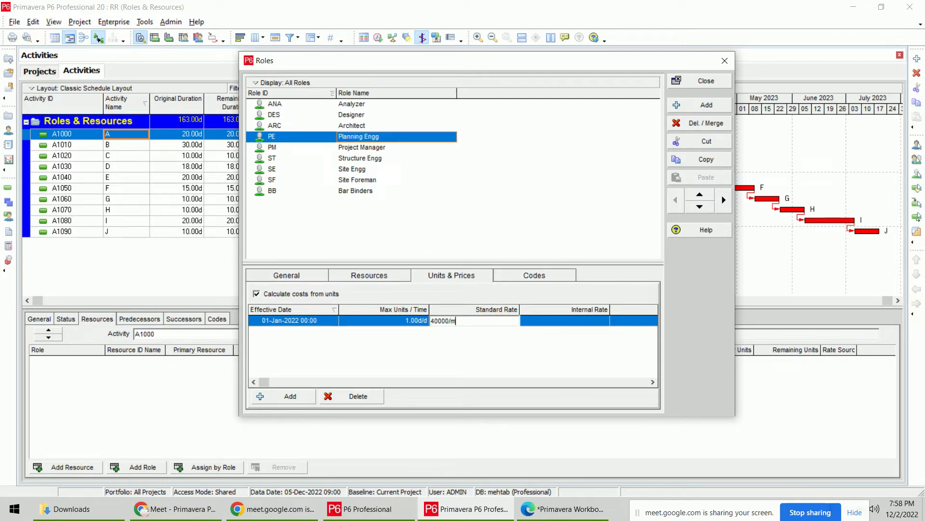
pyautogui.press('Return')
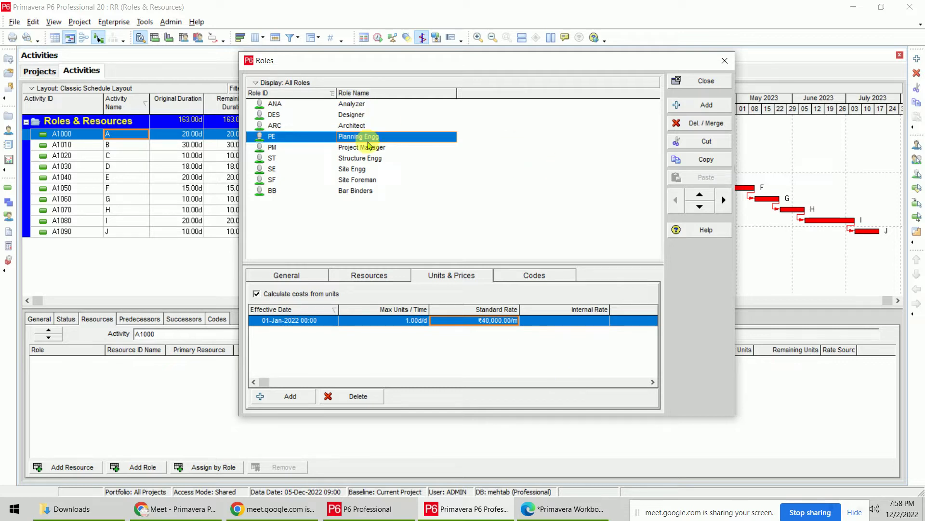
pyautogui.click(704, 82)
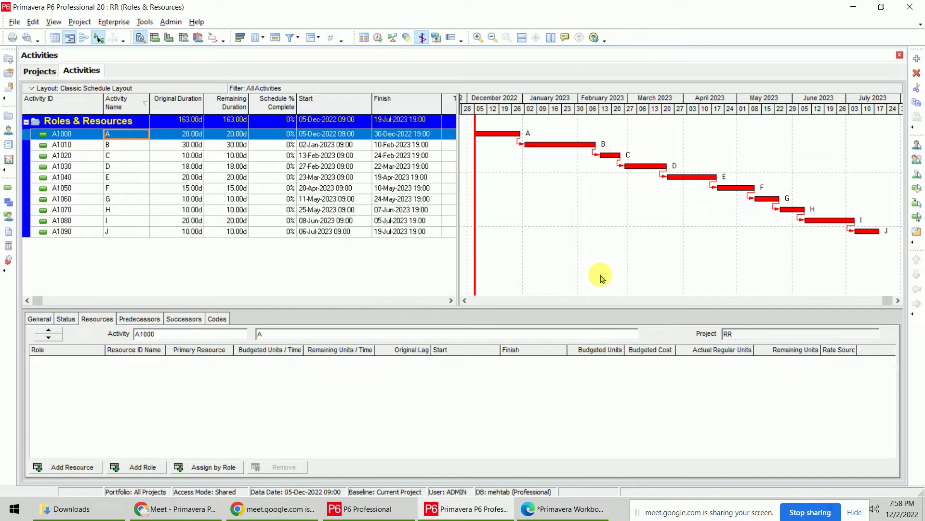
# - Switch to the workbook PDF and mark part c, Define Resource of the project, ticking its four resources and bracketing the table by hand
pyautogui.click(564, 510)
pyautogui.scroll(-3, 578, 248)
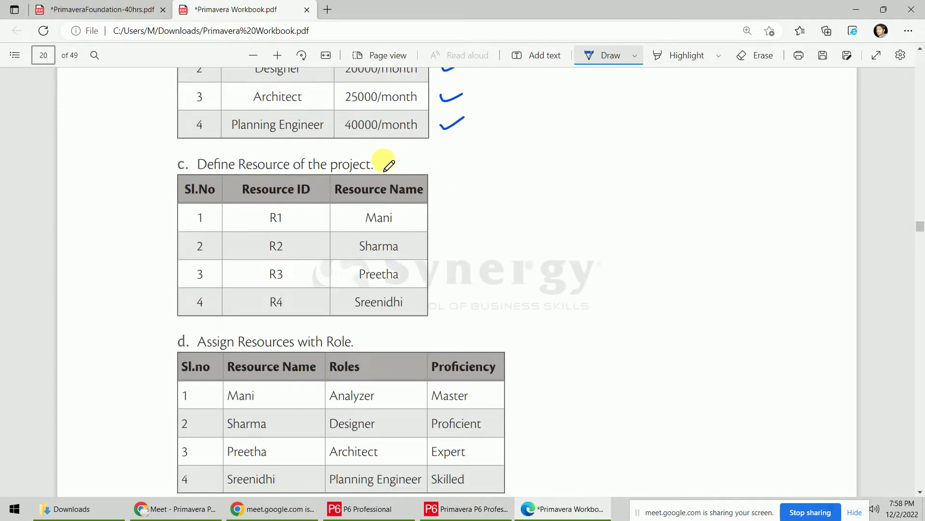
pyautogui.moveTo(383, 162)
pyautogui.mouseDown()
pyautogui.moveTo(426, 150)
pyautogui.moveTo(448, 303)
pyautogui.moveTo(429, 322)
pyautogui.mouseUp()
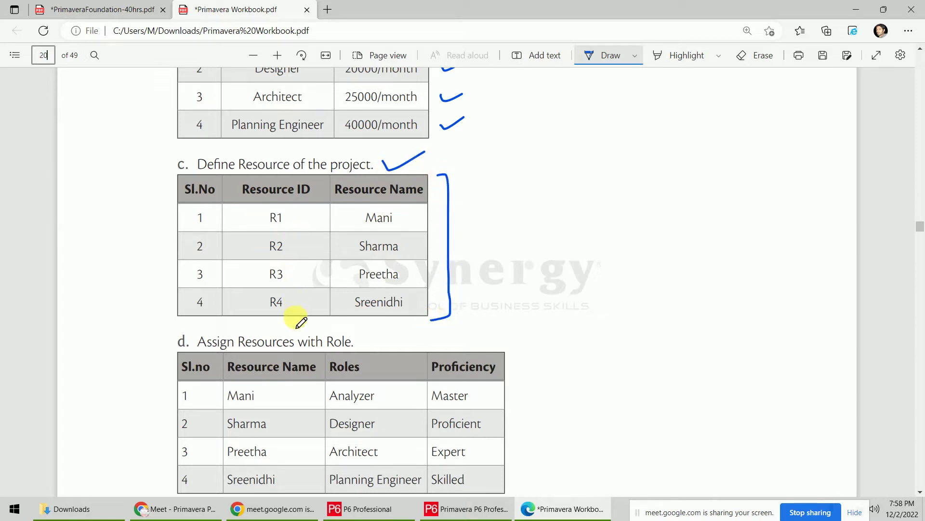
pyautogui.moveTo(429, 217); pyautogui.dragTo(452, 218)
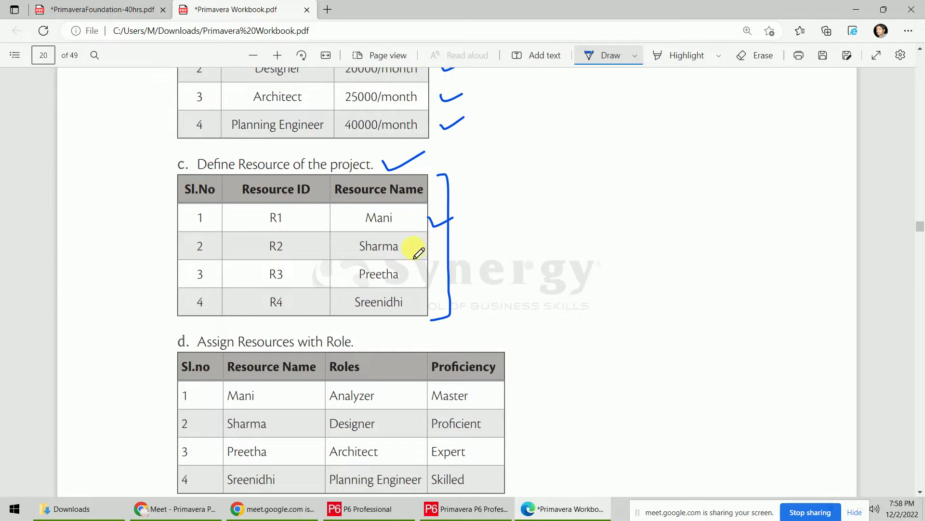
pyautogui.moveTo(413, 247); pyautogui.dragTo(449, 244)
pyautogui.moveTo(419, 276); pyautogui.dragTo(448, 271)
pyautogui.moveTo(416, 298); pyautogui.dragTo(462, 292)
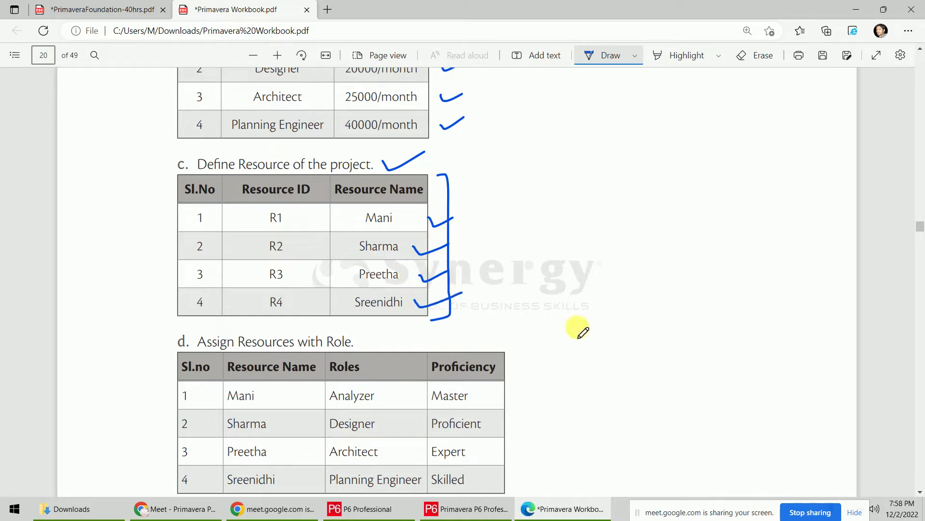
pyautogui.moveTo(458, 188)
pyautogui.mouseDown()
pyautogui.moveTo(492, 293)
pyautogui.moveTo(462, 247)
pyautogui.moveTo(460, 189)
pyautogui.mouseUp()
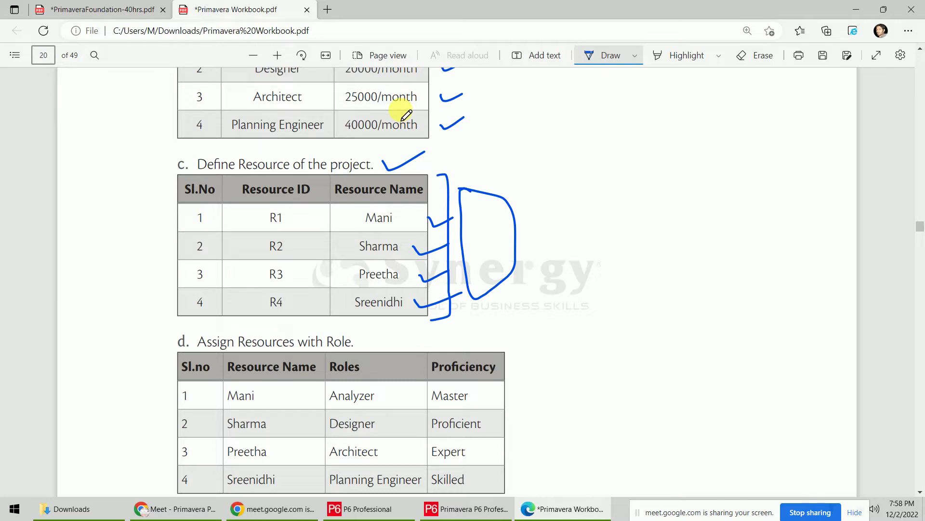
# - Return to Primavera P6, open the enterprise resources and add a new top-level resource placed above Design
pyautogui.click(571, 508)
pyautogui.click(114, 21)
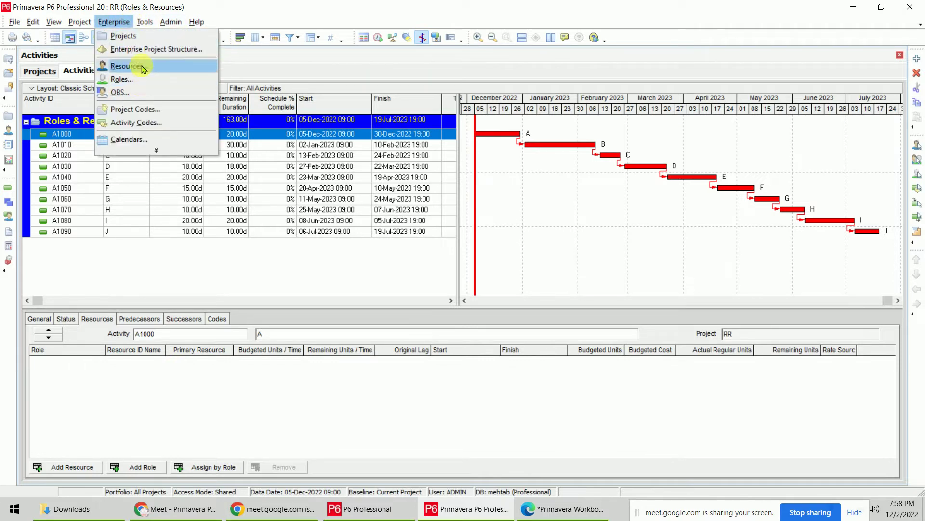
pyautogui.click(124, 66)
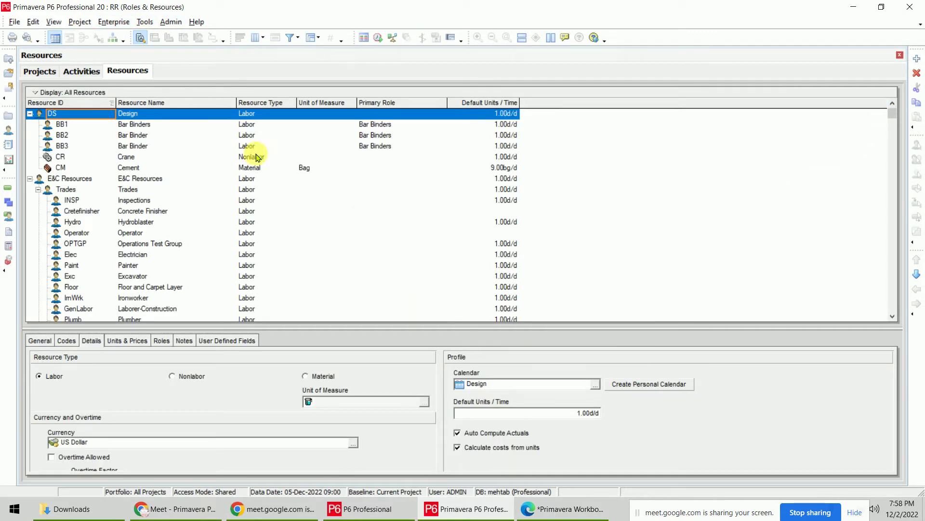
pyautogui.click(918, 59)
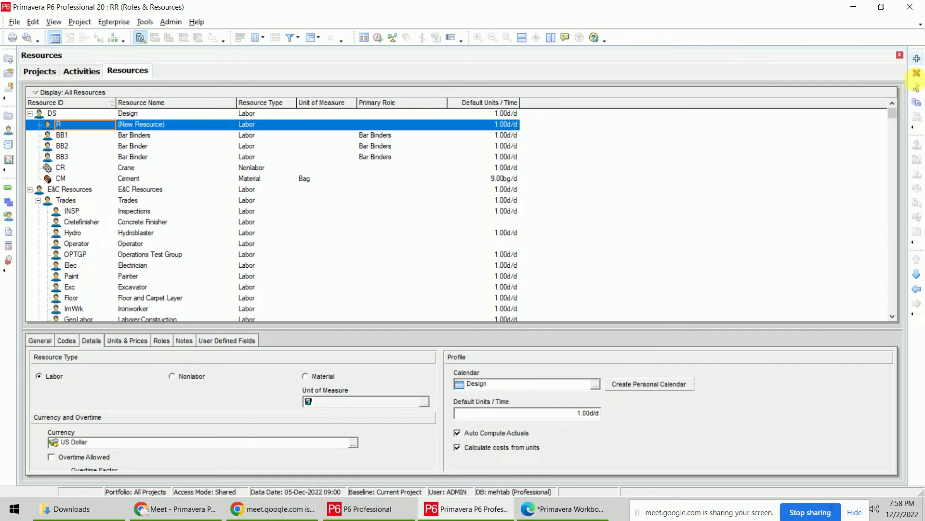
pyautogui.click(918, 289)
pyautogui.click(917, 260)
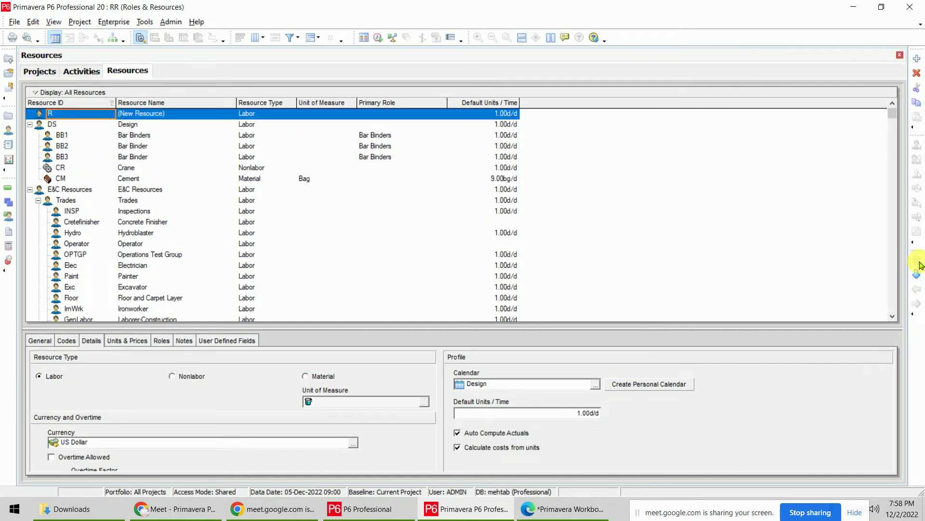
pyautogui.click(73, 93)
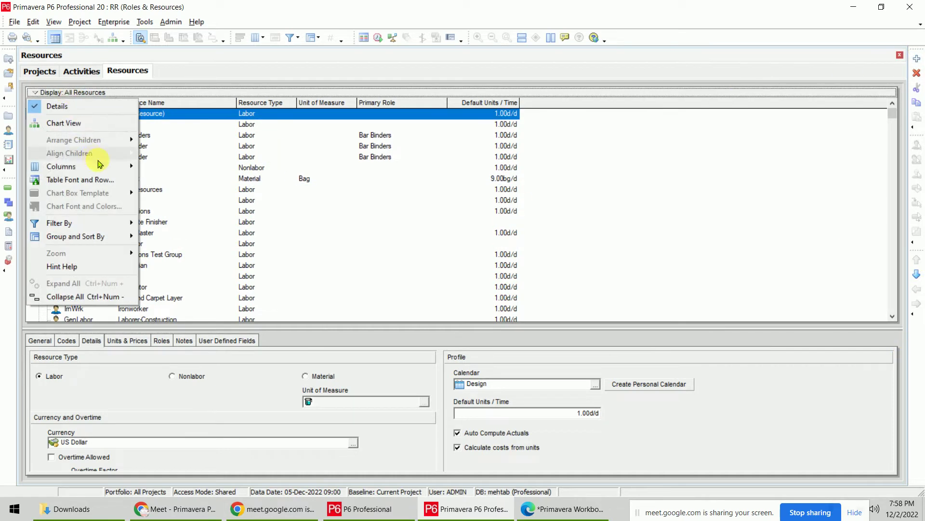
pyautogui.click(699, 184)
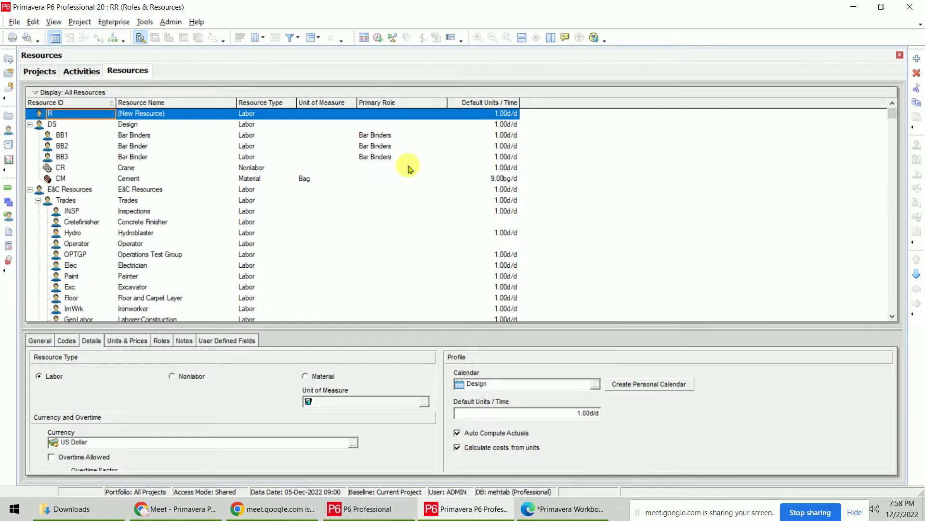
# - Assign the global calendar RR to the new resource and set its resource ID to R1
pyautogui.click(596, 384)
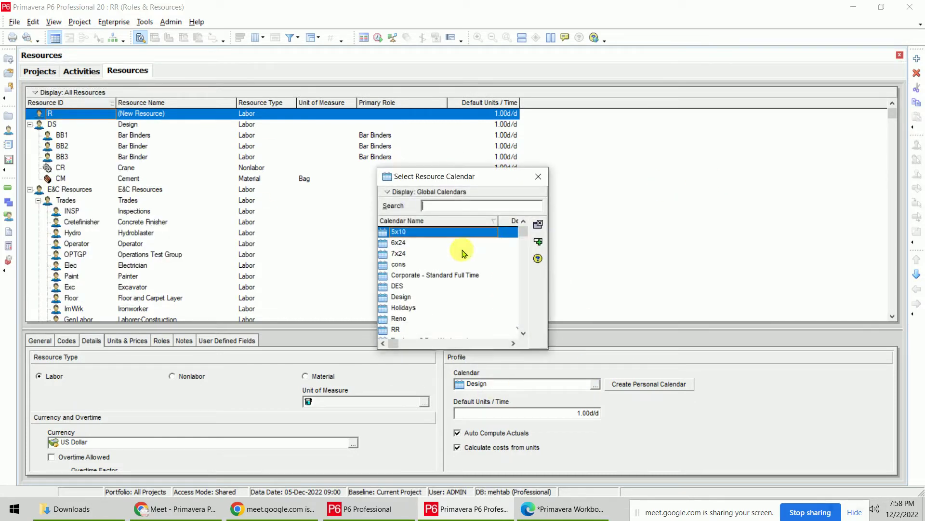
pyautogui.doubleClick(398, 328)
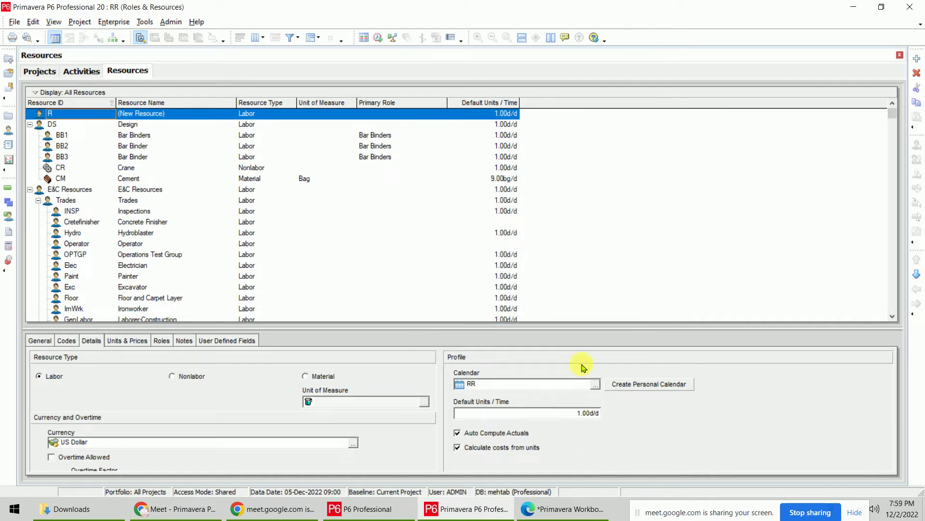
pyautogui.click(112, 115)
pyautogui.hotkey('alt', 'Tab')
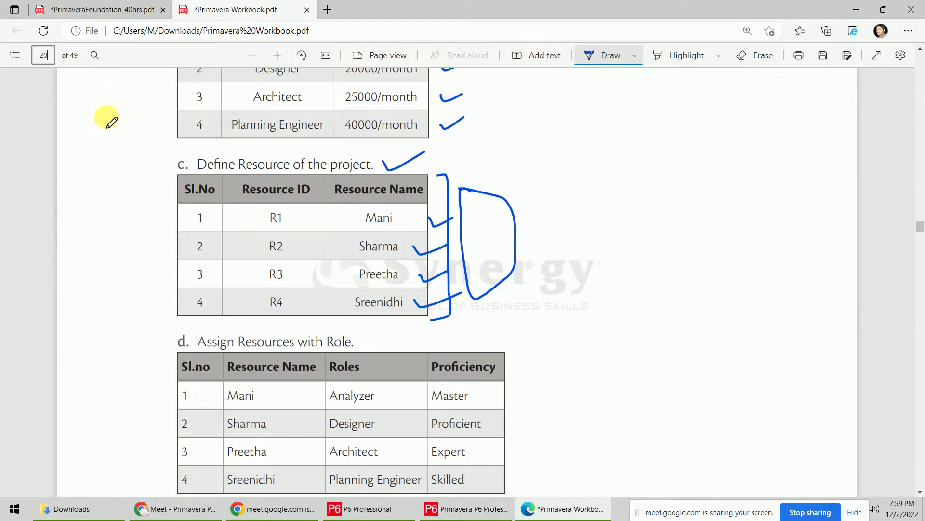
pyautogui.hotkey('alt', 'Tab')
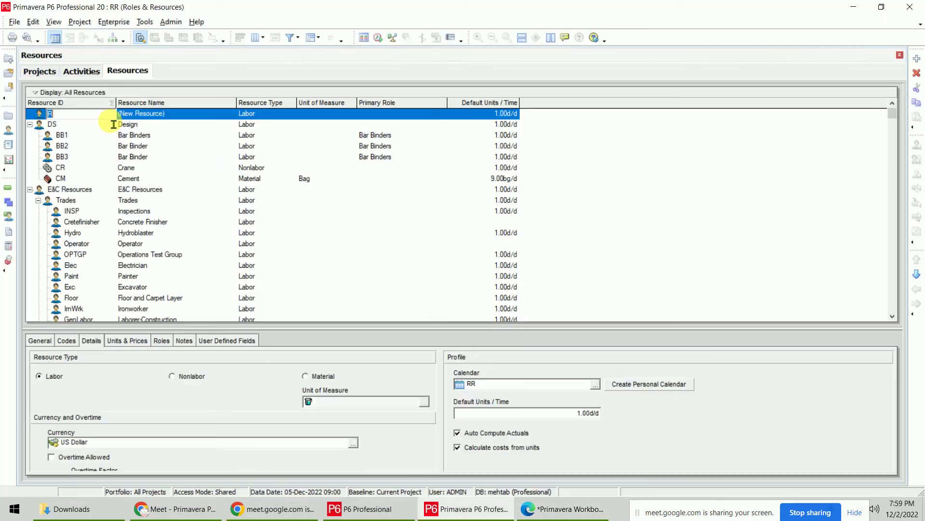
pyautogui.write('R')
pyautogui.press('Return')
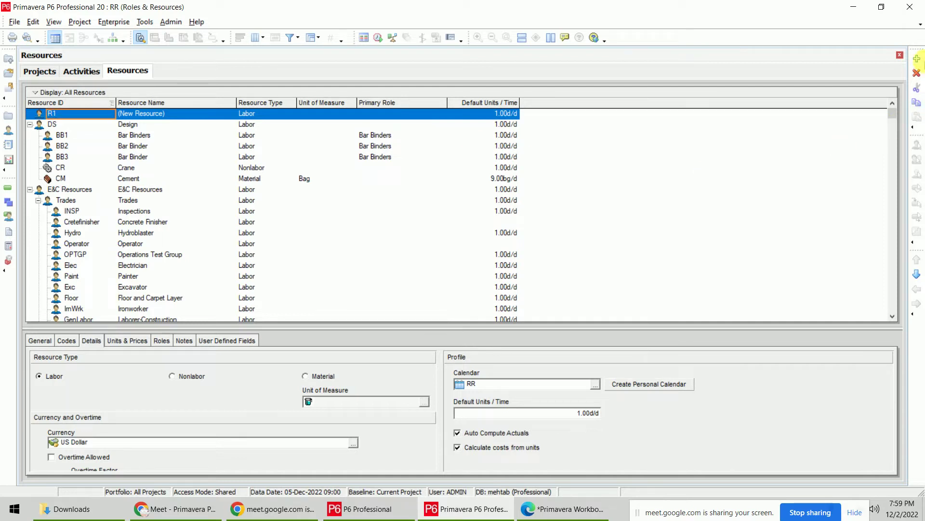
# - Add three more new resources below R1, each outdented to the same top level
pyautogui.click(918, 58)
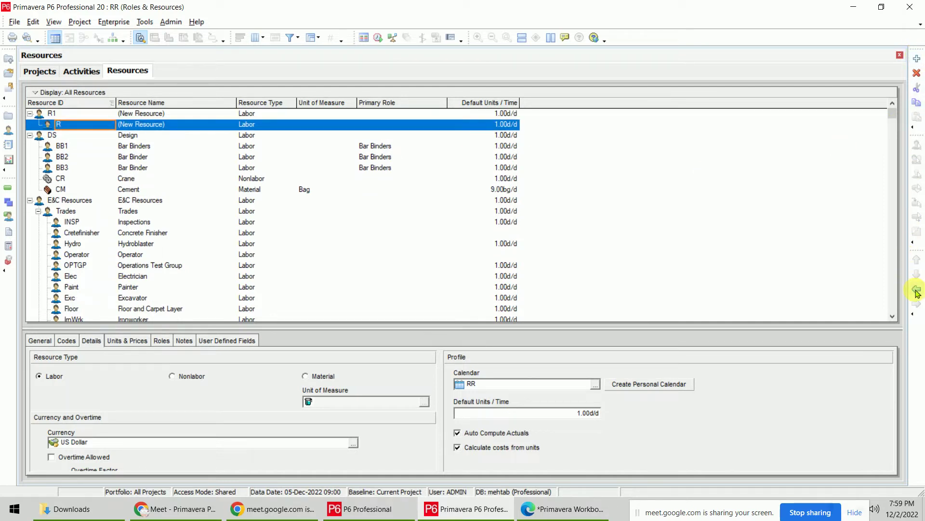
pyautogui.click(917, 58)
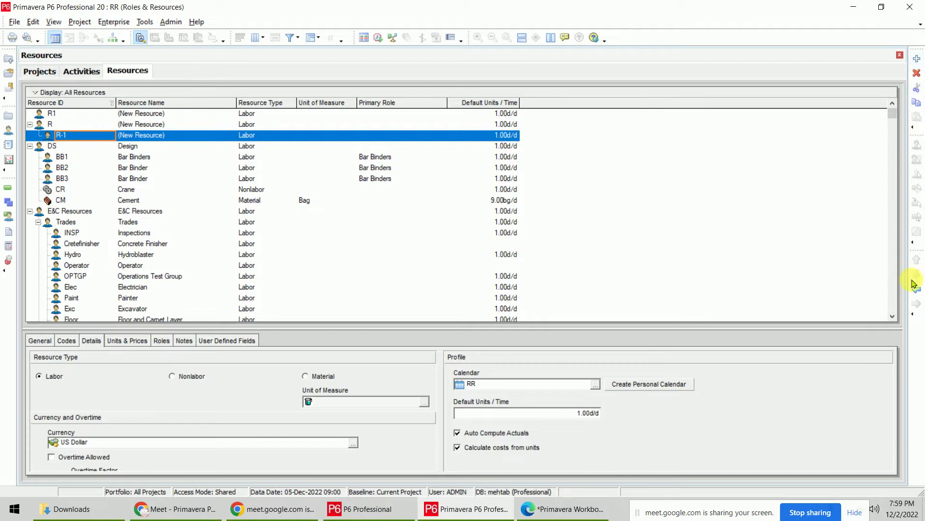
pyautogui.click(918, 58)
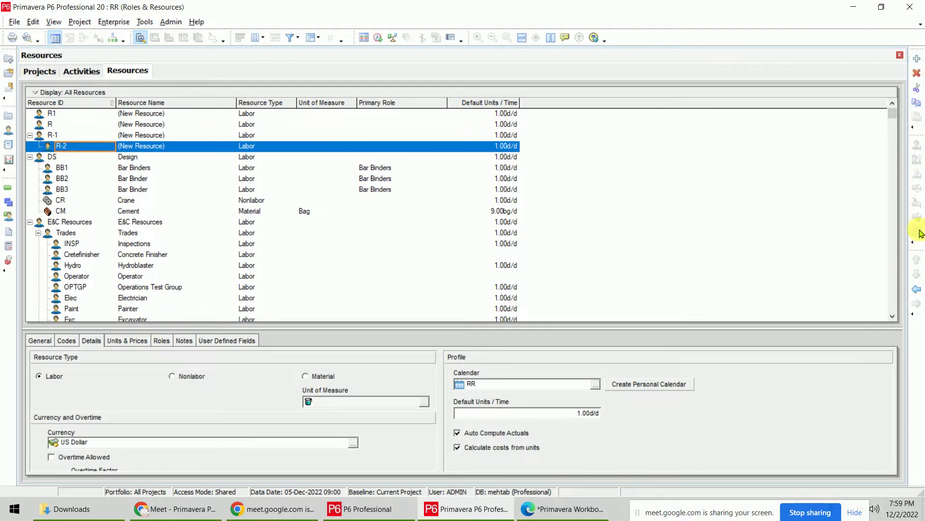
pyautogui.click(917, 289)
# - Set the resource IDs of the three new resources below R1 to R2, R3 and R4
pyautogui.click(81, 124)
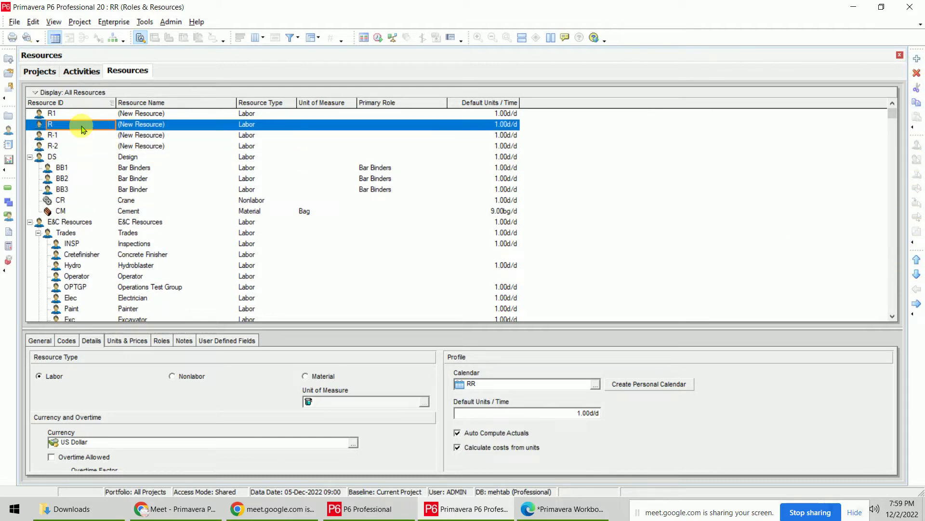
pyautogui.write('2')
pyautogui.press('Return')
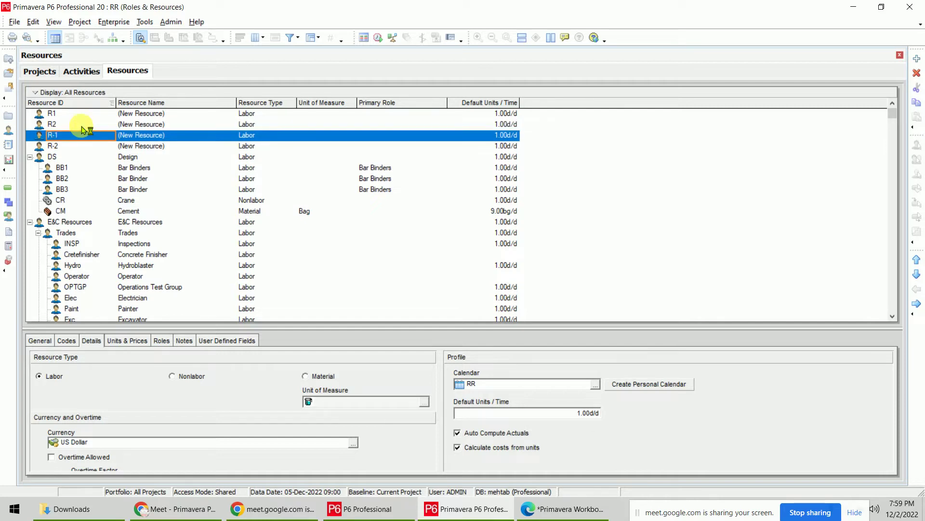
pyautogui.write('R3')
pyautogui.press('Return')
pyautogui.write('R')
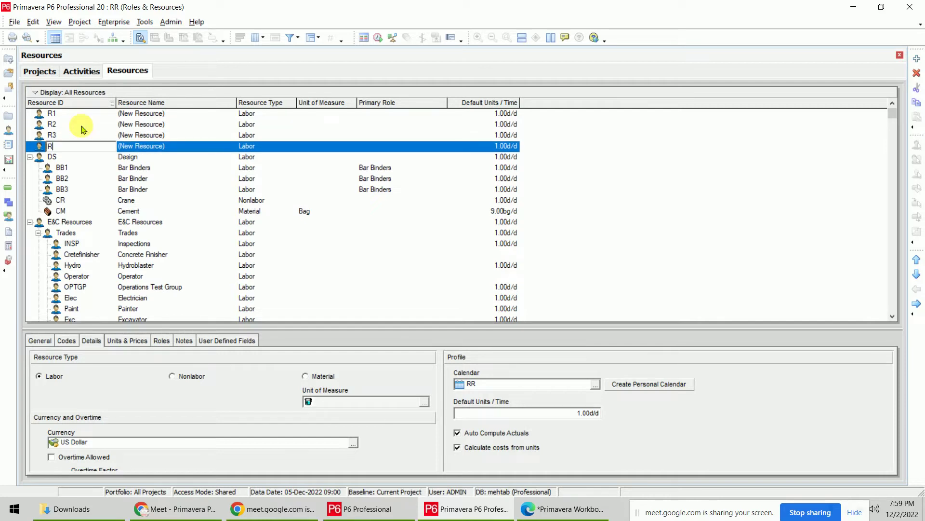
pyautogui.write('4')
pyautogui.press('Return')
# - Enter the resource names for R1 to R4 in capitals, as listed in part c of the workbook
pyautogui.press('Up')
pyautogui.press('Up')
pyautogui.press('Up')
pyautogui.press('Right')
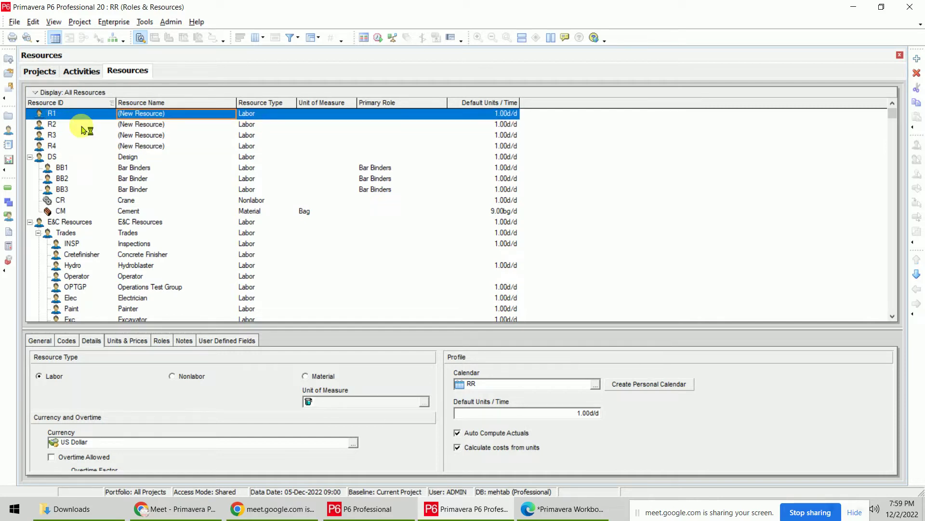
pyautogui.write('MANI')
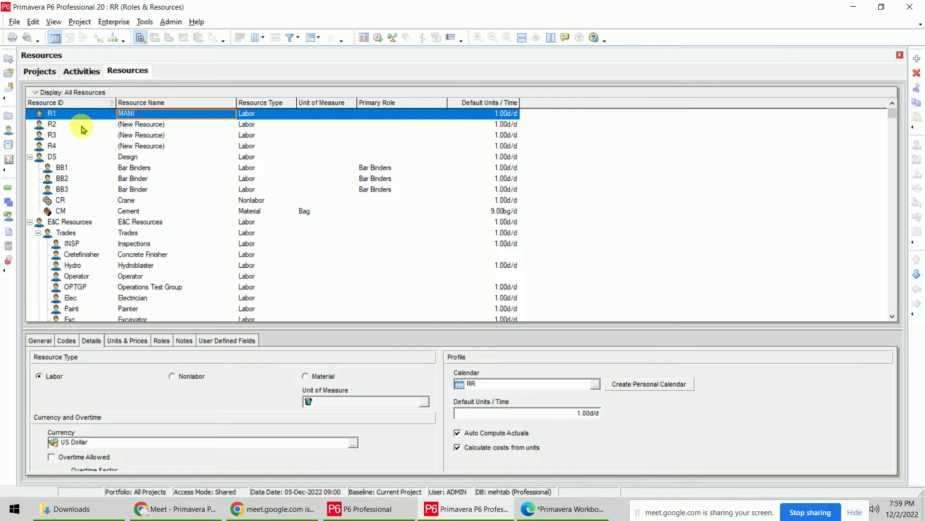
pyautogui.press('Return')
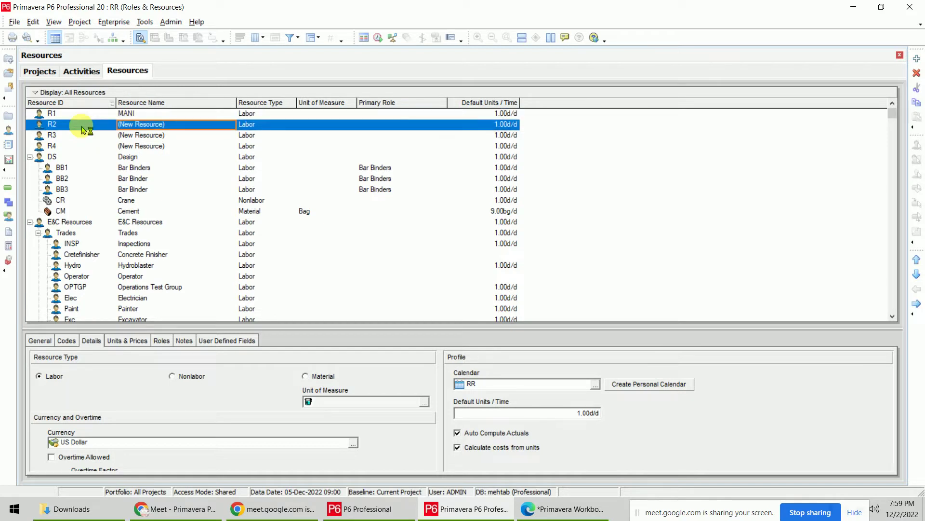
pyautogui.write('SHARMA')
pyautogui.press('Return')
pyautogui.write('PR')
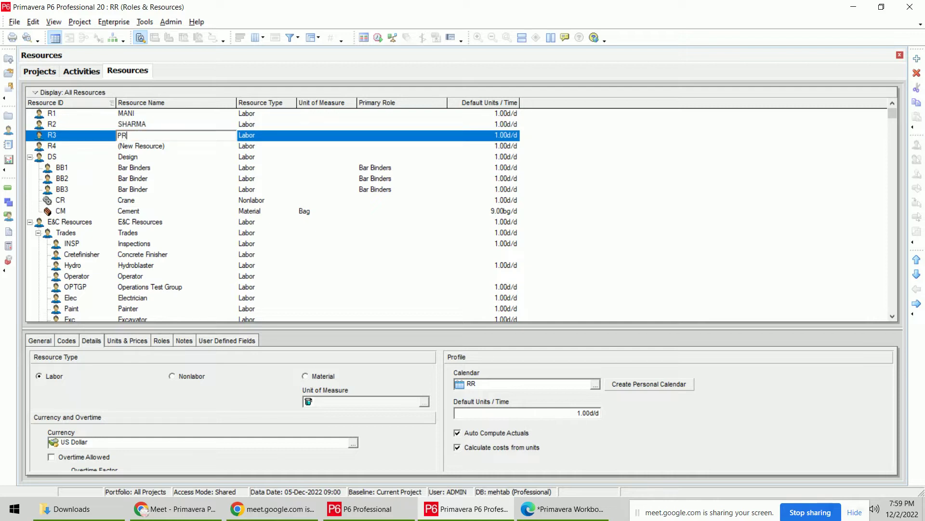
pyautogui.write('EETHA')
pyautogui.press('Return')
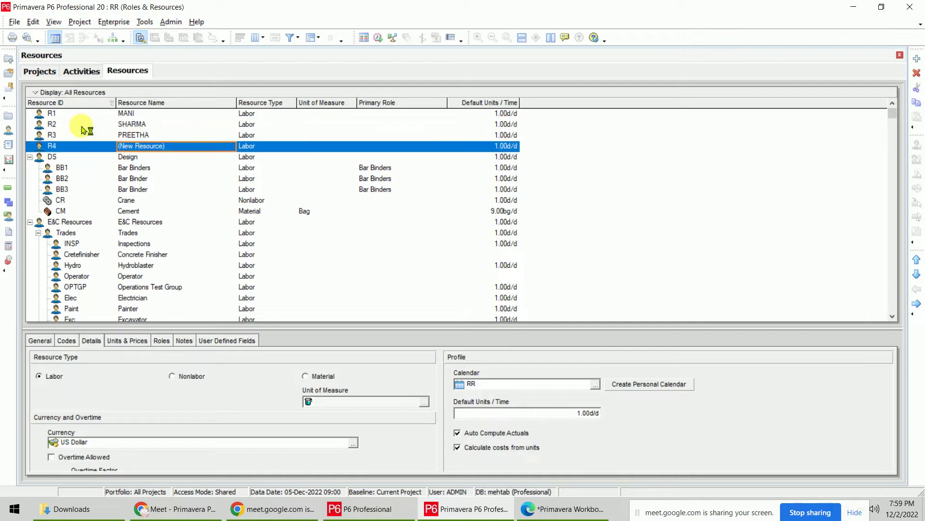
pyautogui.write('SREENIDHI')
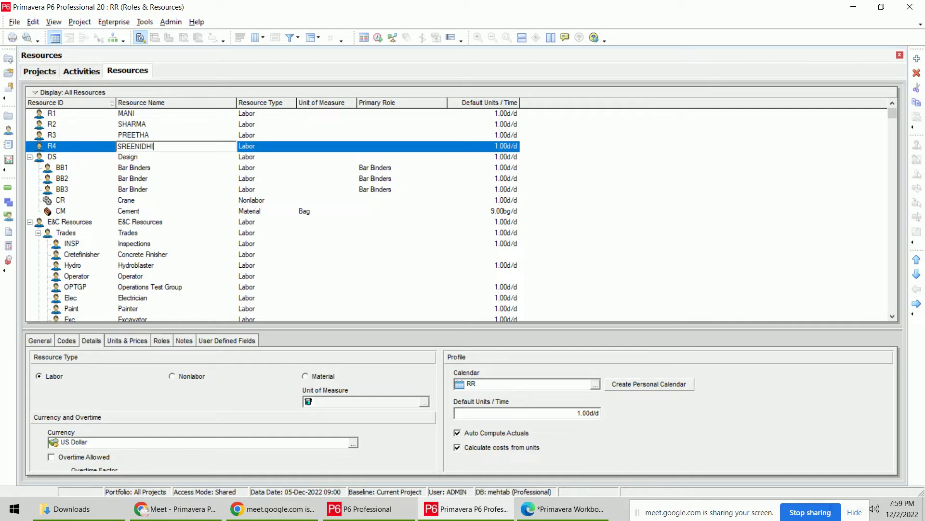
pyautogui.press('Return')
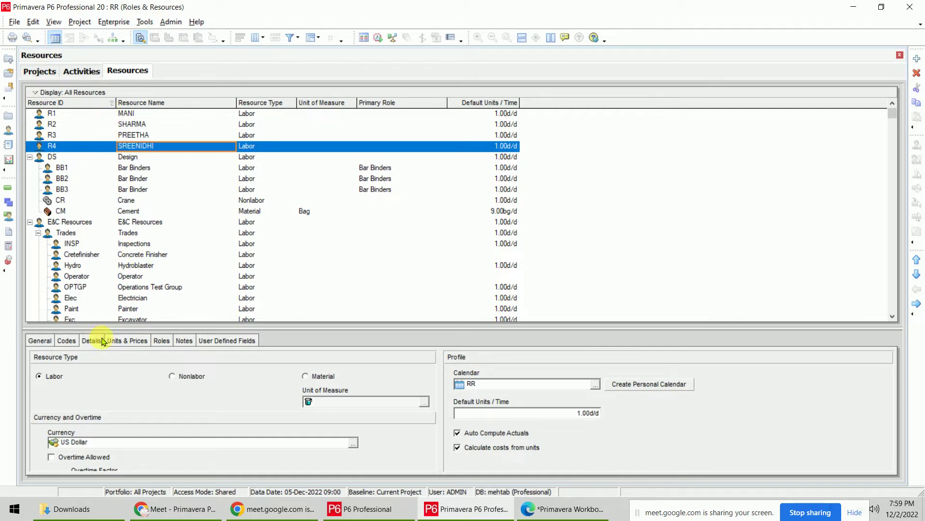
# - View the units and prices of resource R4 and compare them with the resource table in the workbook PDF
pyautogui.click(121, 340)
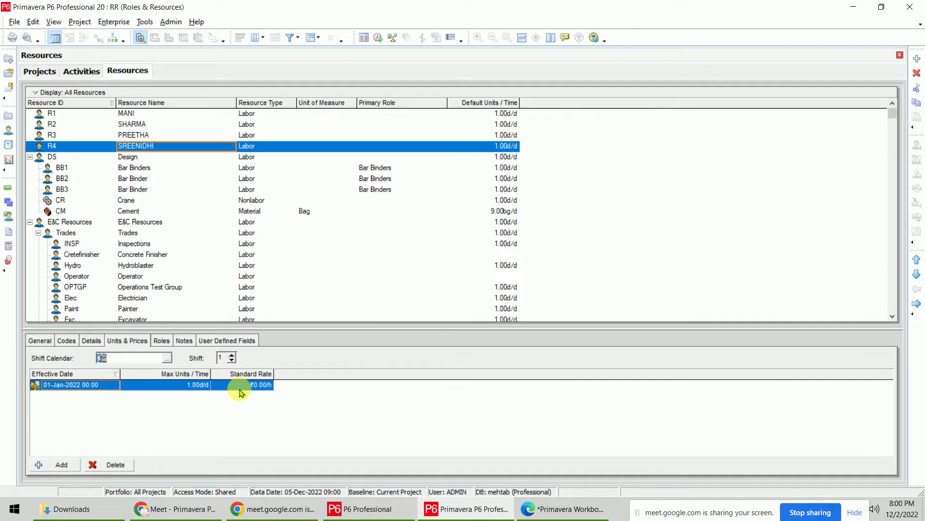
pyautogui.click(563, 511)
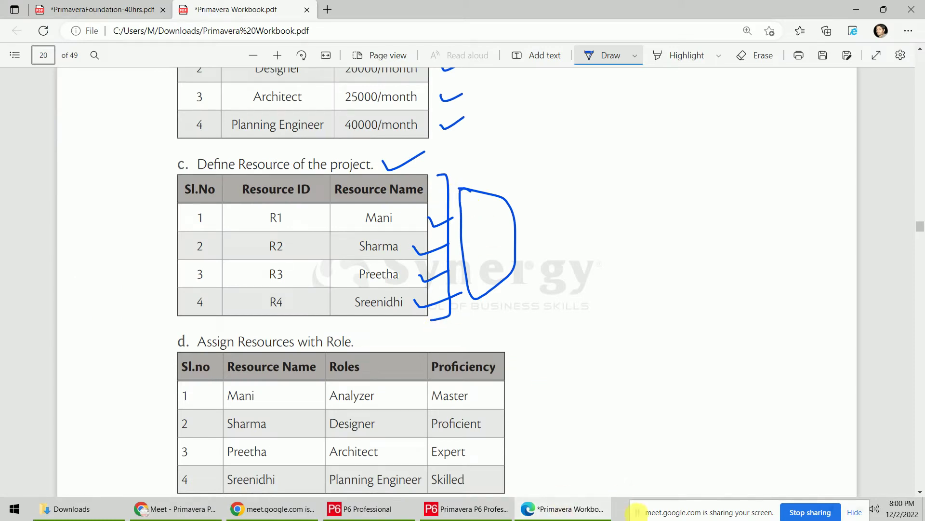
pyautogui.click(571, 509)
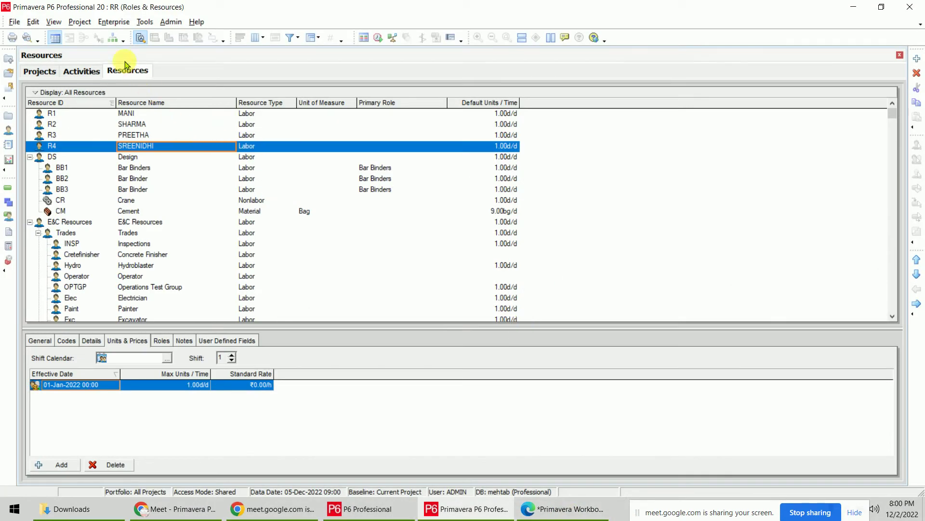
# - Open the enterprise roles and display the resource assignments of the Analyzer role
pyautogui.click(111, 23)
pyautogui.click(139, 78)
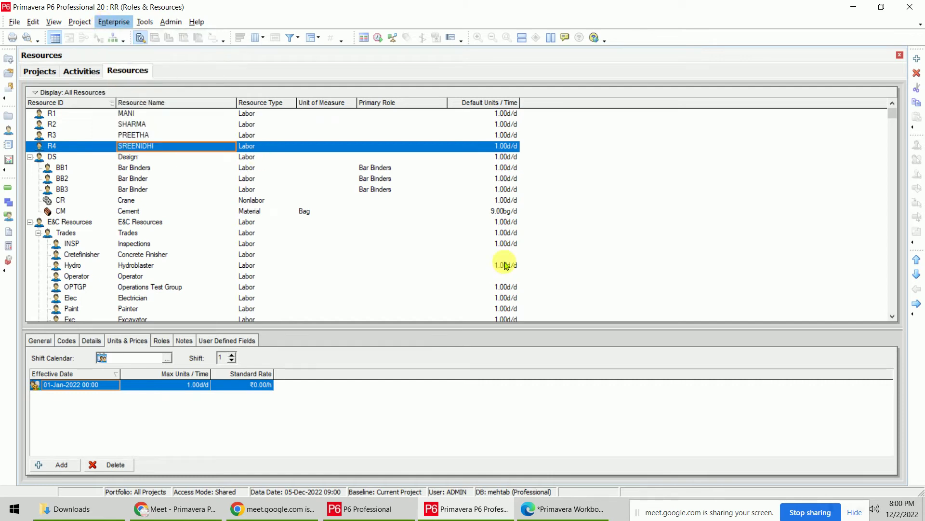
pyautogui.click(348, 288)
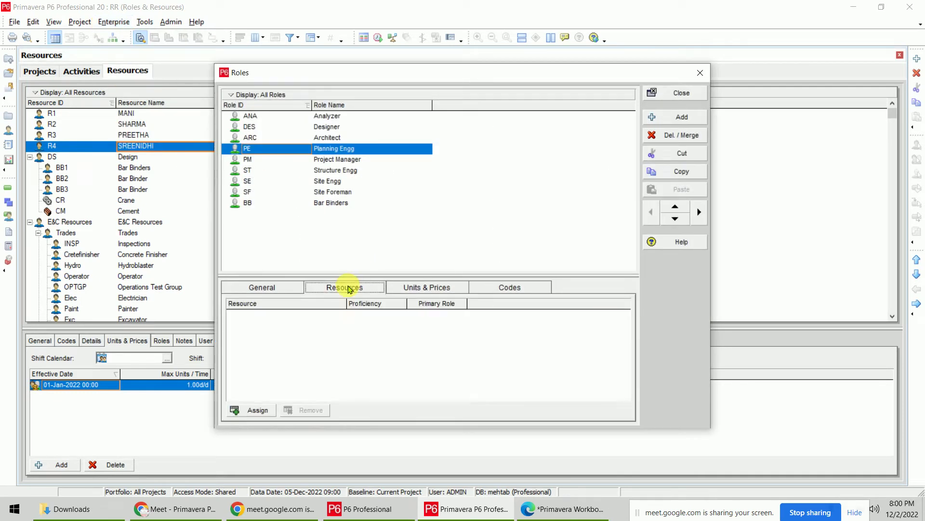
pyautogui.click(330, 117)
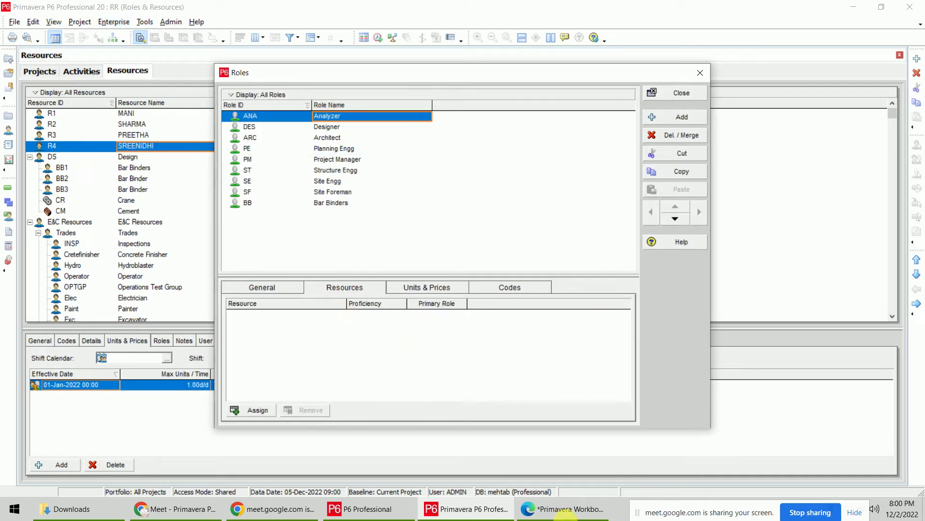
# - Switch to the workbook PDF and mark part d, Assign Resources with Role, underlining the four roles and ticking their proficiencies by hand
pyautogui.click(554, 509)
pyautogui.scroll(-3, 381, 219)
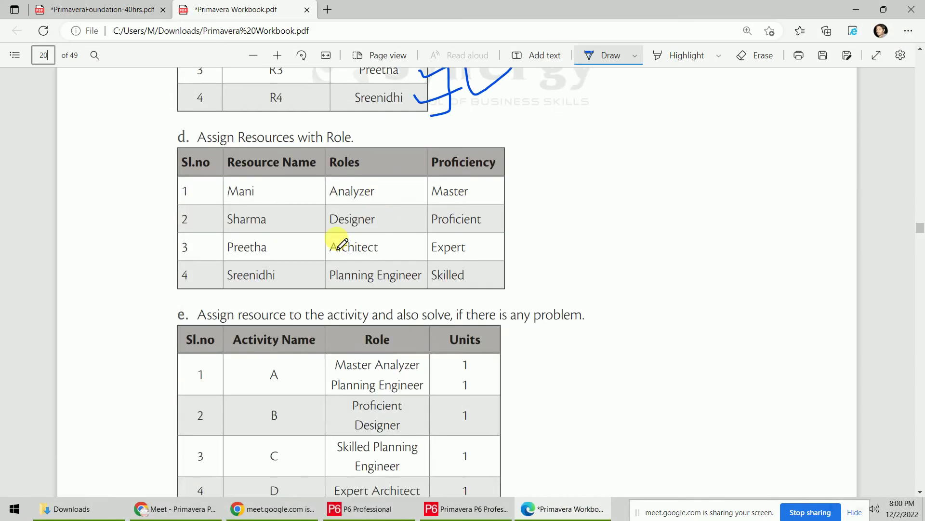
pyautogui.moveTo(223, 198); pyautogui.dragTo(258, 203)
pyautogui.moveTo(329, 202); pyautogui.dragTo(377, 201)
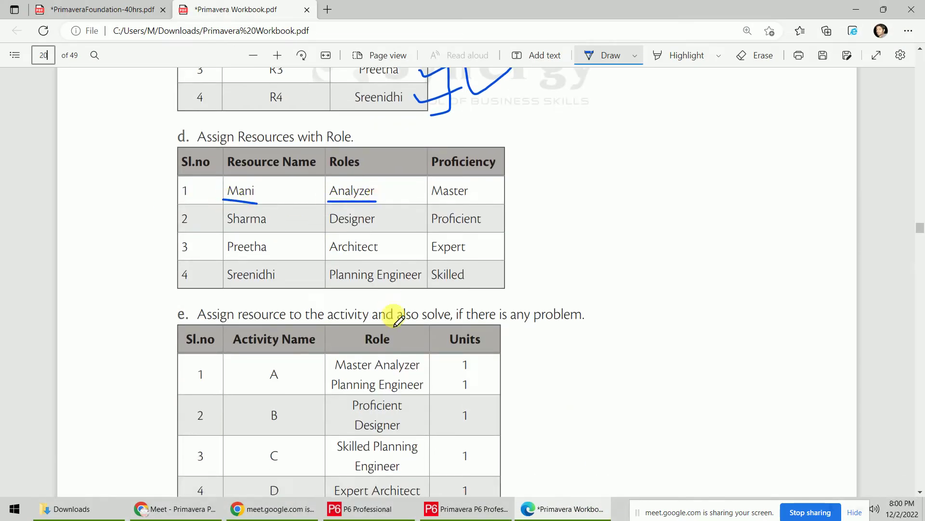
pyautogui.moveTo(486, 193); pyautogui.dragTo(517, 178)
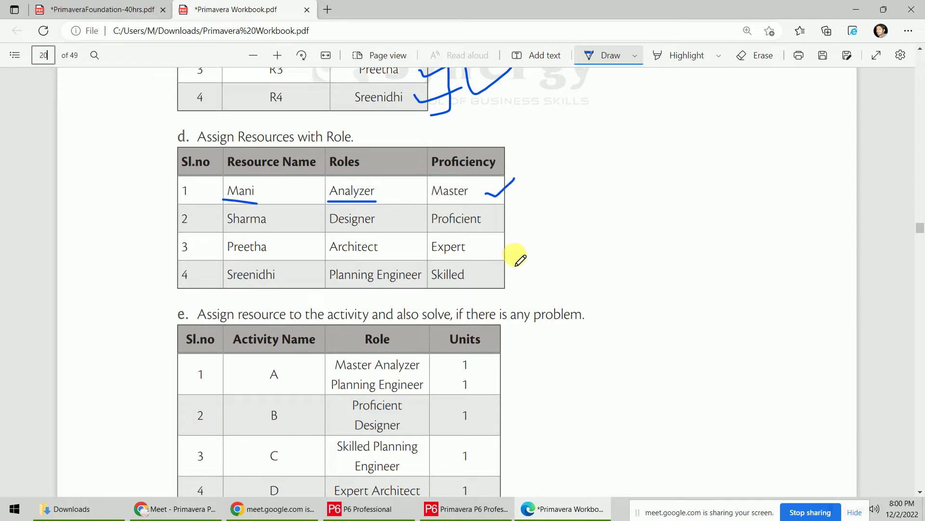
pyautogui.moveTo(329, 228); pyautogui.dragTo(385, 228)
pyautogui.moveTo(491, 220); pyautogui.dragTo(518, 211)
pyautogui.moveTo(335, 259); pyautogui.dragTo(385, 252)
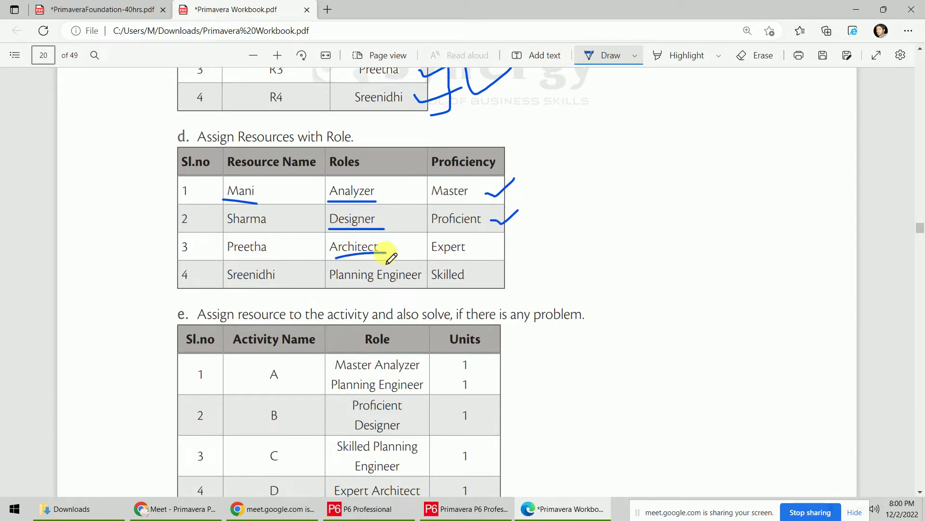
pyautogui.moveTo(482, 249); pyautogui.dragTo(524, 232)
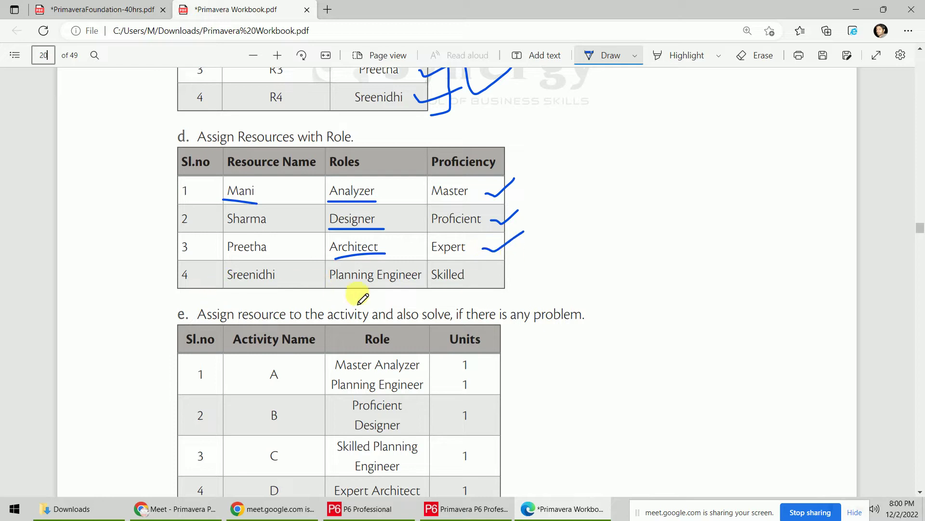
pyautogui.moveTo(341, 285); pyautogui.dragTo(399, 283)
pyautogui.moveTo(491, 276); pyautogui.dragTo(527, 258)
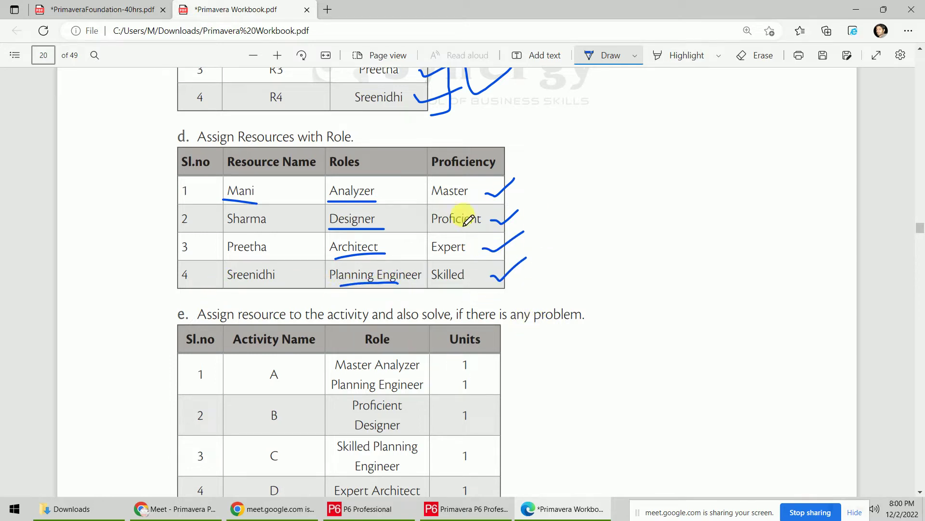
# - Return to Primavera P6 and assign resource R1 to the Analyzer role with proficiency 1 - Master
pyautogui.click(493, 513)
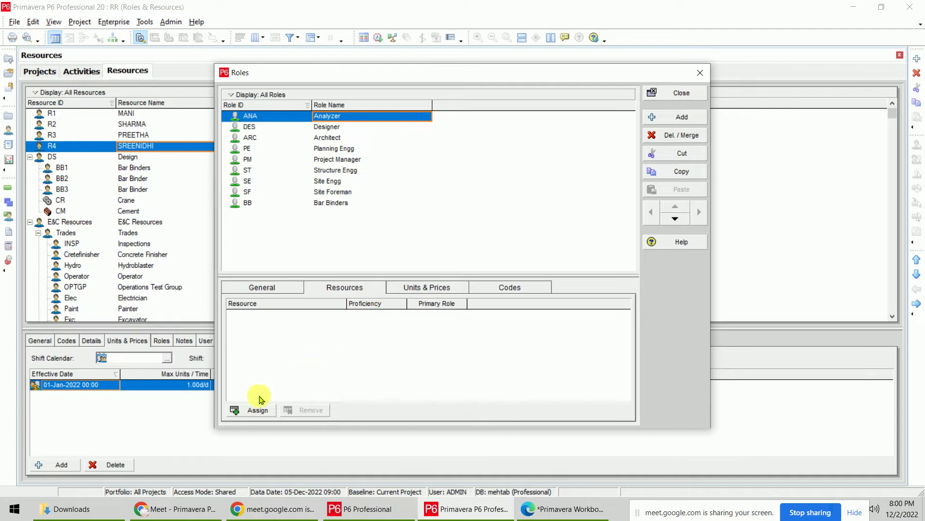
pyautogui.click(263, 411)
pyautogui.click(530, 151)
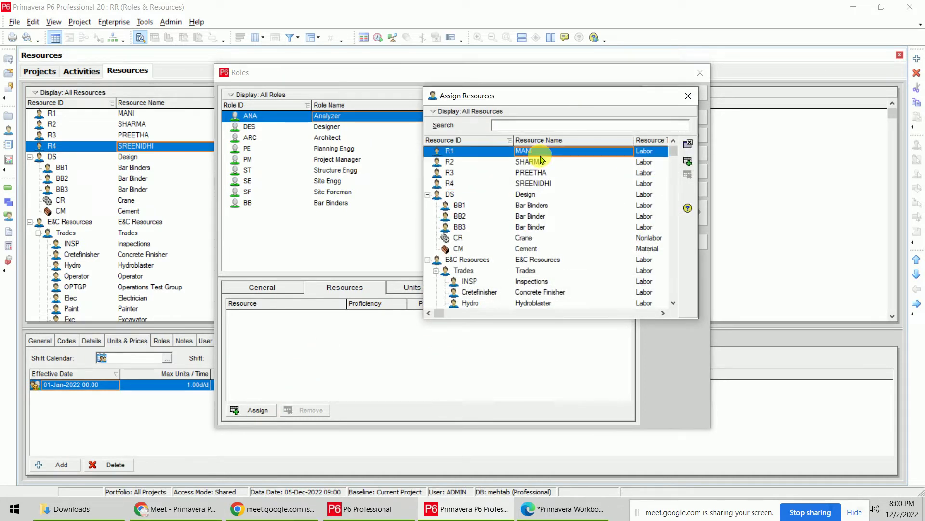
pyautogui.click(688, 161)
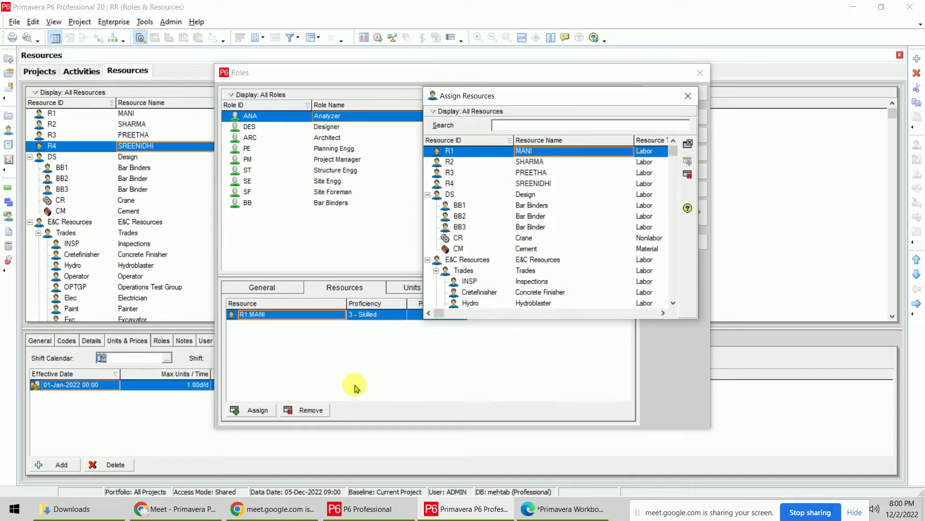
pyautogui.click(392, 314)
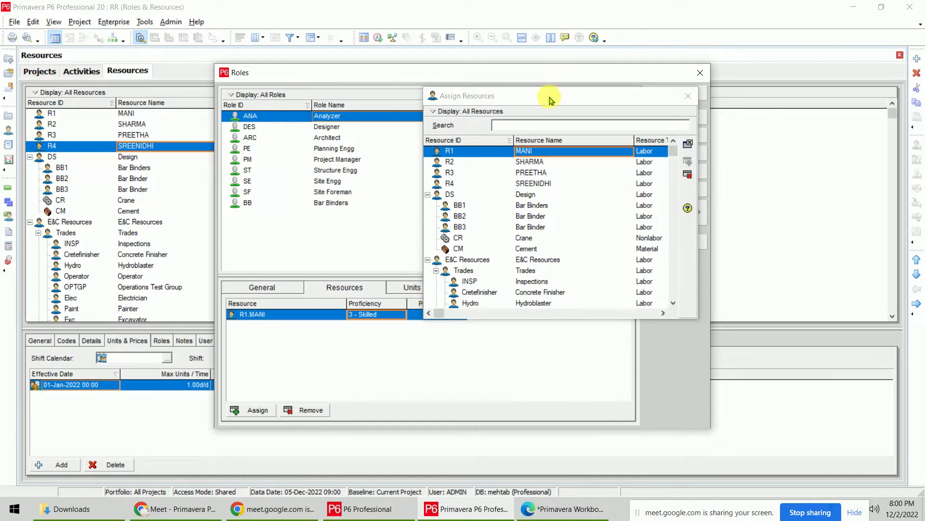
pyautogui.moveTo(548, 97); pyautogui.dragTo(620, 57)
pyautogui.click(402, 315)
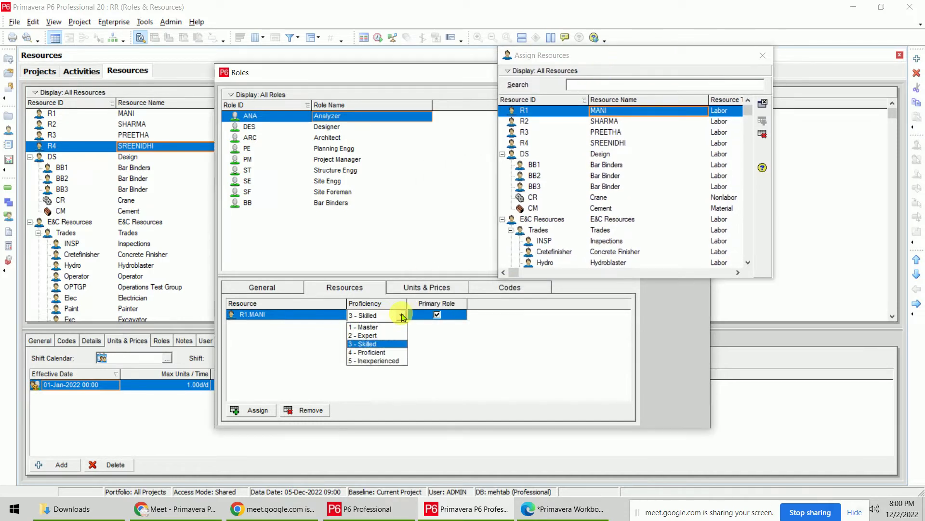
pyautogui.click(384, 323)
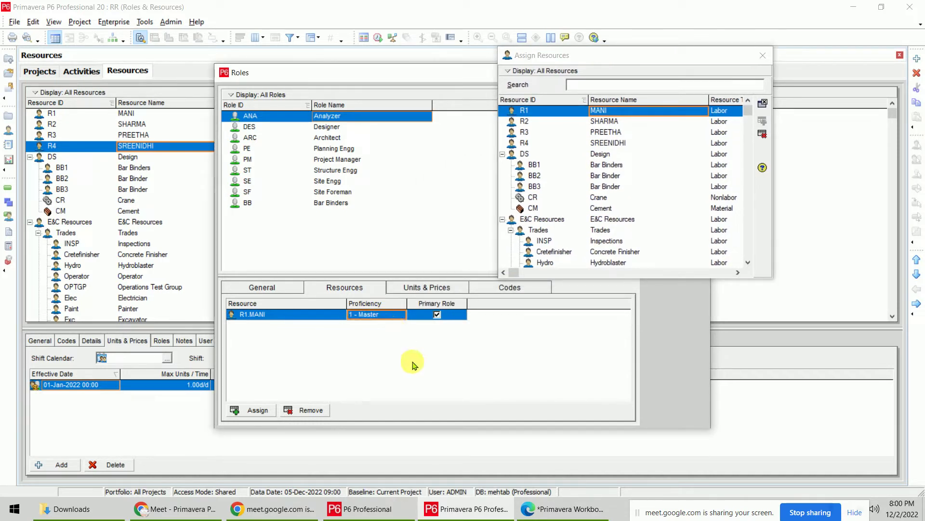
# - Assign resource R2 to the Designer role with proficiency 4 - Proficient
pyautogui.click(343, 127)
pyautogui.click(629, 121)
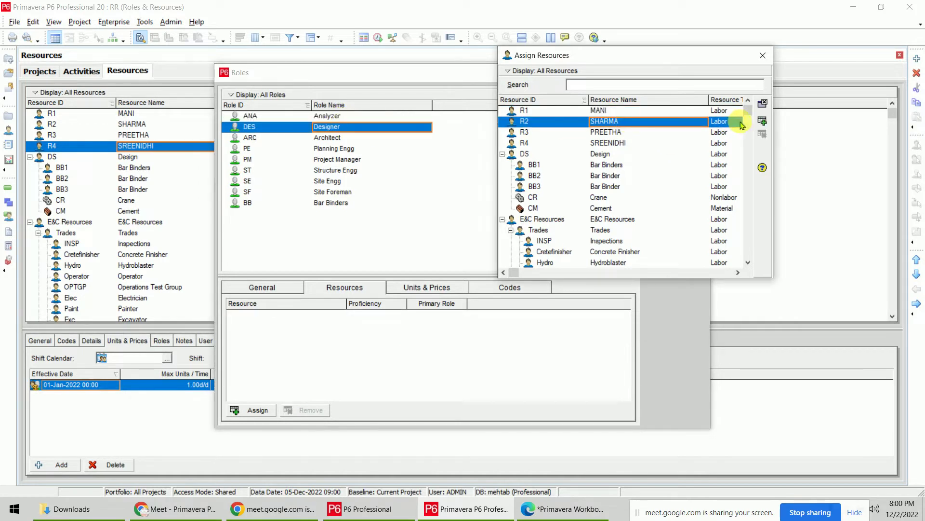
pyautogui.click(762, 121)
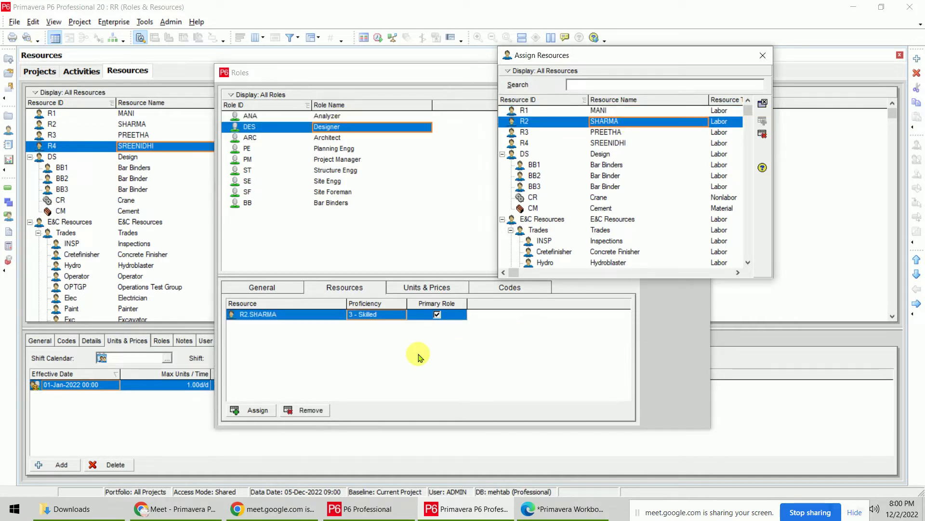
pyautogui.click(402, 317)
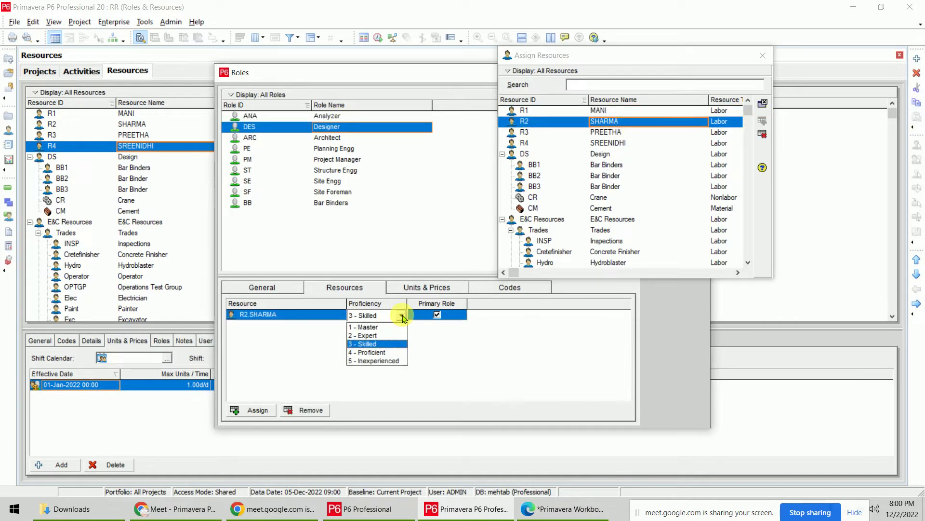
pyautogui.click(383, 352)
# - Assign resource R3 to the Architect role
pyautogui.click(343, 139)
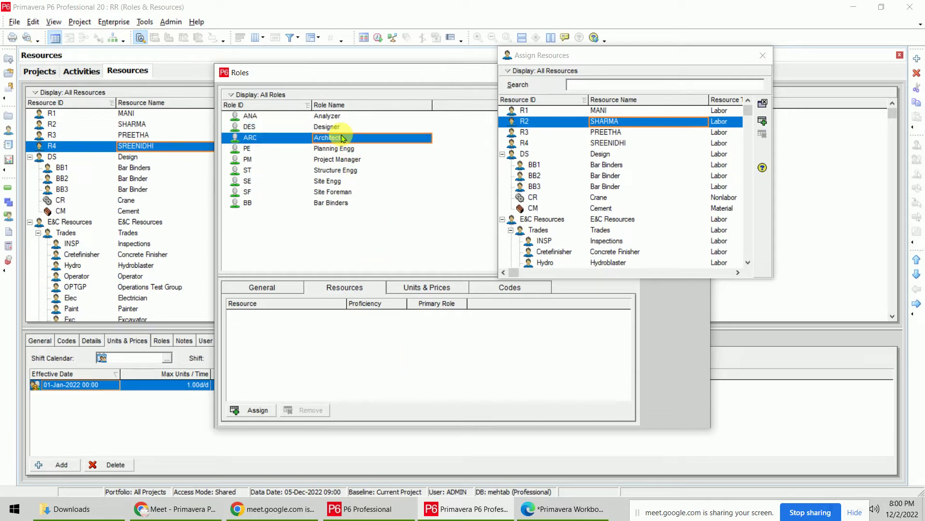
pyautogui.doubleClick(608, 135)
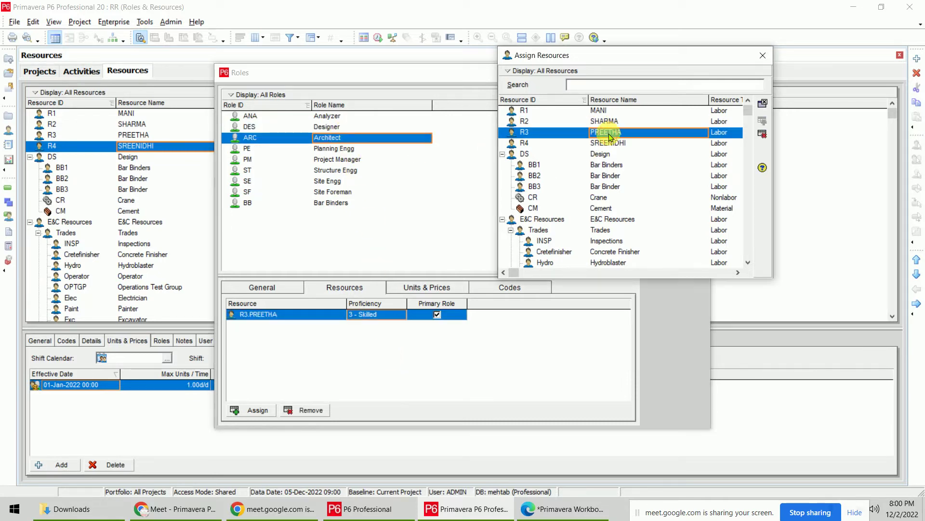
# - Set resource R3's proficiency in the Architect role to 2 - Expert and assign resource R4 to the Planning Engg role as 3 - Skilled
pyautogui.click(401, 316)
pyautogui.click(393, 335)
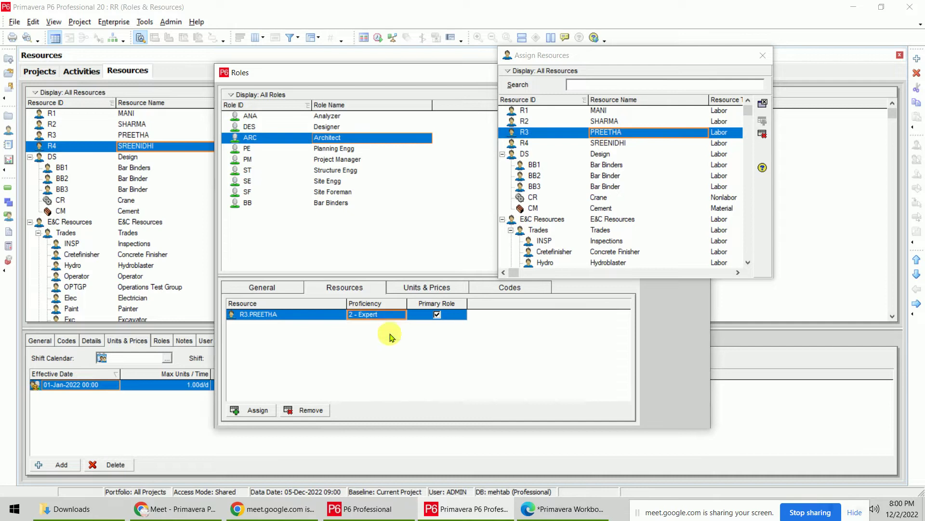
pyautogui.click(342, 150)
pyautogui.click(617, 143)
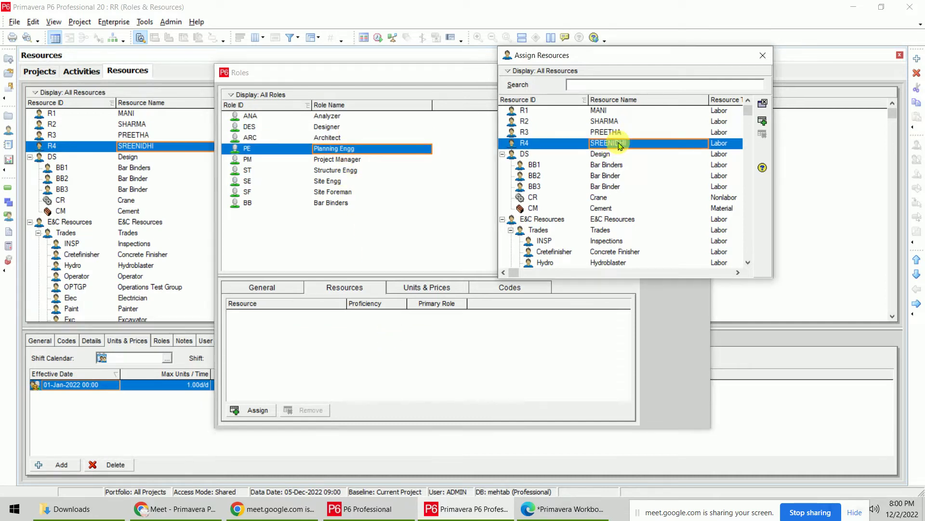
pyautogui.doubleClick(640, 143)
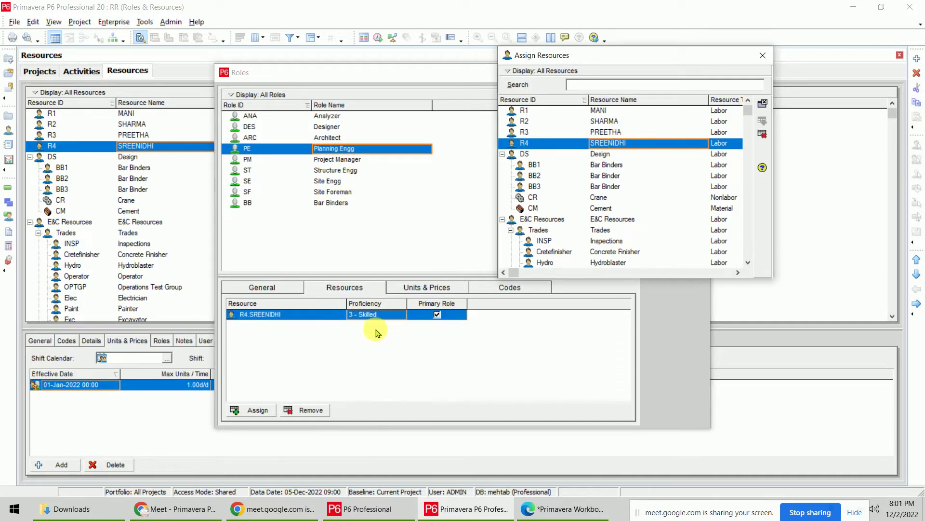
pyautogui.click(397, 316)
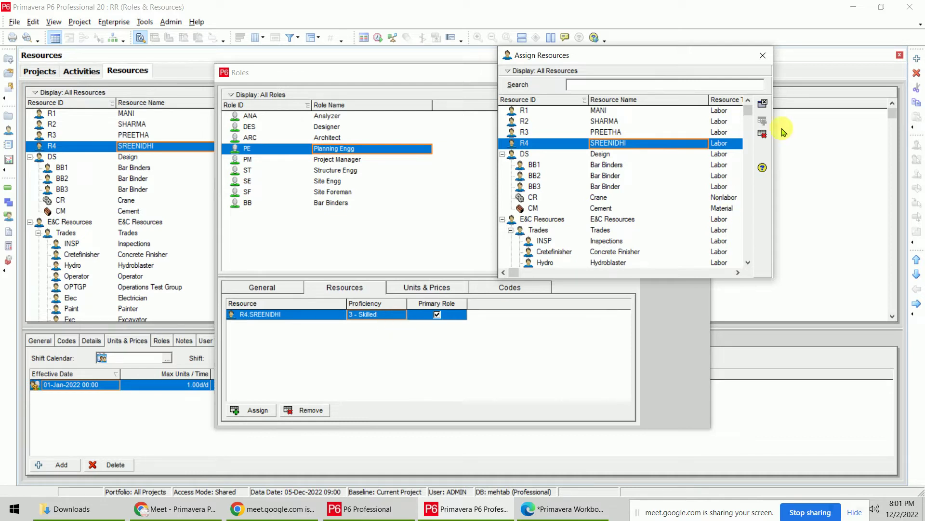
pyautogui.click(762, 103)
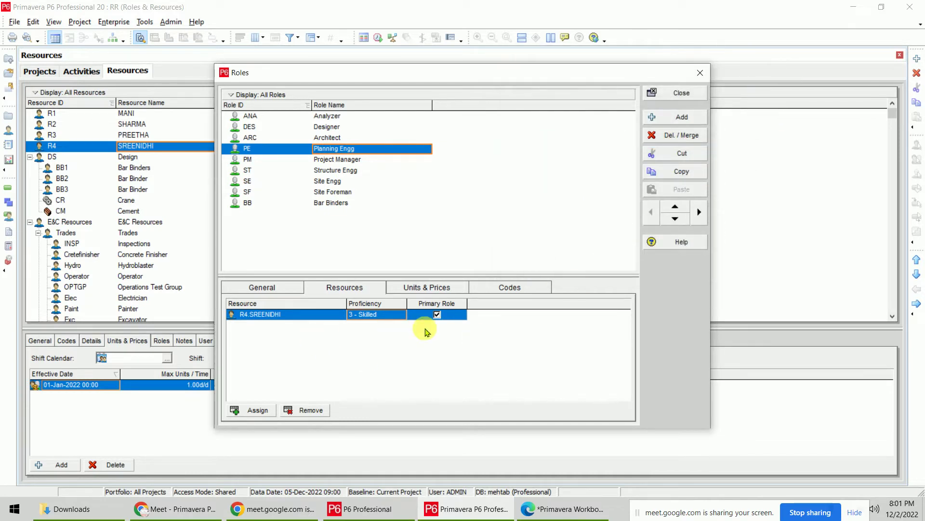
pyautogui.click(662, 92)
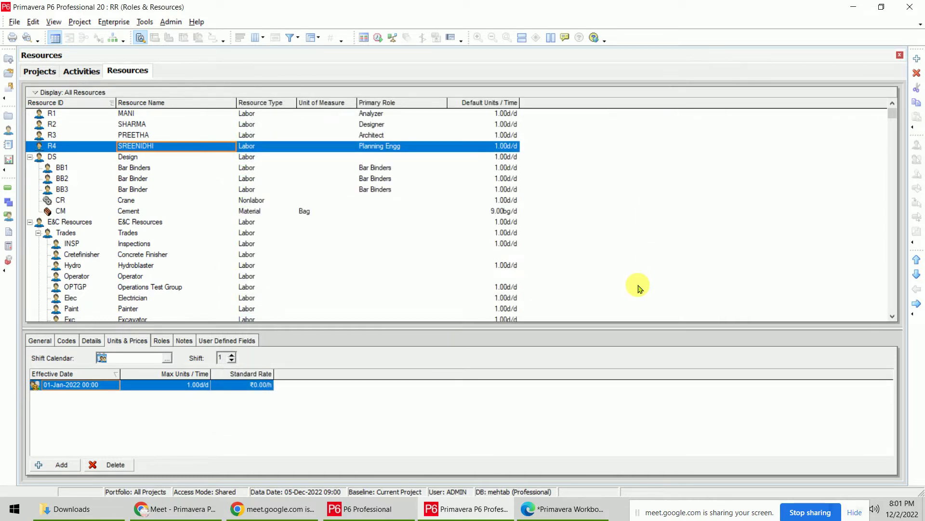
# - Show the project's activities, switch to the Primavera Workbook PDF in Edge, and mark activity A, its two roles and their units in exercise e
pyautogui.click(82, 71)
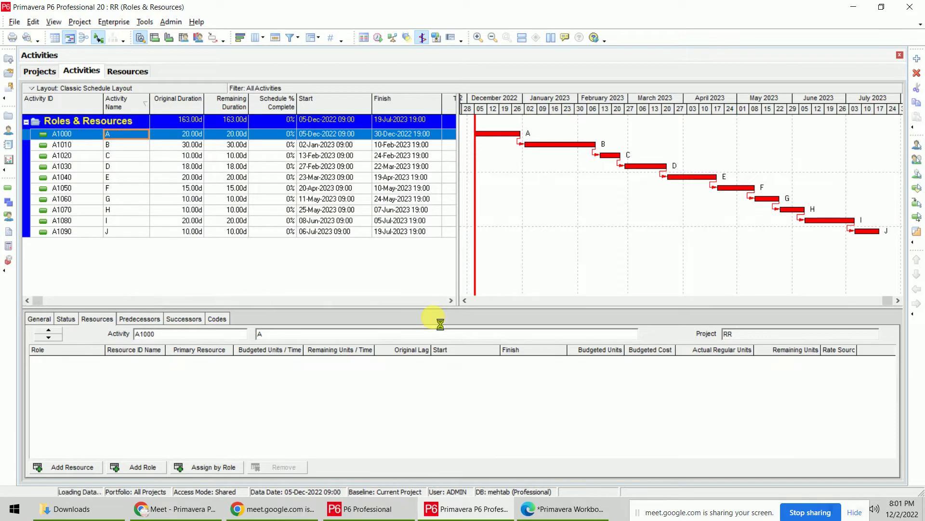
pyautogui.click(561, 509)
pyautogui.scroll(-6, 554, 296)
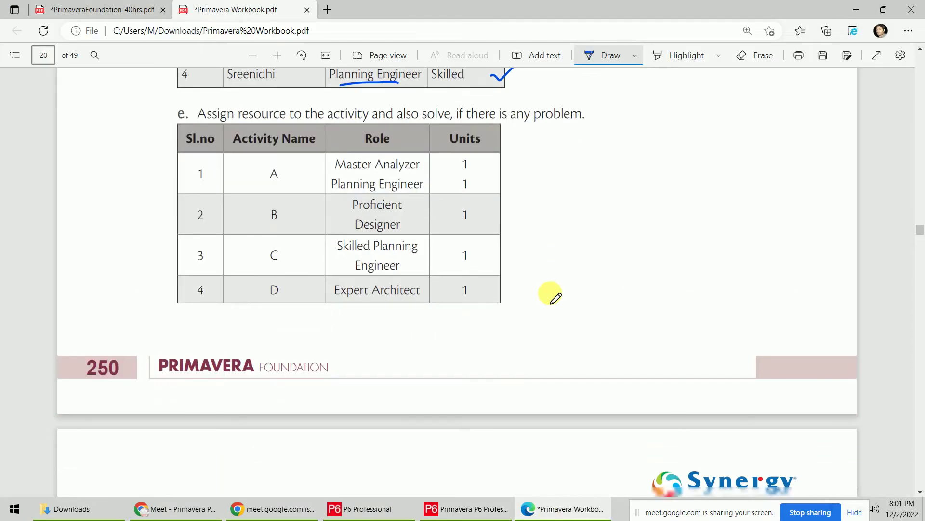
pyautogui.scroll(2, 550, 295)
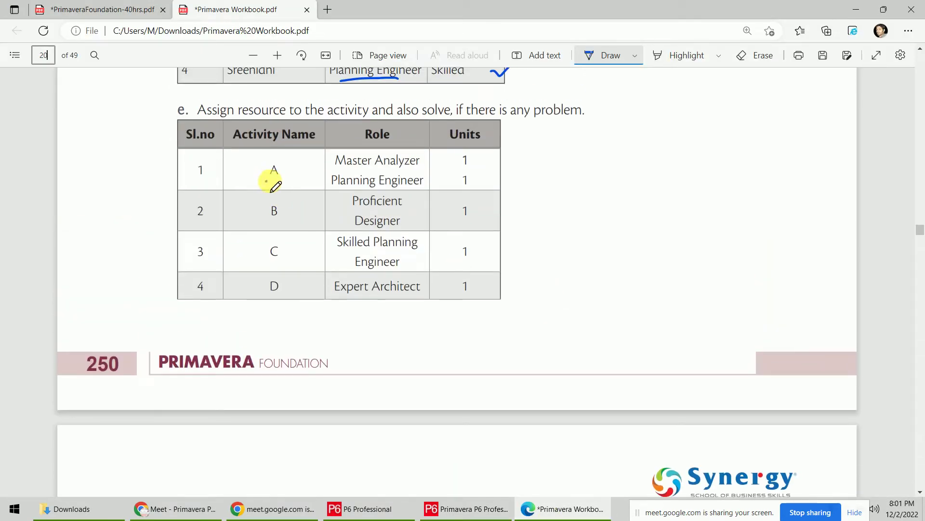
pyautogui.moveTo(278, 183)
pyautogui.mouseDown()
pyautogui.moveTo(269, 157)
pyautogui.moveTo(276, 183)
pyautogui.mouseUp()
pyautogui.moveTo(339, 173); pyautogui.dragTo(420, 169)
pyautogui.moveTo(348, 190); pyautogui.dragTo(422, 187)
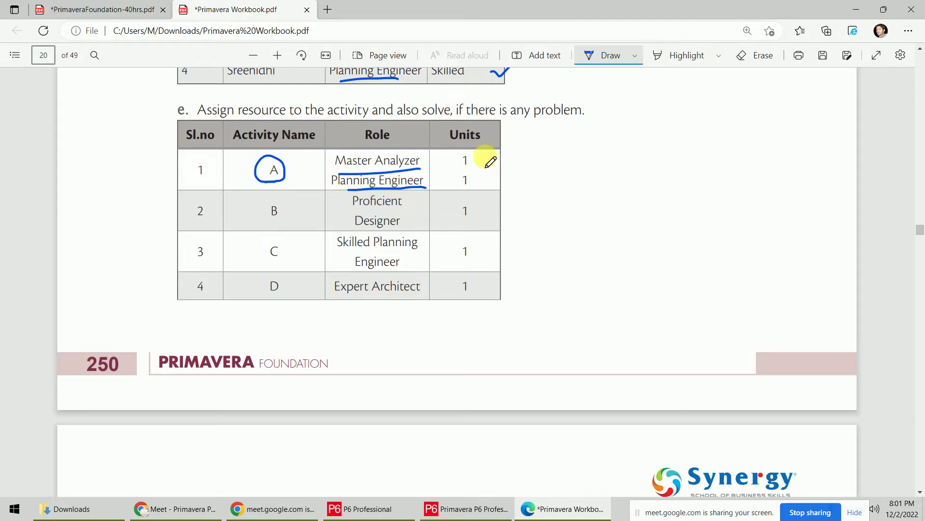
pyautogui.moveTo(484, 157)
pyautogui.mouseDown()
pyautogui.moveTo(500, 159)
pyautogui.moveTo(505, 173)
pyautogui.mouseUp()
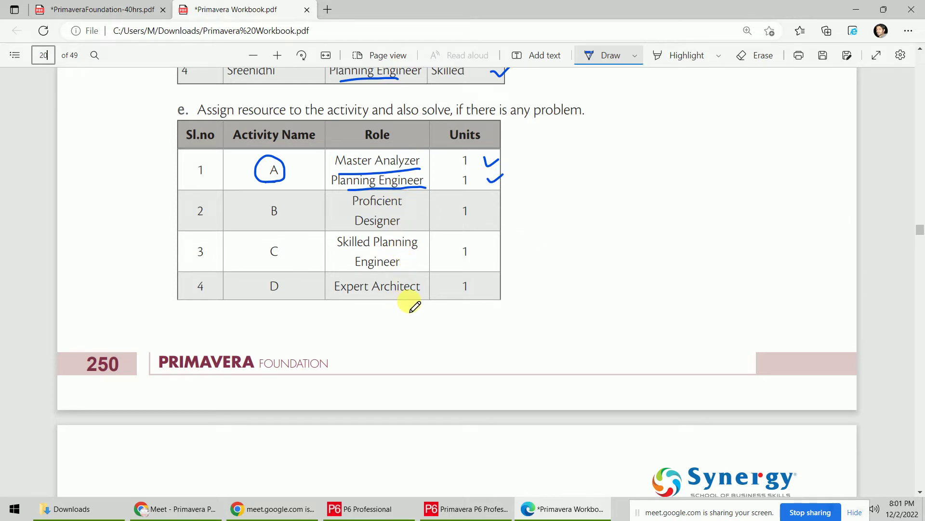
# - Switch back to Primavera P6 and assign the Analyzer and Planning Engg roles to activity A
pyautogui.click(559, 513)
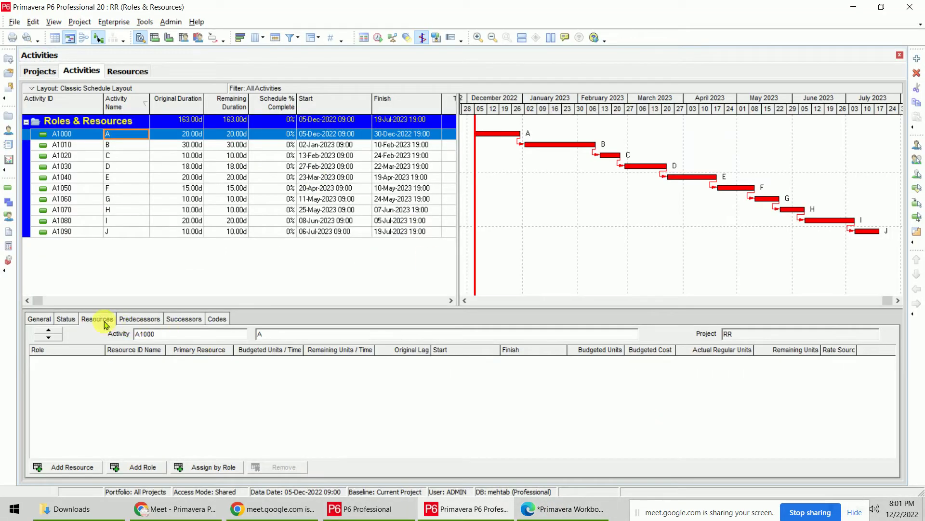
pyautogui.click(140, 467)
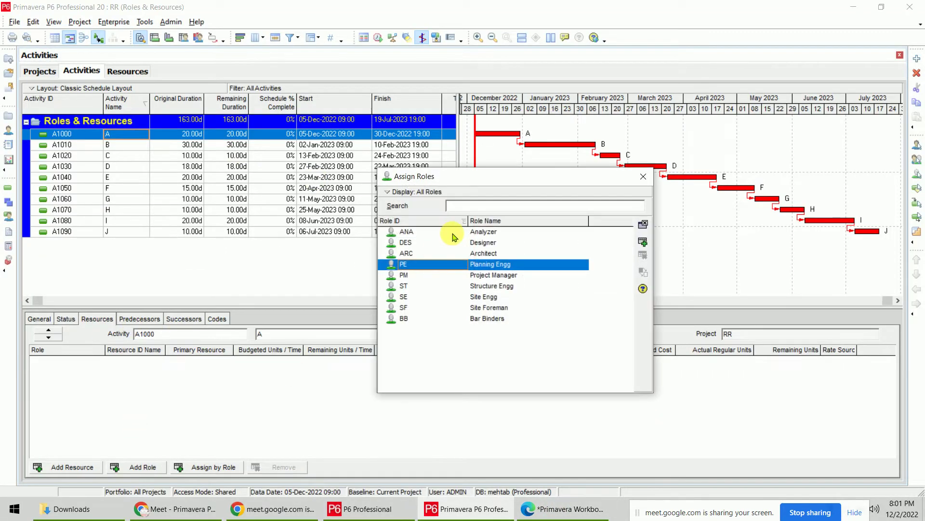
pyautogui.doubleClick(506, 232)
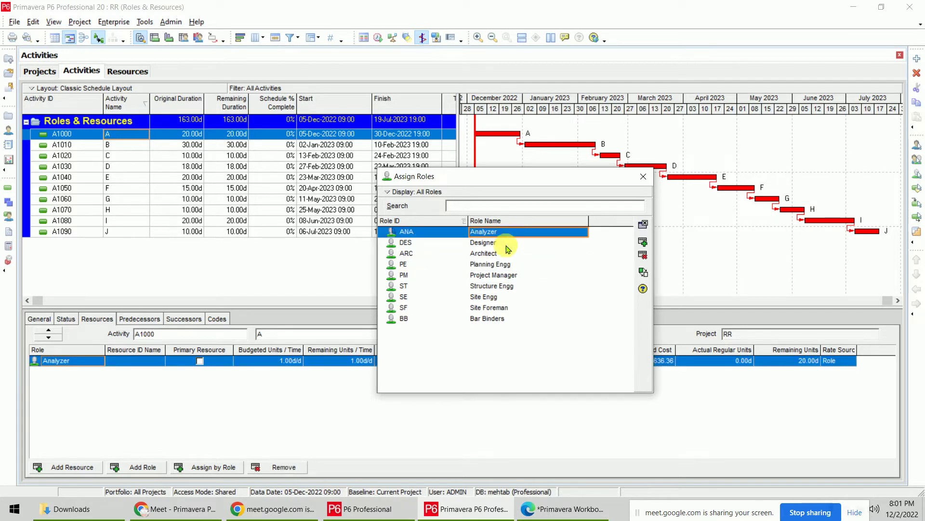
pyautogui.doubleClick(509, 264)
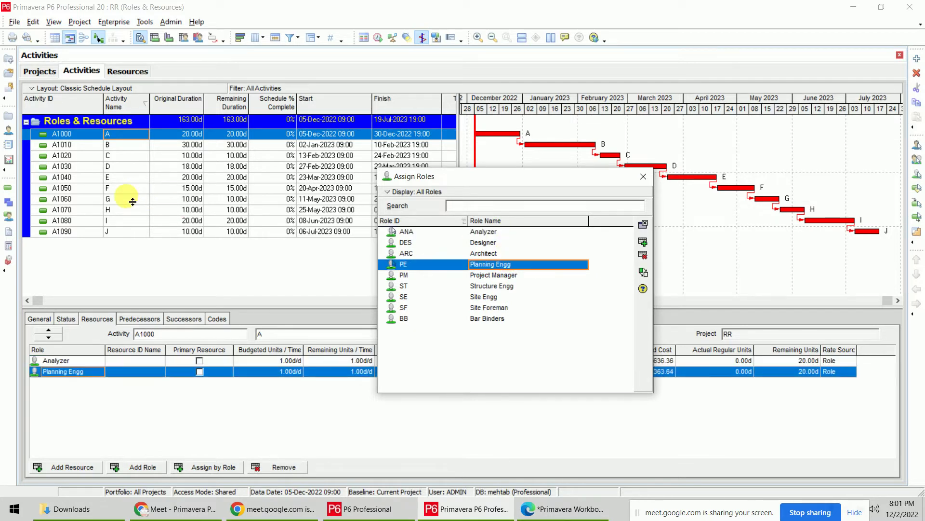
# - Assign the Designer role to activity B, Planning Engg to activity C and Architect to activity D
pyautogui.click(136, 145)
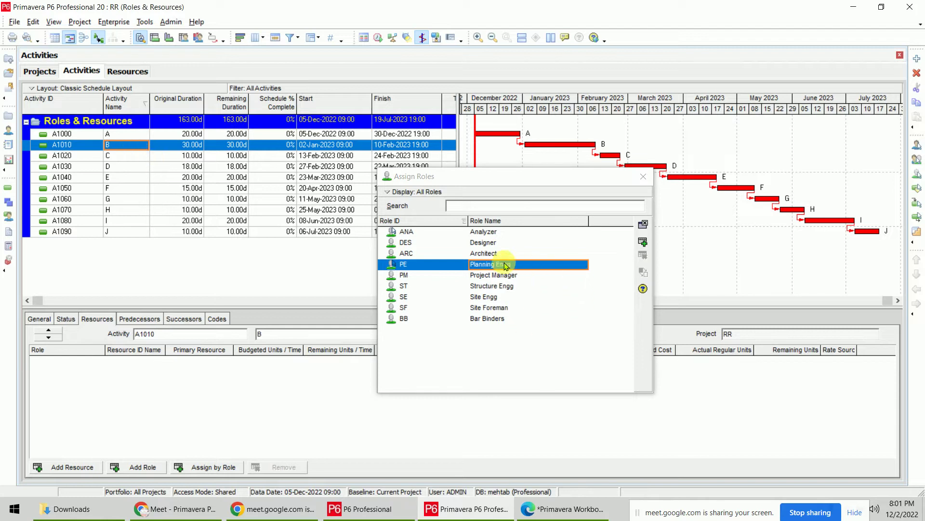
pyautogui.doubleClick(489, 243)
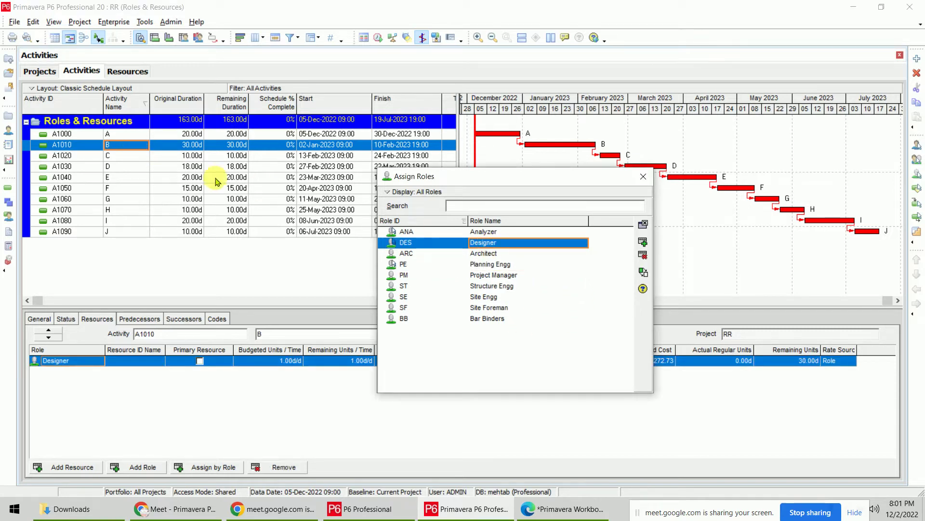
pyautogui.click(210, 157)
pyautogui.doubleClick(491, 264)
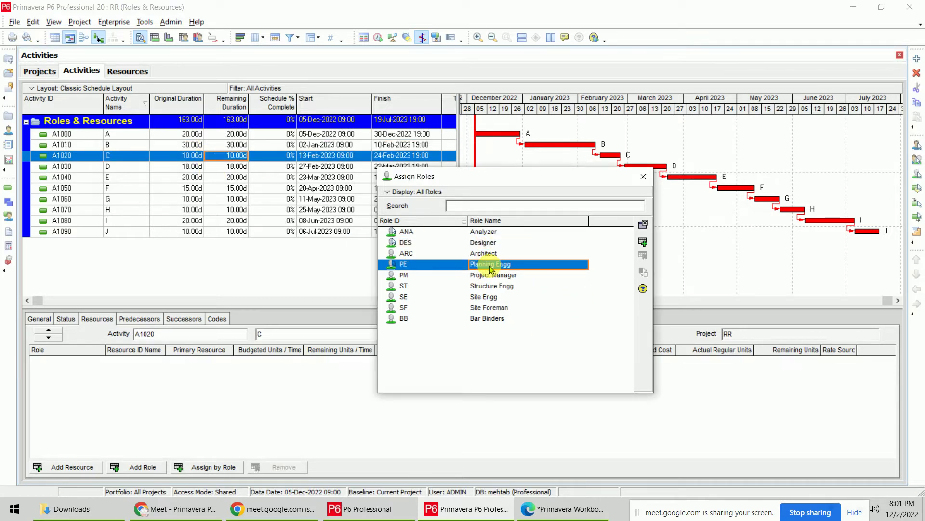
pyautogui.click(181, 167)
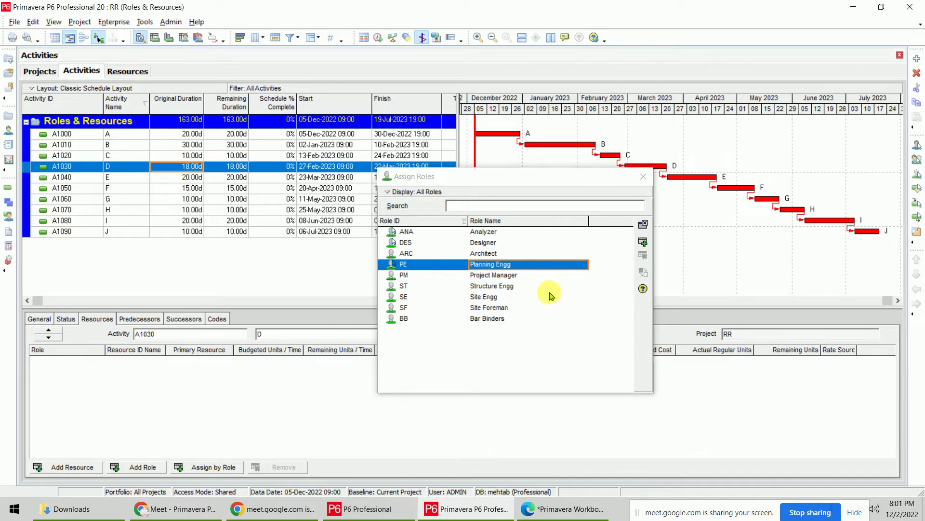
pyautogui.doubleClick(488, 254)
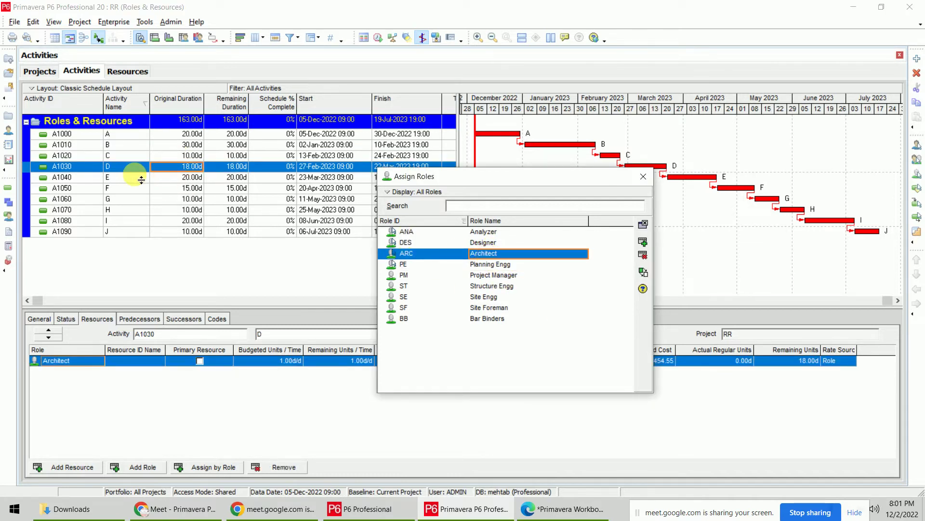
# - Assign the Designer role to activity E, Analyzer to activity F and Planning Engg to activity G
pyautogui.click(132, 178)
pyautogui.doubleClick(505, 242)
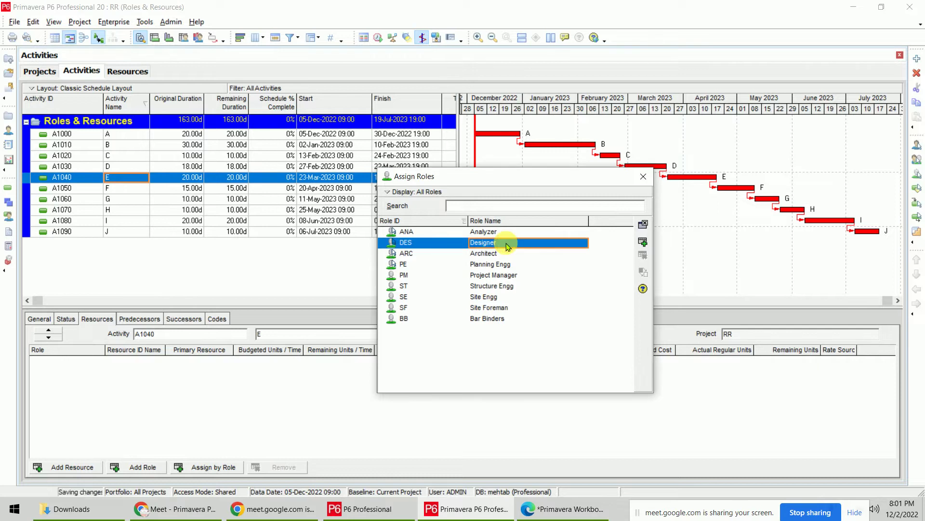
pyautogui.click(126, 188)
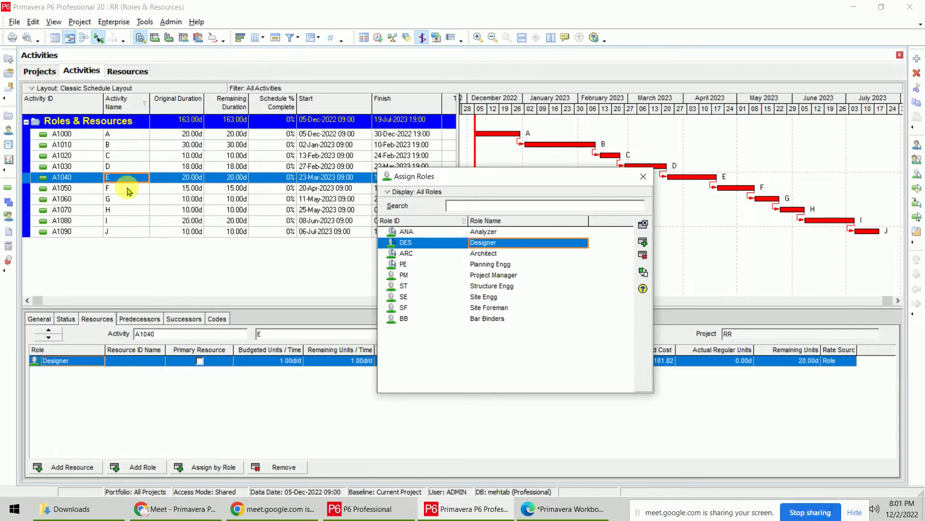
pyautogui.doubleClick(496, 233)
pyautogui.click(131, 199)
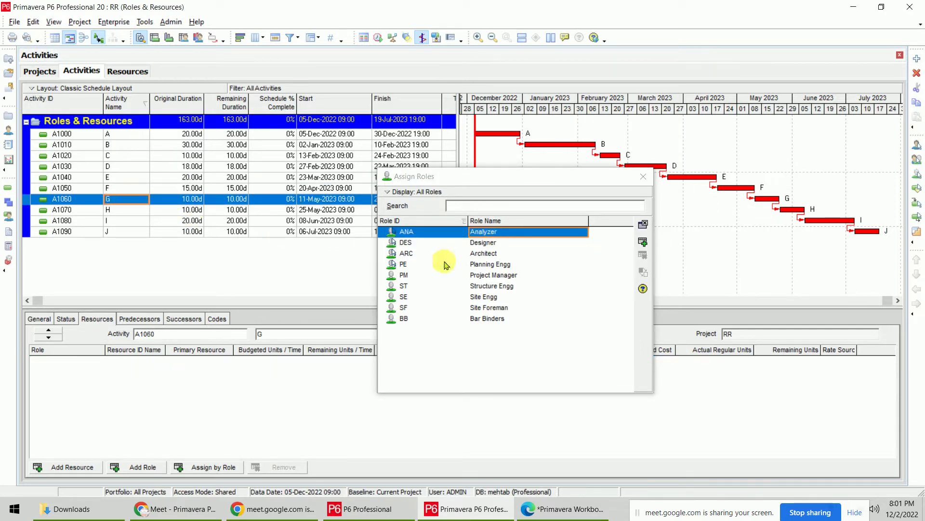
pyautogui.click(485, 266)
pyautogui.doubleClick(485, 265)
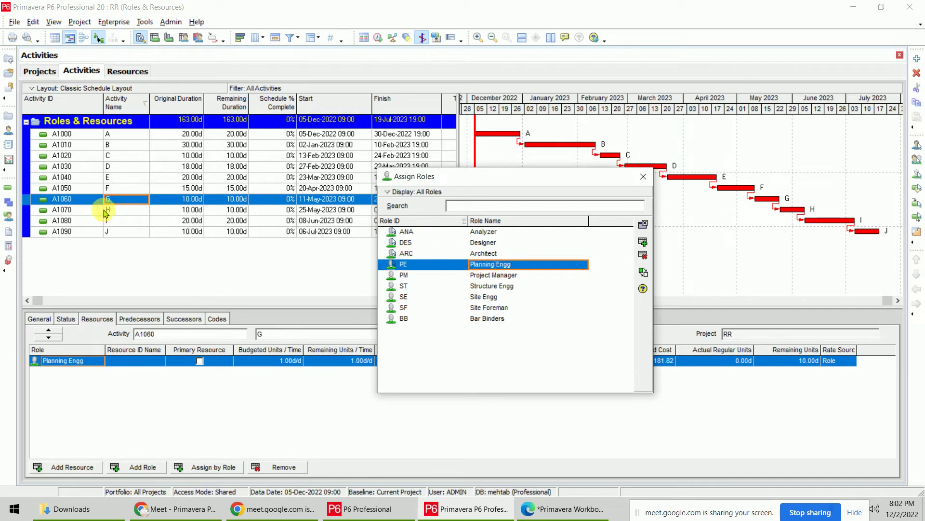
# - Assign the Planning Engg role to activities H and J and the Designer role to activity I, then close the role assignment
pyautogui.click(124, 210)
pyautogui.doubleClick(485, 266)
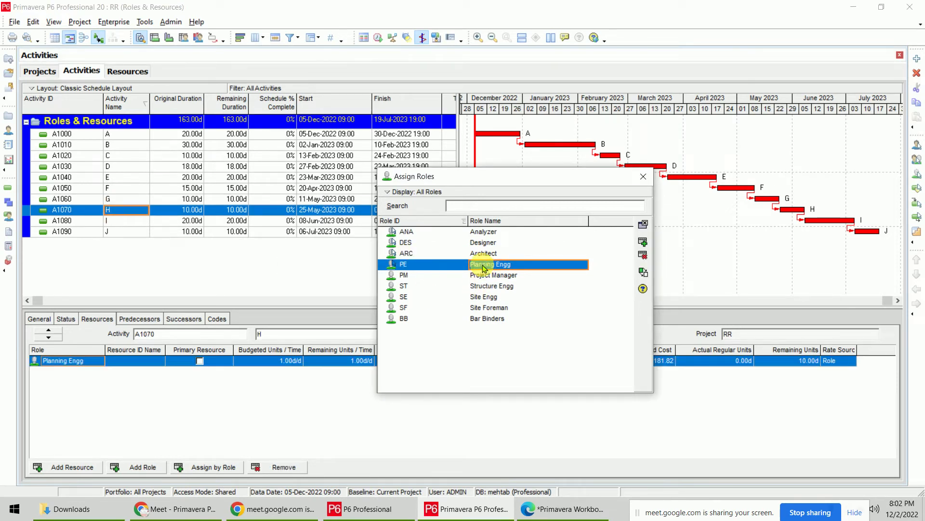
pyautogui.click(125, 220)
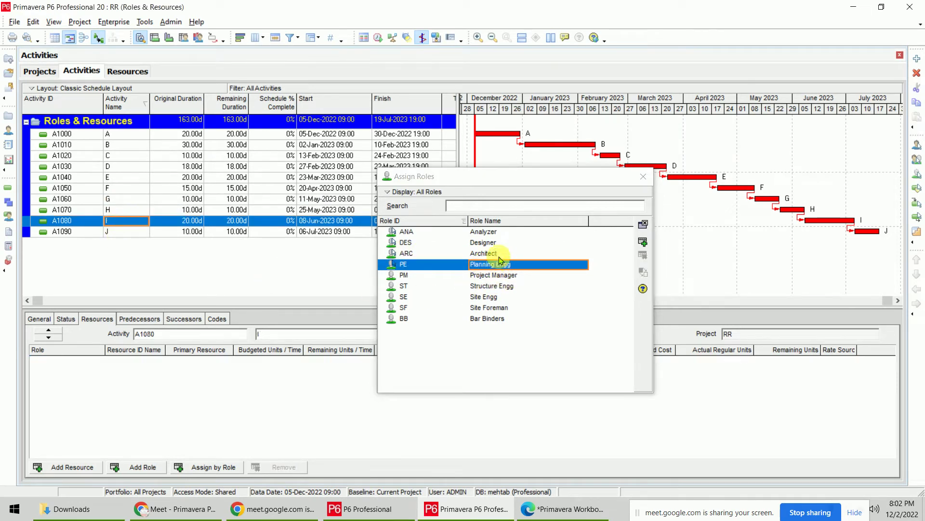
pyautogui.doubleClick(483, 242)
pyautogui.click(125, 232)
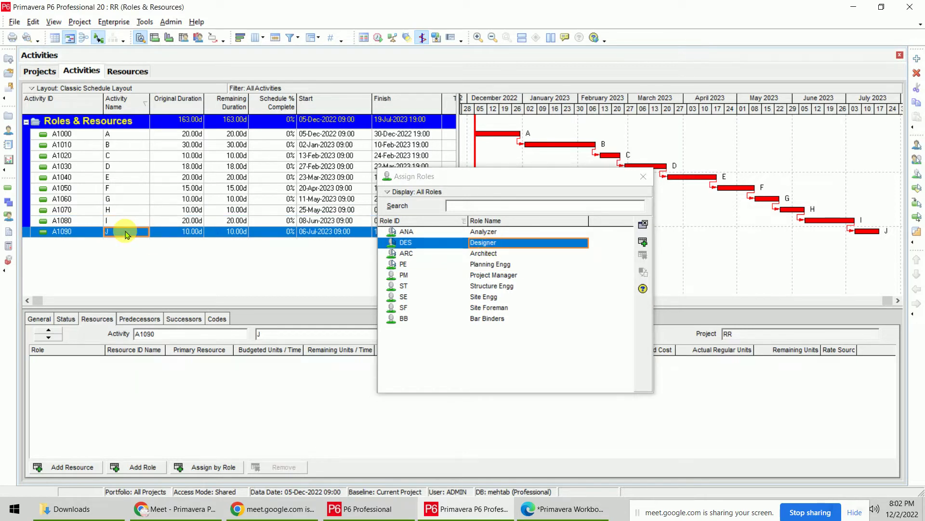
pyautogui.doubleClick(487, 264)
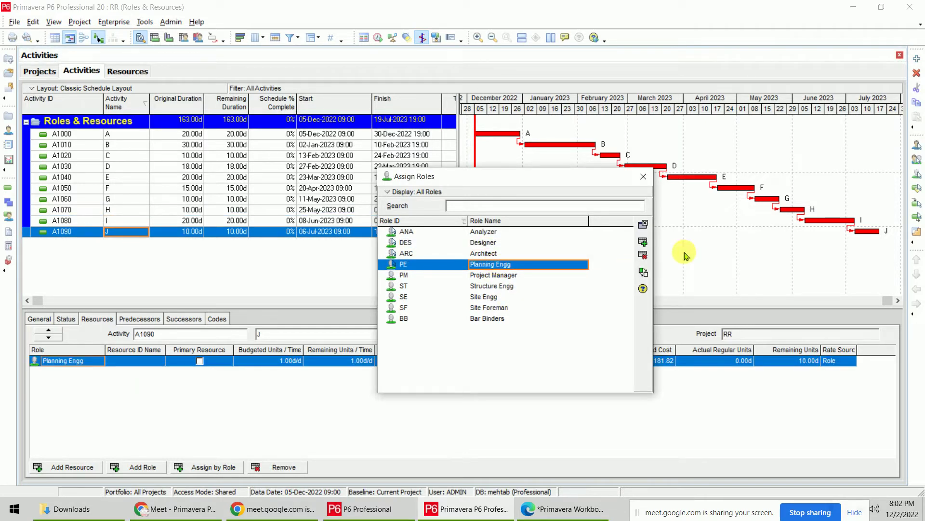
pyautogui.click(643, 176)
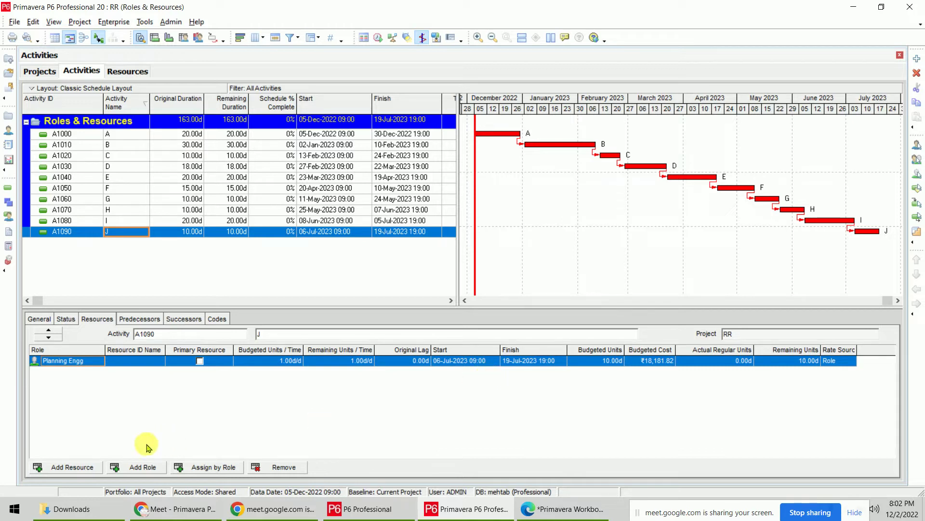
# - Assign resource R1 by role to the Analyzer role of activity A and widen the Rate Source column of its assignments
pyautogui.click(140, 136)
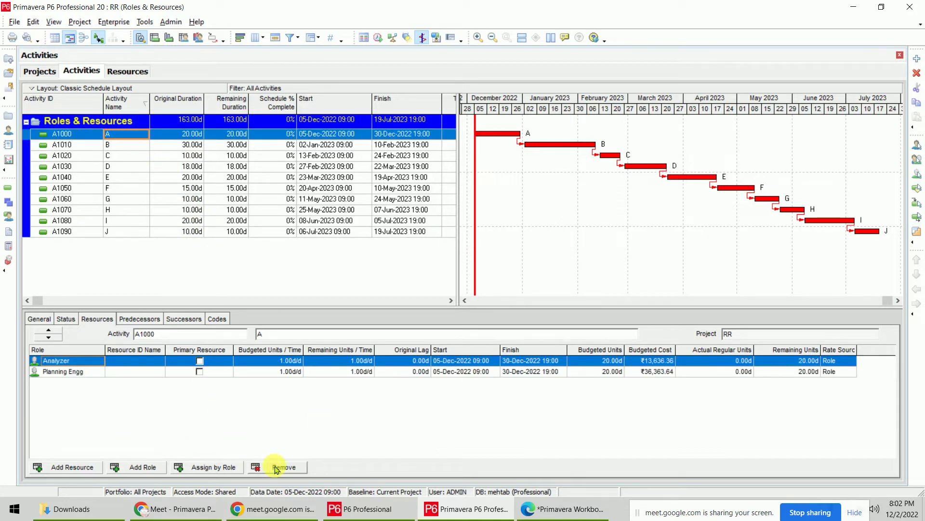
pyautogui.click(213, 471)
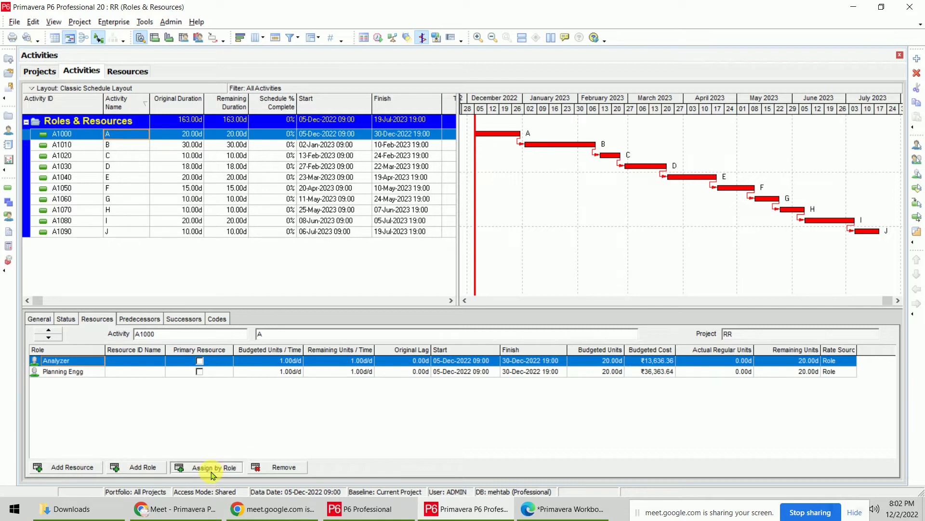
pyautogui.click(64, 365)
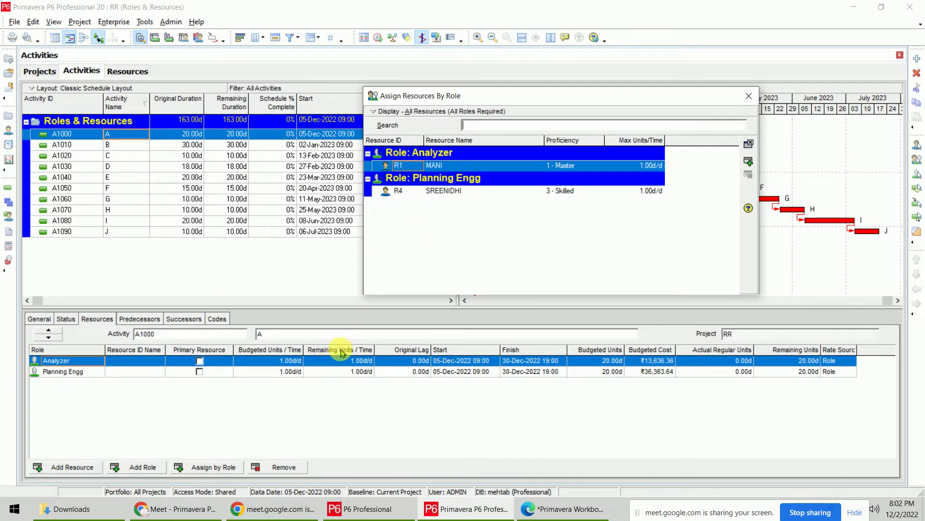
pyautogui.click(466, 166)
pyautogui.click(748, 161)
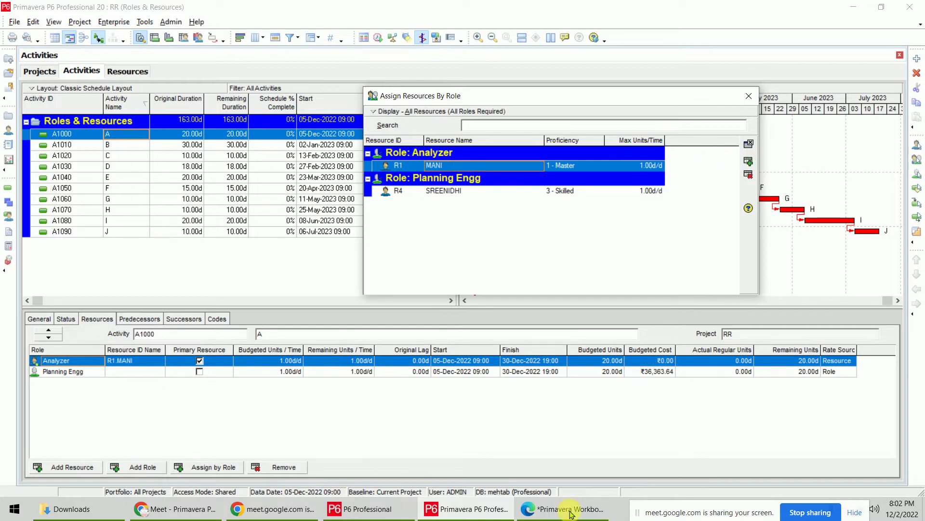
pyautogui.moveTo(569, 515)
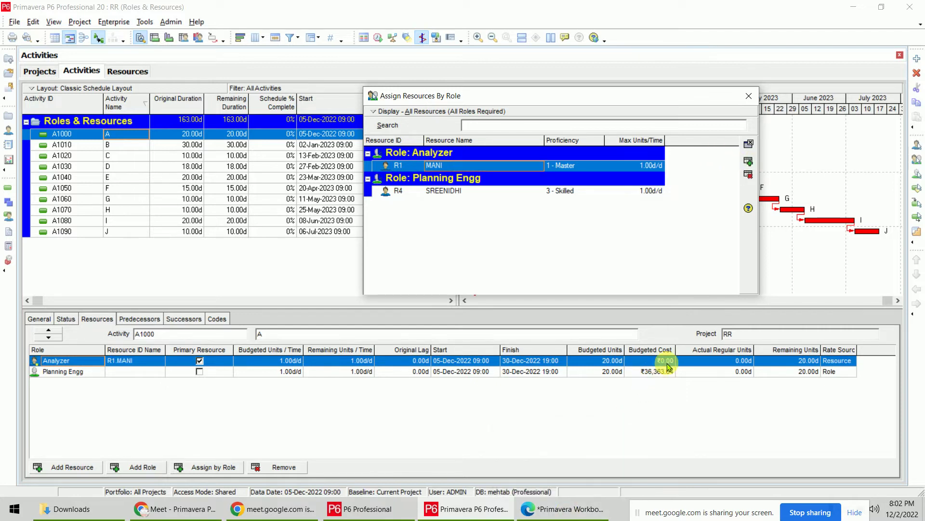
pyautogui.moveTo(866, 357)
pyautogui.mouseDown()
pyautogui.moveTo(894, 359)
pyautogui.moveTo(882, 360)
pyautogui.mouseUp()
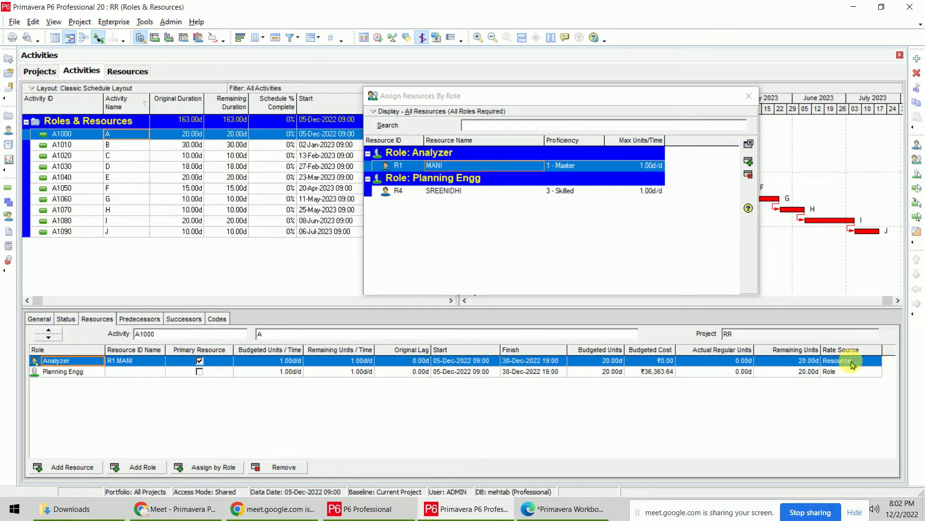
# - Set the Rate Source of R1's Analyzer assignment on activity A to Role and accept the cost recalculation
pyautogui.click(852, 365)
pyautogui.click(875, 361)
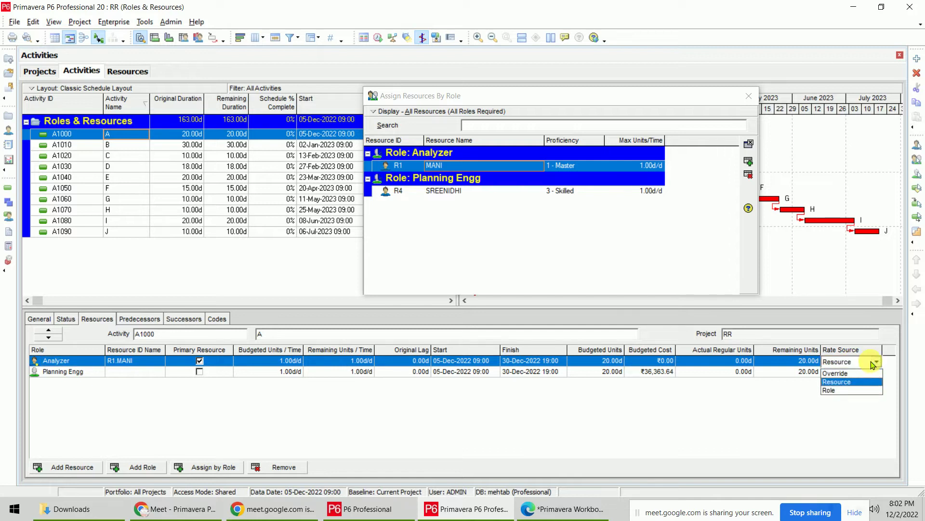
pyautogui.click(857, 391)
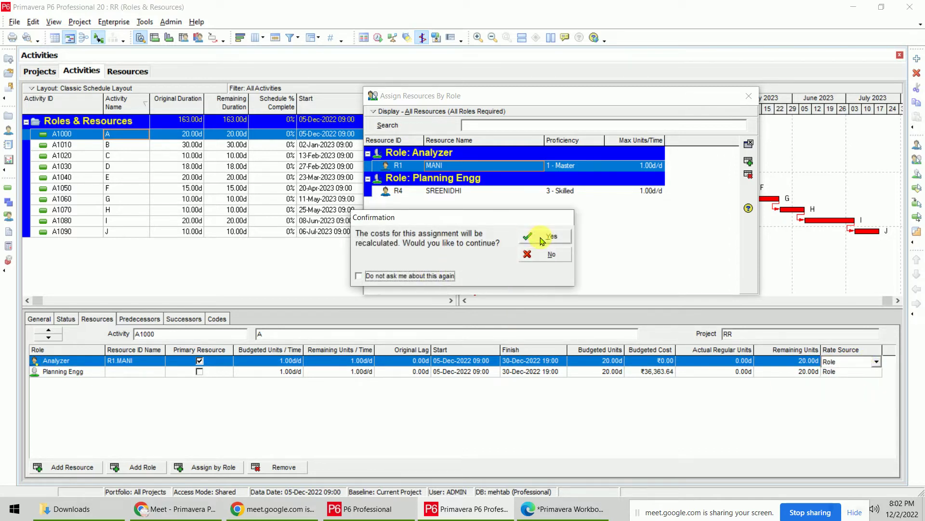
pyautogui.click(431, 277)
pyautogui.click(463, 274)
pyautogui.click(555, 236)
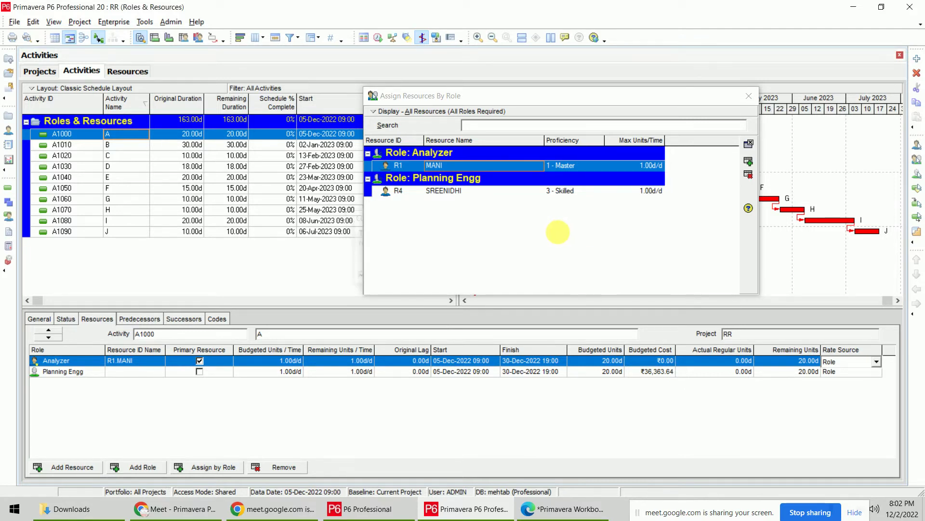
pyautogui.click(652, 363)
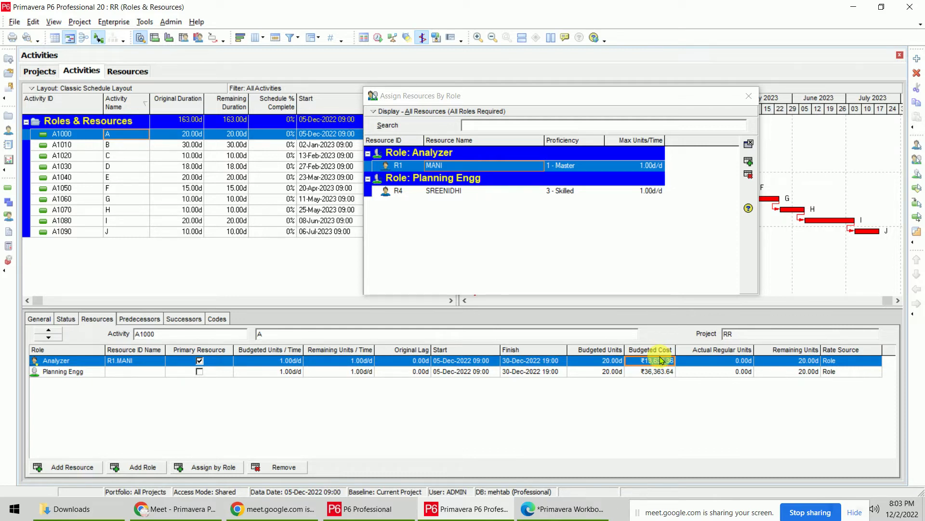
# - Switch the Rate Source of activity A's Analyzer assignment to Resource to compare its budgeted cost
pyautogui.click(868, 361)
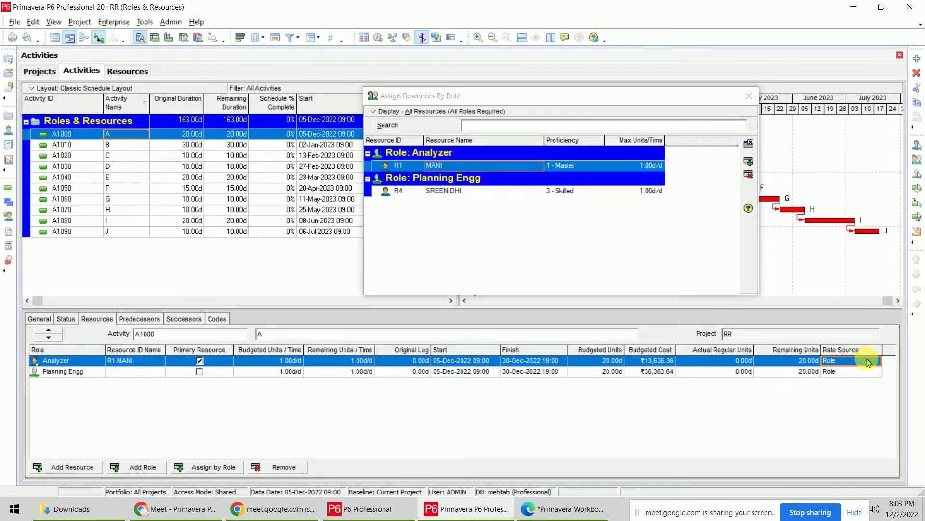
pyautogui.click(868, 361)
pyautogui.click(861, 380)
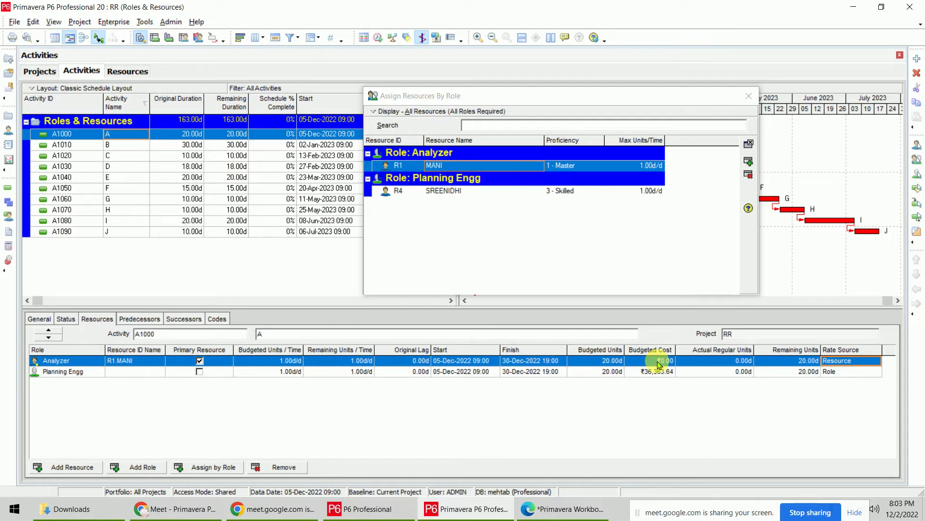
# - Set the Analyzer assignment's Rate Source to Role and close the resource assignment by role
pyautogui.click(874, 361)
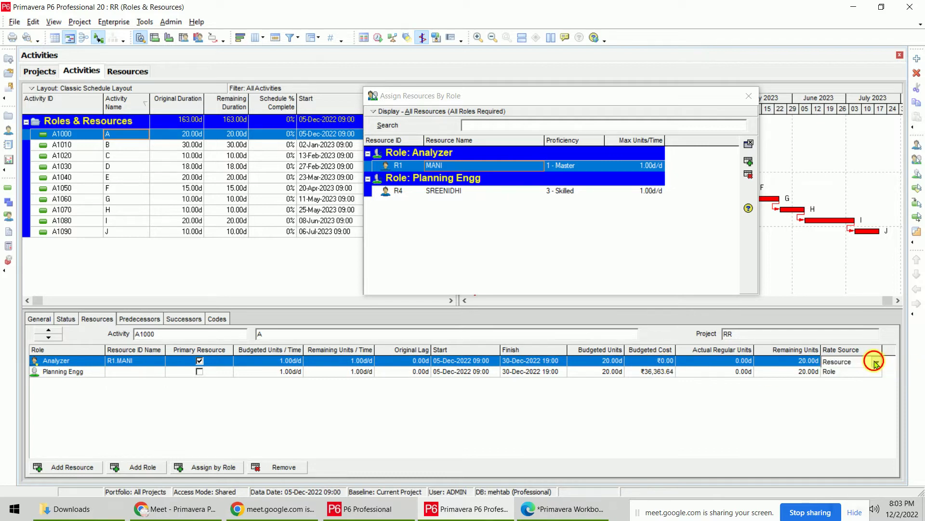
pyautogui.click(856, 391)
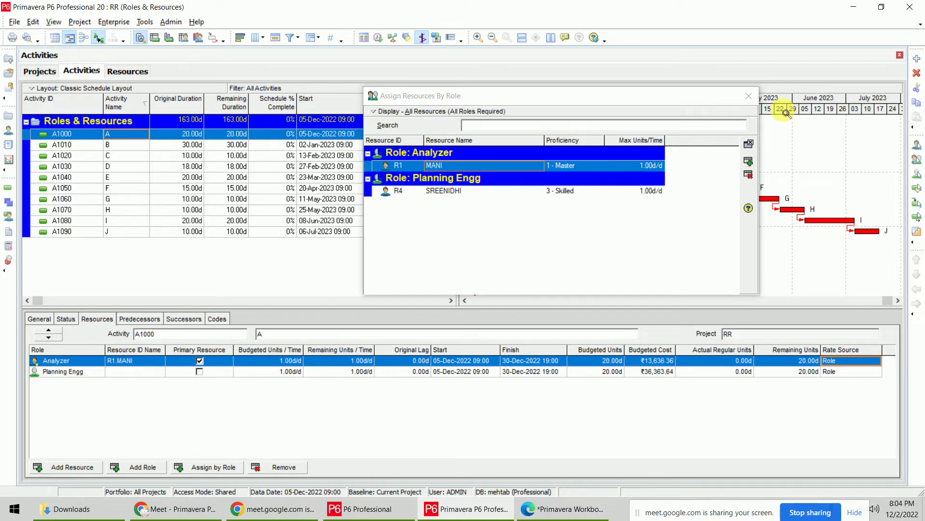
pyautogui.click(750, 97)
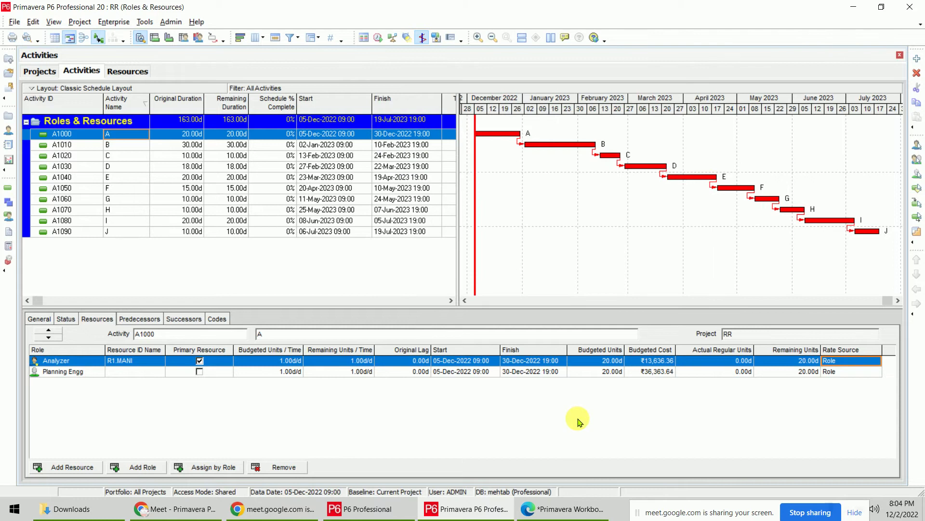
pyautogui.click(196, 513)
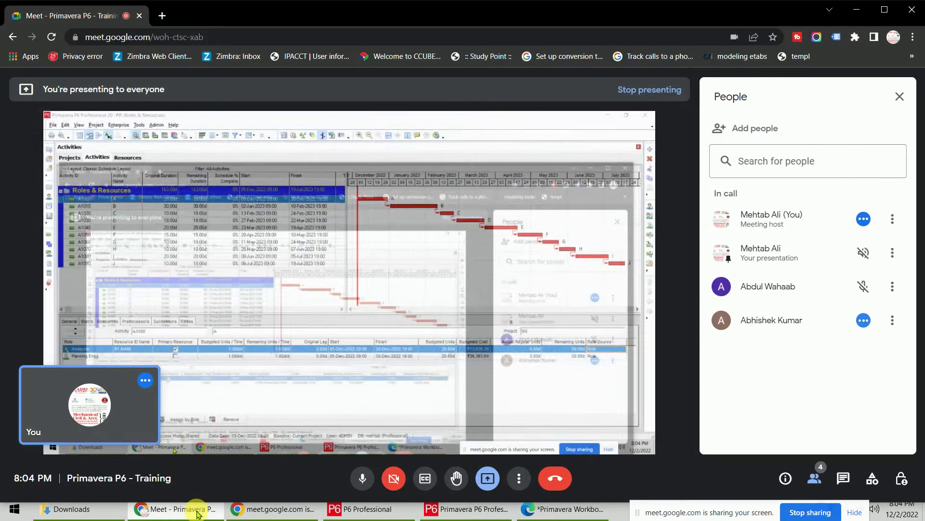
pyautogui.click(196, 513)
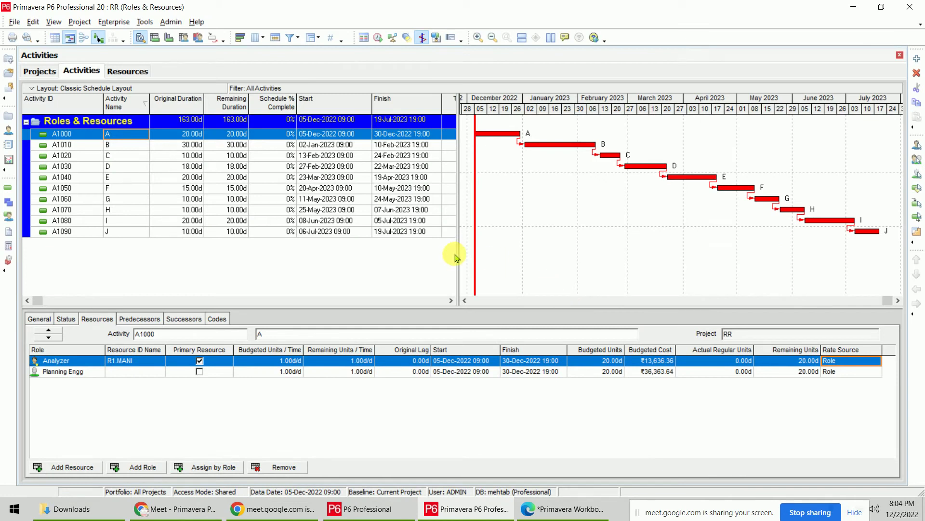
# - Widen the activity table beside the Gantt chart and narrow its Activity ID column
pyautogui.moveTo(458, 174); pyautogui.dragTo(608, 180)
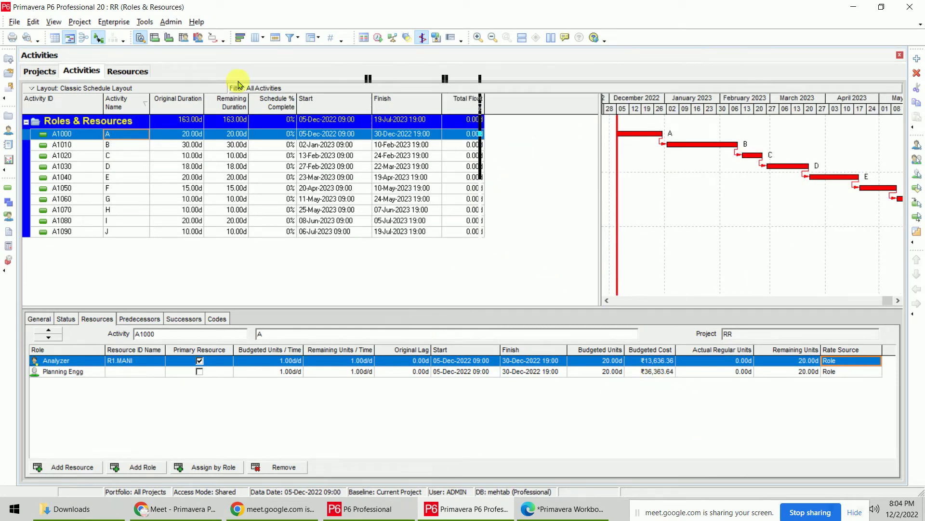
pyautogui.click(467, 507)
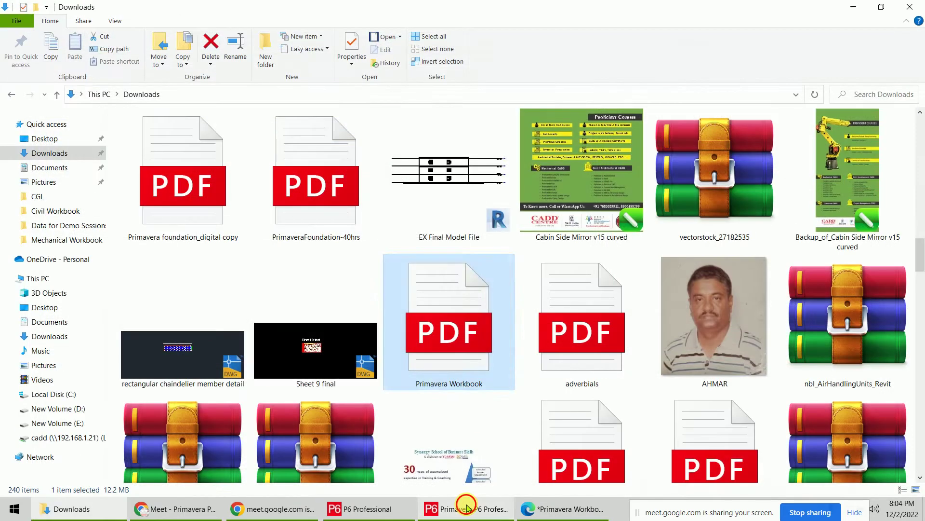
pyautogui.click(465, 504)
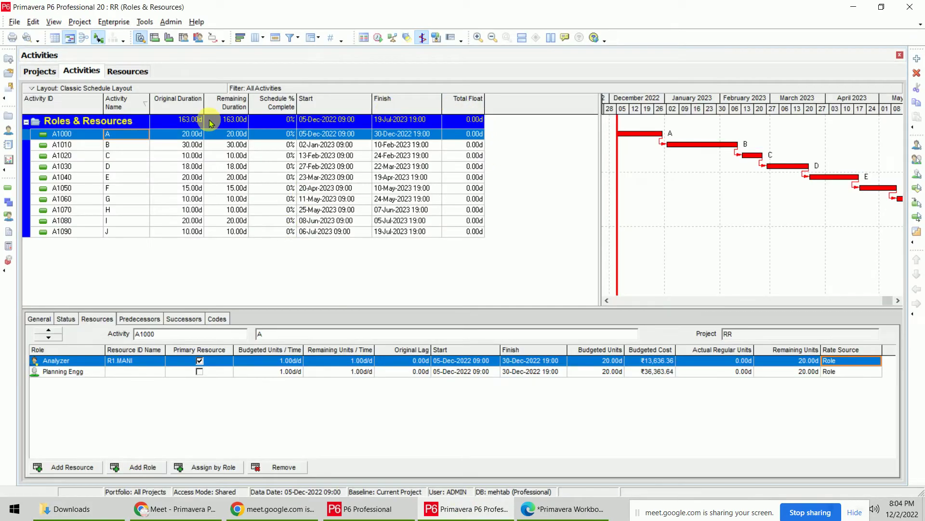
pyautogui.click(188, 125)
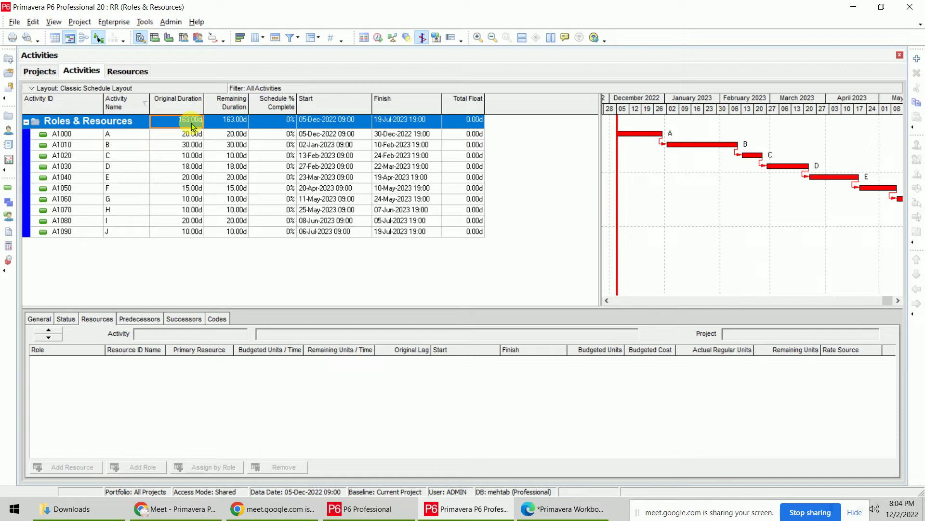
pyautogui.moveTo(104, 102); pyautogui.dragTo(87, 102)
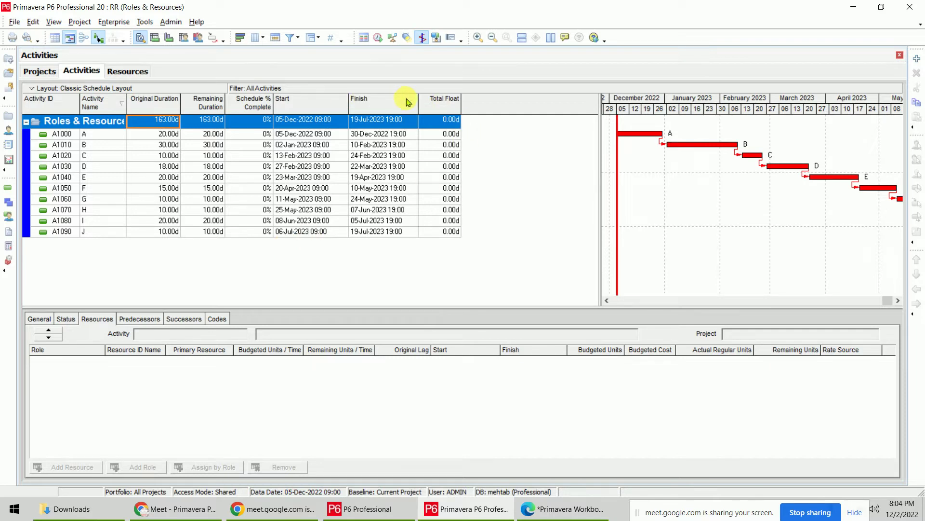
# - Open the activity table's column settings, enlarge the dialog and group the available options as List
pyautogui.rightClick(438, 107)
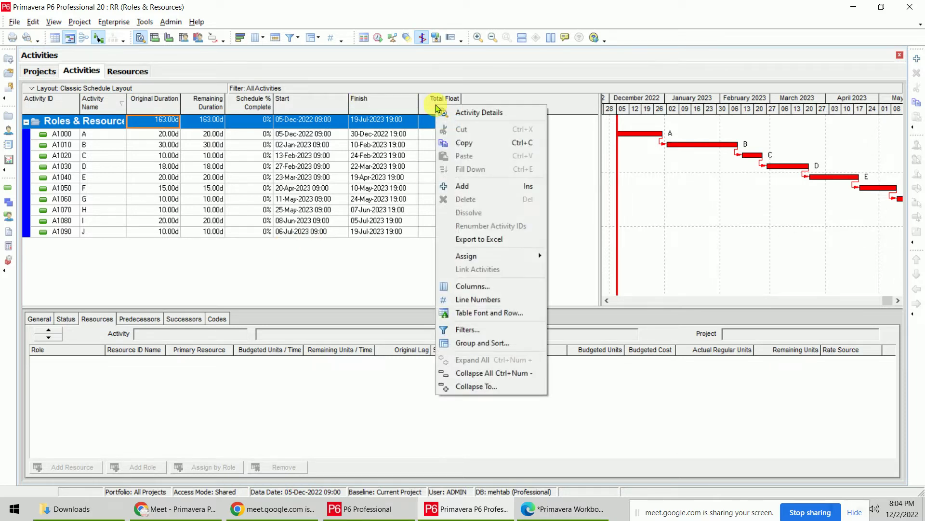
pyautogui.click(502, 289)
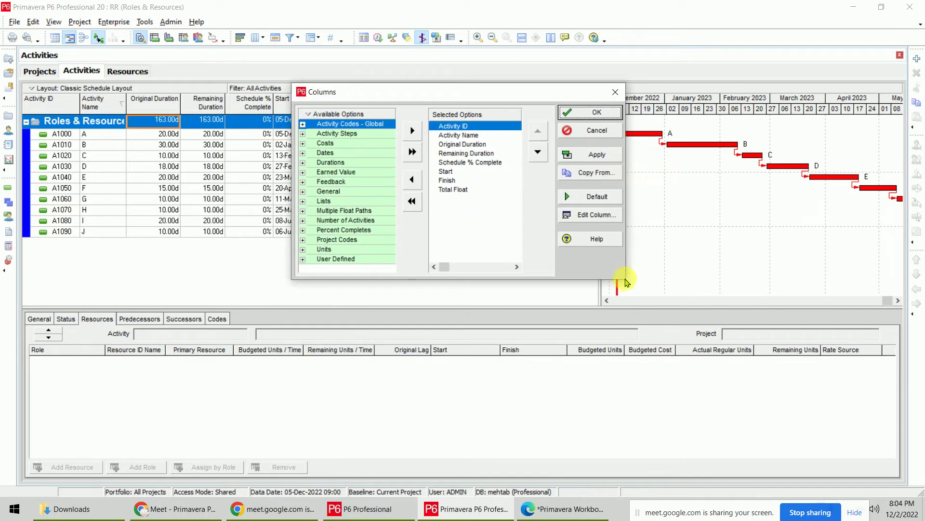
pyautogui.moveTo(628, 285); pyautogui.dragTo(723, 370)
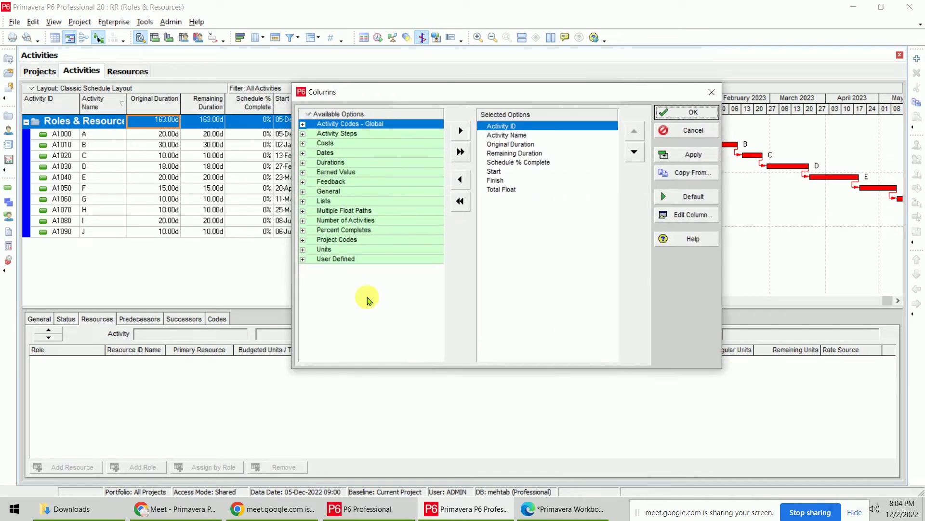
pyautogui.rightClick(320, 120)
pyautogui.moveTo(372, 162)
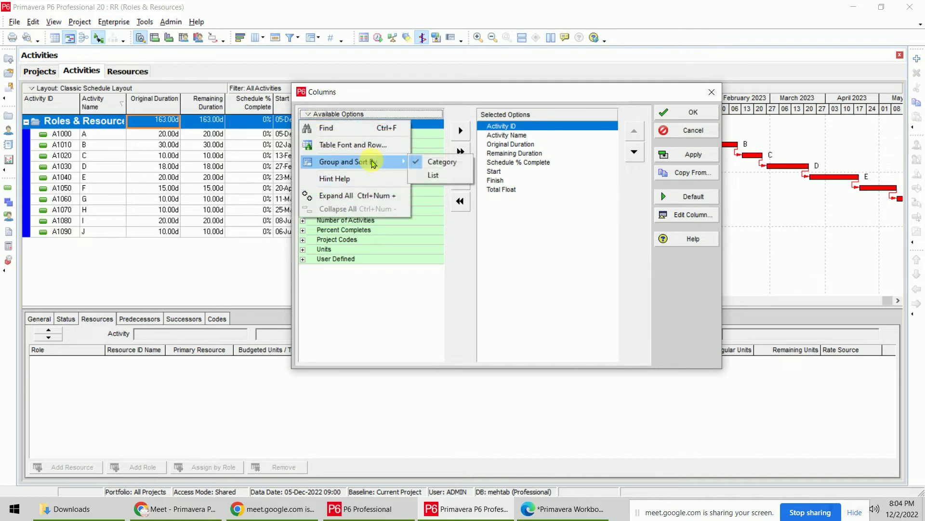
pyautogui.click(436, 175)
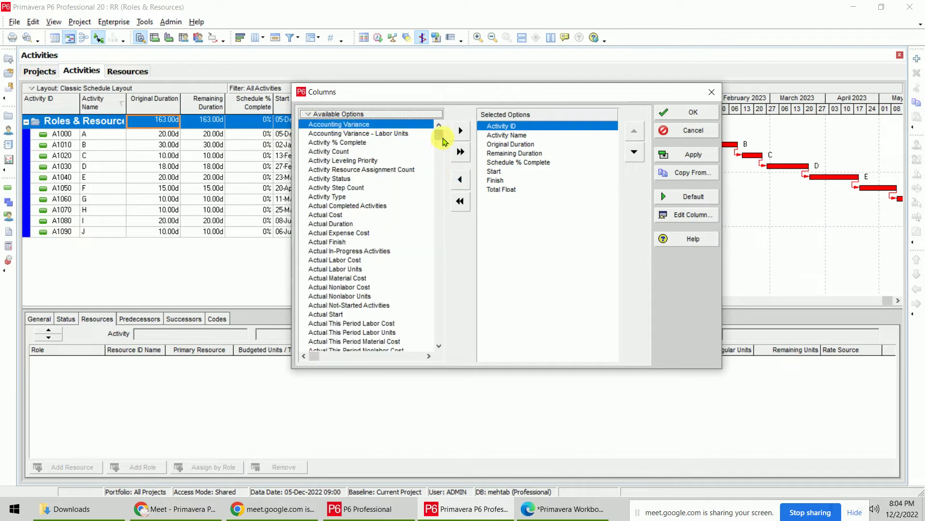
# - Add Budgeted Total Cost after Total Float to the selected columns and apply the column settings
pyautogui.moveTo(440, 139); pyautogui.dragTo(440, 201)
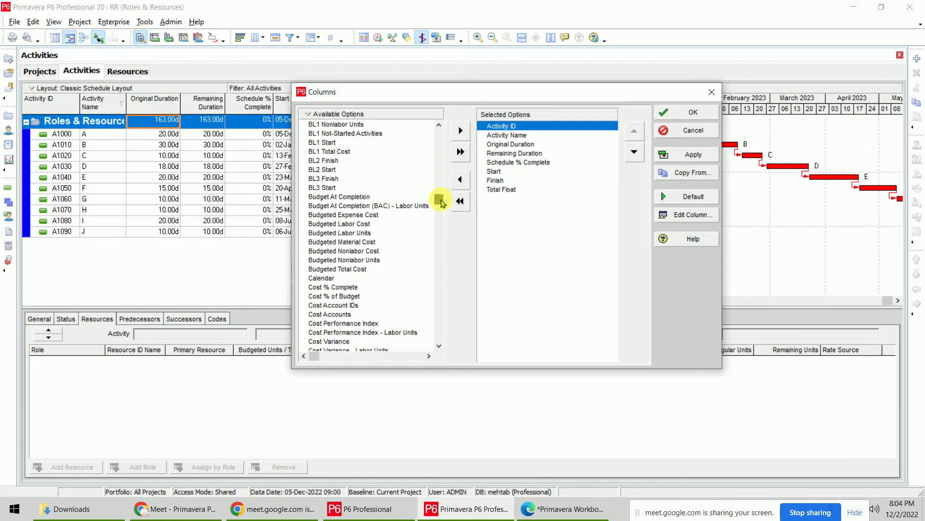
pyautogui.click(355, 268)
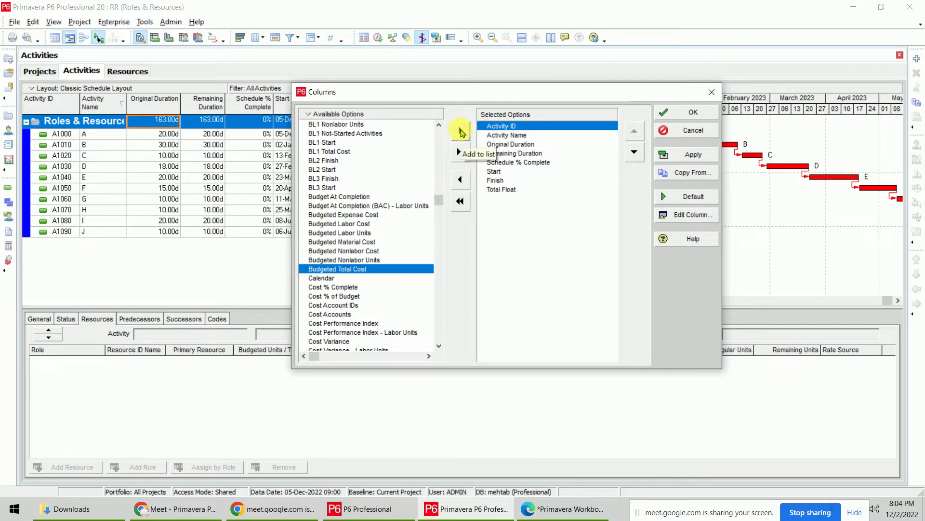
pyautogui.click(516, 192)
pyautogui.click(461, 130)
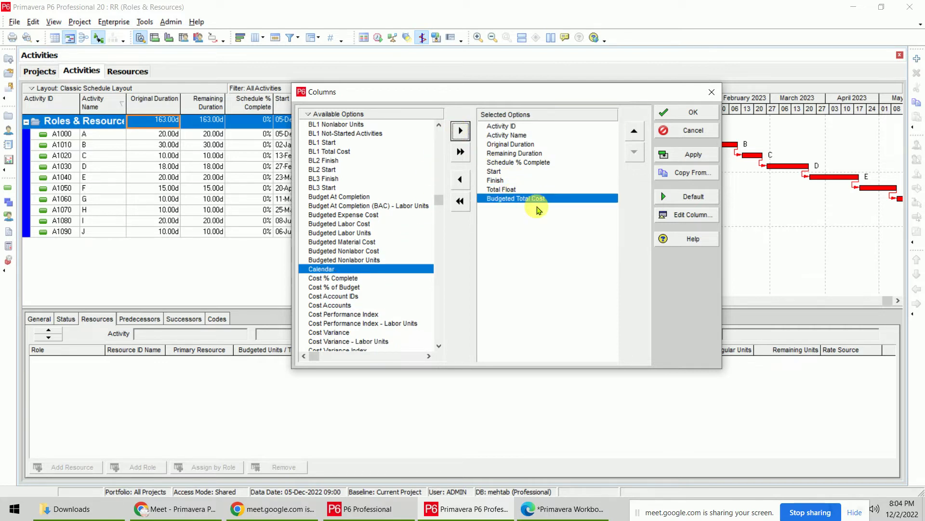
pyautogui.click(714, 110)
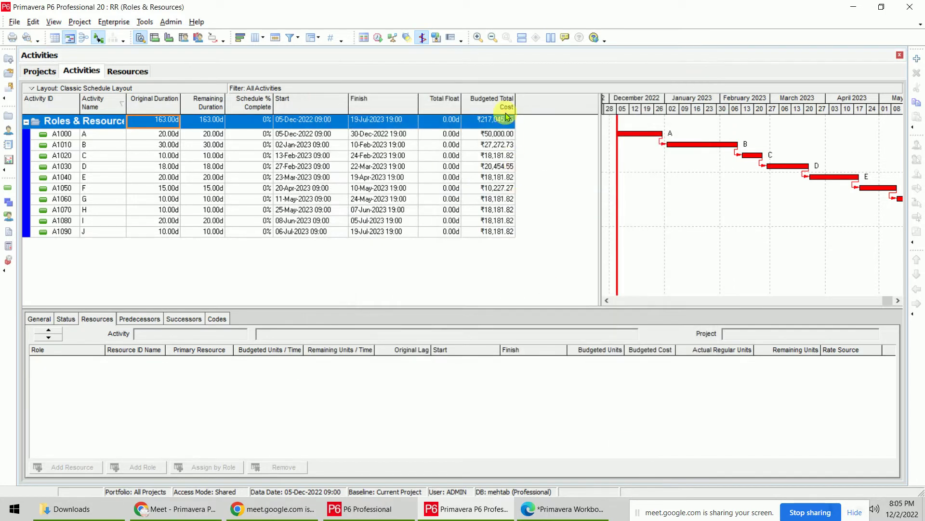
# - Examine the budgeted total cost of the Roles & Resources project and of activity A
pyautogui.click(510, 123)
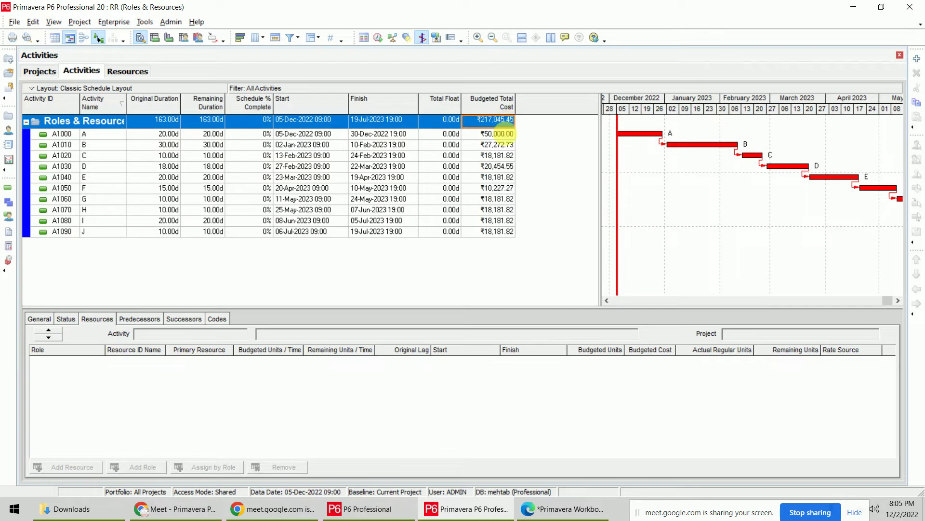
pyautogui.click(507, 136)
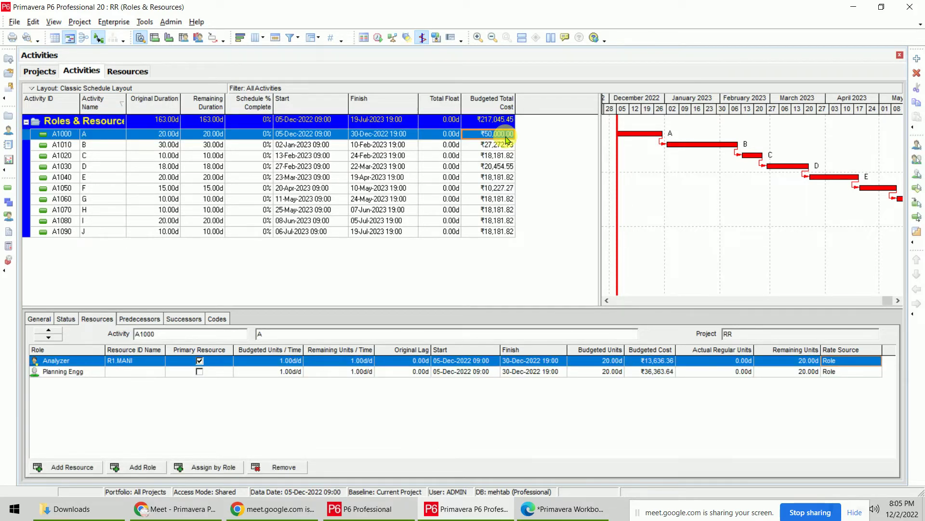
pyautogui.click(497, 120)
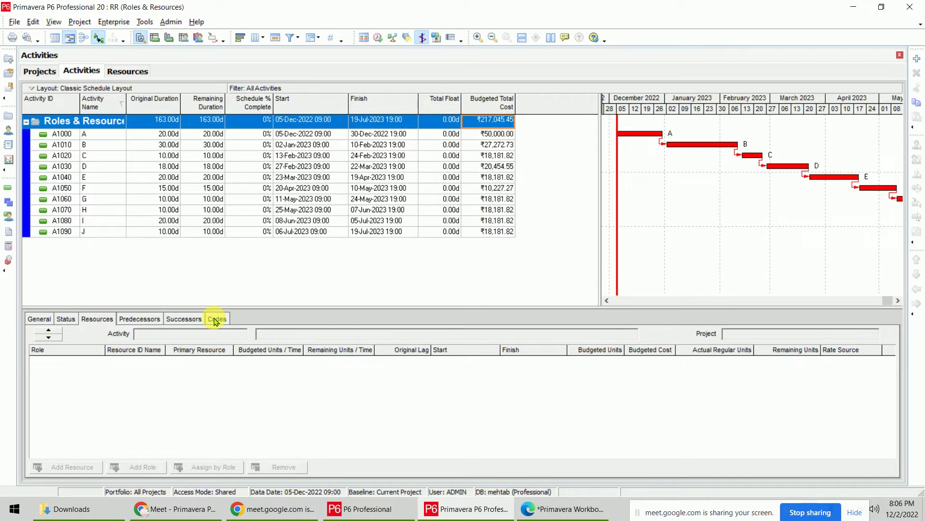
# - Customize the activity details to also display the Expenses, Feedback, Notebook and WPs & Docs tabs after Codes
pyautogui.rightClick(214, 320)
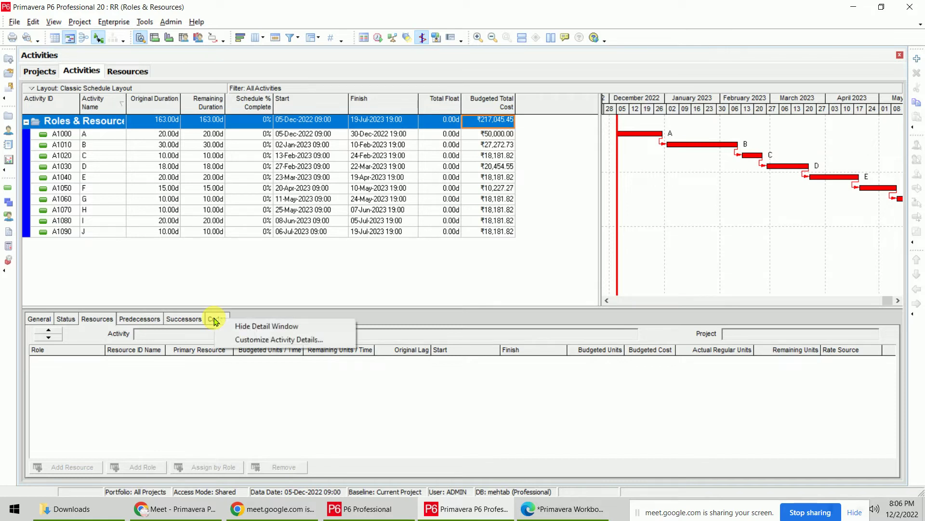
pyautogui.click(341, 340)
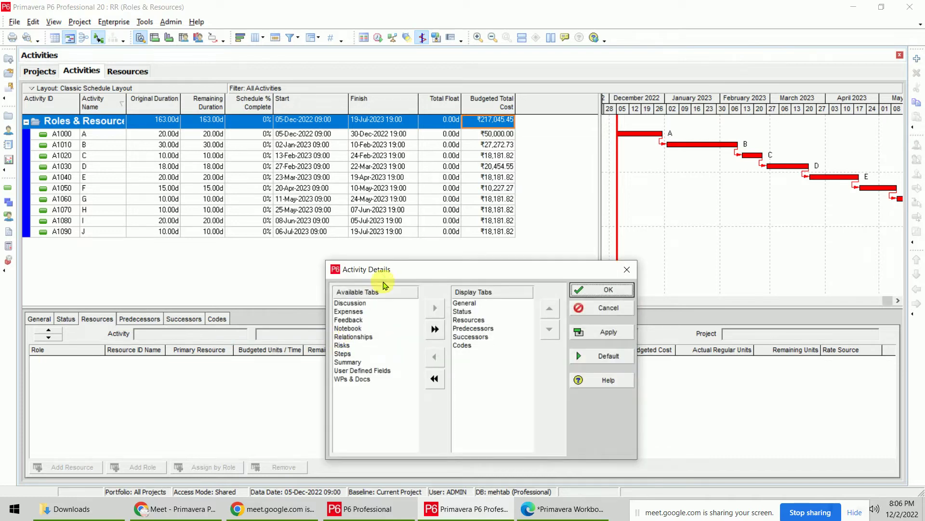
pyautogui.moveTo(383, 268); pyautogui.dragTo(356, 162)
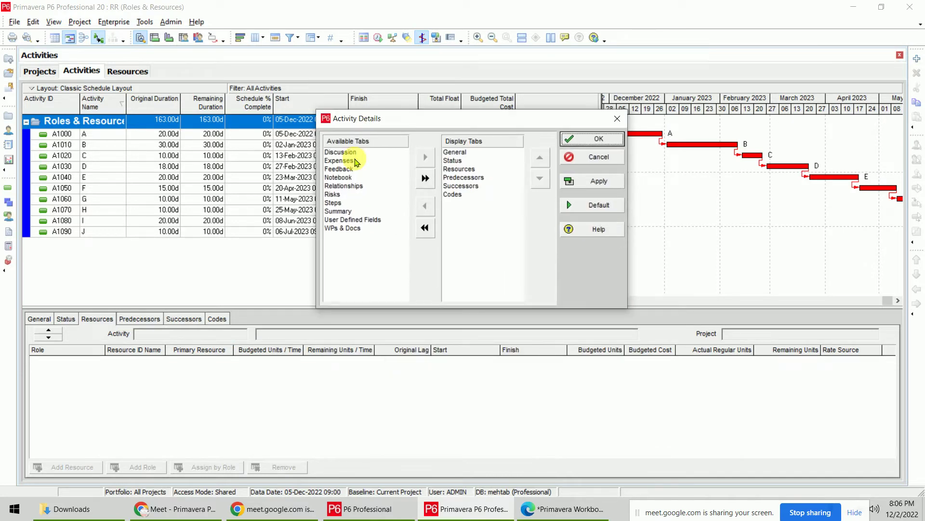
pyautogui.click(356, 162)
pyautogui.keyDown('ctrl'); pyautogui.click(357, 170); pyautogui.keyUp('ctrl')
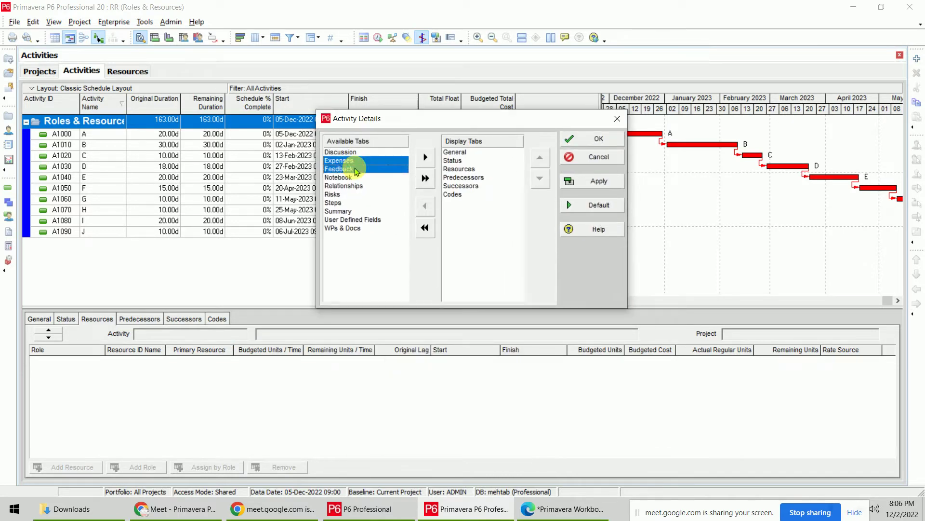
pyautogui.keyDown('ctrl'); pyautogui.click(353, 229); pyautogui.keyUp('ctrl')
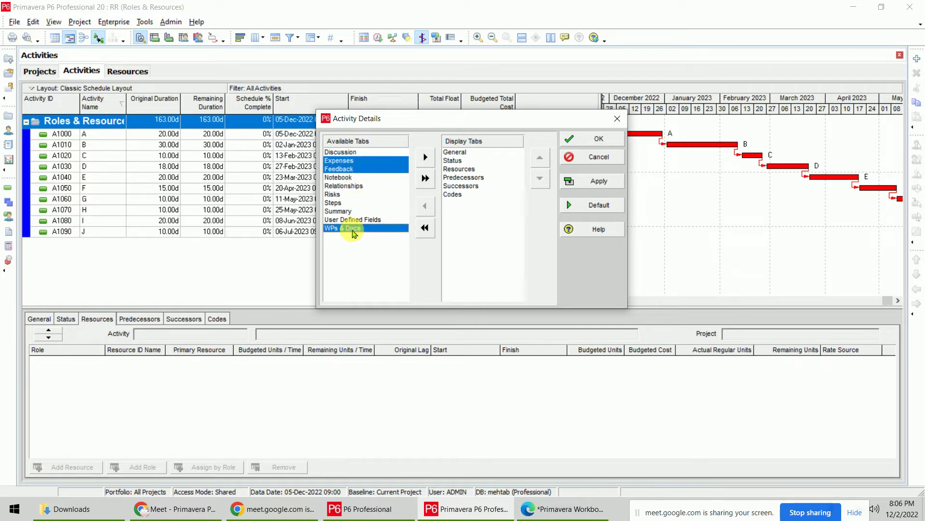
pyautogui.keyDown('ctrl'); pyautogui.click(351, 178); pyautogui.keyUp('ctrl')
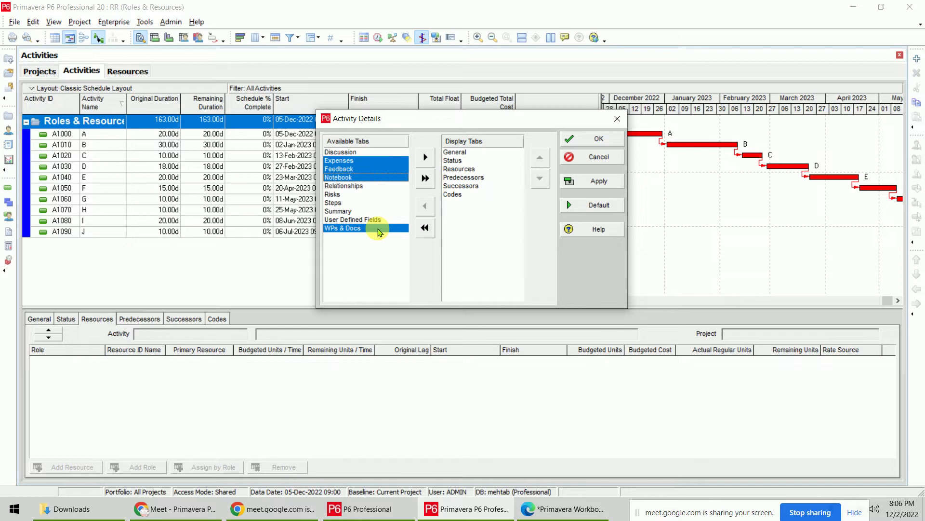
pyautogui.click(453, 193)
pyautogui.click(425, 156)
pyautogui.click(591, 140)
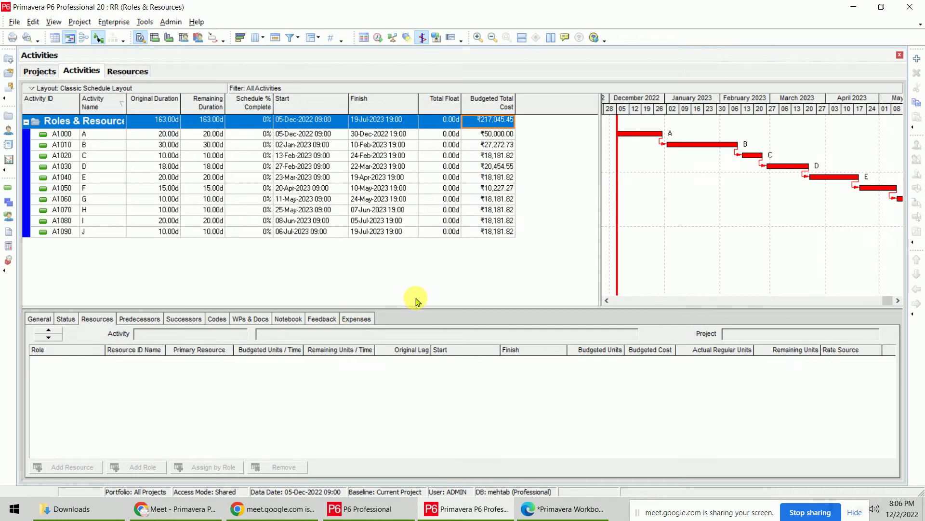
# - Show the activity expenses and add an expense item named Welding Machine to activity B (A1010)
pyautogui.click(365, 322)
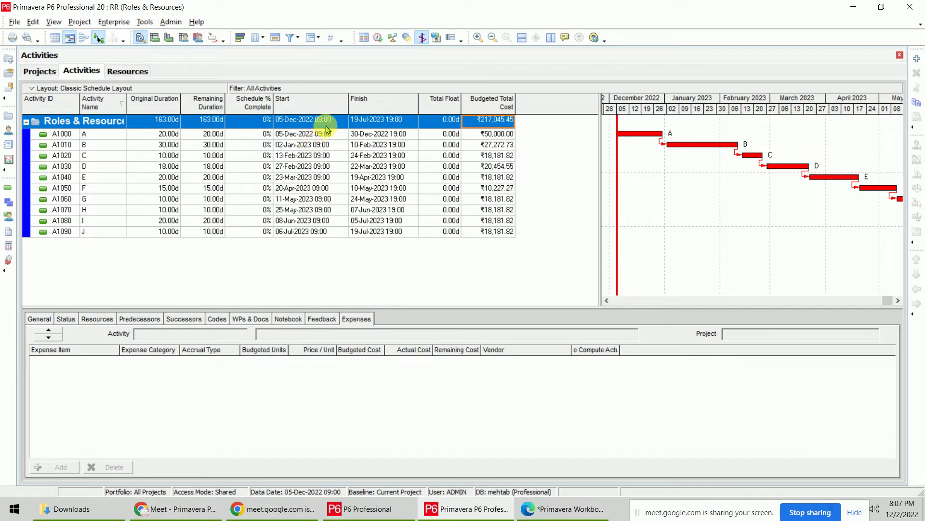
pyautogui.click(322, 168)
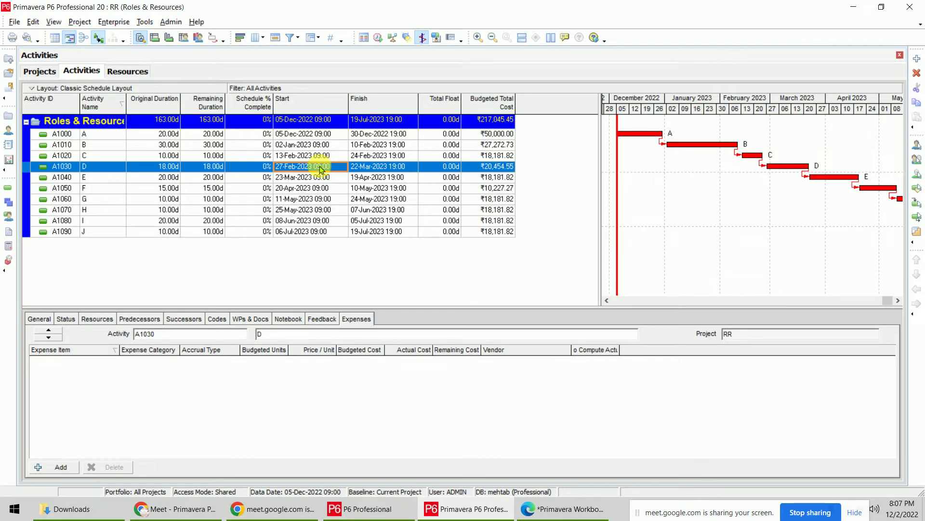
pyautogui.click(325, 146)
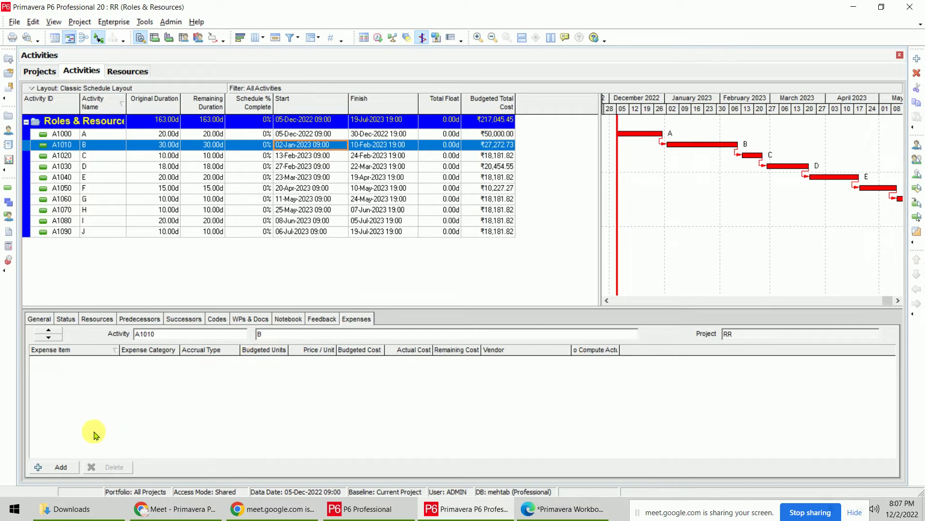
pyautogui.click(54, 467)
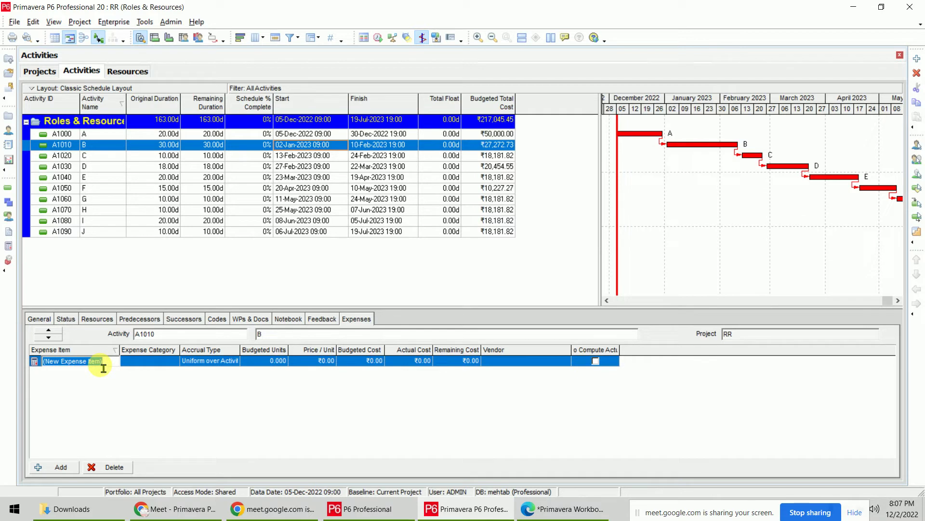
pyautogui.write('W')
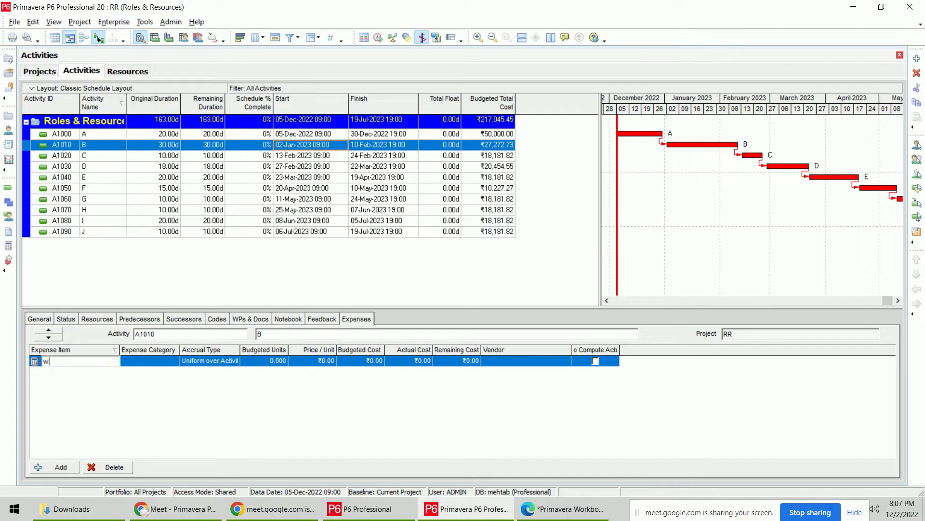
pyautogui.write('elding Machine')
pyautogui.press('Return')
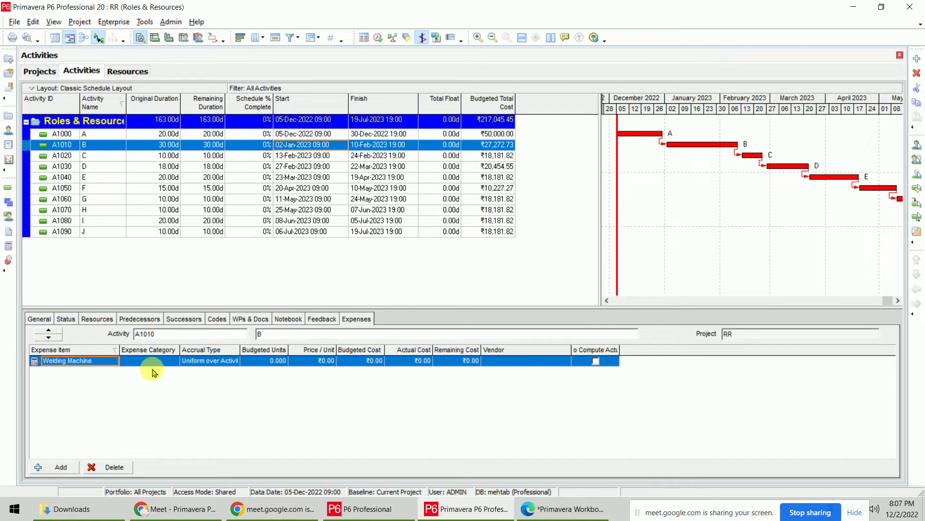
# - Assign the Equipment expense category to the Welding Machine item and widen the Accrual Type column
pyautogui.click(173, 365)
pyautogui.click(173, 362)
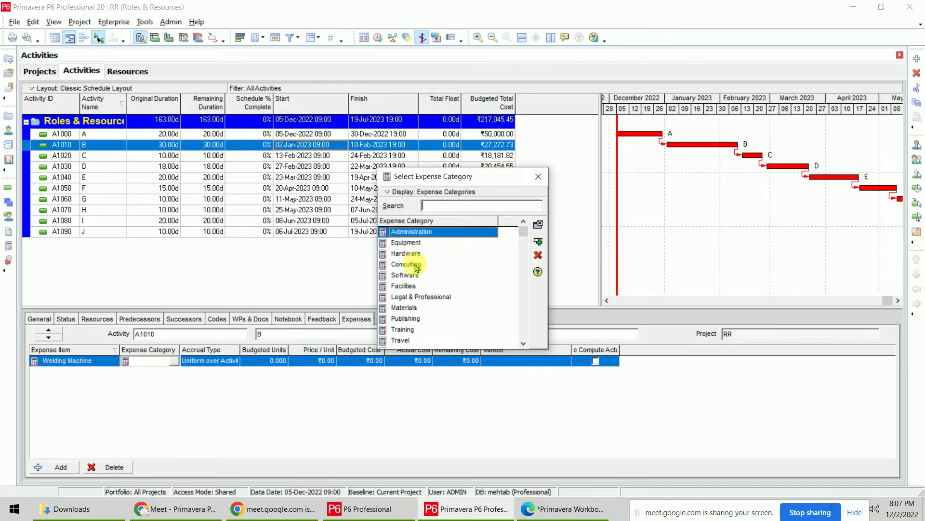
pyautogui.click(414, 243)
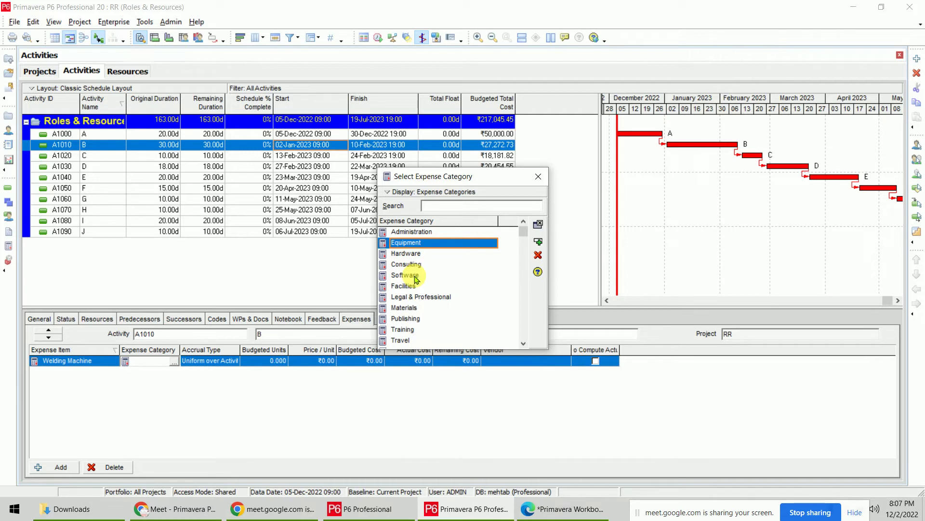
pyautogui.click(427, 298)
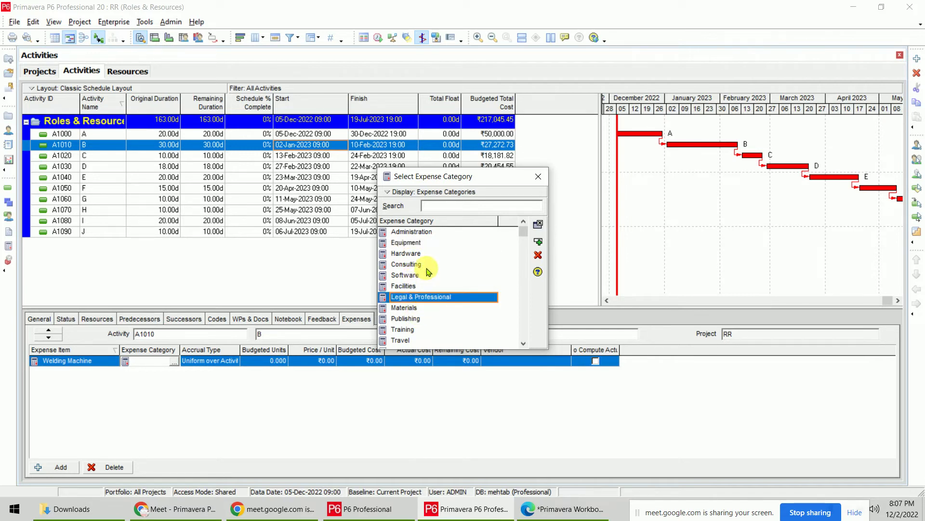
pyautogui.doubleClick(421, 243)
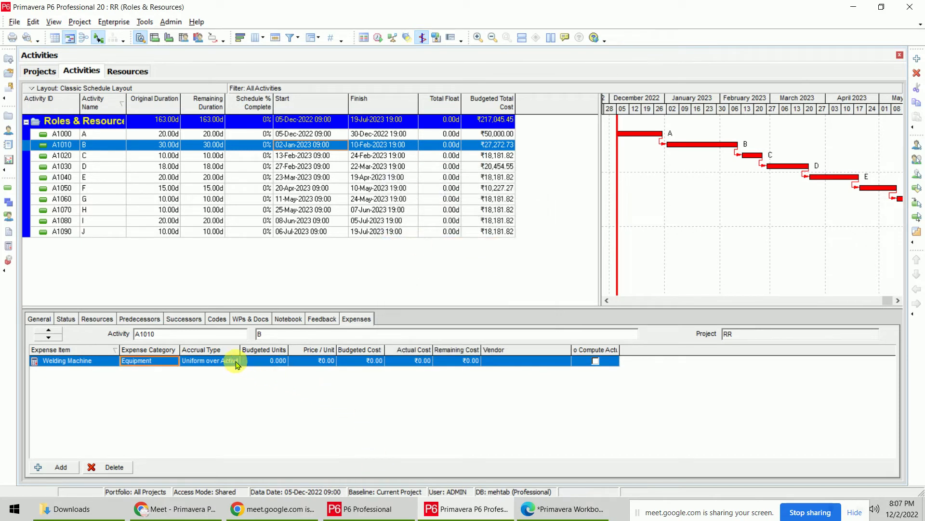
pyautogui.moveTo(248, 354); pyautogui.dragTo(263, 355)
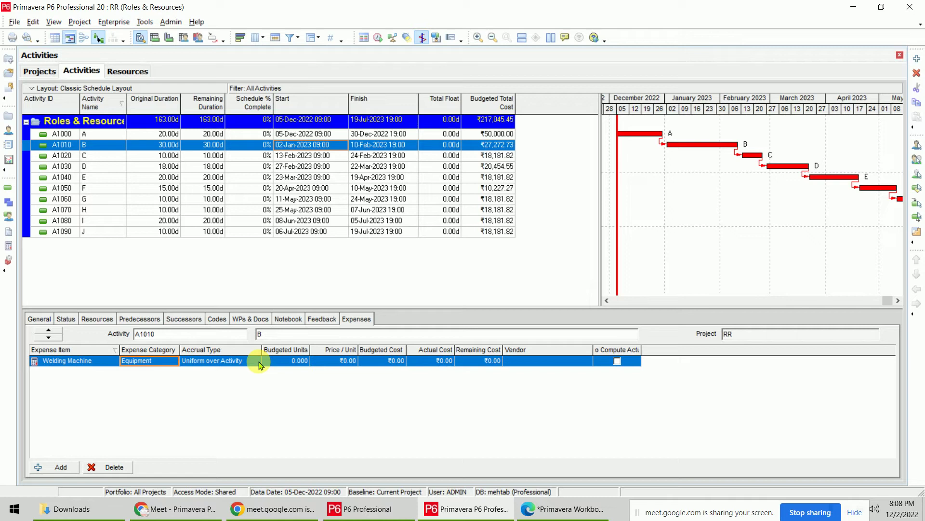
# - Set the Welding Machine expense to 2 budgeted units at ₹35,000 per unit and check the project's budgeted total cost
pyautogui.click(284, 361)
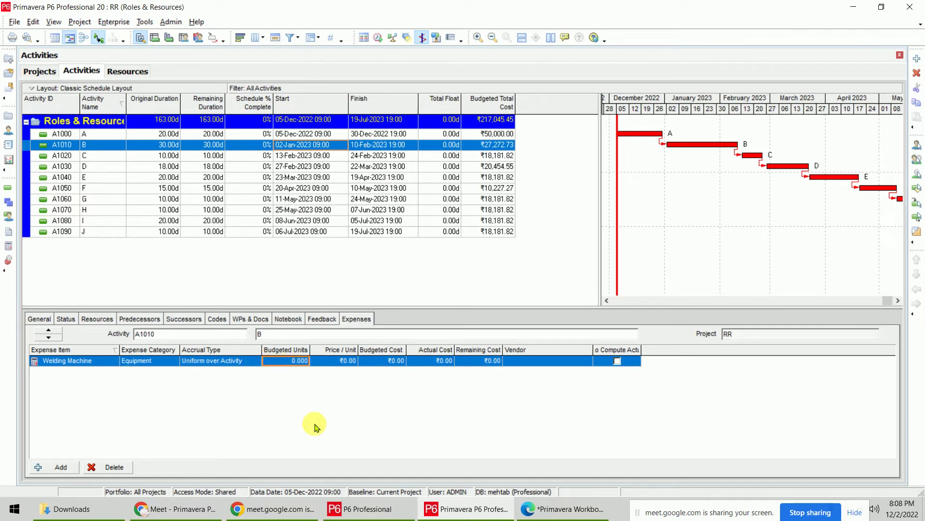
pyautogui.click(297, 362)
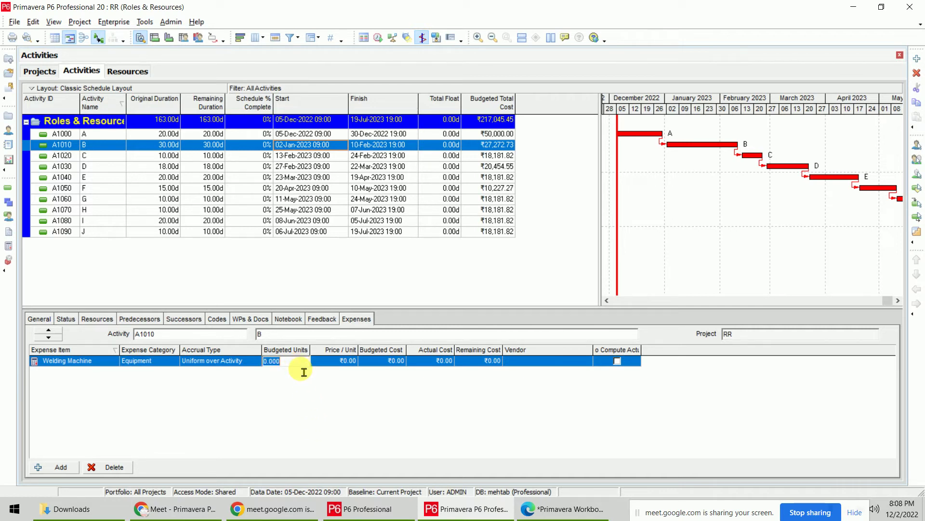
pyautogui.write('2')
pyautogui.press('Return')
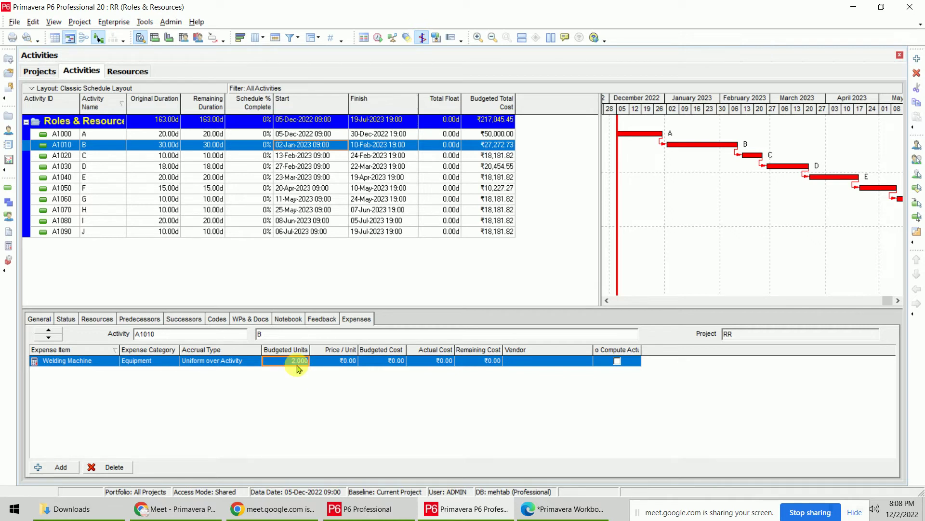
pyautogui.click(348, 363)
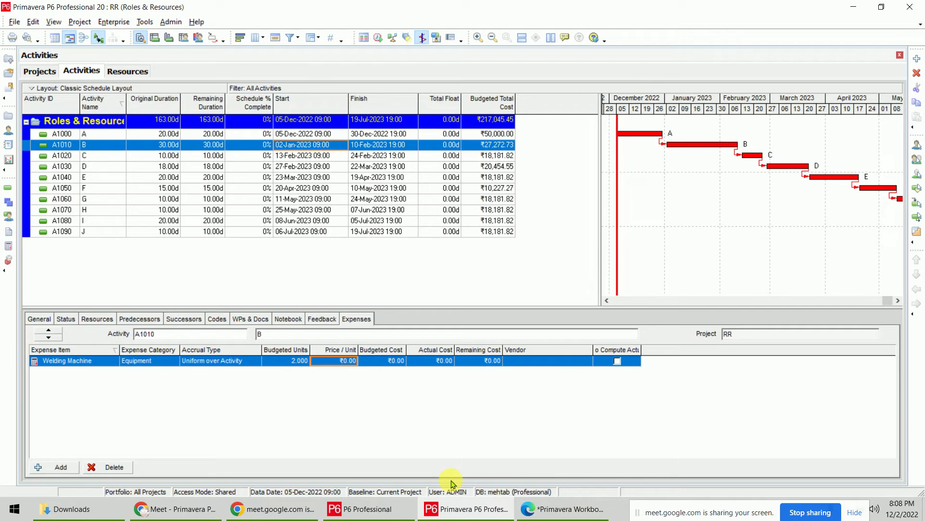
pyautogui.write('35000')
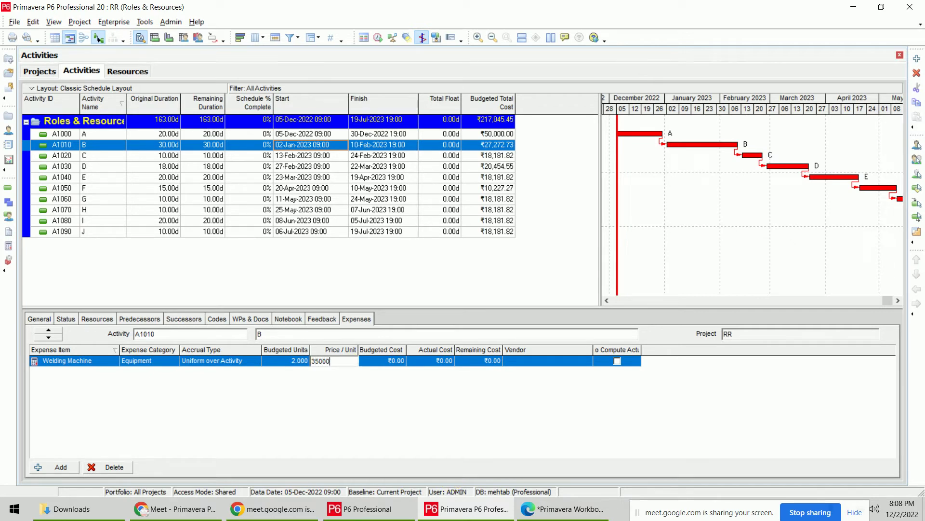
pyautogui.press('Return')
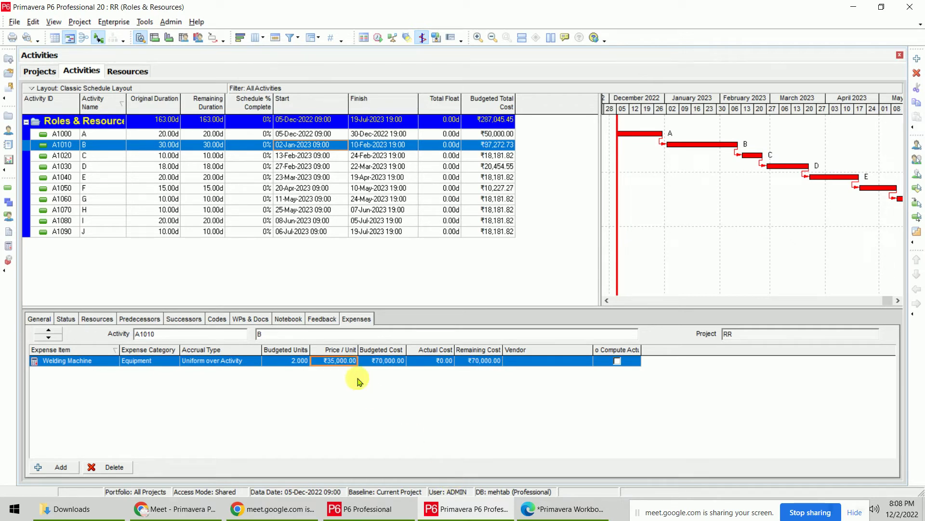
pyautogui.click(394, 364)
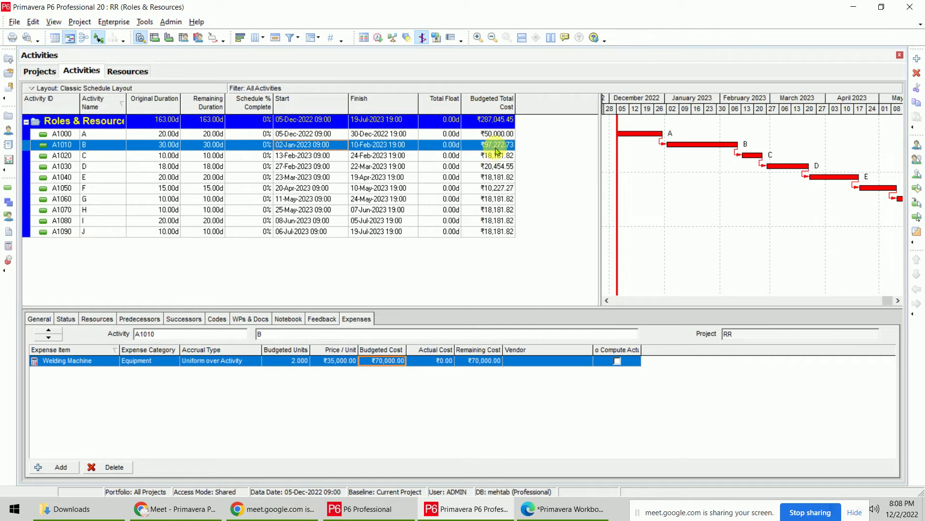
pyautogui.click(499, 121)
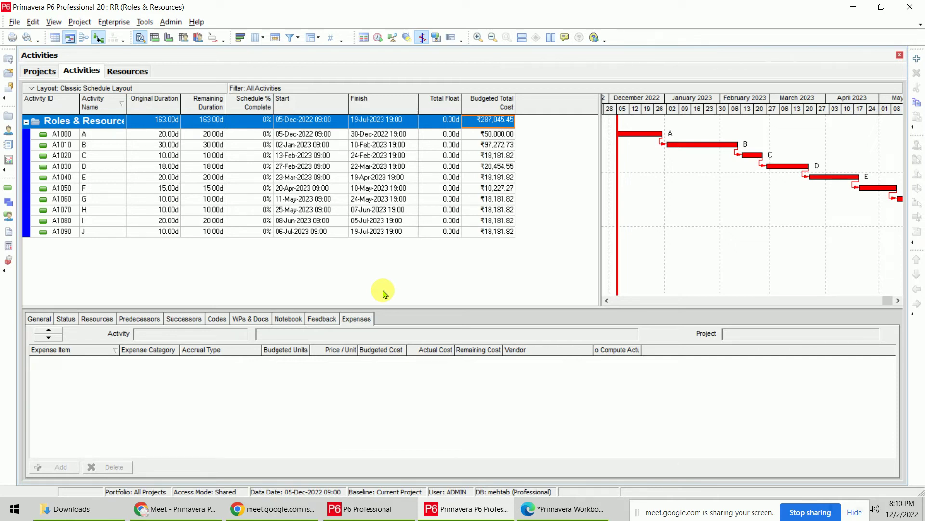
# - Switch to the Primavera Workbook PDF in Edge and look through its exercises up to Project 1: Bridge Project on page 34
pyautogui.click(556, 512)
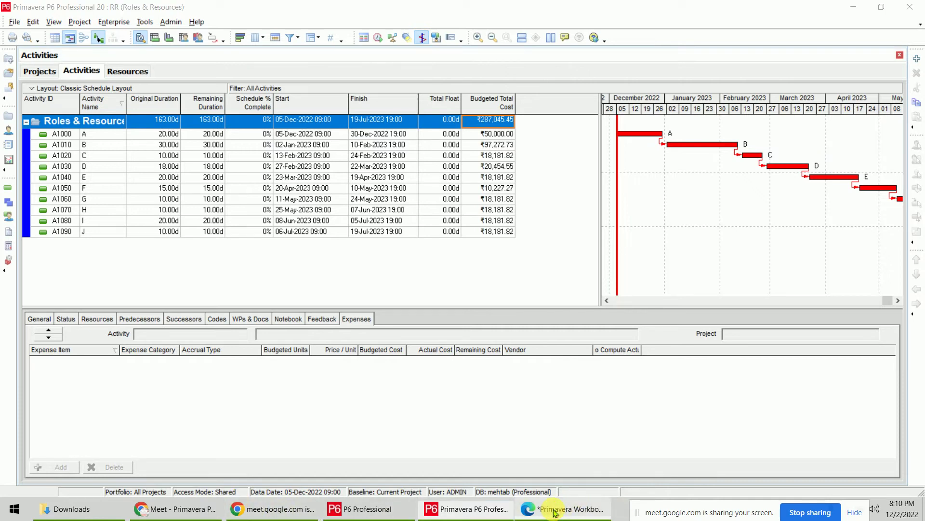
pyautogui.scroll(-15, 543, 149)
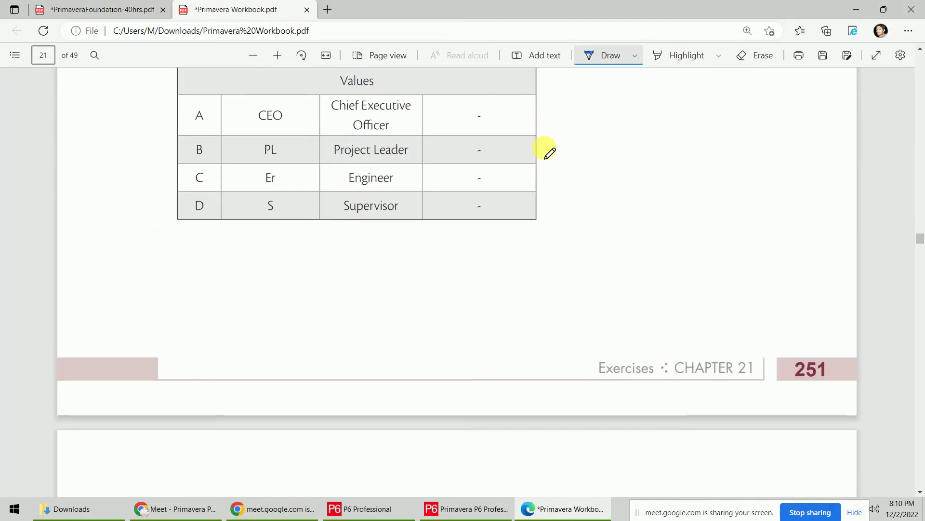
pyautogui.scroll(10, 550, 153)
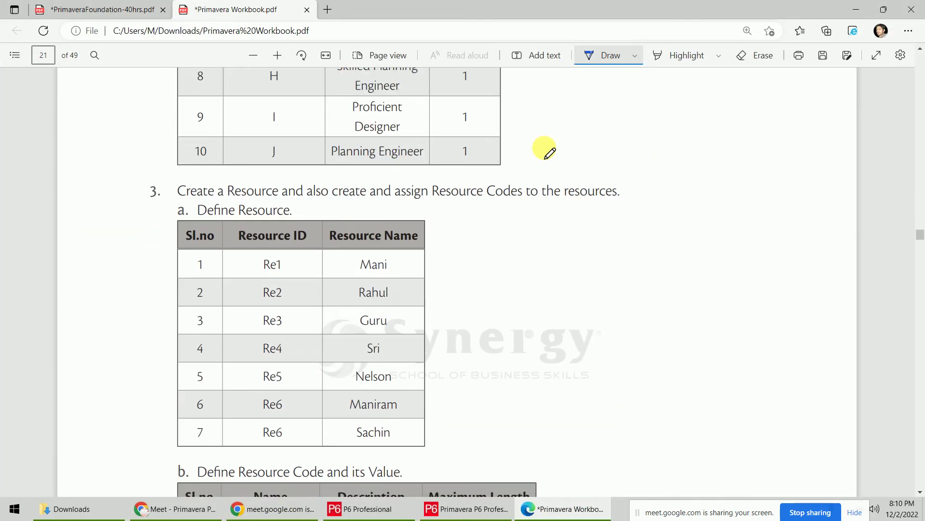
pyautogui.scroll(-15, 550, 153)
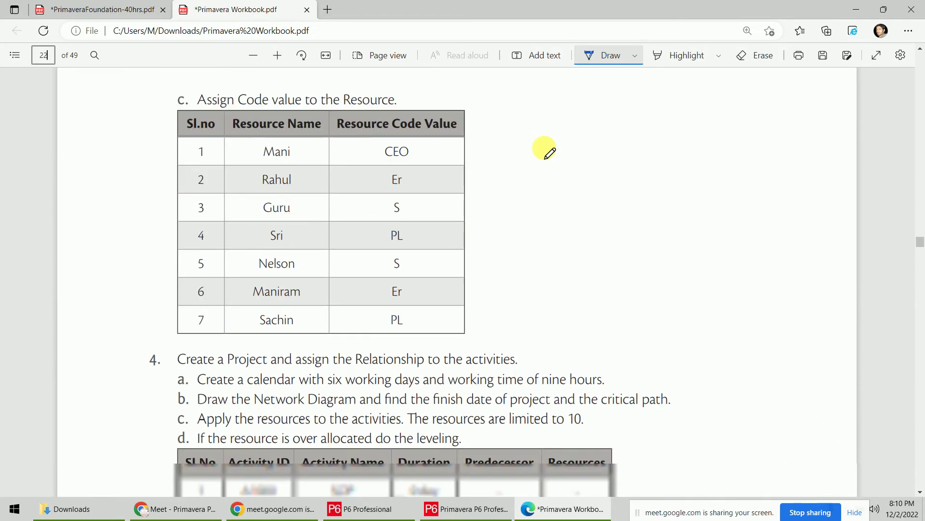
pyautogui.scroll(-2, 550, 152)
pyautogui.scroll(3, 549, 153)
pyautogui.scroll(-10, 549, 152)
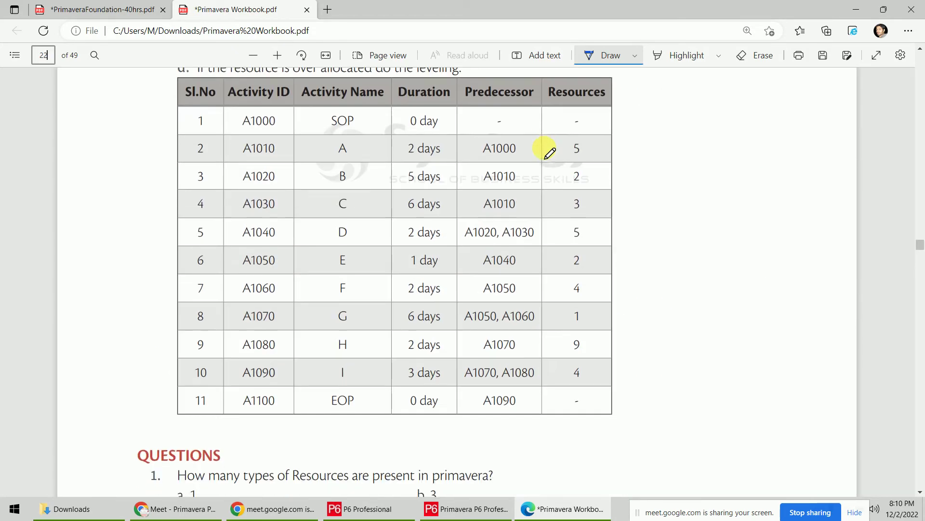
pyautogui.scroll(3, 549, 153)
pyautogui.scroll(-8, 550, 153)
pyautogui.scroll(-20, 549, 152)
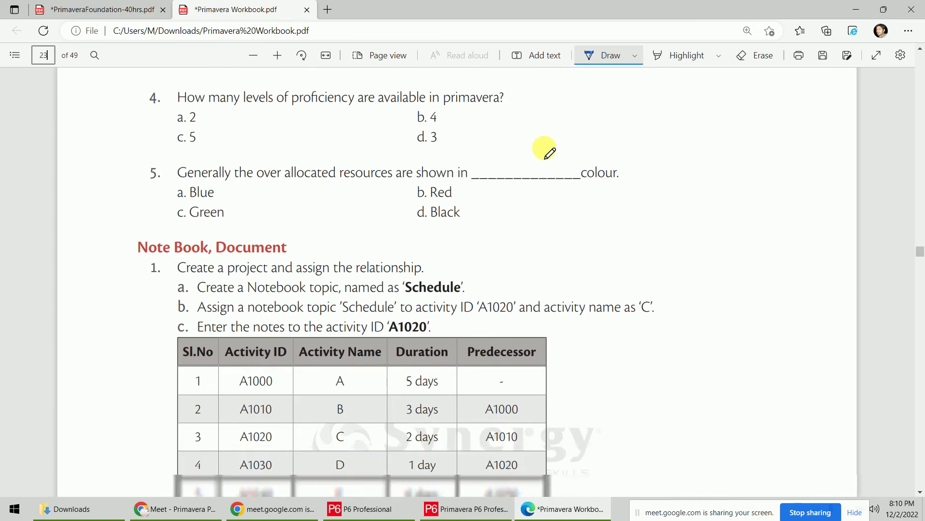
pyautogui.scroll(-20, 549, 153)
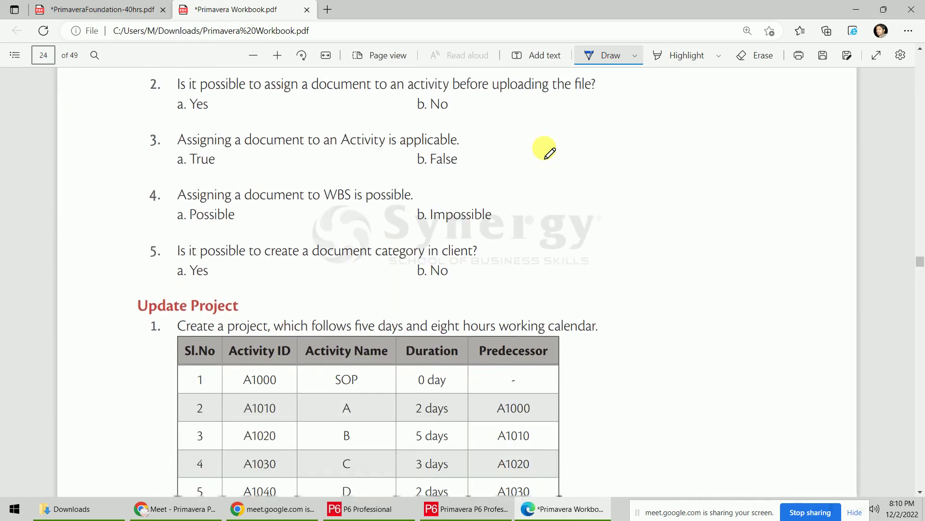
pyautogui.scroll(-20, 549, 153)
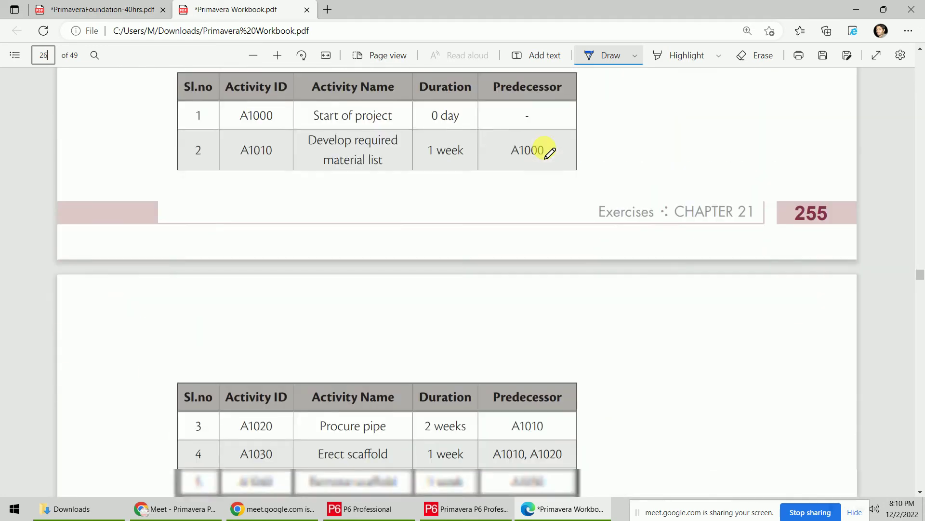
pyautogui.scroll(-20, 550, 152)
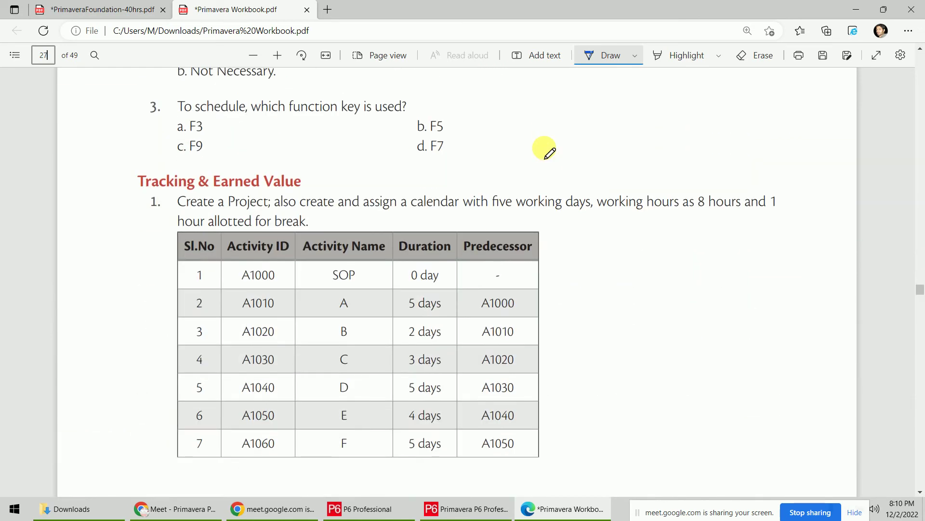
pyautogui.scroll(-20, 549, 153)
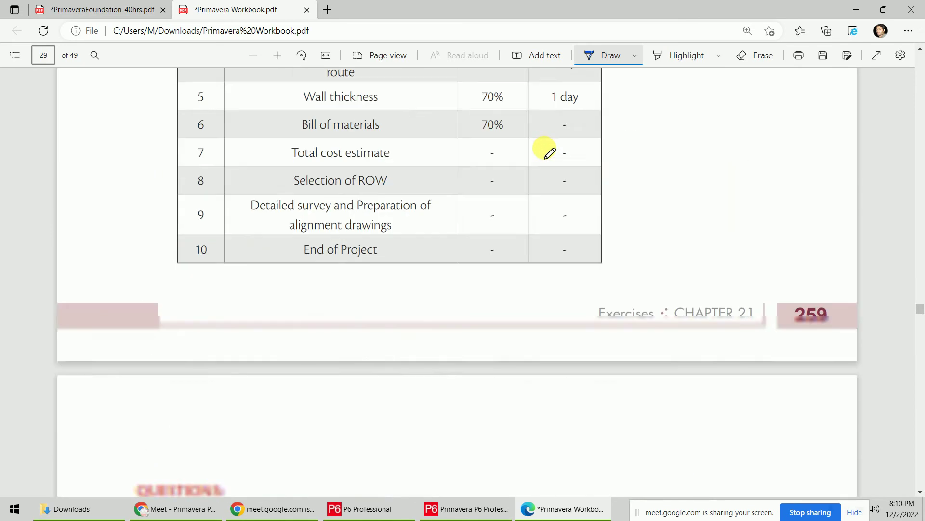
pyautogui.scroll(-20, 549, 153)
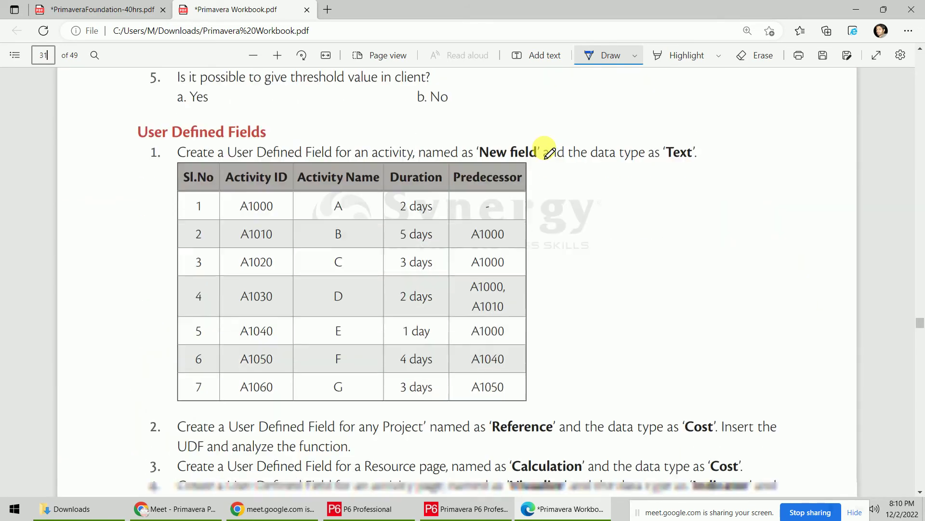
pyautogui.scroll(-20, 549, 153)
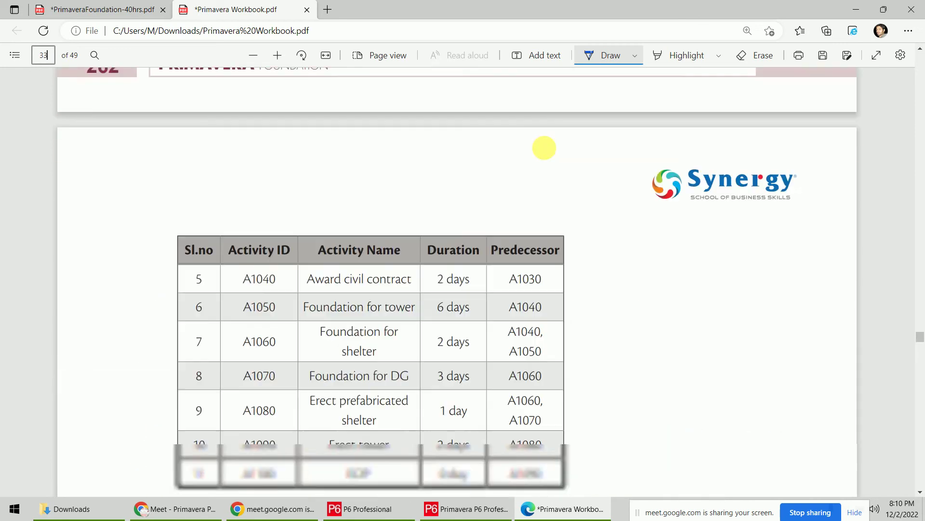
pyautogui.scroll(-10, 549, 153)
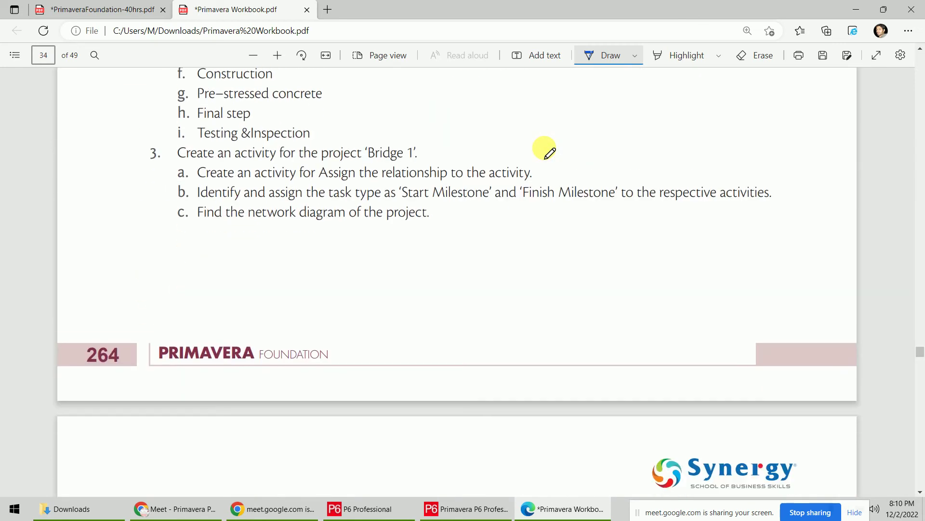
pyautogui.scroll(7, 550, 153)
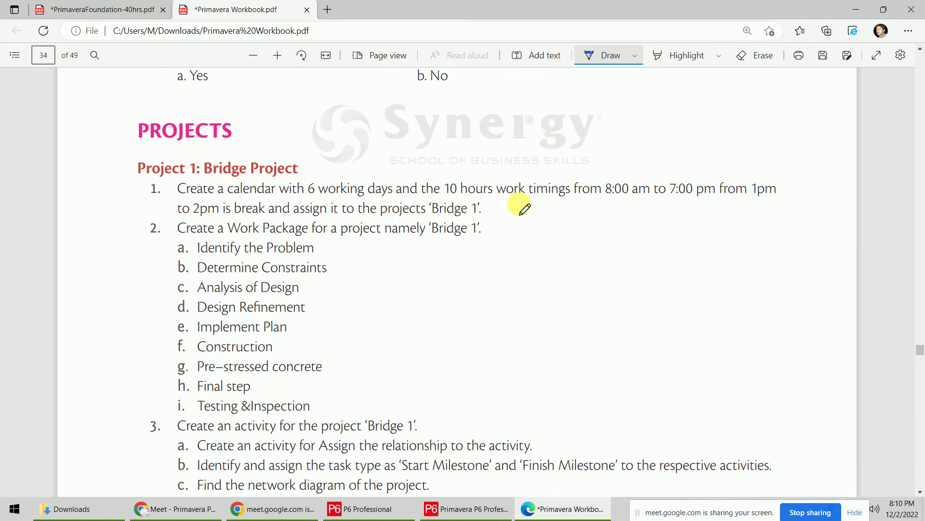
pyautogui.scroll(-2, 180, 139)
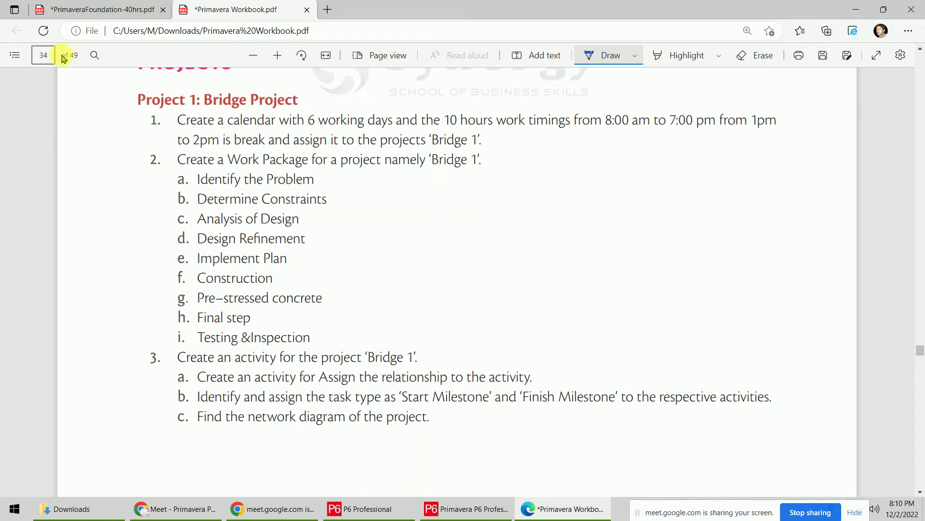
pyautogui.moveTo(58, 59); pyautogui.dragTo(30, 57)
pyautogui.scroll(1, 147, 129)
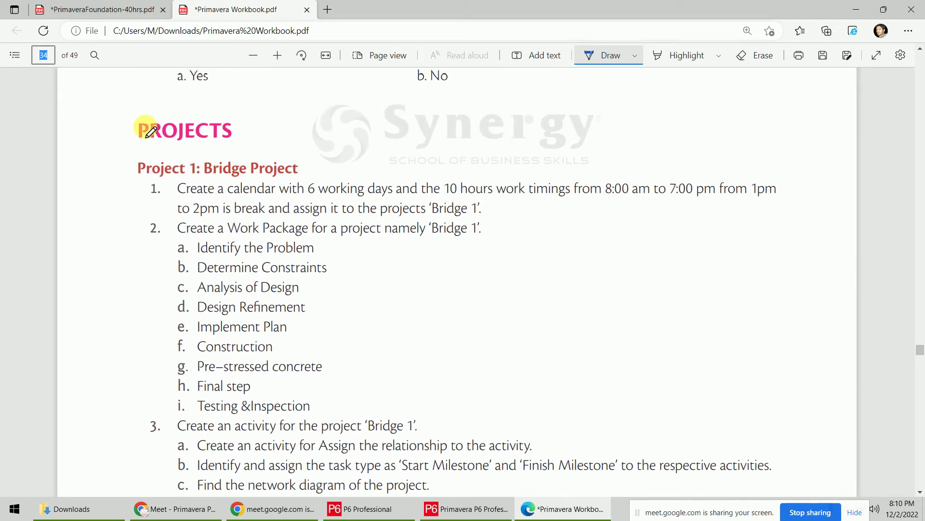
# - Outline the PROJECTS heading and the Bridge Project title in blue ink and look over the project's tasks
pyautogui.moveTo(133, 150)
pyautogui.mouseDown()
pyautogui.moveTo(238, 150)
pyautogui.moveTo(175, 103)
pyautogui.moveTo(120, 144)
pyautogui.moveTo(130, 150)
pyautogui.mouseUp()
pyautogui.moveTo(204, 178)
pyautogui.mouseDown()
pyautogui.moveTo(296, 179)
pyautogui.moveTo(304, 156)
pyautogui.moveTo(226, 154)
pyautogui.moveTo(199, 162)
pyautogui.moveTo(207, 179)
pyautogui.mouseUp()
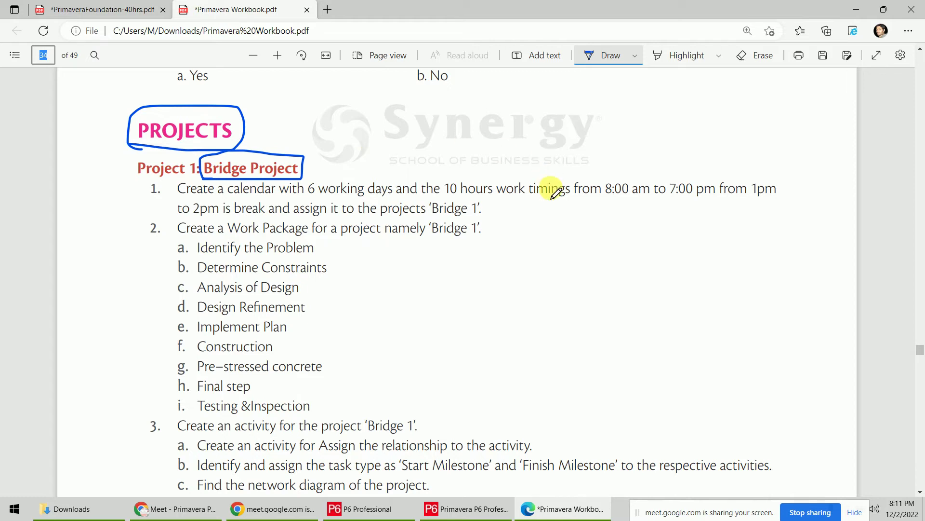
pyautogui.scroll(-5, 551, 189)
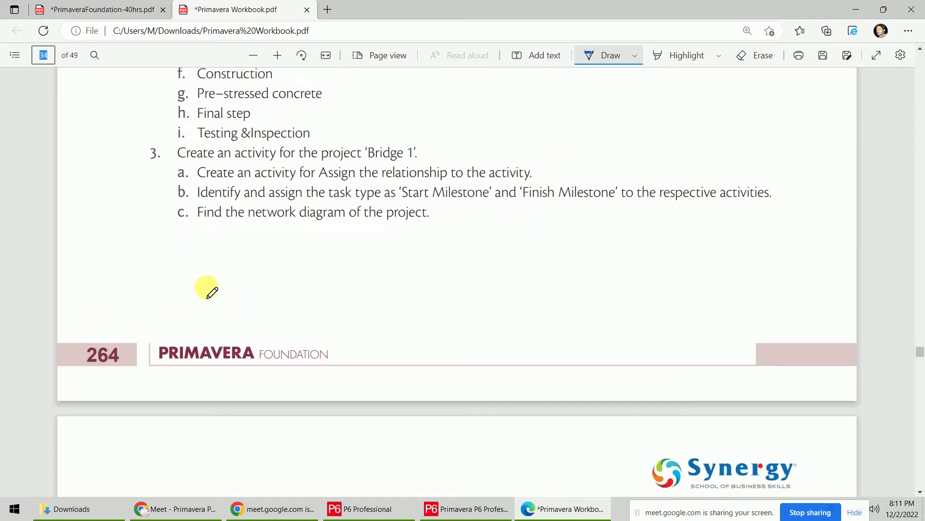
pyautogui.scroll(6, 337, 285)
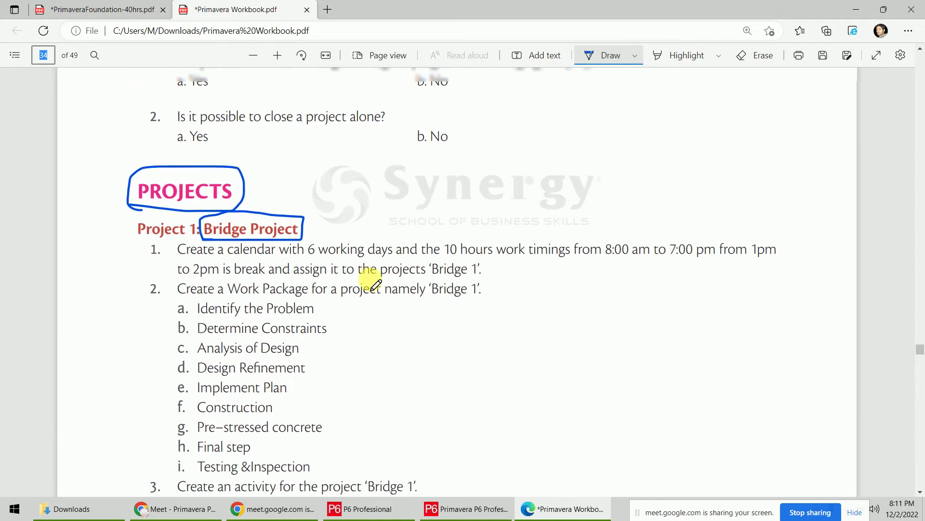
pyautogui.scroll(-2, 435, 260)
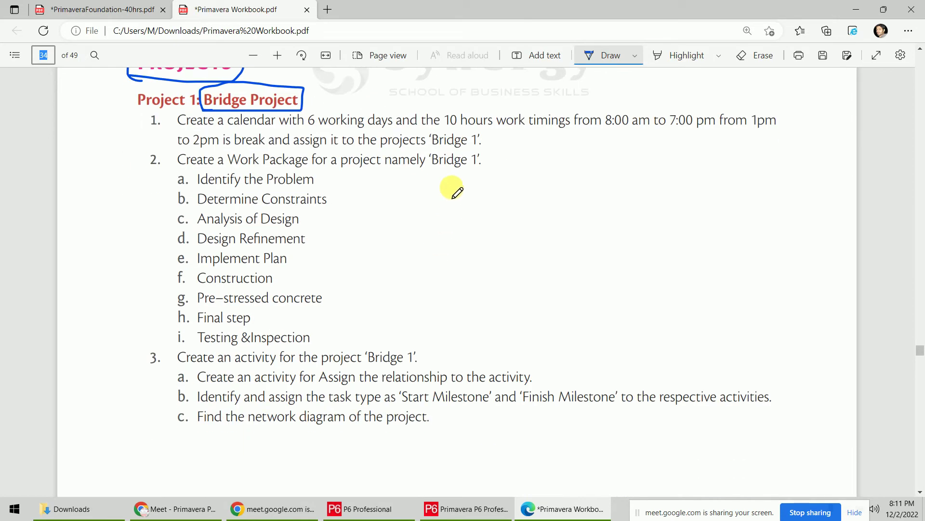
# - Underline the working days, work timings, break and 'Bridge 1' in task 1, and bracket work packages a to i in task 2
pyautogui.moveTo(307, 131); pyautogui.dragTo(719, 135)
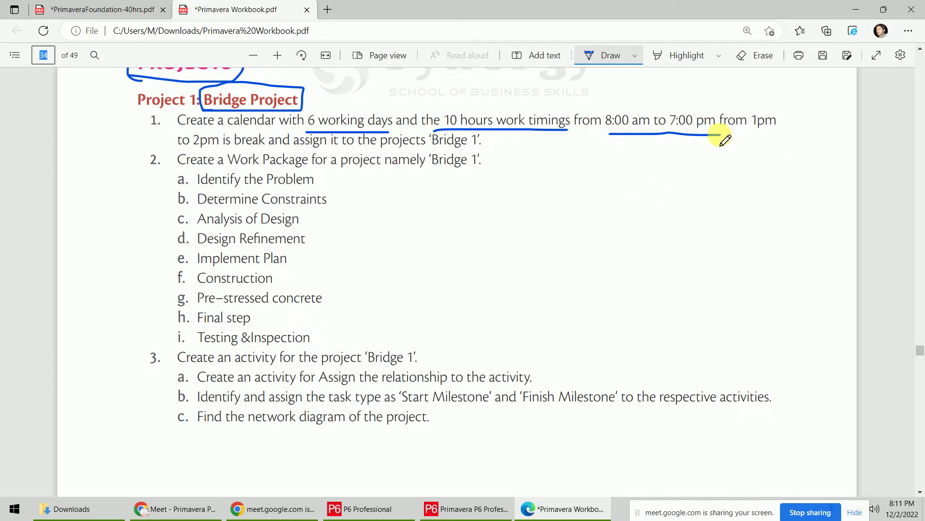
pyautogui.moveTo(174, 144); pyautogui.dragTo(263, 148)
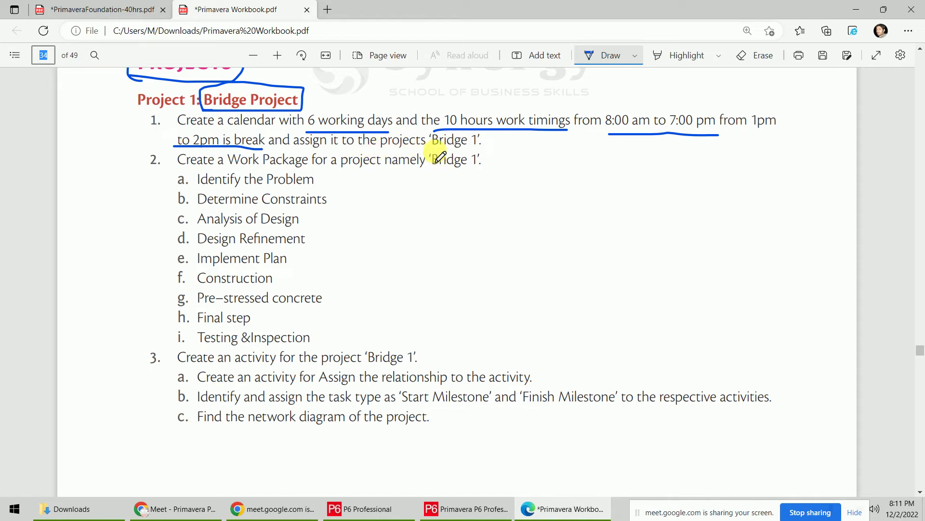
pyautogui.moveTo(430, 150); pyautogui.dragTo(497, 152)
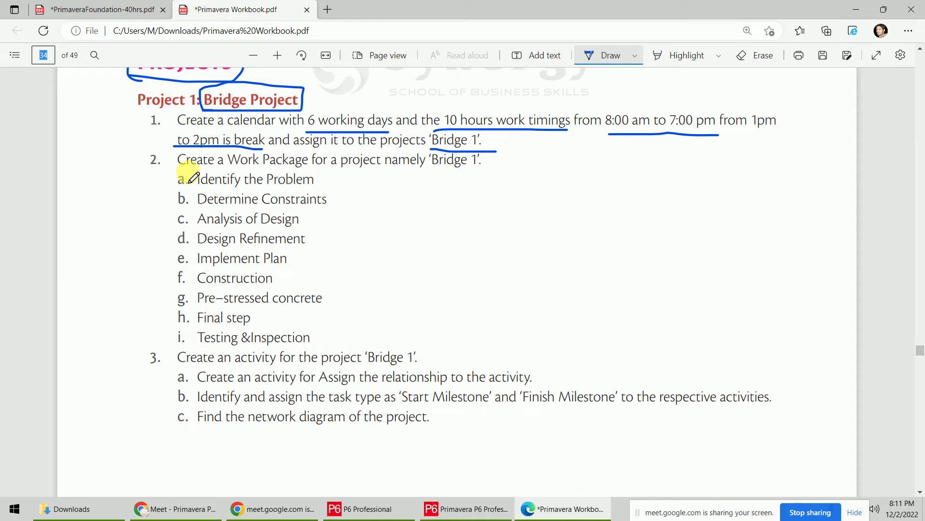
pyautogui.moveTo(188, 172)
pyautogui.mouseDown()
pyautogui.moveTo(172, 212)
pyautogui.moveTo(166, 311)
pyautogui.moveTo(167, 344)
pyautogui.moveTo(188, 347)
pyautogui.mouseUp()
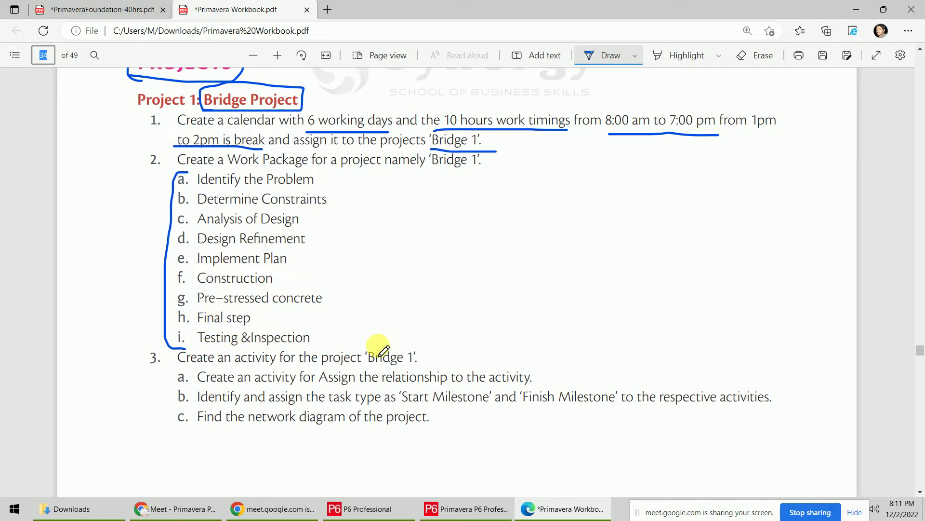
# - Underline 'Start Milestone', 'Finish Milestone' and the respective activities in task 3b, and draw a line under 'the project' in 3c
pyautogui.scroll(-3, 393, 207)
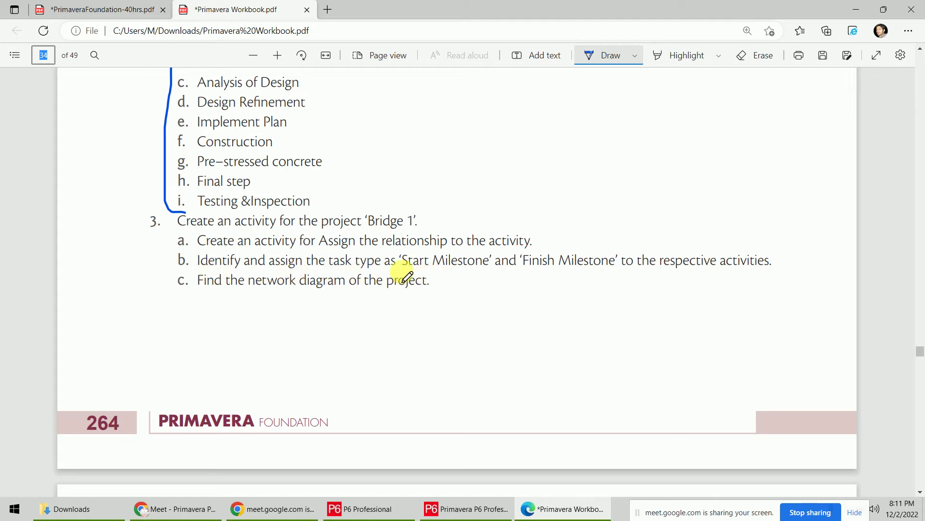
pyautogui.moveTo(400, 272); pyautogui.dragTo(611, 276)
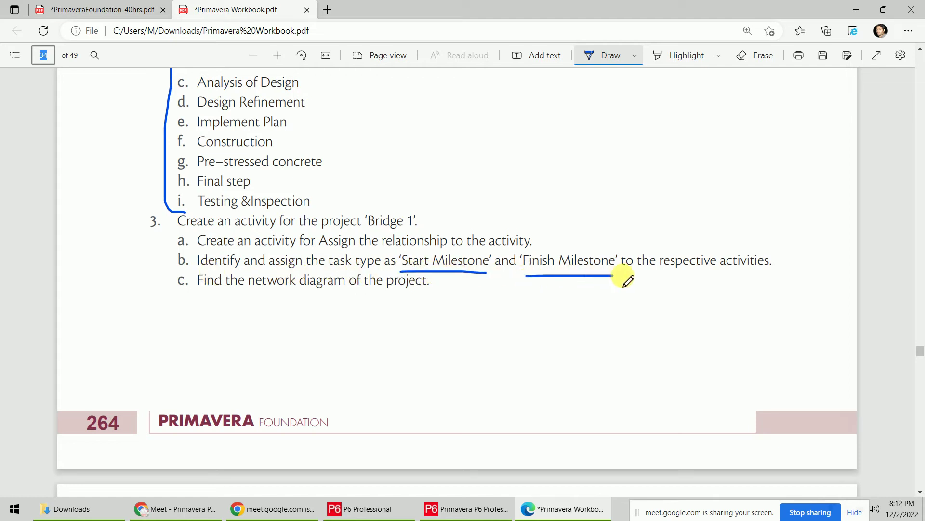
pyautogui.moveTo(685, 276); pyautogui.dragTo(807, 274)
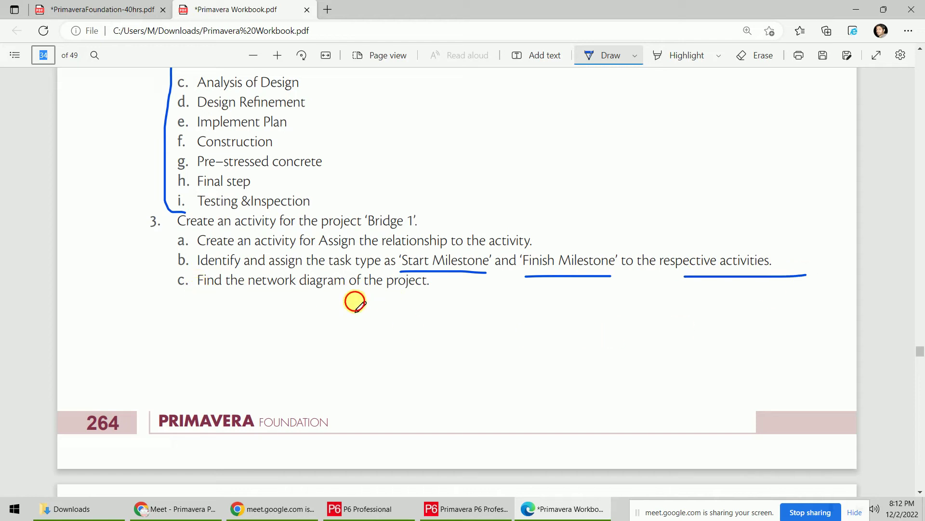
pyautogui.moveTo(353, 302); pyautogui.dragTo(427, 301)
# - In the page 35 activity table, tick Identify the Problem, underline Start Of Project and its 0 day duration, and handwrite 'Milestone' beside that row
pyautogui.scroll(-8, 425, 218)
pyautogui.scroll(-3, 431, 222)
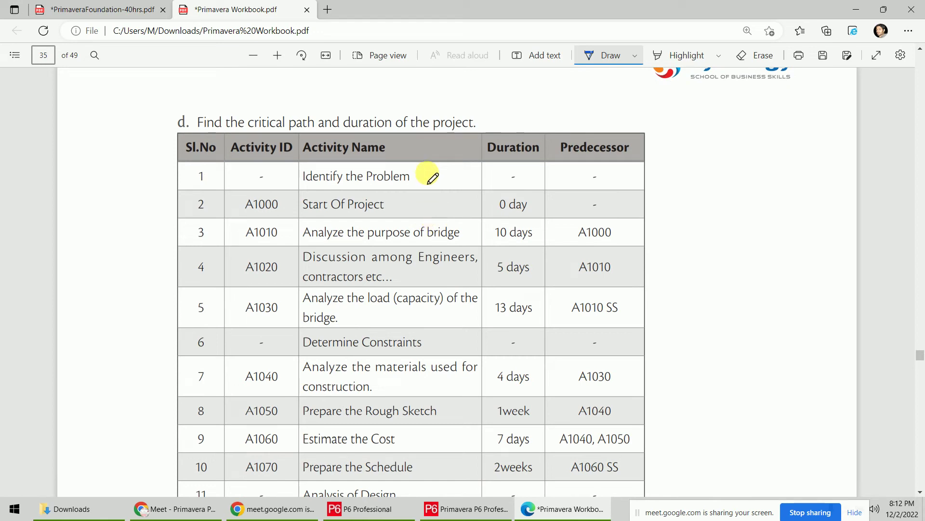
pyautogui.moveTo(427, 174); pyautogui.dragTo(451, 172)
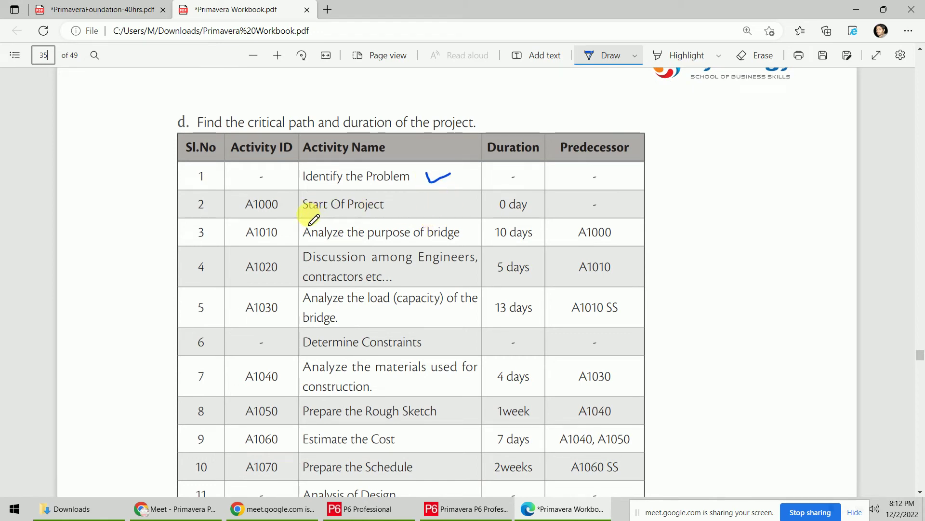
pyautogui.moveTo(308, 215); pyautogui.dragTo(390, 219)
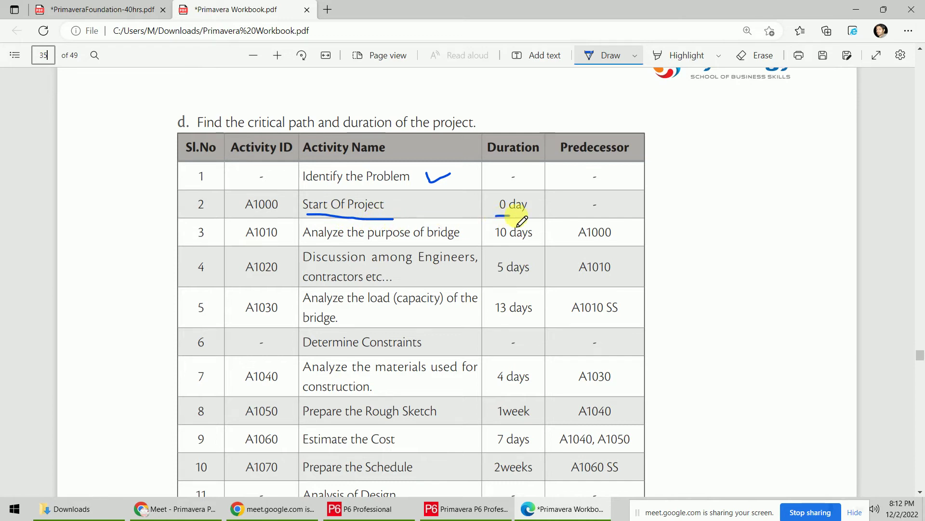
pyautogui.moveTo(495, 216); pyautogui.dragTo(528, 217)
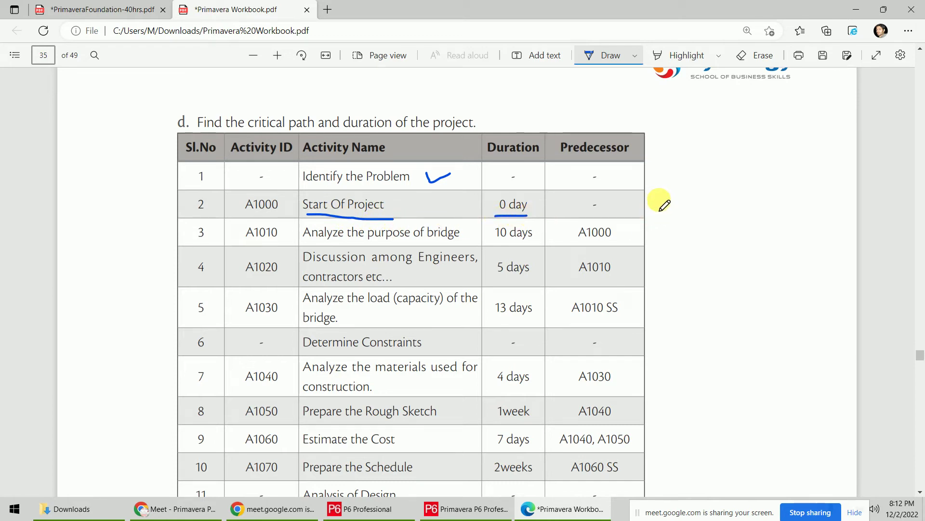
pyautogui.moveTo(658, 212)
pyautogui.mouseDown()
pyautogui.moveTo(698, 201)
pyautogui.moveTo(713, 221)
pyautogui.moveTo(708, 202)
pyautogui.moveTo(721, 203)
pyautogui.moveTo(738, 207)
pyautogui.moveTo(742, 225)
pyautogui.mouseUp()
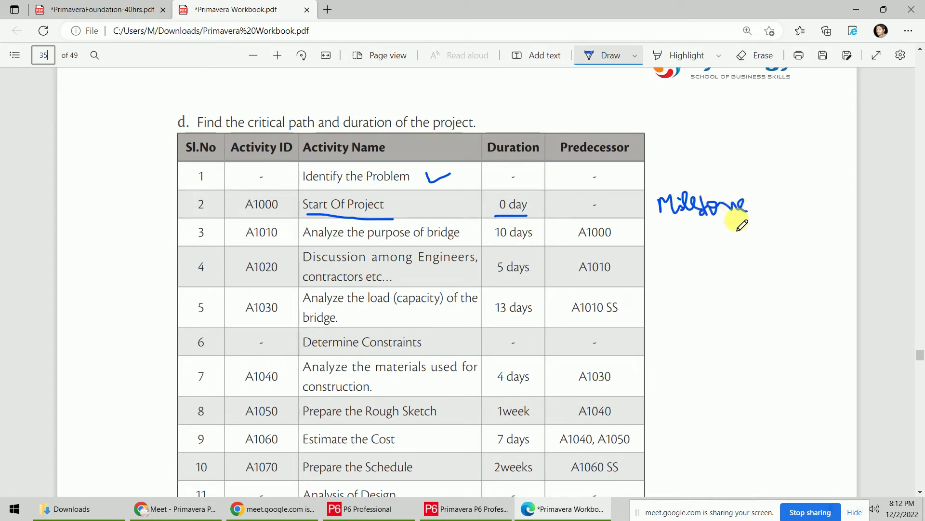
# - On page 37, outline serial number 60 in the activity table and underline 'SS – 1 day' in the Expansion Joint predecessor
pyautogui.scroll(-10, 374, 204)
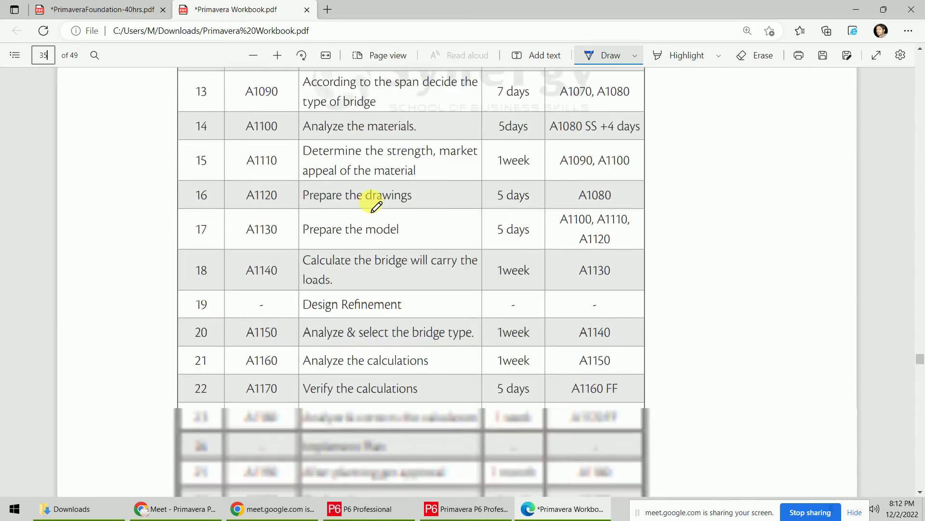
pyautogui.scroll(-20, 374, 204)
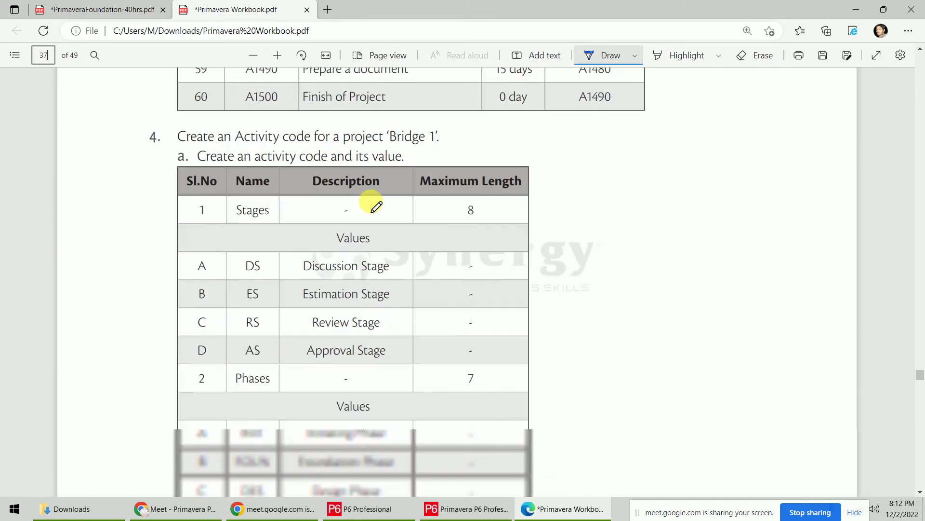
pyautogui.scroll(8, 376, 206)
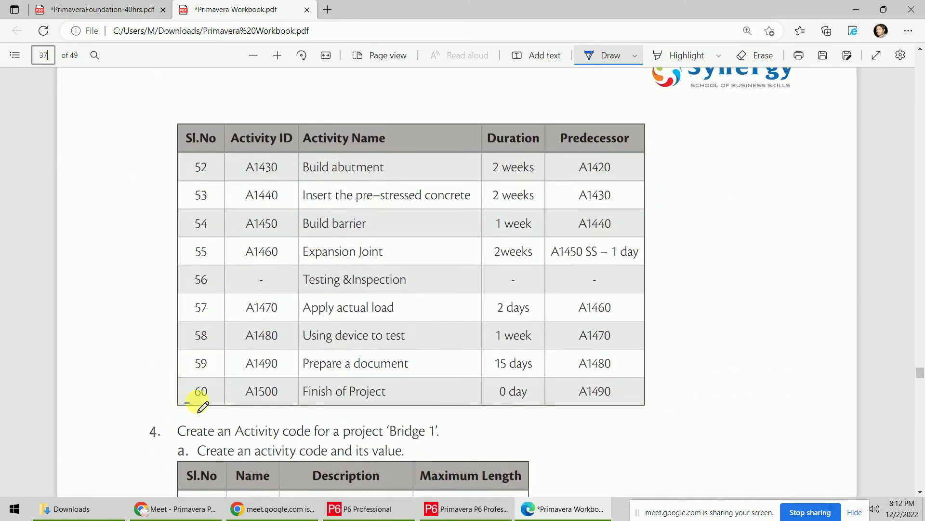
pyautogui.moveTo(216, 396)
pyautogui.mouseDown()
pyautogui.moveTo(182, 385)
pyautogui.moveTo(186, 403)
pyautogui.mouseUp()
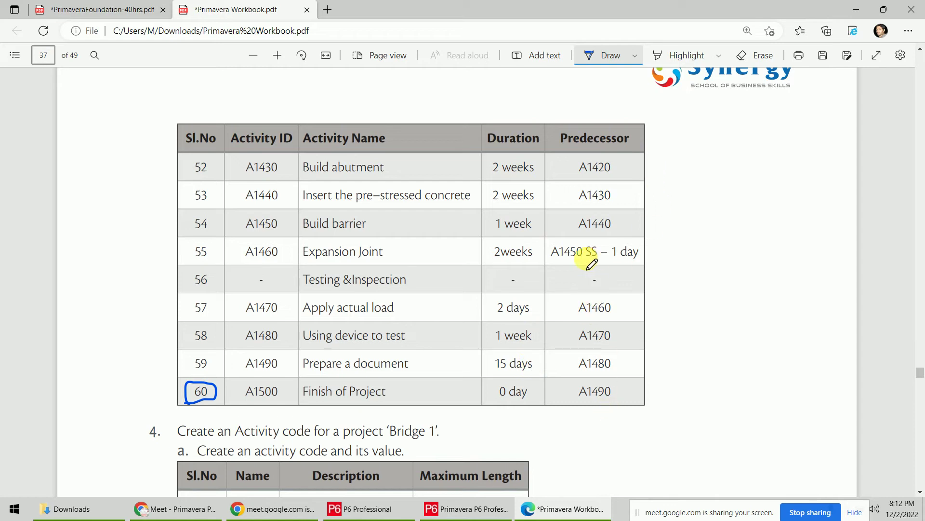
pyautogui.moveTo(584, 259); pyautogui.dragTo(647, 260)
# - Review the Bridge Project activity table on pages 35 to 37, examining the durations, predecessors, relationship types and lags
pyautogui.scroll(15, 675, 289)
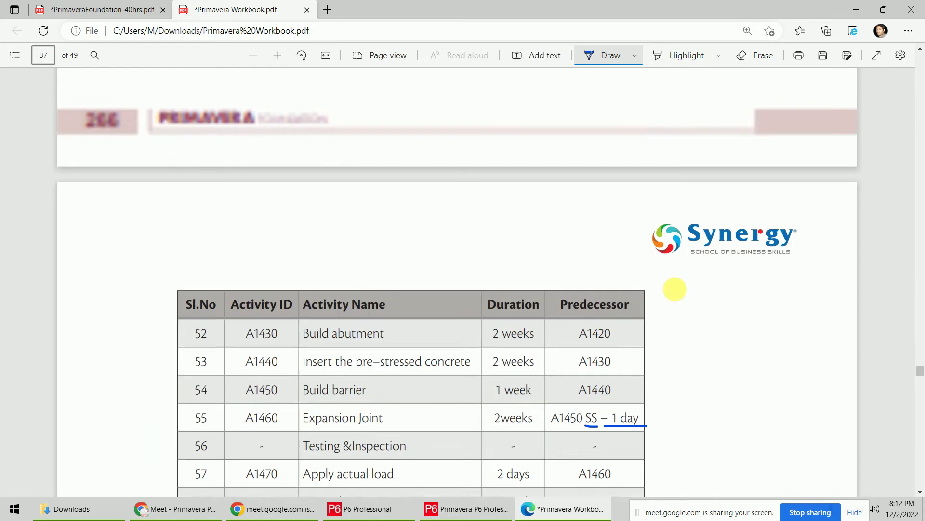
pyautogui.scroll(15, 674, 289)
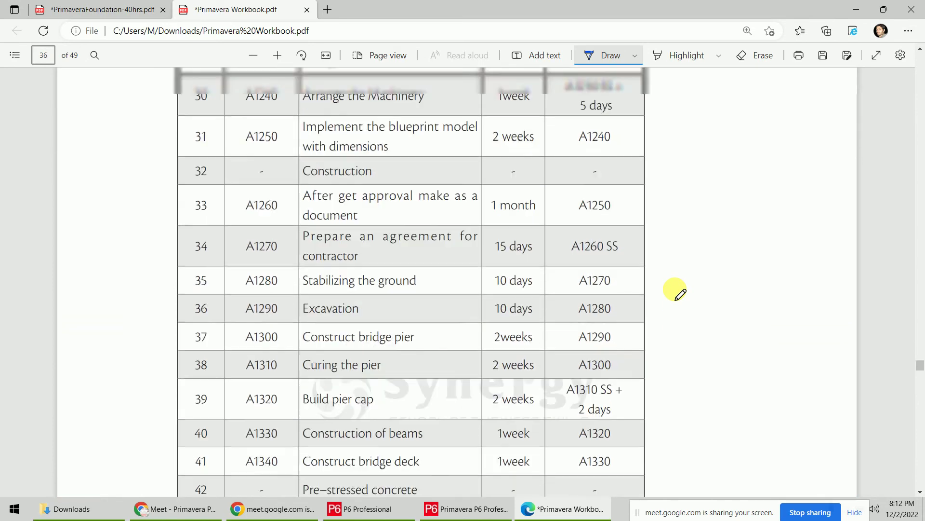
pyautogui.scroll(8, 675, 291)
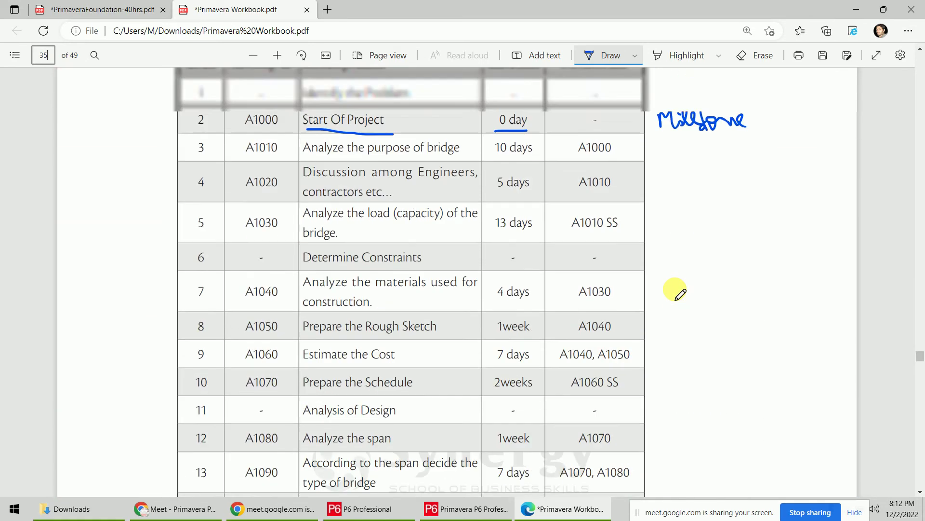
pyautogui.scroll(-9, 675, 291)
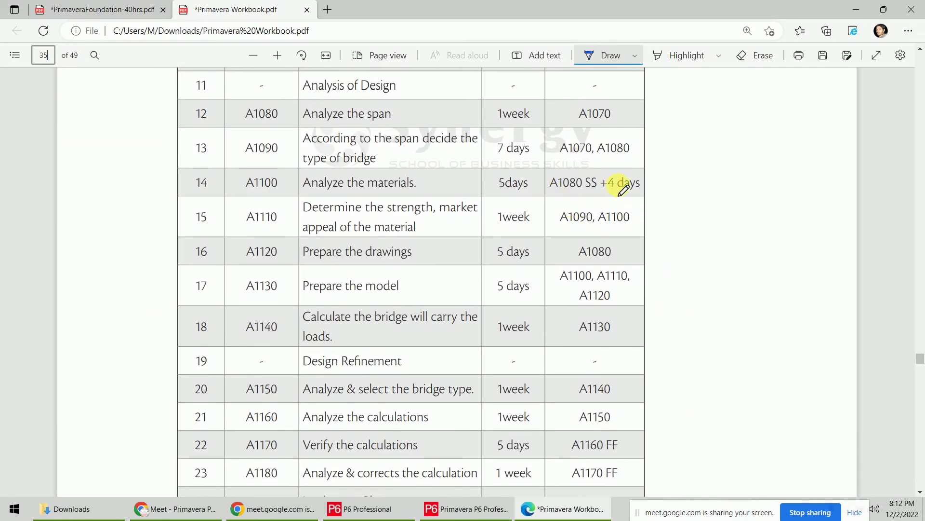
pyautogui.scroll(-3, 638, 208)
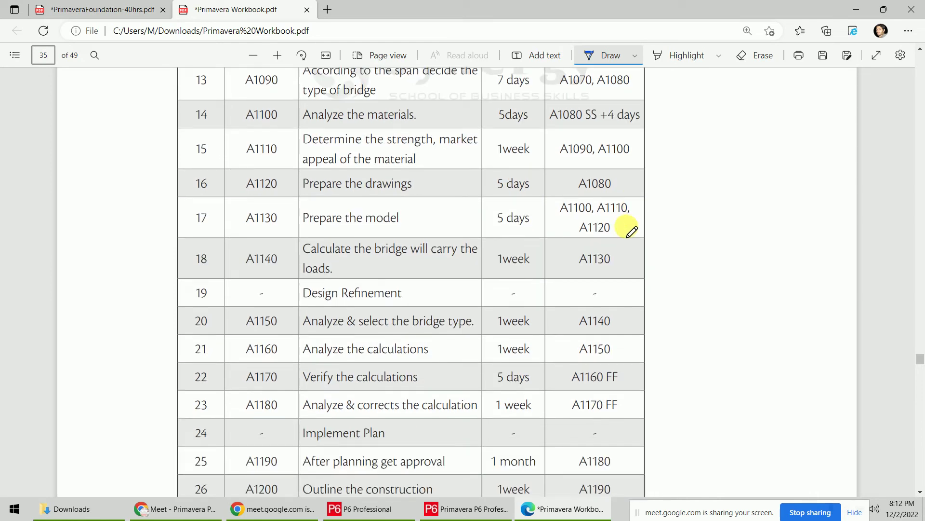
pyautogui.scroll(-3, 630, 227)
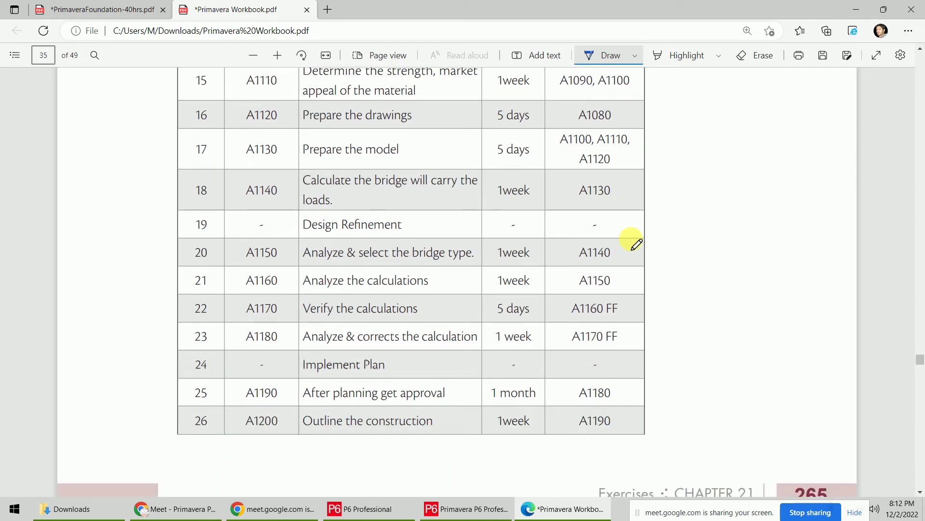
pyautogui.scroll(-20, 637, 244)
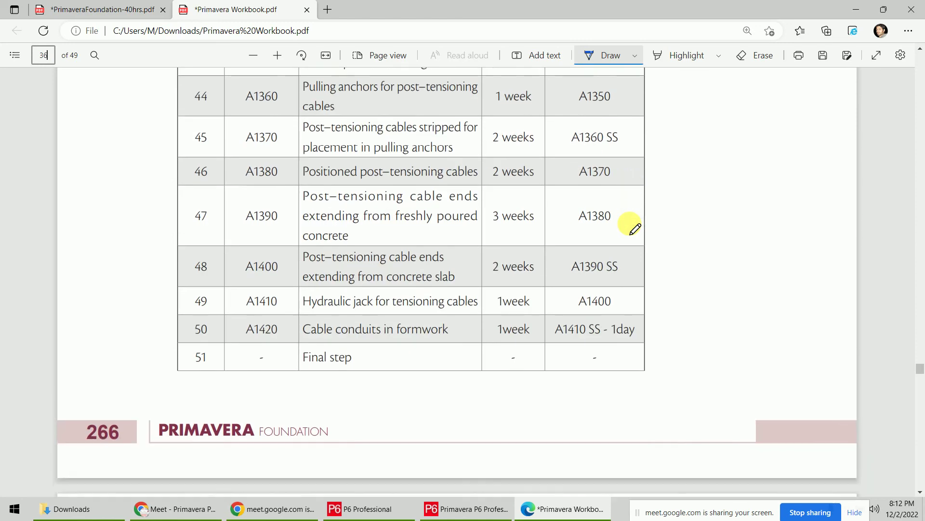
pyautogui.scroll(-20, 631, 226)
pyautogui.scroll(6, 630, 227)
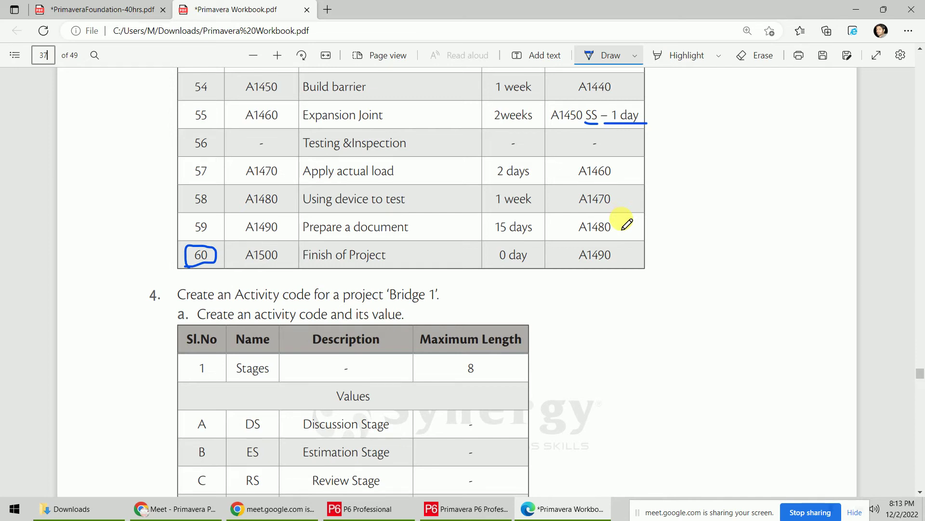
# - Return to task 3c on page 34 and outline the words 'network diagram' in blue ink
pyautogui.scroll(20, 627, 224)
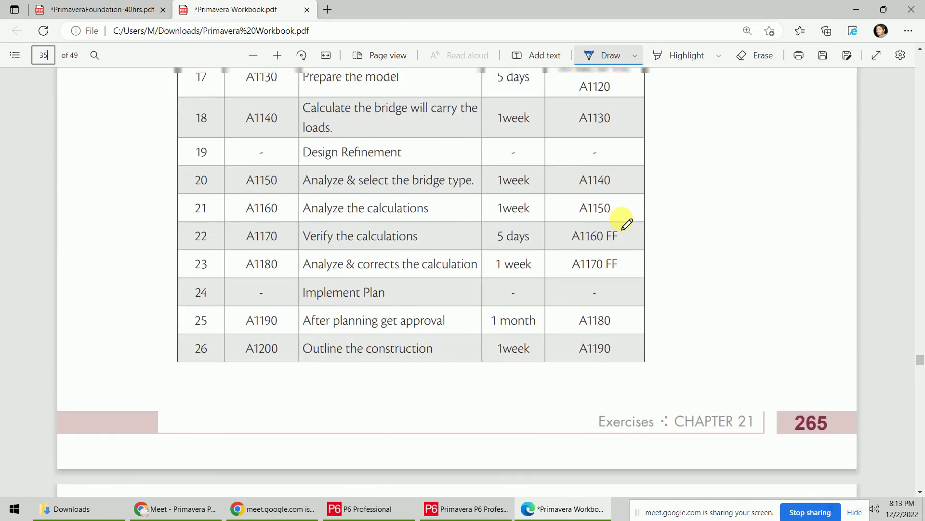
pyautogui.scroll(10, 626, 224)
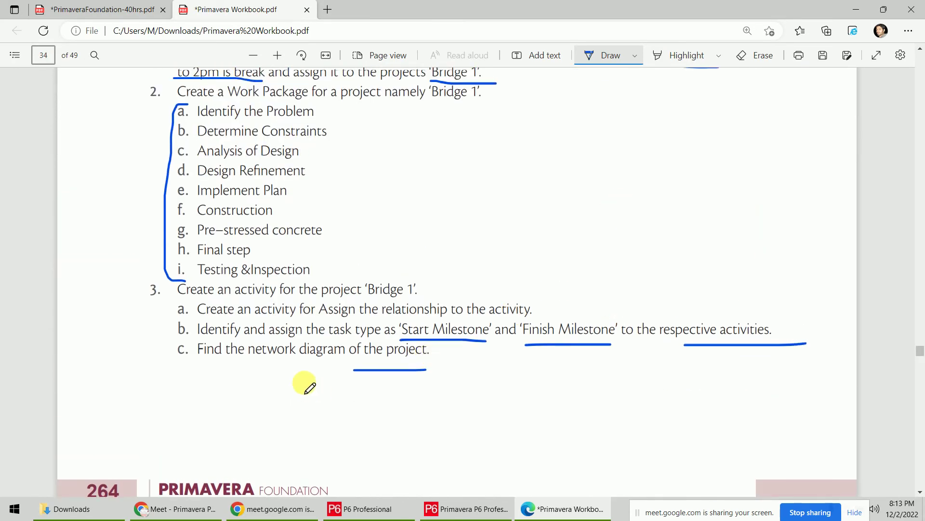
pyautogui.moveTo(240, 365)
pyautogui.mouseDown()
pyautogui.moveTo(325, 370)
pyautogui.moveTo(354, 357)
pyautogui.moveTo(348, 342)
pyautogui.moveTo(246, 341)
pyautogui.moveTo(238, 365)
pyautogui.moveTo(245, 365)
pyautogui.mouseUp()
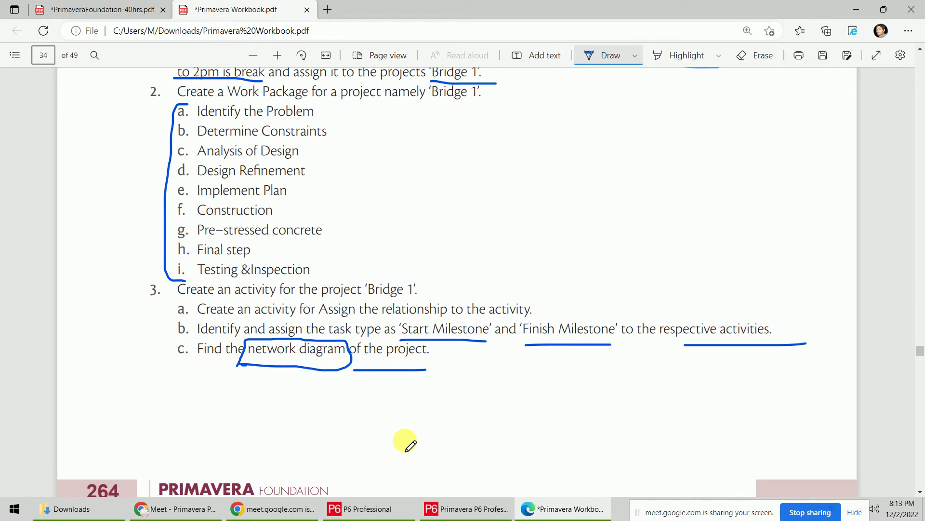
# - Switch to Primavera P6 Professional, widen the Gantt chart area, and show the Activity Network of the Roles & Resources project with nothing selected
pyautogui.click(456, 510)
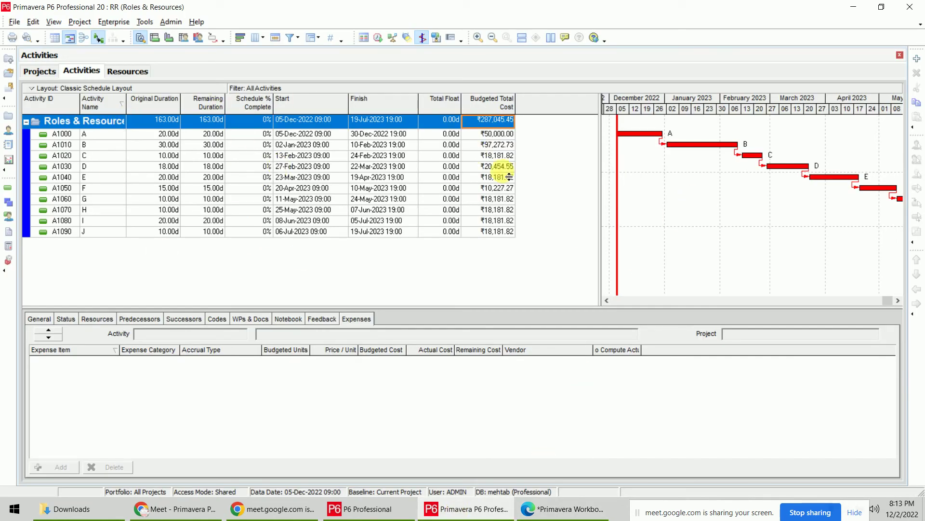
pyautogui.moveTo(606, 176); pyautogui.dragTo(533, 166)
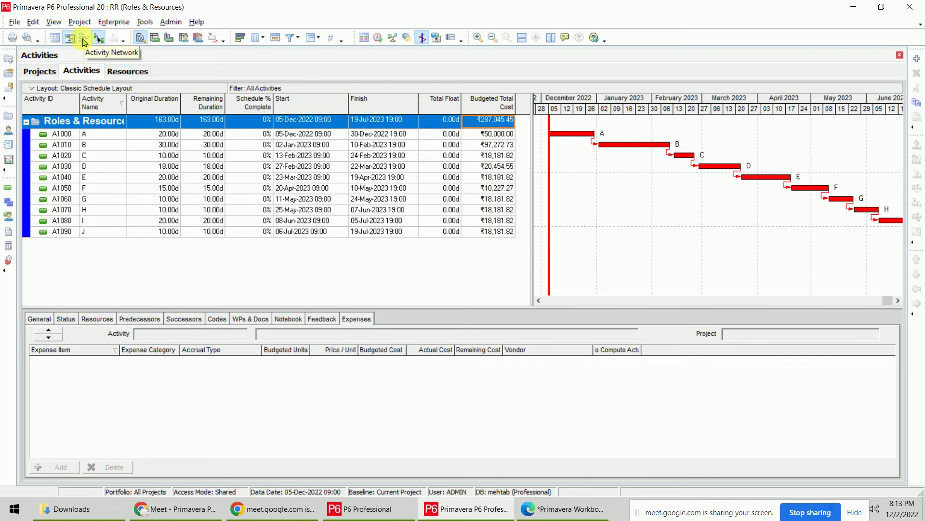
pyautogui.click(84, 40)
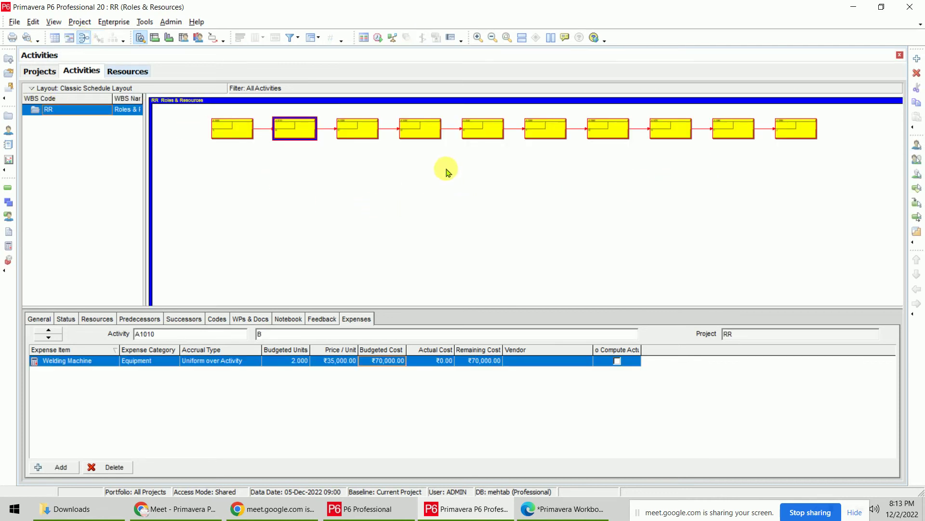
pyautogui.click(504, 230)
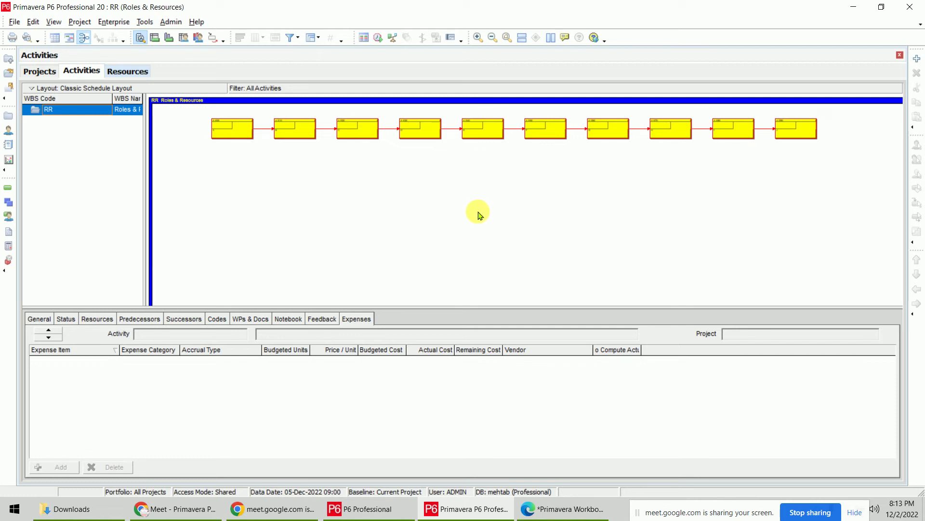
# - Zoom the activity network to best fit and switch back to the Primavera Workbook PDF in Microsoft Edge
pyautogui.rightClick(370, 187)
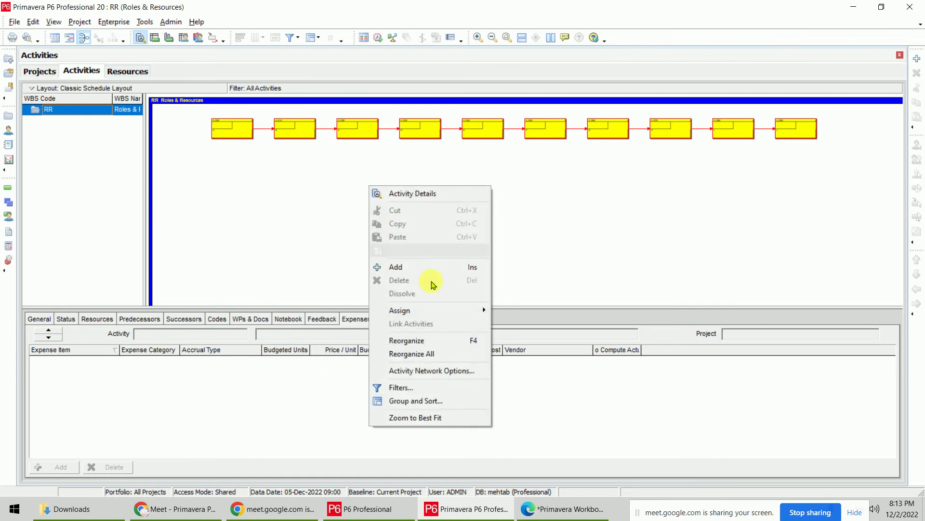
pyautogui.click(441, 417)
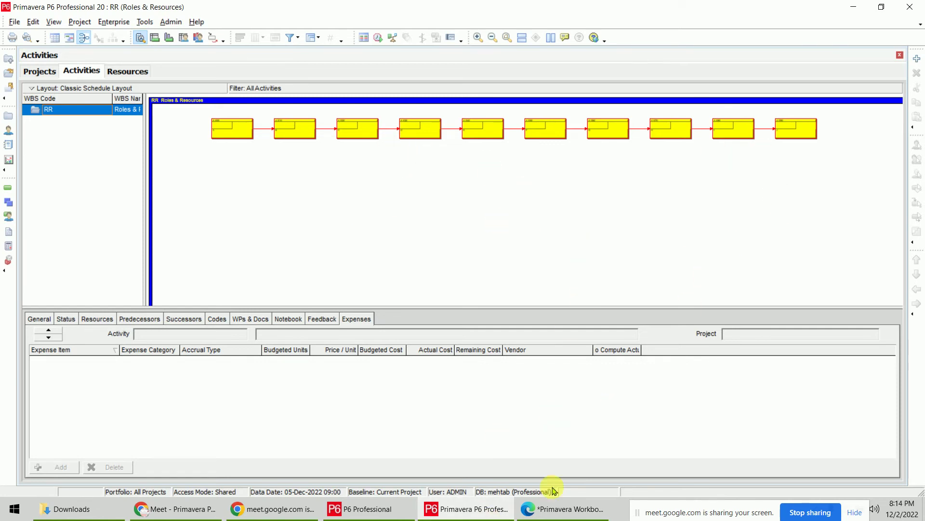
pyautogui.click(547, 507)
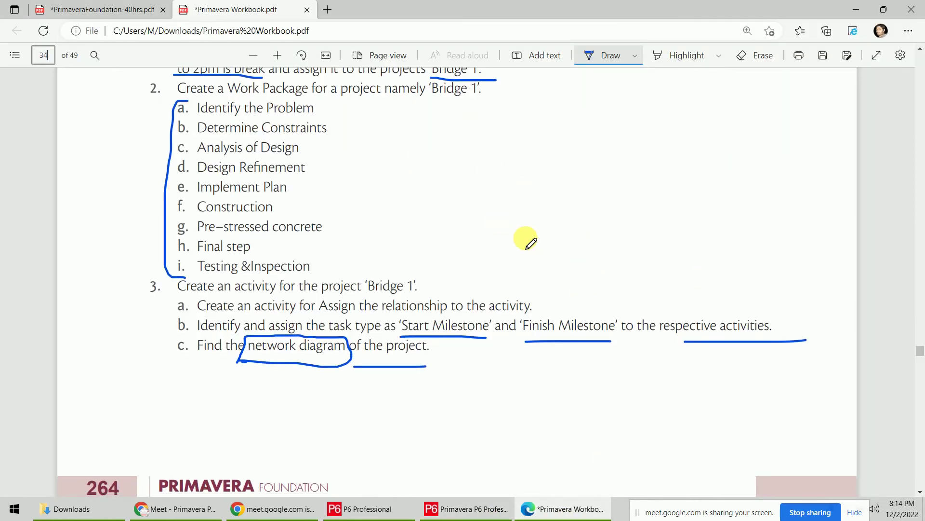
# - On page 37, draw a short blue line below the last predecessor at the end of the activity table
pyautogui.scroll(-20, 530, 242)
pyautogui.scroll(-20, 531, 243)
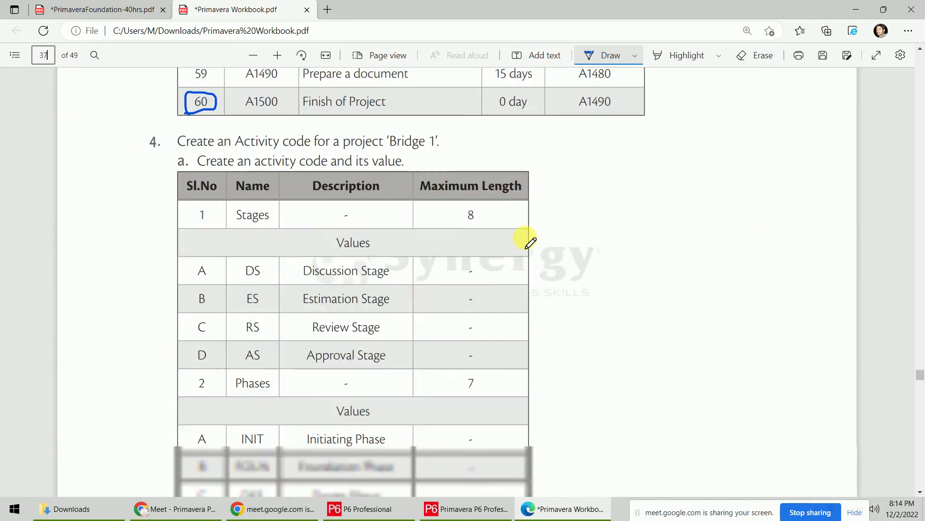
pyautogui.scroll(12, 530, 242)
pyautogui.scroll(-4, 530, 242)
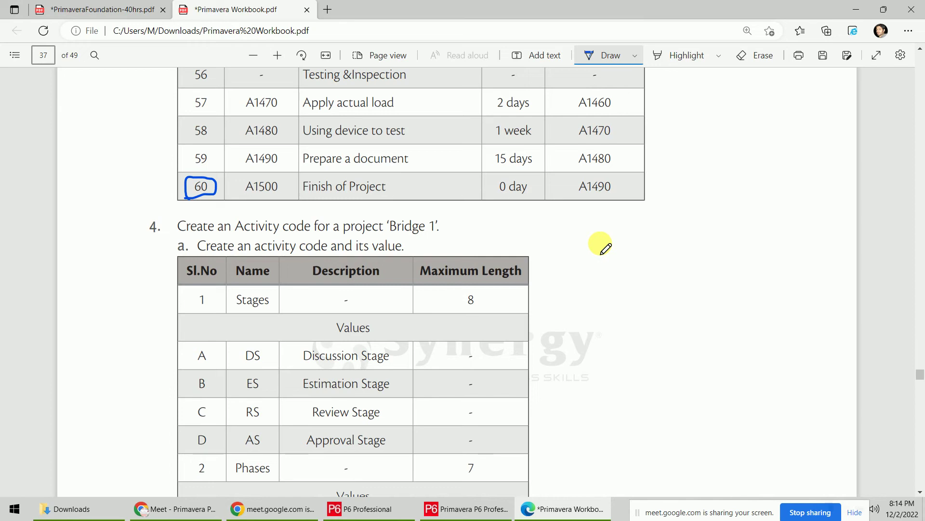
pyautogui.moveTo(589, 214); pyautogui.dragTo(667, 211)
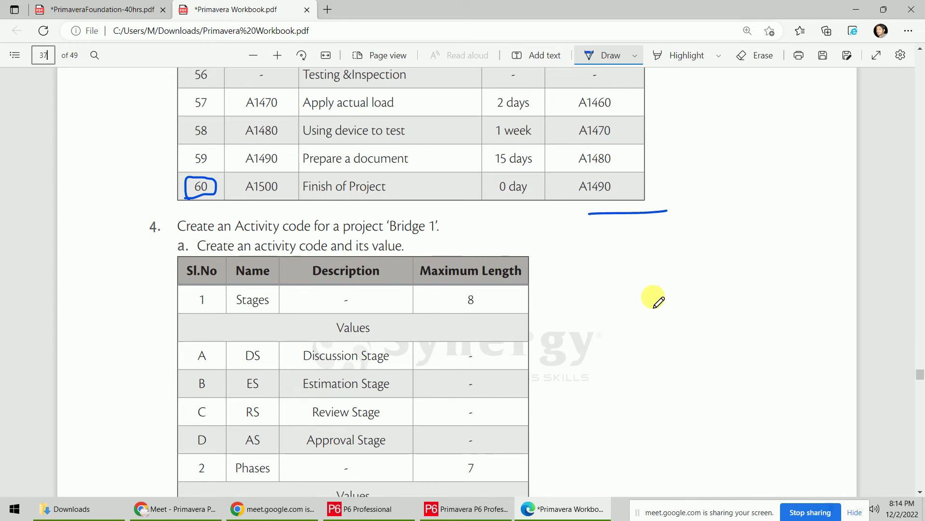
# - Underline 'Activity code' in the task 4 heading and 'Stages' in the activity code table in blue ink
pyautogui.scroll(-3, 655, 299)
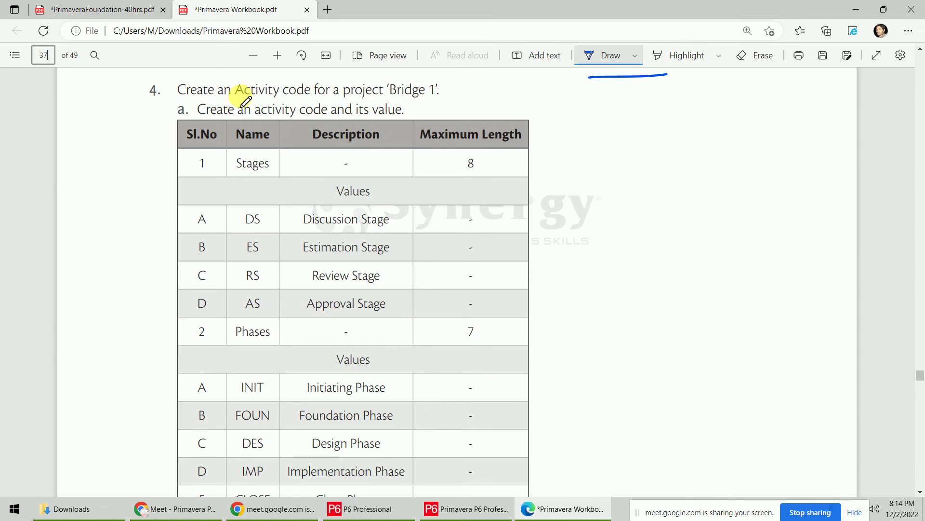
pyautogui.moveTo(237, 96); pyautogui.dragTo(319, 100)
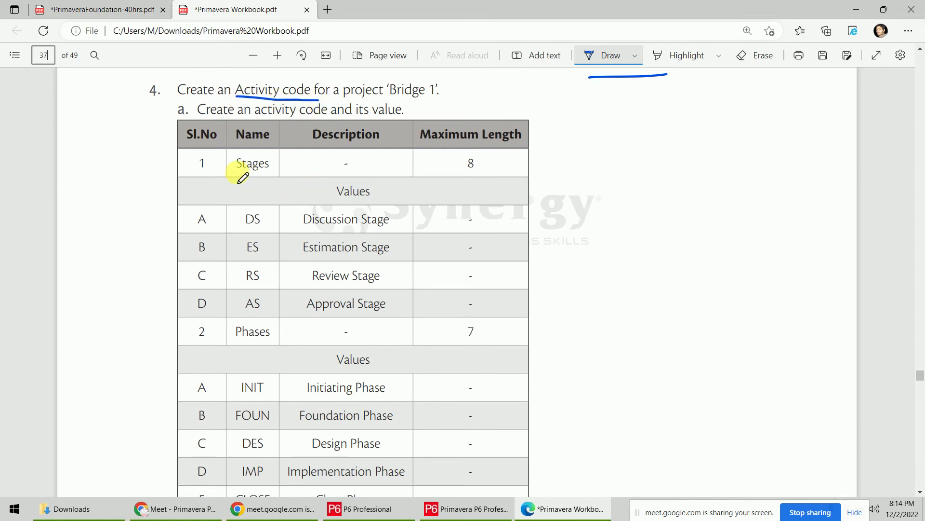
pyautogui.moveTo(236, 171); pyautogui.dragTo(273, 175)
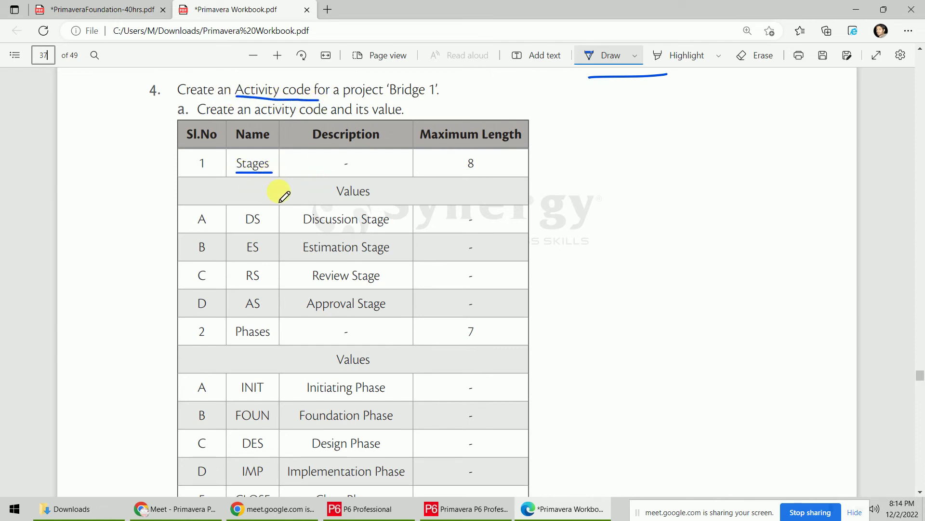
# - Bracket the Stages values A to D and put a tick mark beside DS, ES, RS and AS
pyautogui.scroll(-1, 284, 195)
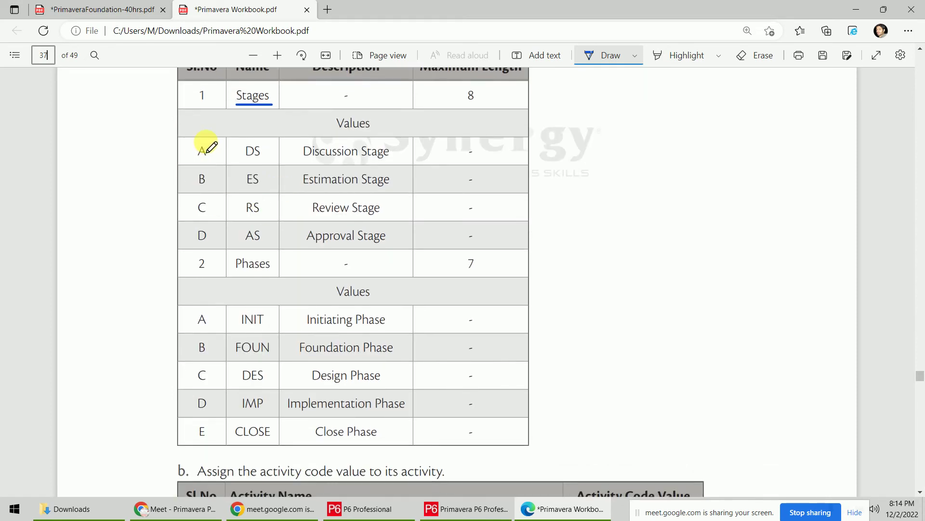
pyautogui.moveTo(206, 141)
pyautogui.mouseDown()
pyautogui.moveTo(183, 201)
pyautogui.moveTo(185, 247)
pyautogui.moveTo(198, 248)
pyautogui.mouseUp()
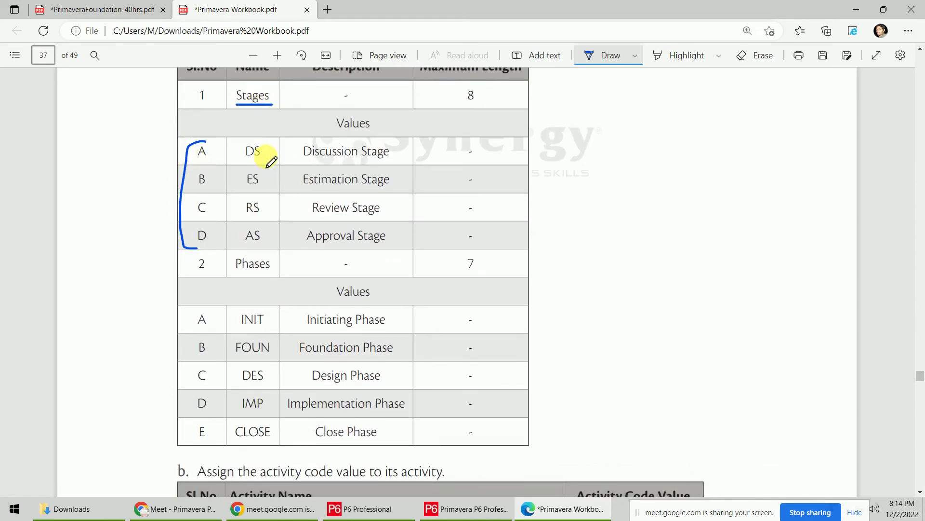
pyautogui.moveTo(269, 155); pyautogui.dragTo(288, 145)
pyautogui.moveTo(277, 180); pyautogui.dragTo(293, 174)
pyautogui.moveTo(271, 218)
pyautogui.mouseDown()
pyautogui.moveTo(289, 208)
pyautogui.moveTo(285, 231)
pyautogui.mouseUp()
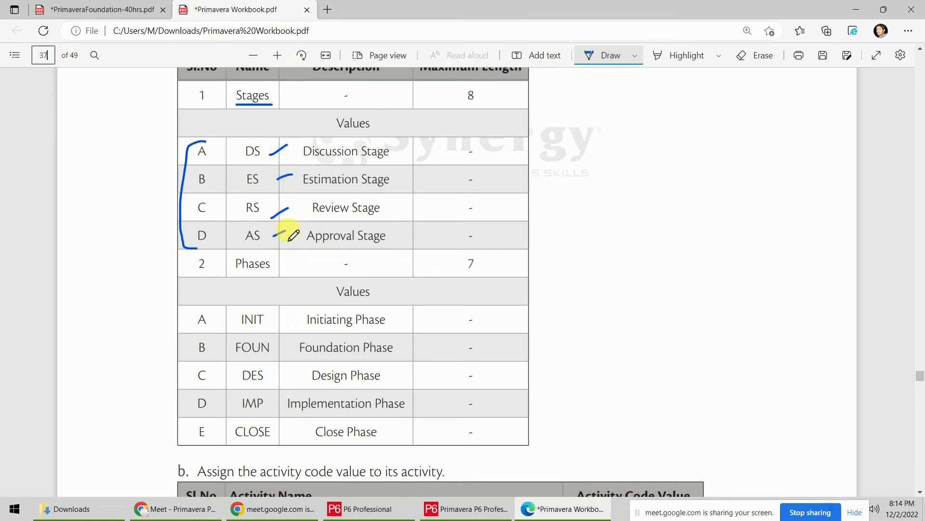
# - Underline 'Phases' and put a tick mark beside its values INIT, FOUN, DES, IMP and CLOSE
pyautogui.scroll(-1, 291, 234)
pyautogui.moveTo(231, 209); pyautogui.dragTo(269, 207)
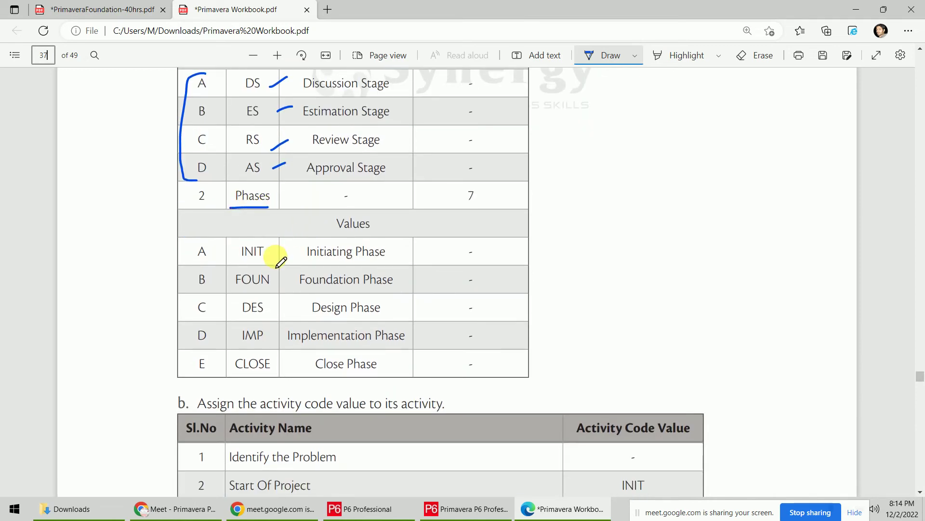
pyautogui.moveTo(280, 260); pyautogui.dragTo(296, 248)
pyautogui.moveTo(275, 286); pyautogui.dragTo(292, 278)
pyautogui.moveTo(278, 312); pyautogui.dragTo(294, 306)
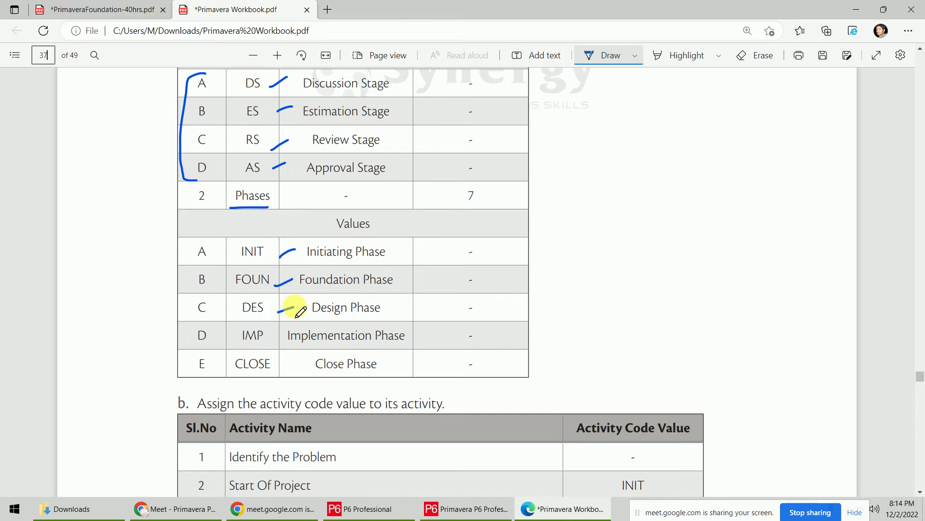
pyautogui.moveTo(279, 339); pyautogui.dragTo(294, 364)
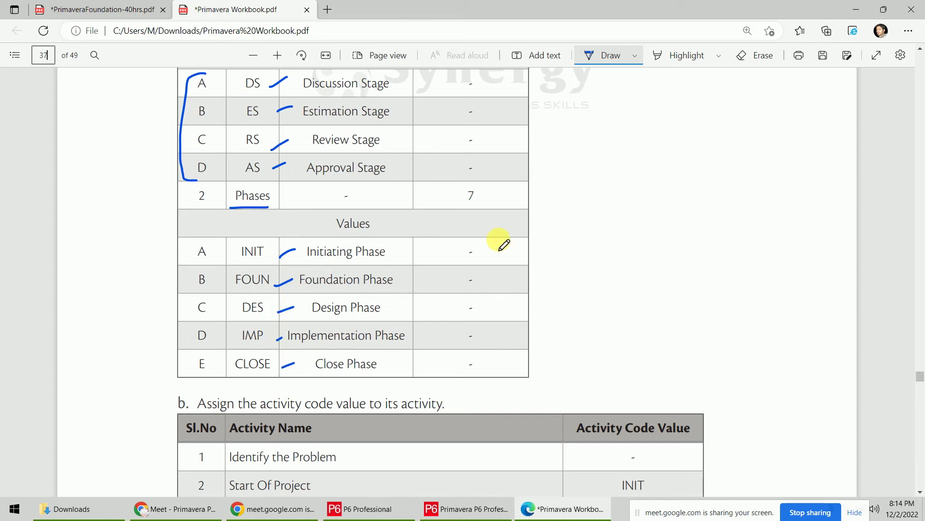
# - In the task 4b table, draw a dash beside 'Start Of Project' and tick its activity code value INIT
pyautogui.scroll(-7, 661, 169)
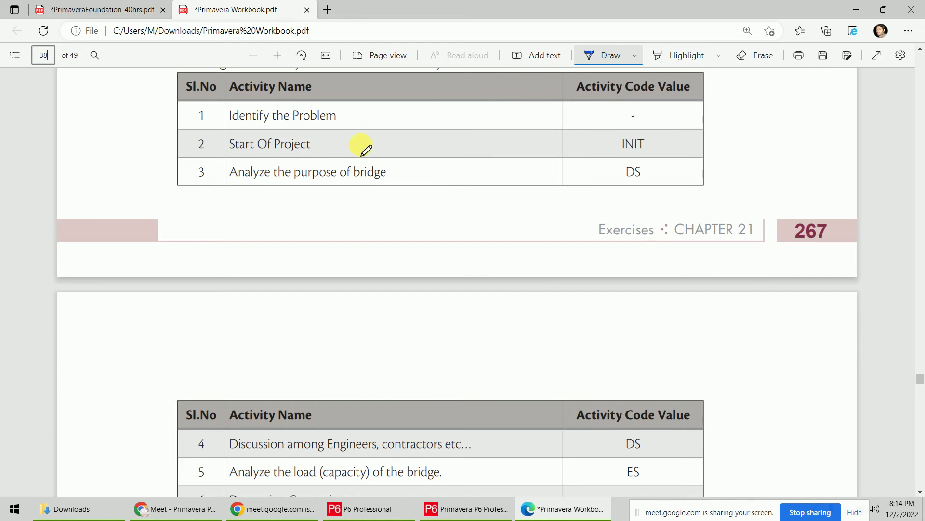
pyautogui.moveTo(360, 144); pyautogui.dragTo(384, 144)
pyautogui.moveTo(680, 151); pyautogui.dragTo(700, 140)
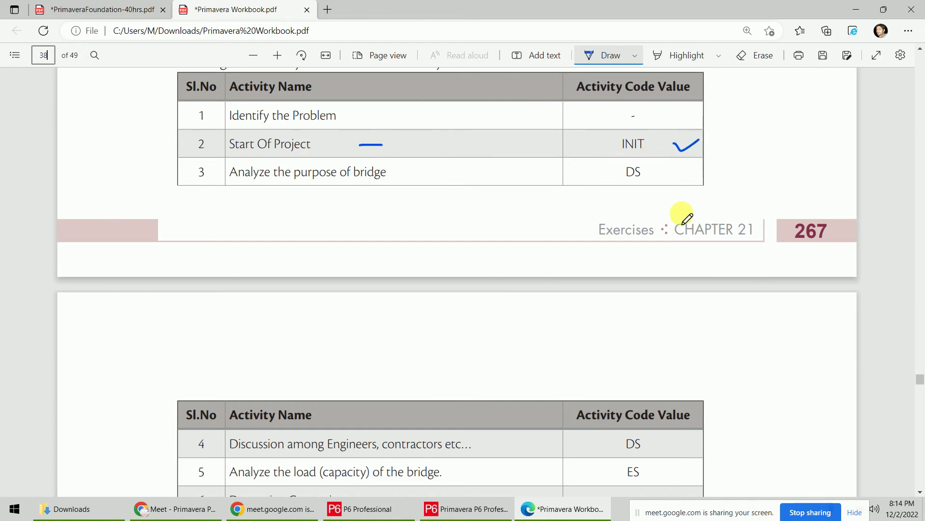
# - On page 38, tick the activity code values of serial numbers 4, 5, 7, 8 and 9
pyautogui.moveTo(656, 167)
pyautogui.mouseDown()
pyautogui.moveTo(662, 176)
pyautogui.moveTo(701, 158)
pyautogui.moveTo(691, 168)
pyautogui.mouseUp()
pyautogui.scroll(-5, 677, 200)
pyautogui.moveTo(665, 202); pyautogui.dragTo(689, 197)
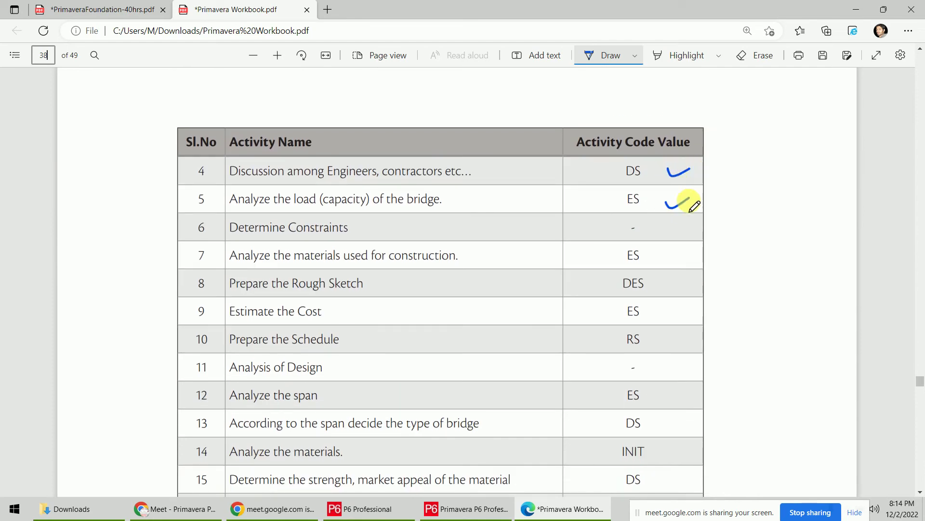
pyautogui.moveTo(661, 255); pyautogui.dragTo(679, 255)
pyautogui.moveTo(680, 287); pyautogui.dragTo(681, 284)
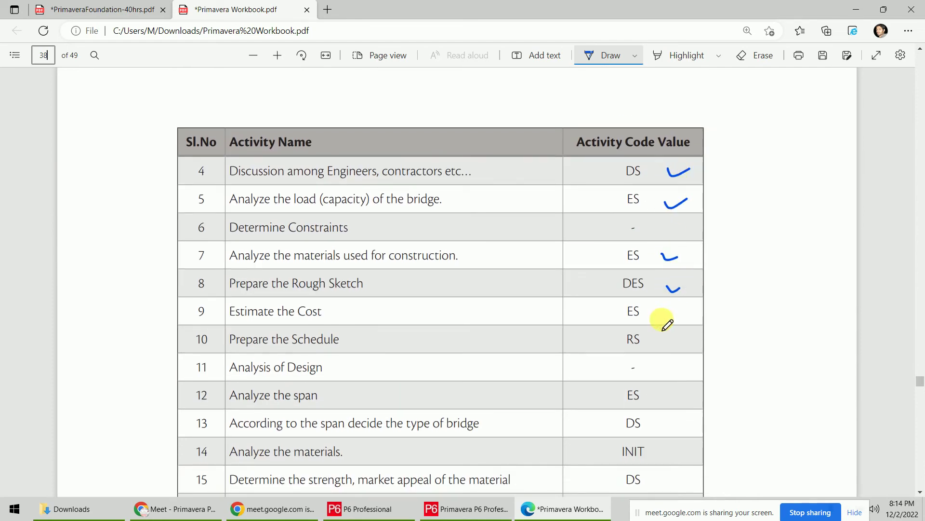
pyautogui.moveTo(659, 320); pyautogui.dragTo(679, 311)
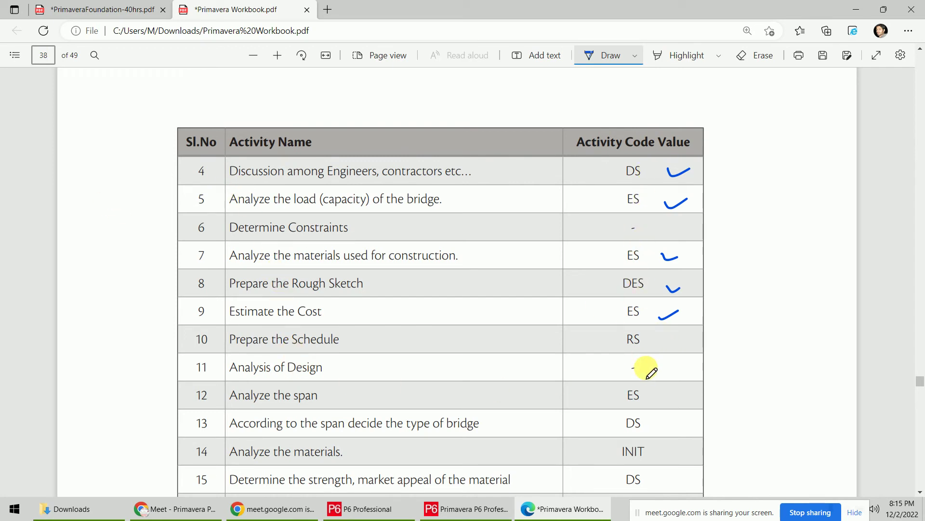
# - On page 39, tick the CLOSE code value of the Finish of Project activity
pyautogui.scroll(-20, 613, 211)
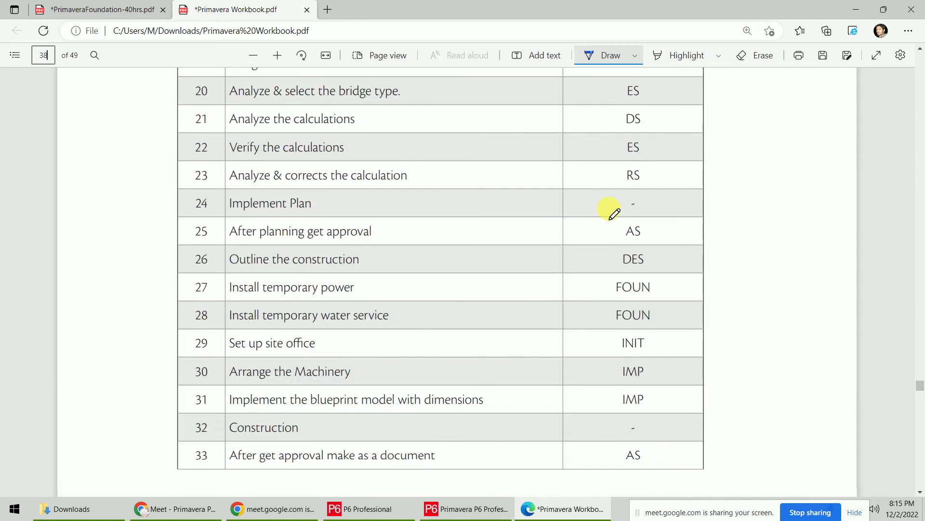
pyautogui.scroll(-7, 613, 211)
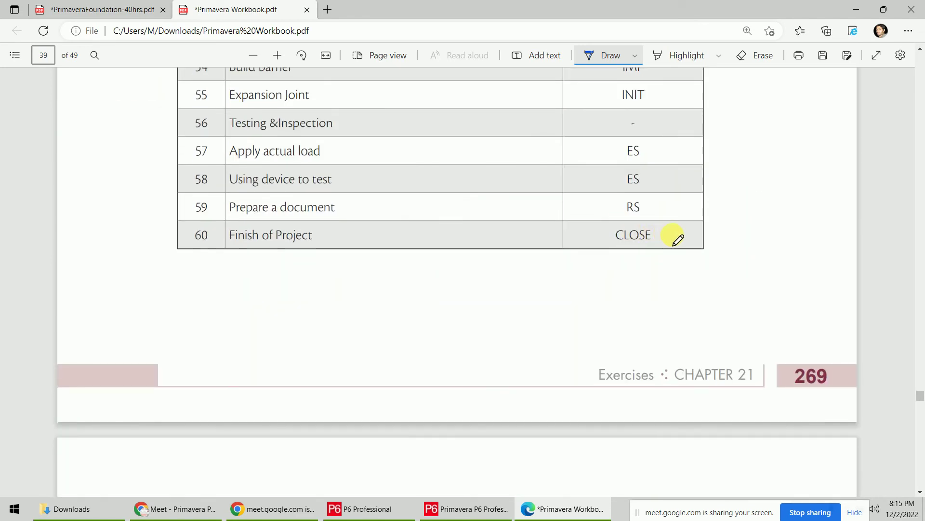
pyautogui.moveTo(671, 234); pyautogui.dragTo(697, 225)
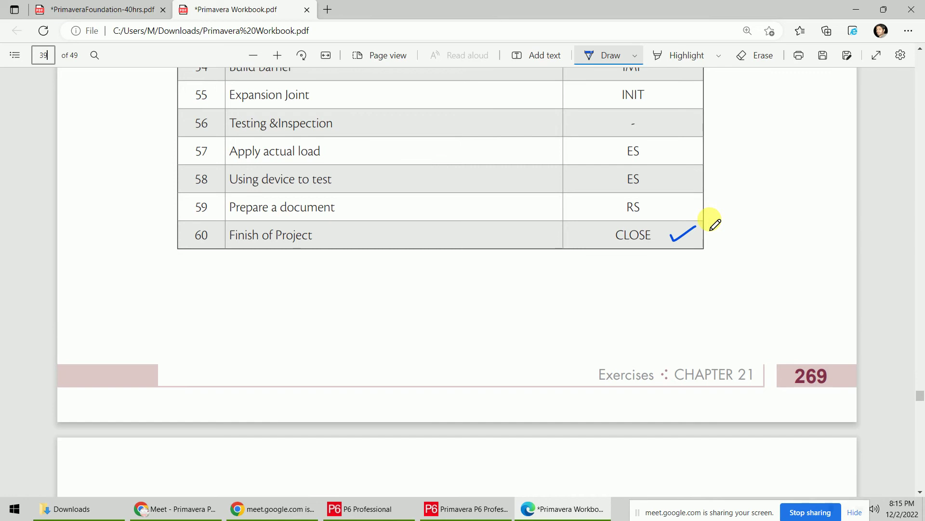
# - On page 40, tick task 5 'Create Resources' and underline serial number 14 in the resource table
pyautogui.scroll(-8, 653, 227)
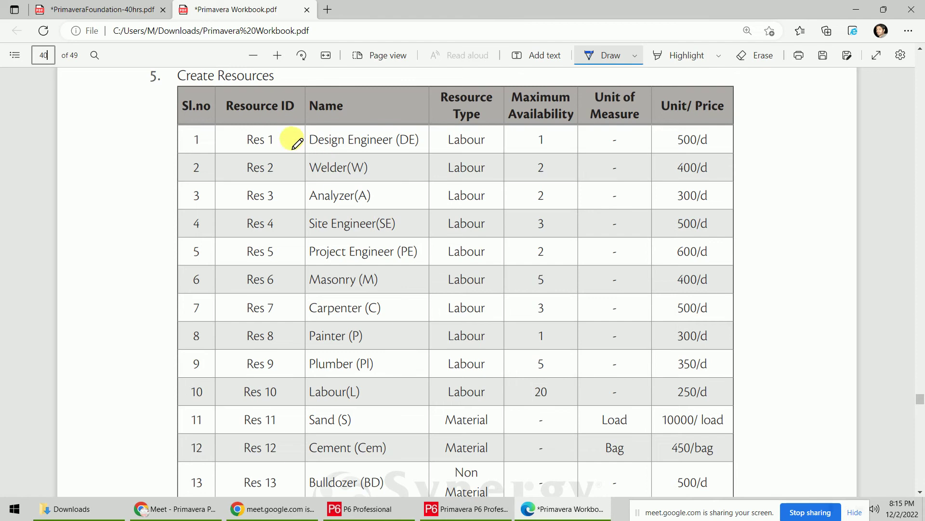
pyautogui.moveTo(151, 86); pyautogui.dragTo(179, 70)
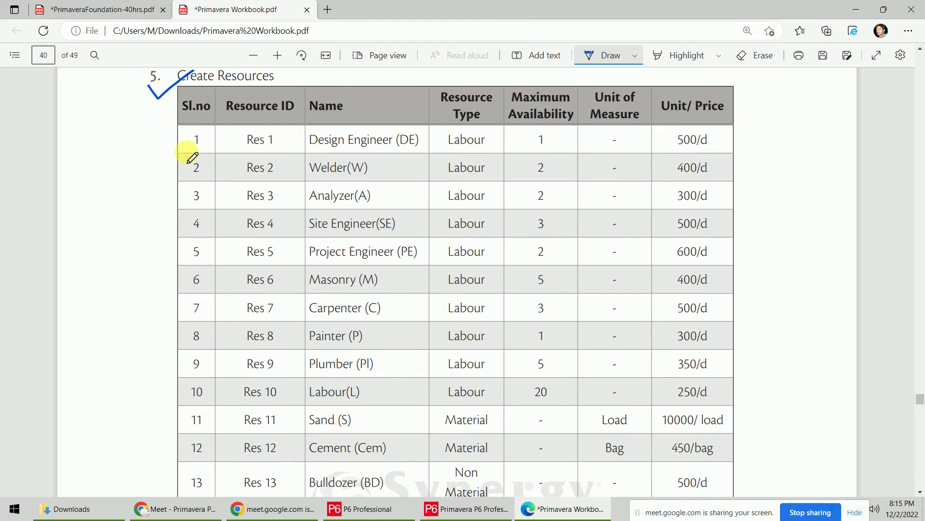
pyautogui.scroll(-1, 193, 157)
pyautogui.scroll(-5, 187, 153)
pyautogui.moveTo(185, 260); pyautogui.dragTo(198, 262)
# - Mark the resource types of Sand, Cement, Bulldozer and Motor Grader with short blue strokes
pyautogui.scroll(6, 300, 233)
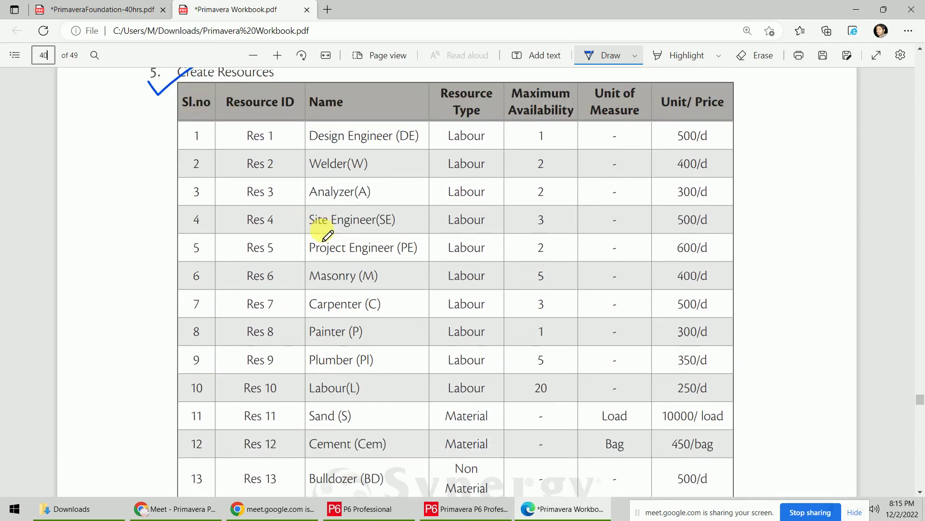
pyautogui.scroll(-2, 326, 237)
pyautogui.moveTo(498, 355)
pyautogui.mouseDown()
pyautogui.moveTo(512, 347)
pyautogui.moveTo(511, 374)
pyautogui.mouseUp()
pyautogui.moveTo(502, 411); pyautogui.dragTo(506, 407)
pyautogui.moveTo(500, 455); pyautogui.dragTo(510, 447)
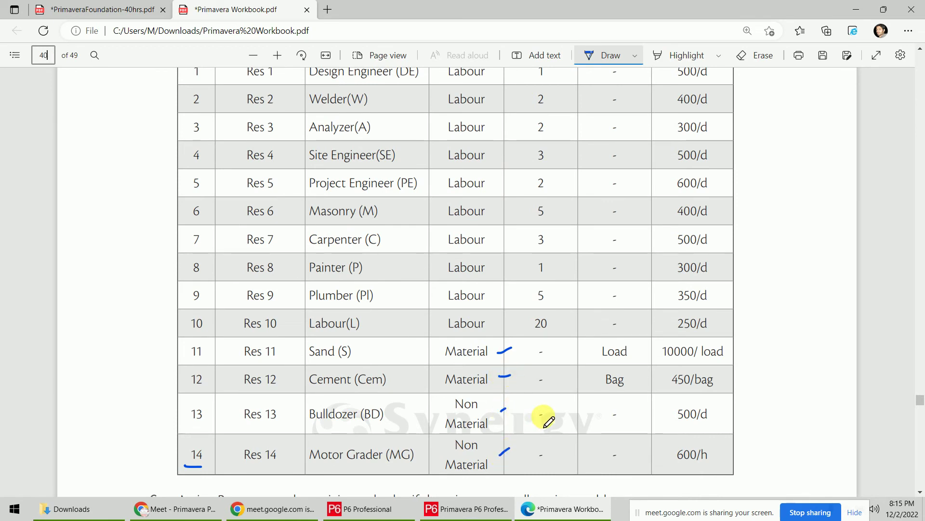
# - Mark the units of measure Load and Bag for the Sand and Cement resources
pyautogui.scroll(2, 672, 362)
pyautogui.scroll(-2, 671, 356)
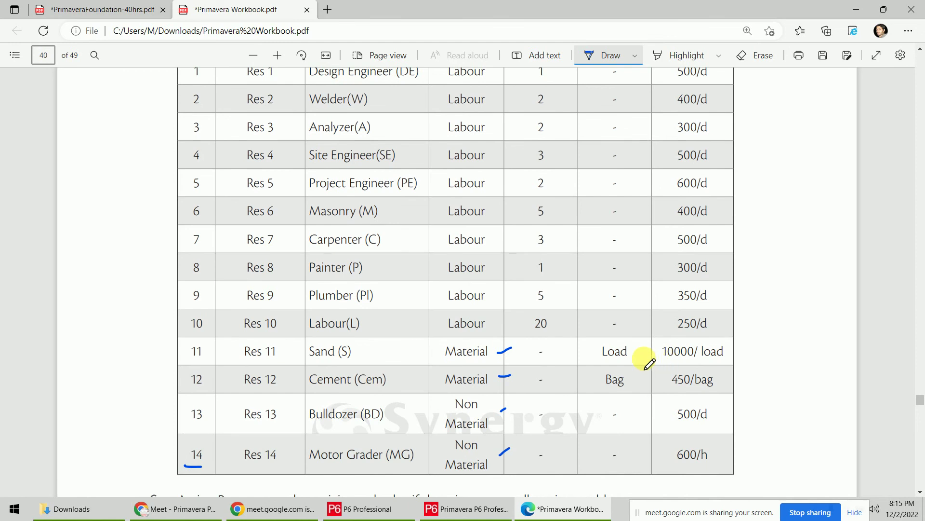
pyautogui.moveTo(639, 354); pyautogui.dragTo(639, 359)
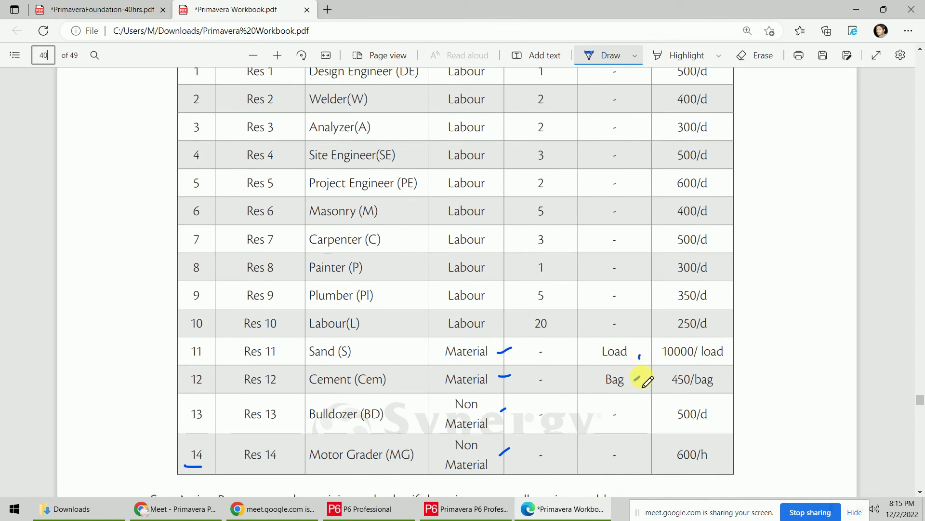
# - In the task 6 table, draw a dash beside 'Identify the Problem' and underline the resource headings from DE to MG
pyautogui.scroll(-5, 588, 248)
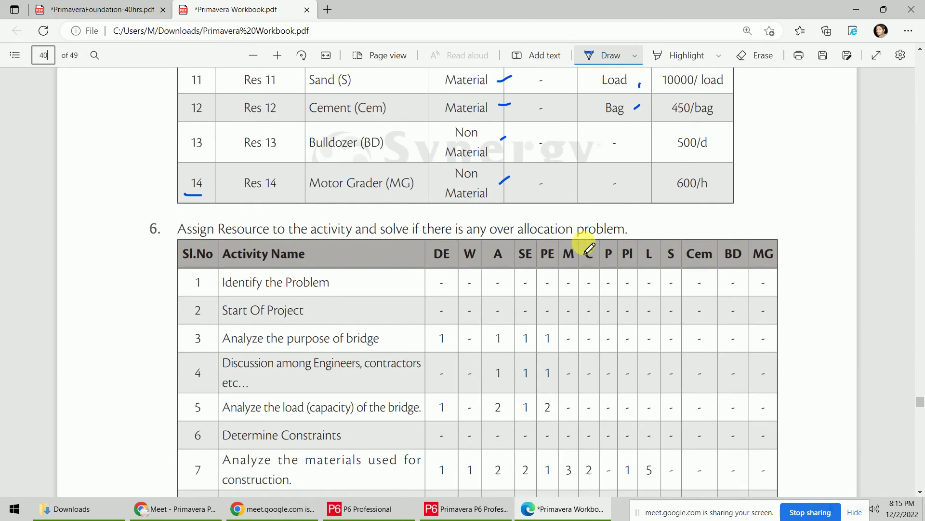
pyautogui.moveTo(336, 282); pyautogui.dragTo(353, 282)
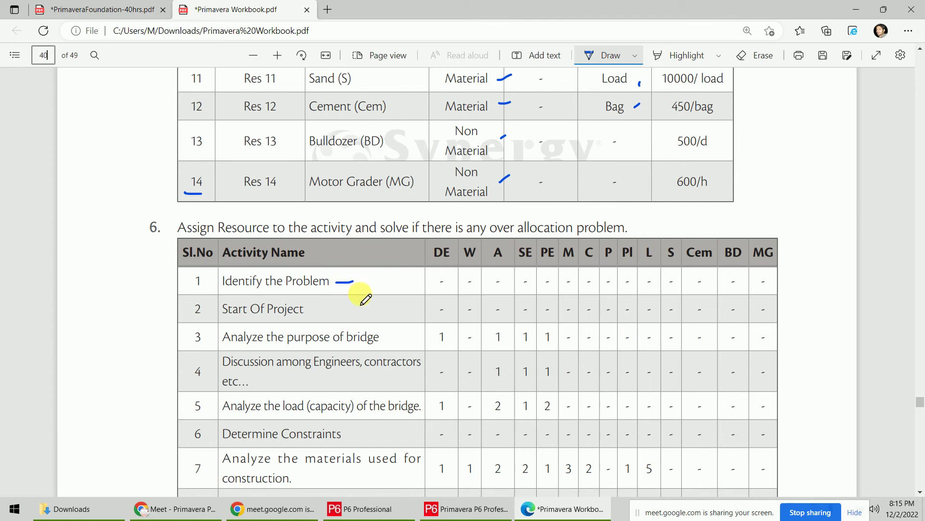
pyautogui.moveTo(432, 262); pyautogui.dragTo(777, 263)
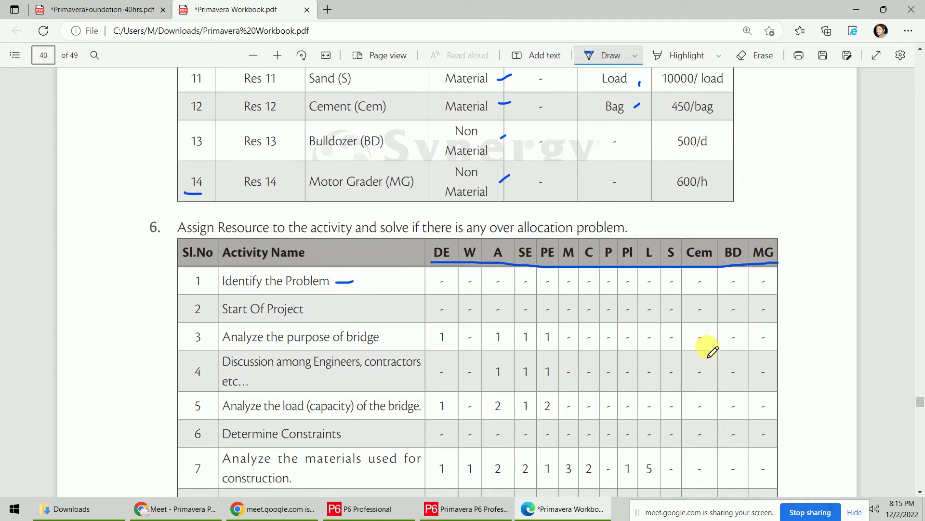
# - Underline 'purpose of bridge' and its DE quantity in serial number 3, checking the resource list in task 5
pyautogui.moveTo(280, 345); pyautogui.dragTo(382, 345)
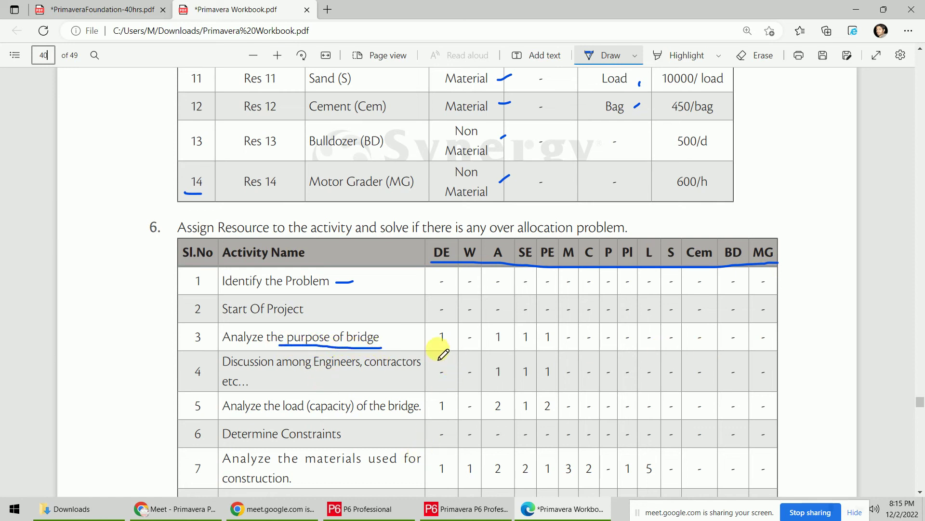
pyautogui.scroll(10, 433, 265)
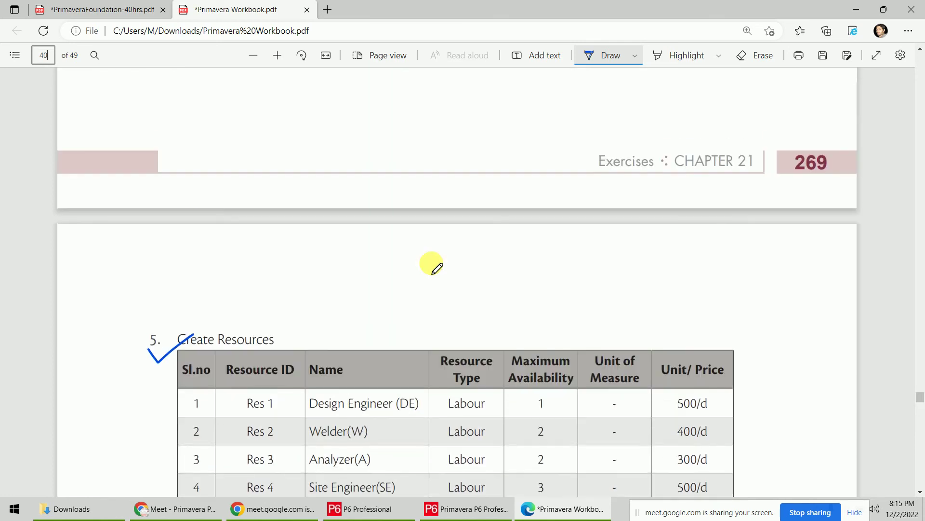
pyautogui.scroll(-9, 420, 406)
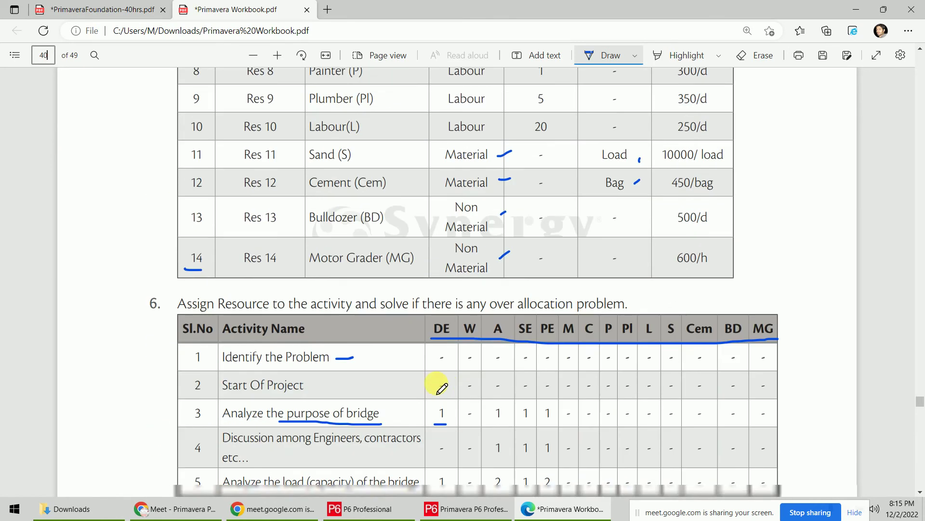
# - Underline serial number 5's A and PE quantities, then in task 5 the PE abbreviation and the units for Site Engineer to Carpenter and Labour
pyautogui.scroll(-3, 496, 341)
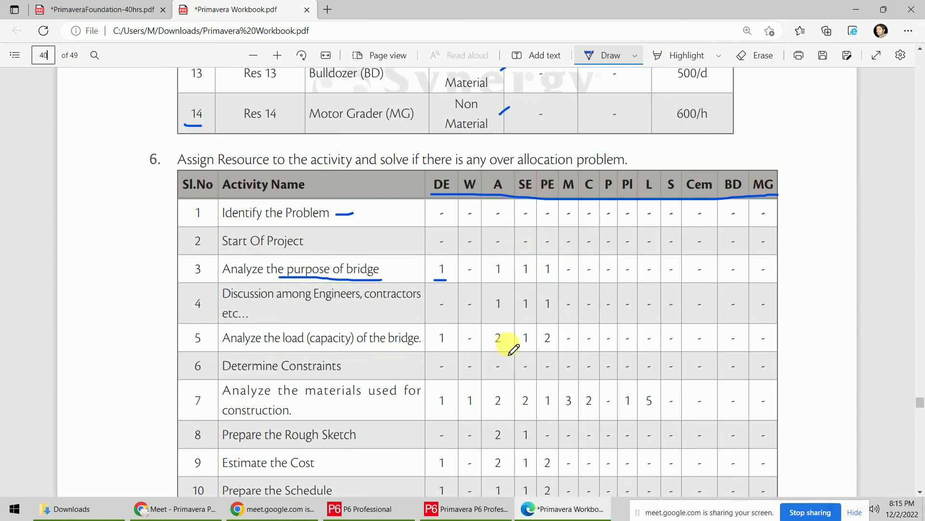
pyautogui.moveTo(489, 347); pyautogui.dragTo(504, 344)
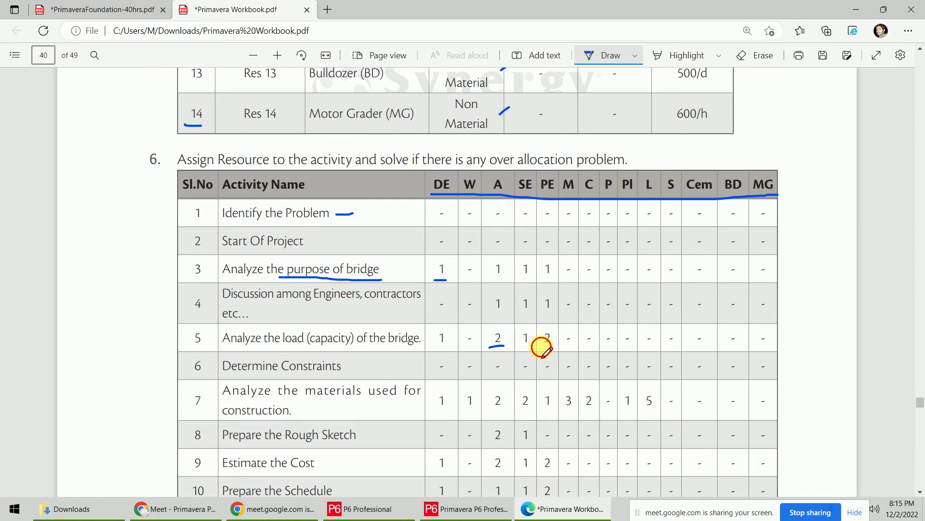
pyautogui.scroll(7, 557, 347)
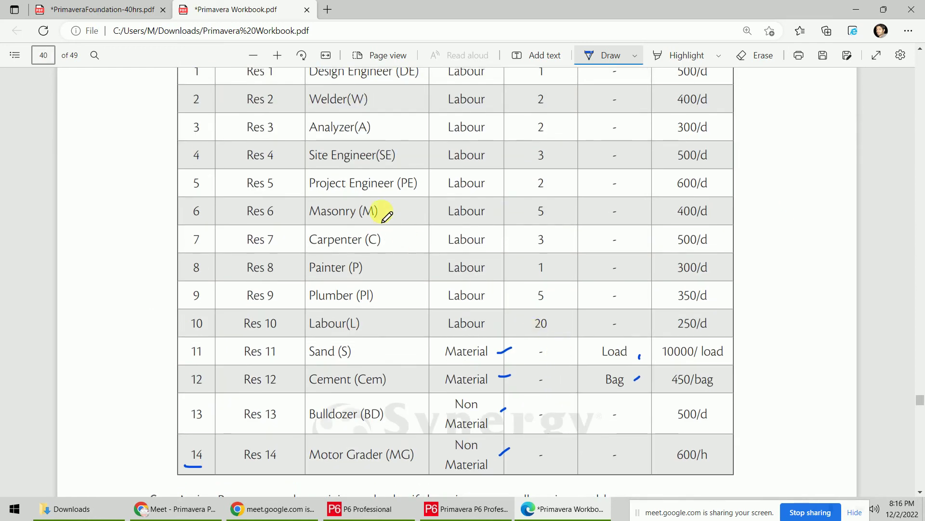
pyautogui.moveTo(405, 191); pyautogui.dragTo(415, 191)
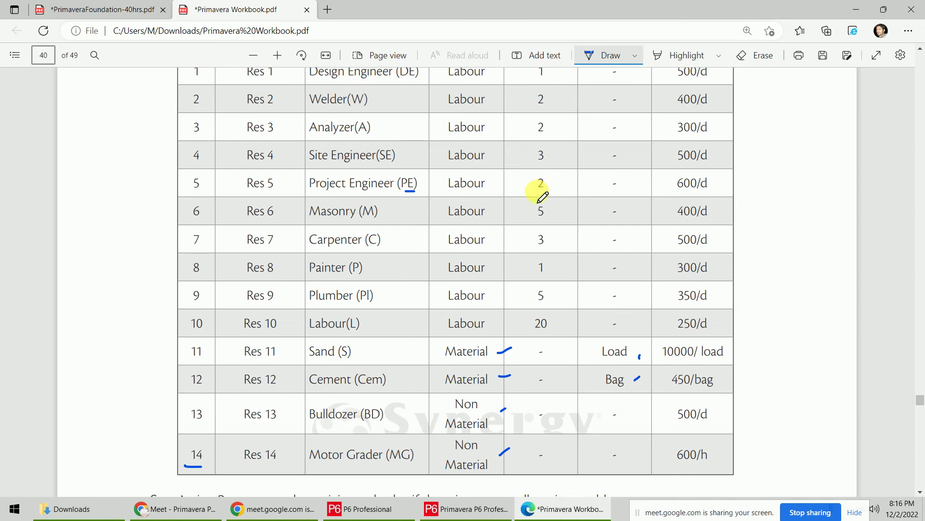
pyautogui.moveTo(536, 192)
pyautogui.mouseDown()
pyautogui.moveTo(549, 193)
pyautogui.moveTo(549, 220)
pyautogui.mouseUp()
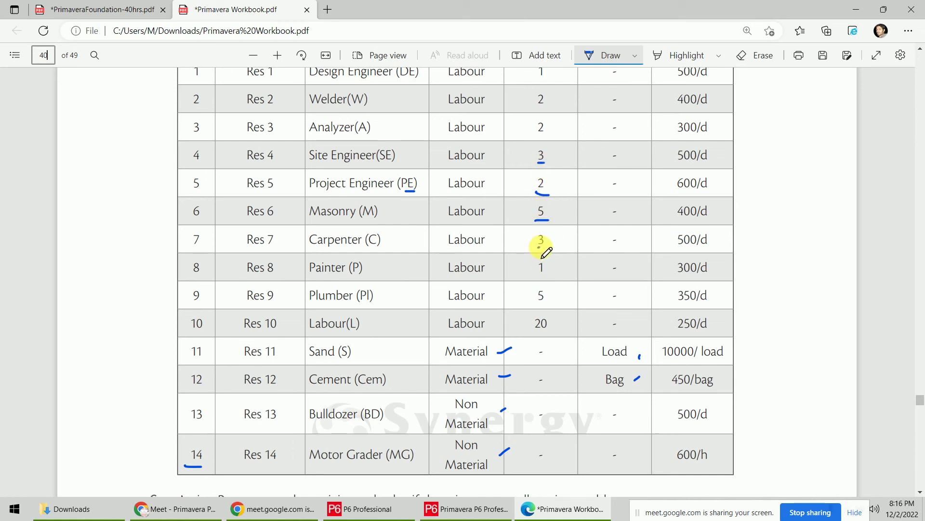
pyautogui.moveTo(533, 332); pyautogui.dragTo(556, 332)
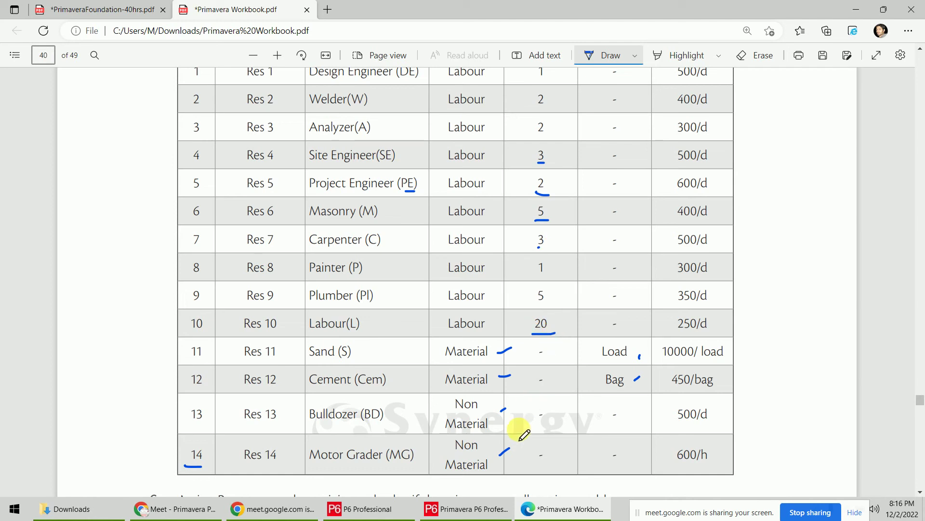
# - Draw a line with upward arrows at both ends below serial number 60, separating the task 6 table from task 7
pyautogui.scroll(-20, 511, 252)
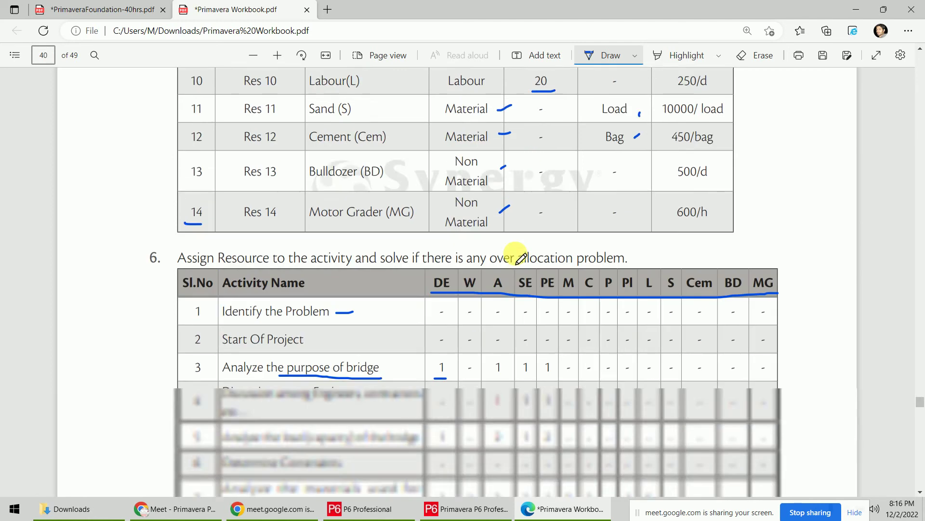
pyautogui.scroll(-20, 519, 257)
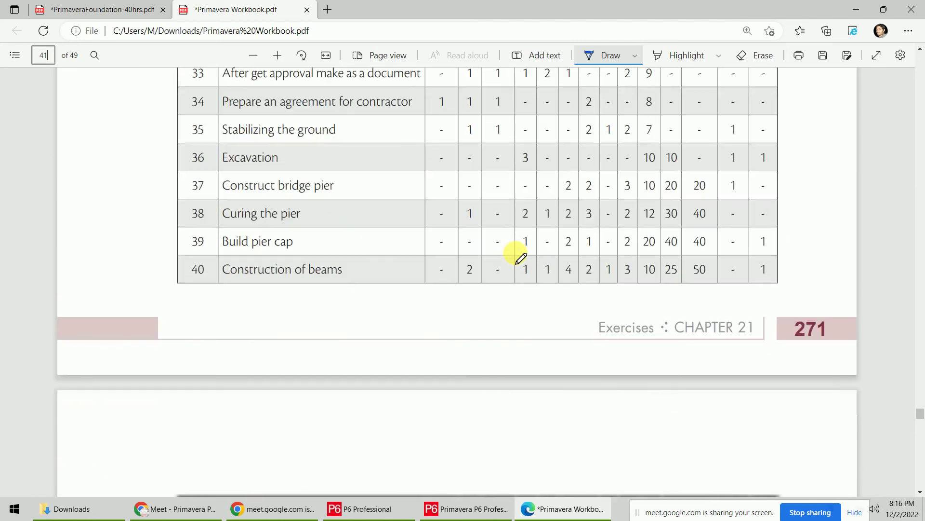
pyautogui.scroll(-5, 521, 258)
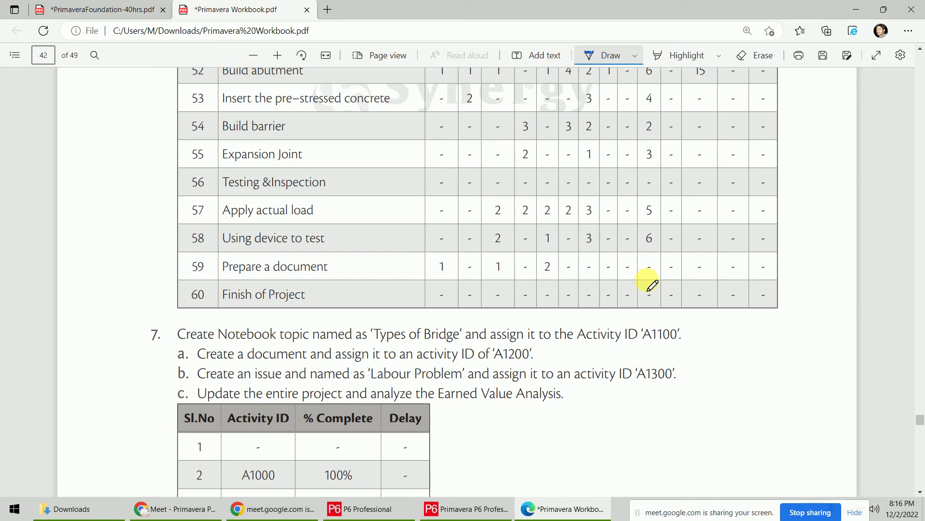
pyautogui.moveTo(127, 318)
pyautogui.mouseDown()
pyautogui.moveTo(748, 320)
pyautogui.moveTo(822, 310)
pyautogui.moveTo(822, 250)
pyautogui.moveTo(839, 249)
pyautogui.mouseUp()
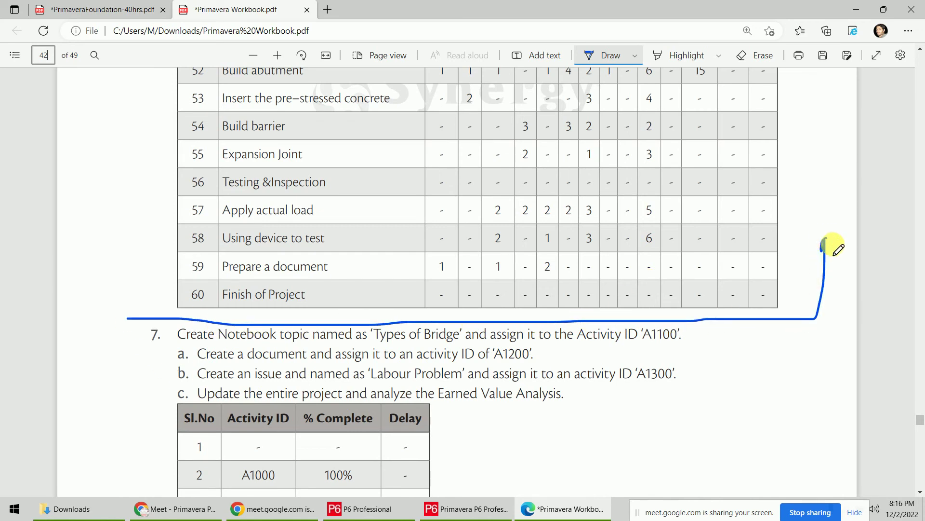
pyautogui.moveTo(128, 319)
pyautogui.mouseDown()
pyautogui.moveTo(128, 262)
pyautogui.moveTo(136, 262)
pyautogui.mouseUp()
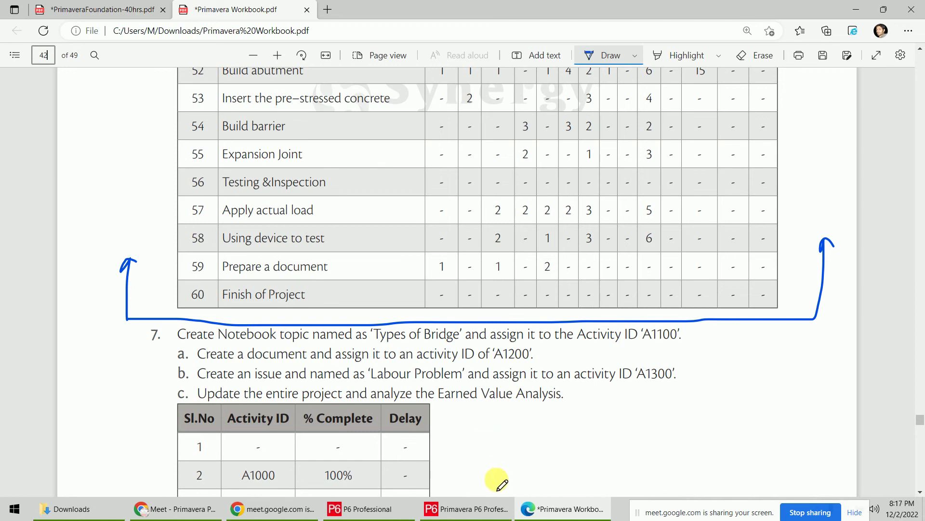
pyautogui.click(479, 508)
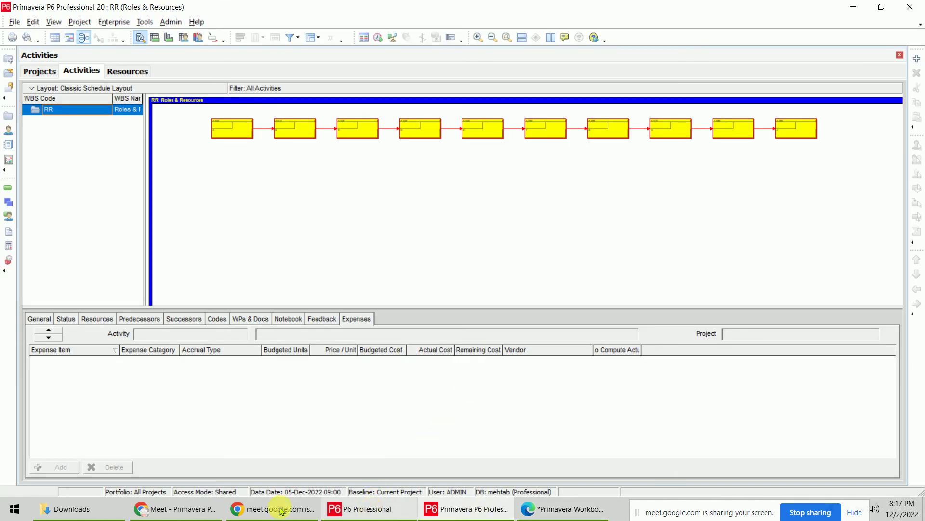
pyautogui.click(561, 509)
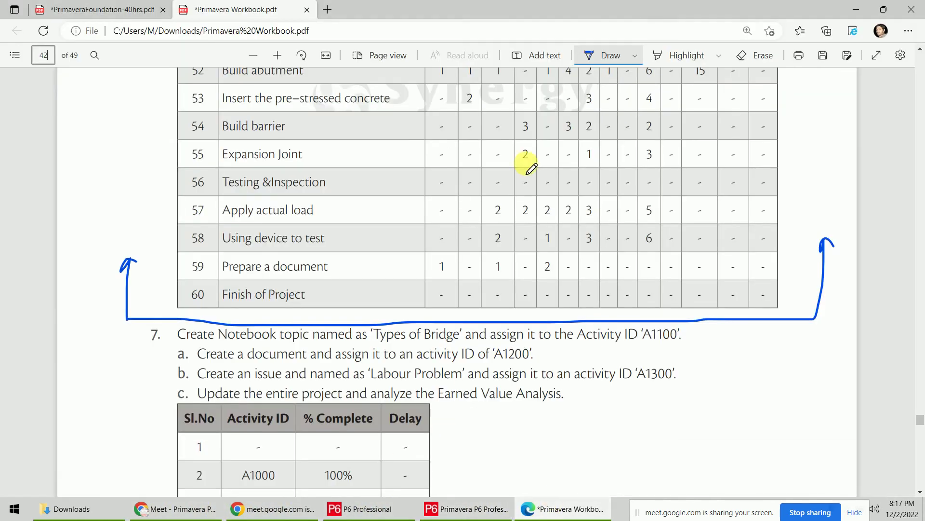
# - In PrimaveraFoundation-40hrs.pdf, bracket the Session 4 topics from 'Resource Analysis & Leveling' to 'Notebook & Feedback' with upward arrows at both ends
pyautogui.click(114, 20)
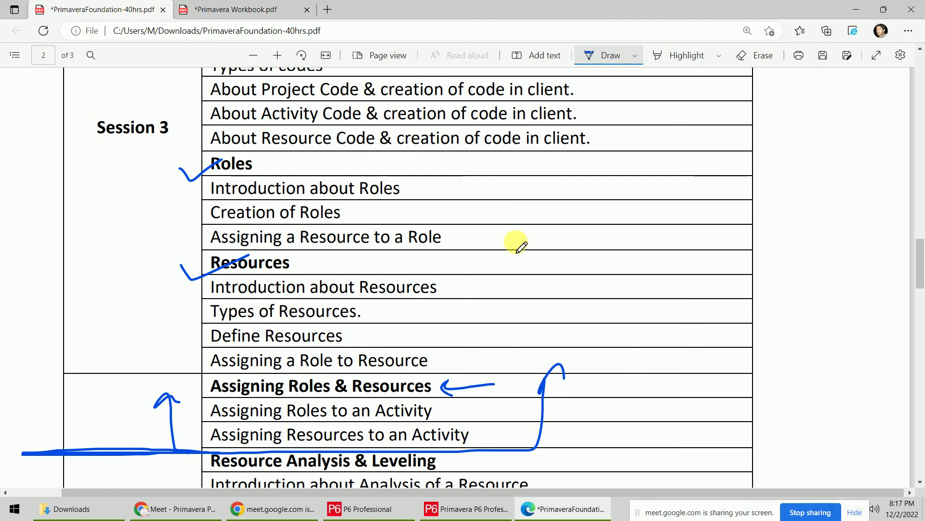
pyautogui.scroll(-4, 550, 259)
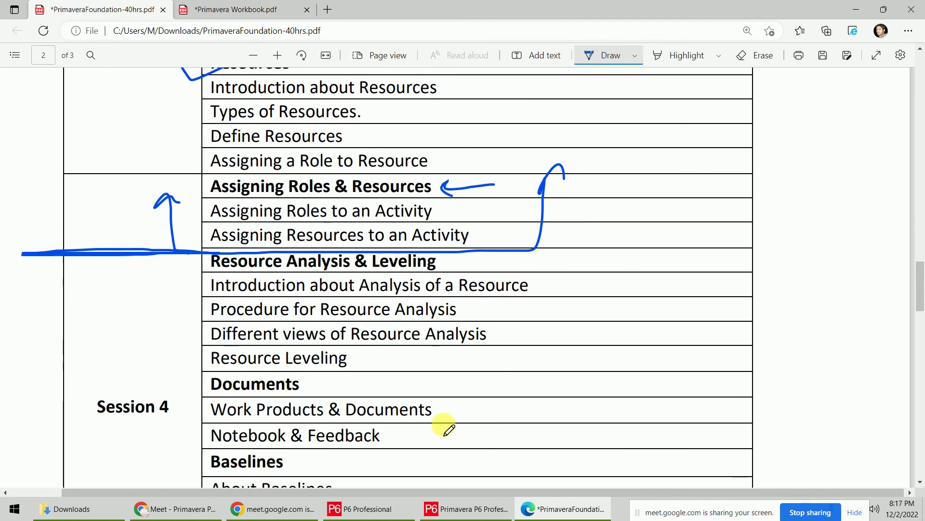
pyautogui.scroll(-3, 440, 312)
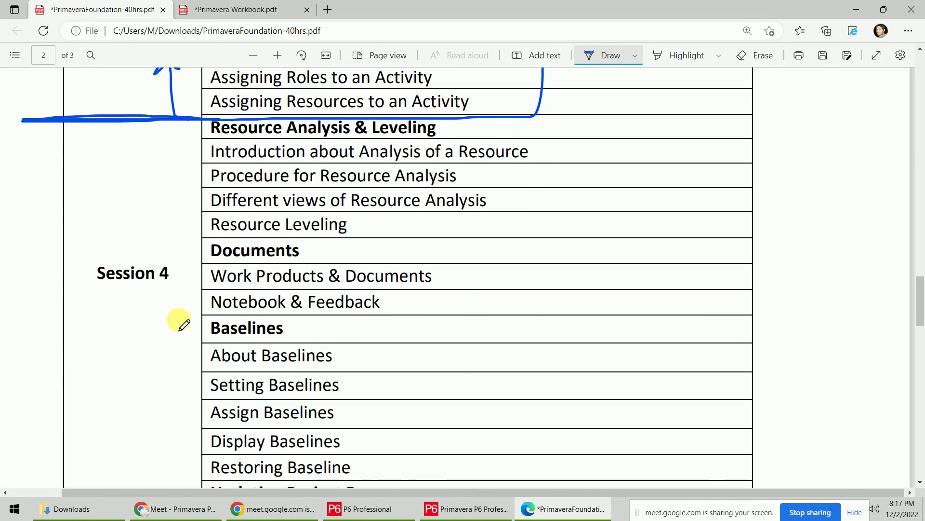
pyautogui.moveTo(158, 315)
pyautogui.mouseDown()
pyautogui.moveTo(557, 306)
pyautogui.moveTo(620, 244)
pyautogui.moveTo(622, 127)
pyautogui.moveTo(635, 135)
pyautogui.mouseUp()
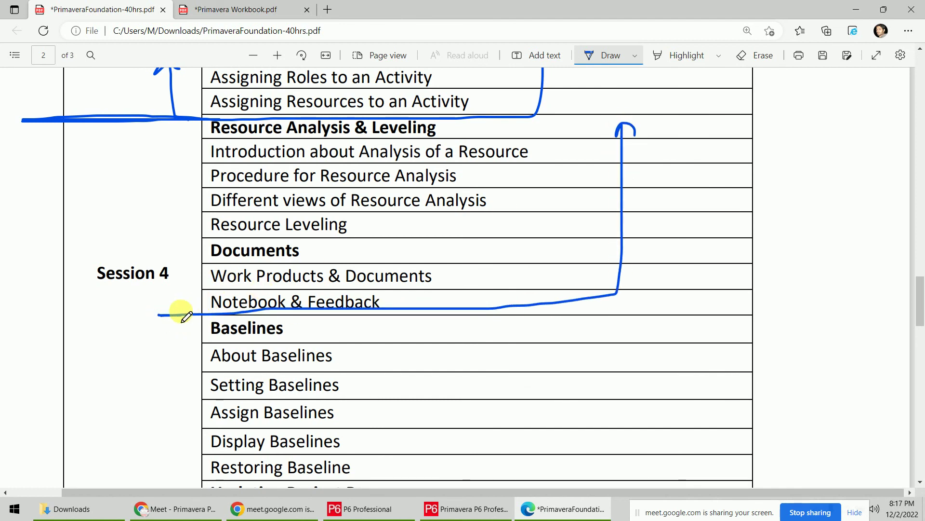
pyautogui.moveTo(162, 319); pyautogui.dragTo(136, 242)
# - Box the 'Resource Analysis & Leveling' heading, tick 'Documents', and draw an arrow pointing at the boxed heading
pyautogui.moveTo(145, 205)
pyautogui.mouseDown()
pyautogui.moveTo(165, 128)
pyautogui.moveTo(171, 157)
pyautogui.moveTo(439, 135)
pyautogui.moveTo(417, 121)
pyautogui.mouseUp()
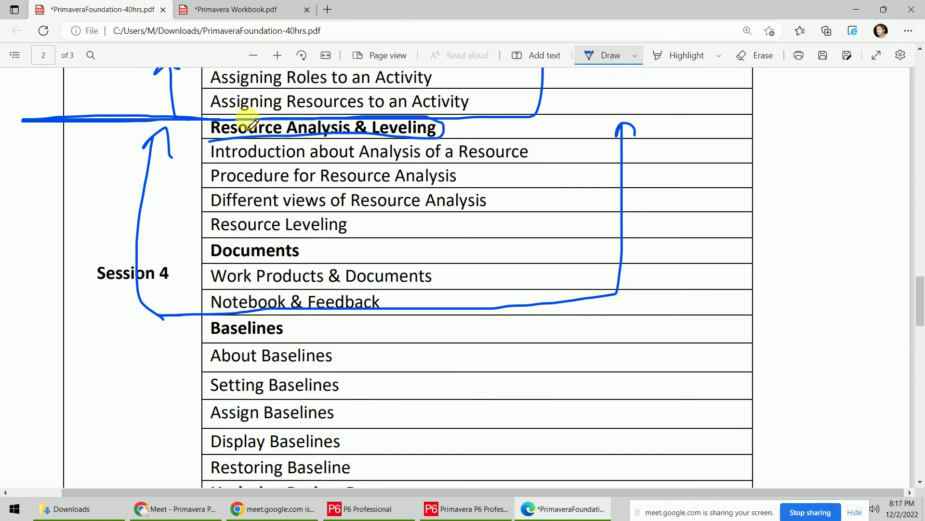
pyautogui.moveTo(222, 117)
pyautogui.mouseDown()
pyautogui.moveTo(208, 128)
pyautogui.moveTo(222, 141)
pyautogui.mouseUp()
pyautogui.moveTo(191, 265); pyautogui.dragTo(222, 244)
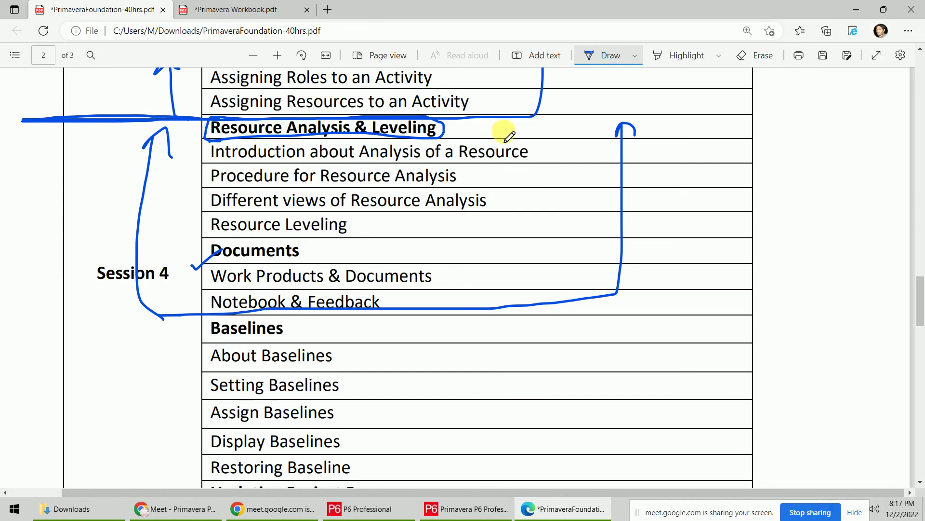
pyautogui.moveTo(506, 132)
pyautogui.mouseDown()
pyautogui.moveTo(453, 131)
pyautogui.moveTo(462, 138)
pyautogui.mouseUp()
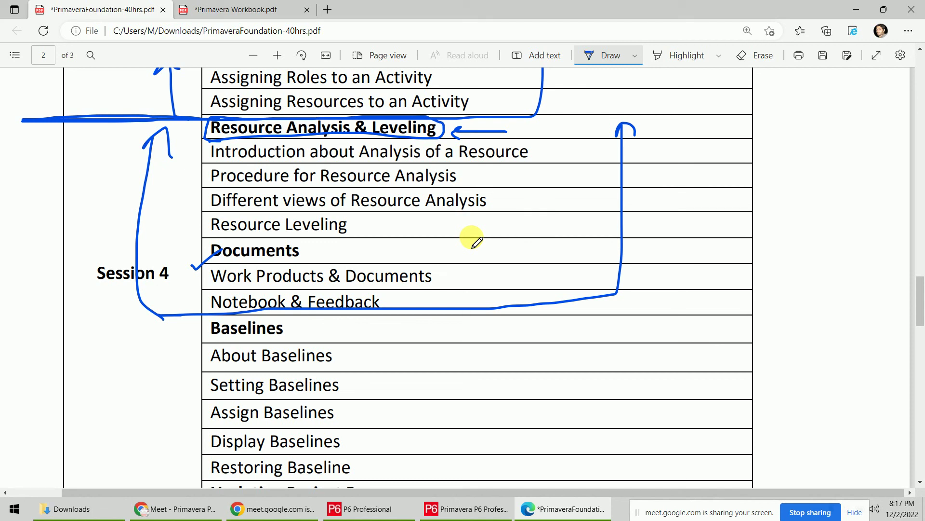
# - Switch to Primavera P6 and display the resource list
pyautogui.click(593, 515)
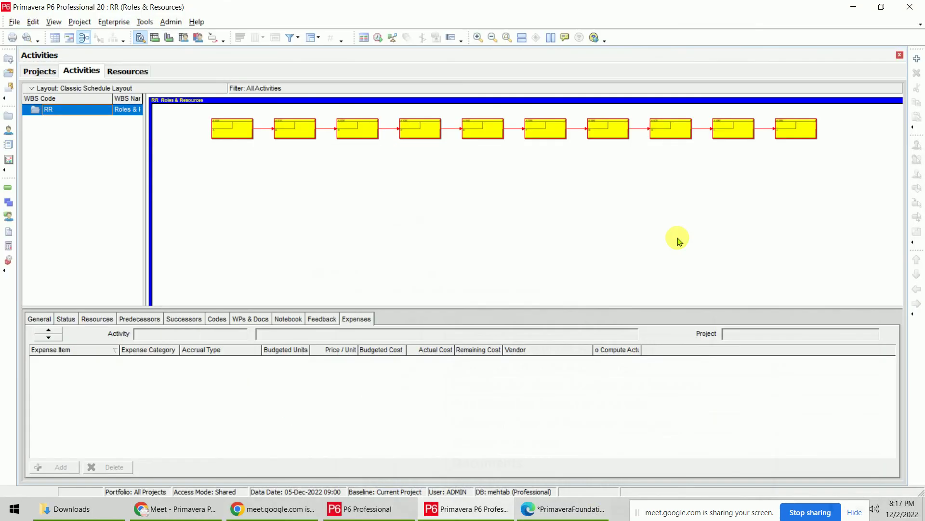
pyautogui.click(115, 70)
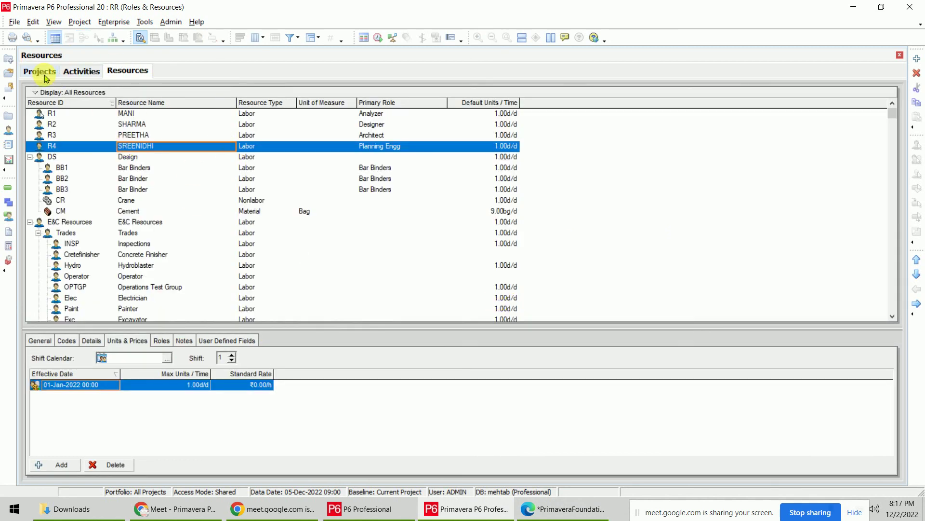
# - Return to Primavera Workbook.pdf and review the task 6 resource assignments from the last activities back to the start of the table
pyautogui.click(564, 509)
pyautogui.click(240, 9)
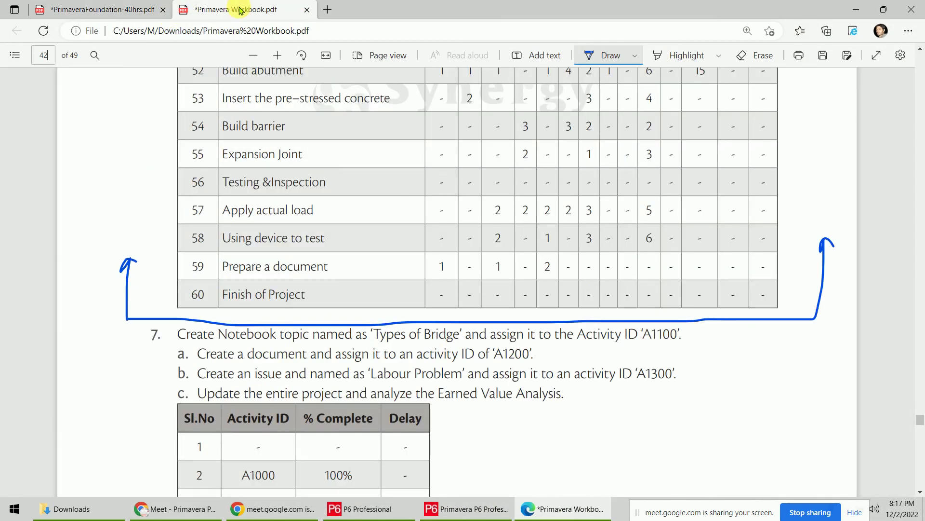
pyautogui.scroll(20, 593, 261)
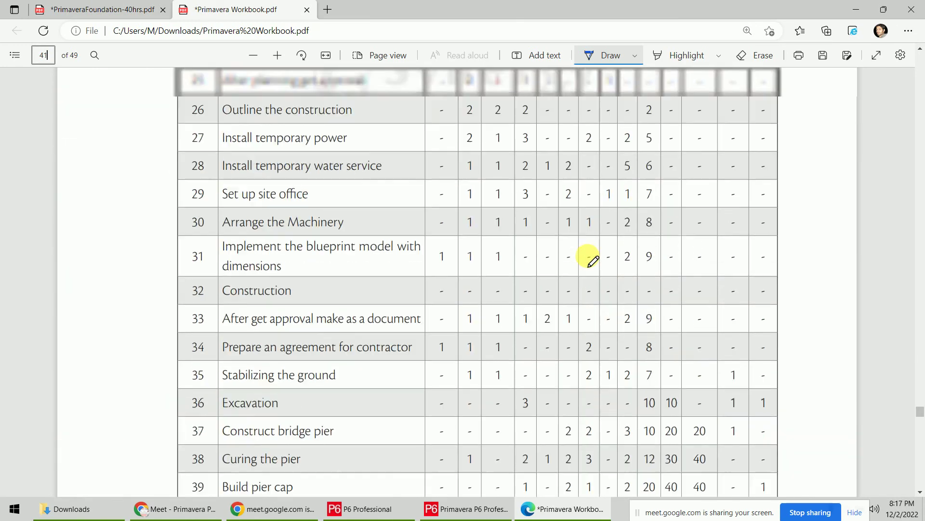
pyautogui.scroll(7, 593, 261)
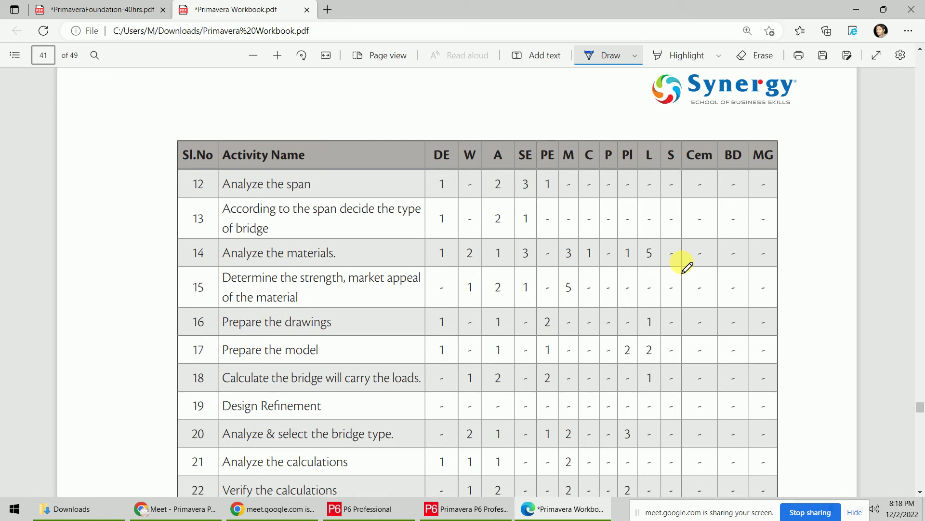
pyautogui.scroll(-10, 604, 313)
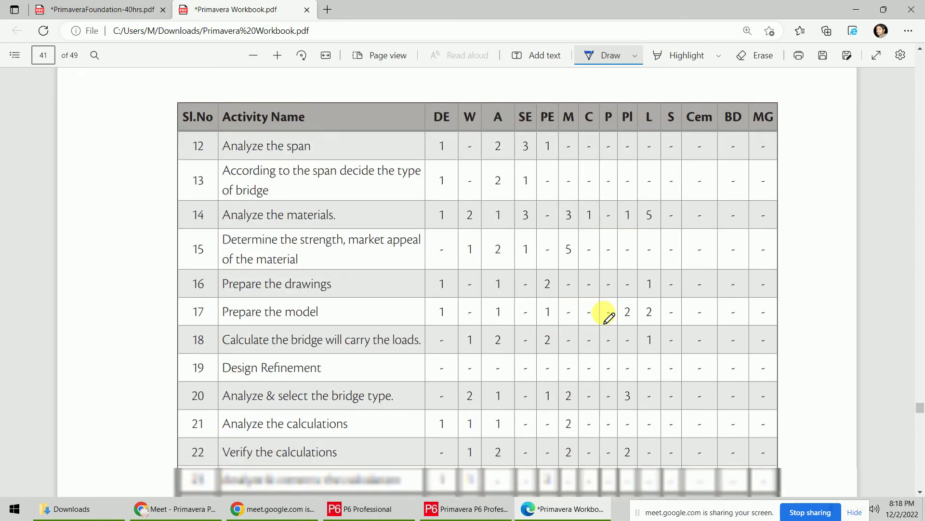
pyautogui.scroll(20, 608, 318)
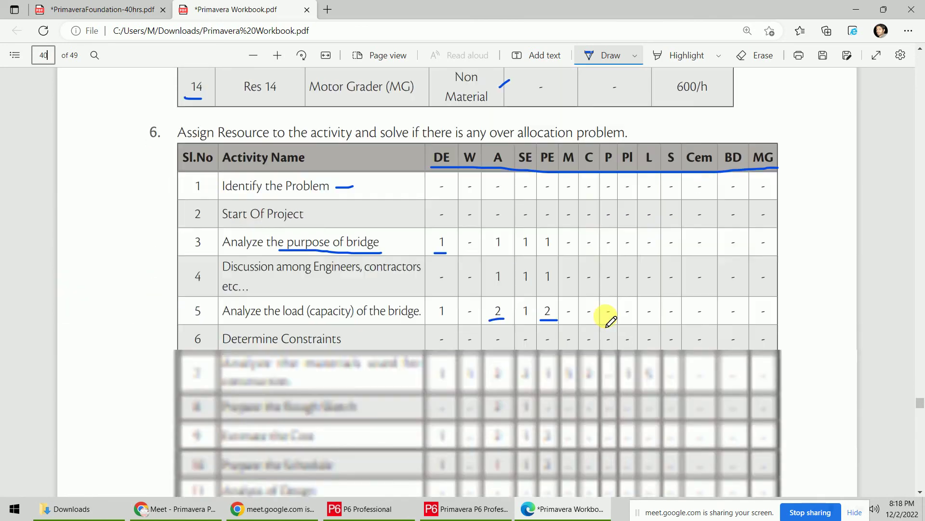
pyautogui.scroll(-3, 608, 318)
# - Switch to Primavera P6 and close the extra P6 Professional 20 login window
pyautogui.click(472, 511)
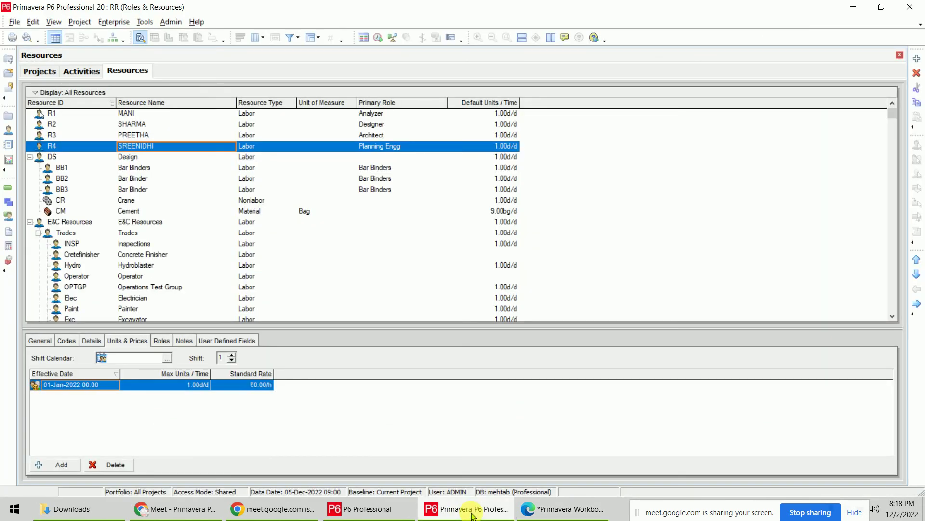
pyautogui.click(359, 508)
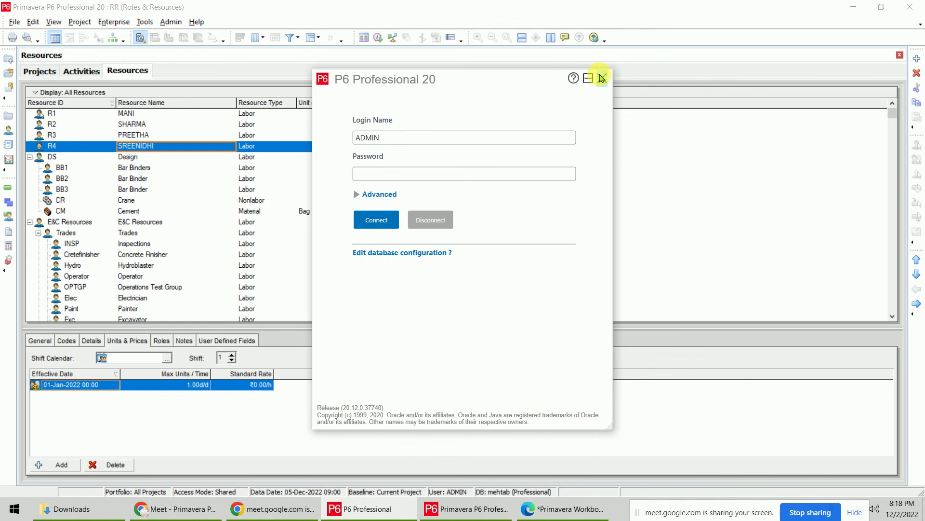
pyautogui.click(602, 78)
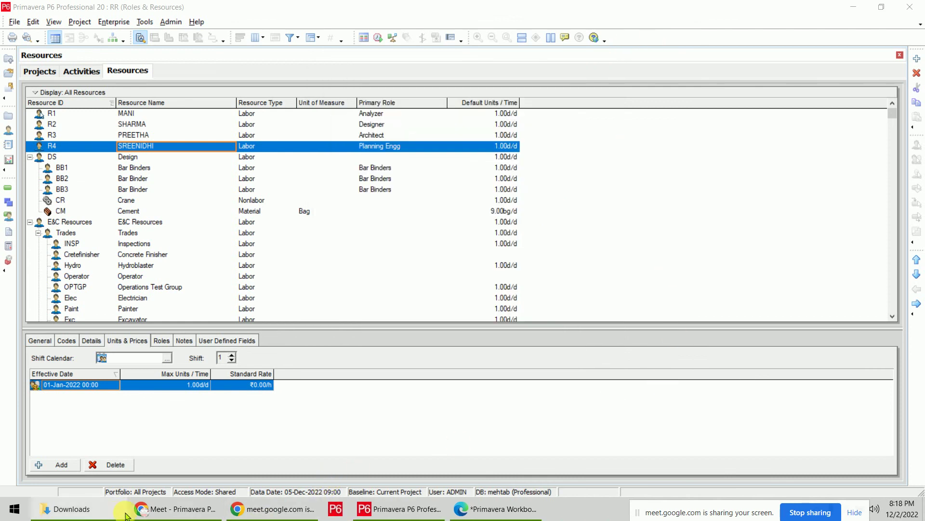